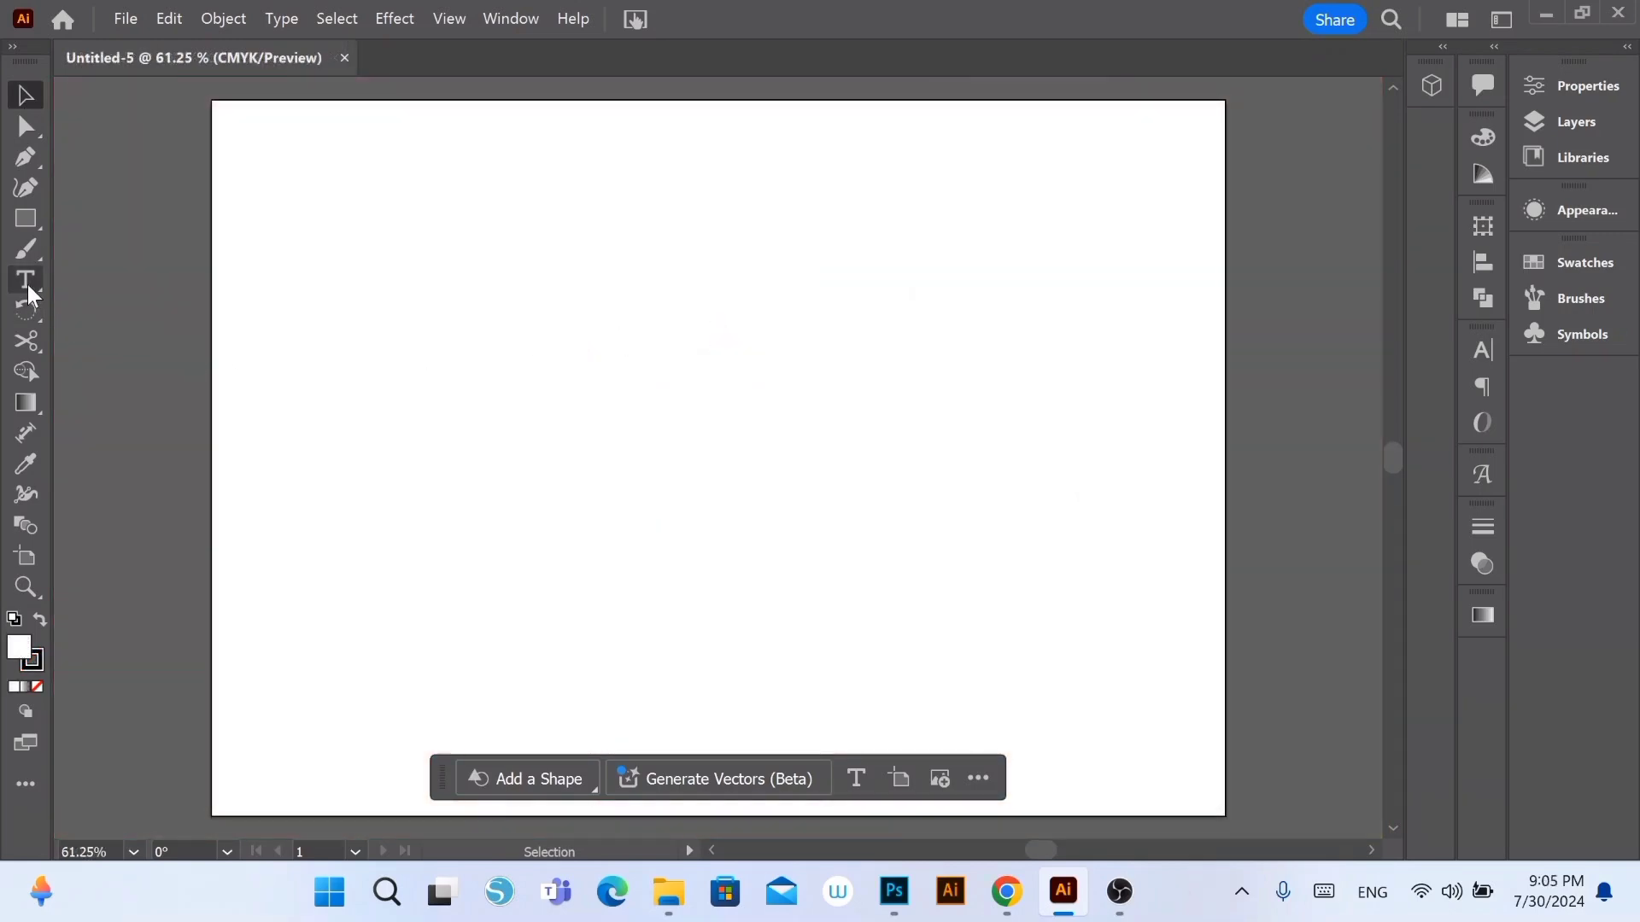
# Step: Type the word 'Graphic' on the artboard with the Type tool
pyautogui.click(26, 280)
pyautogui.click(590, 299)
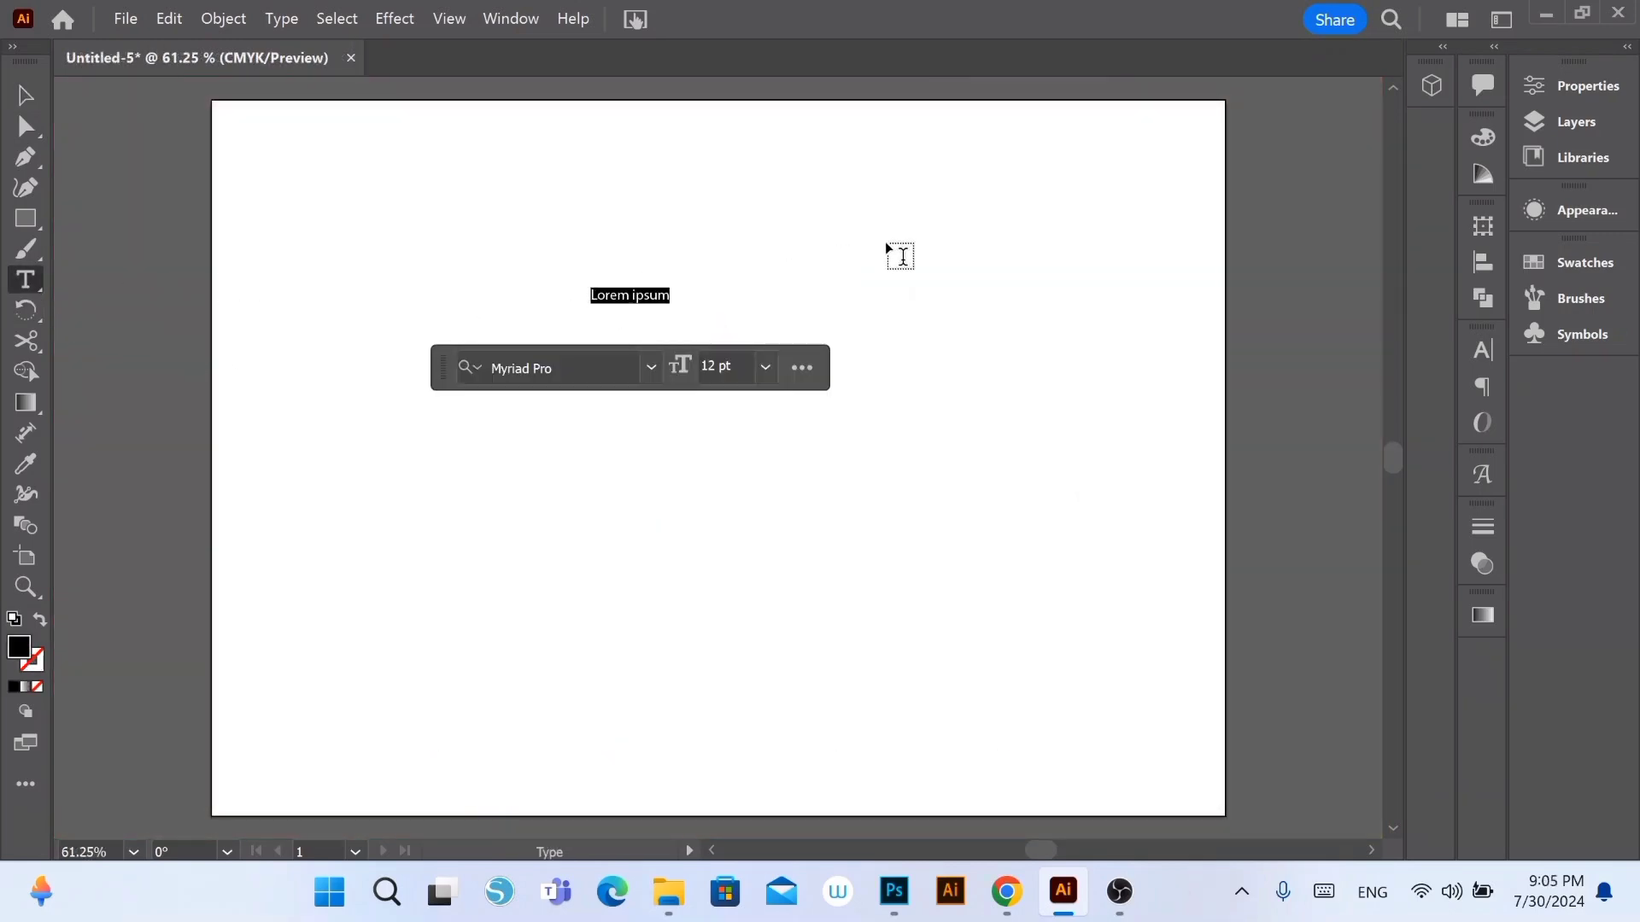
pyautogui.write('Graphic')
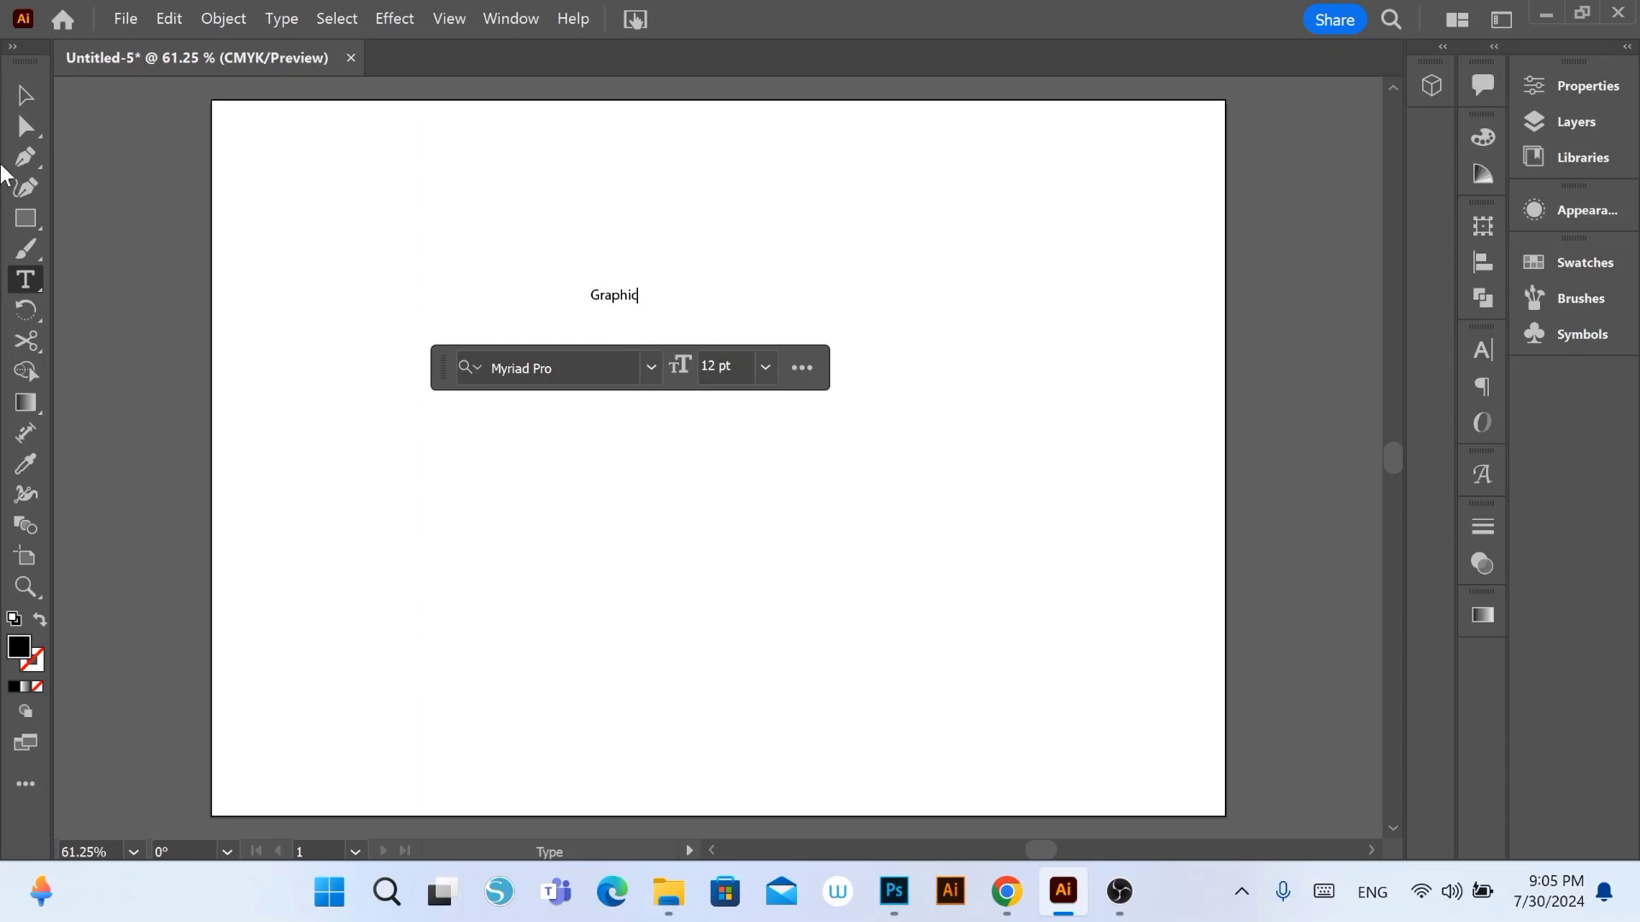
pyautogui.press('Escape')
# Step: Duplicate Graphic below, retype the copy as 'Design', then select both words
pyautogui.moveTo(606, 299); pyautogui.dragTo(589, 367)
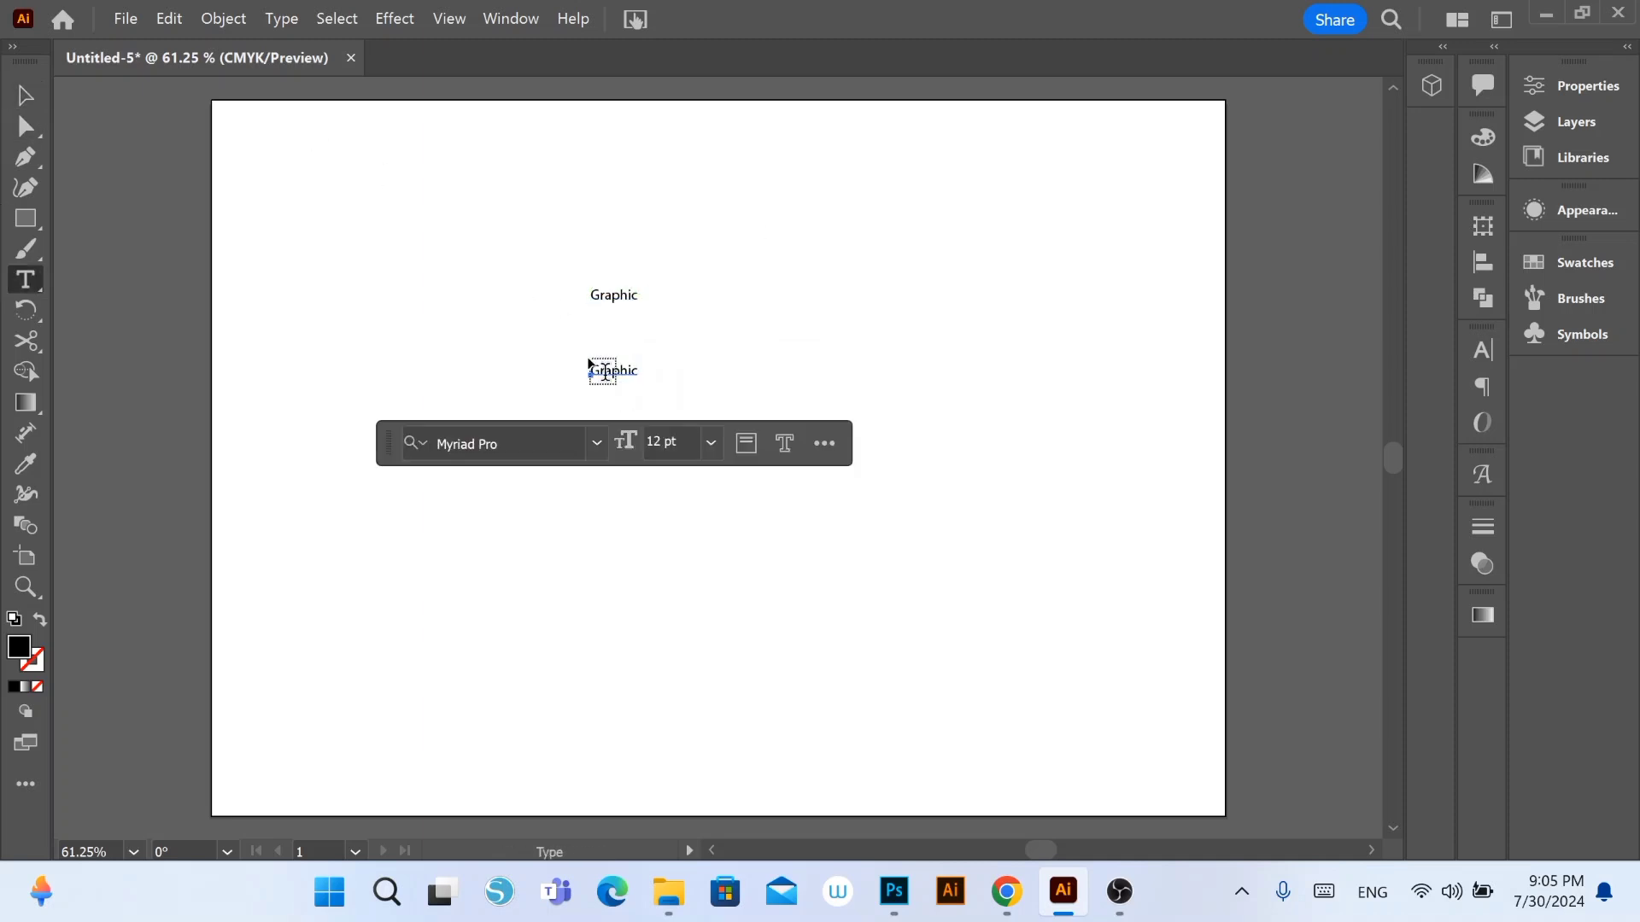
pyautogui.doubleClick(604, 370)
pyautogui.write('Design')
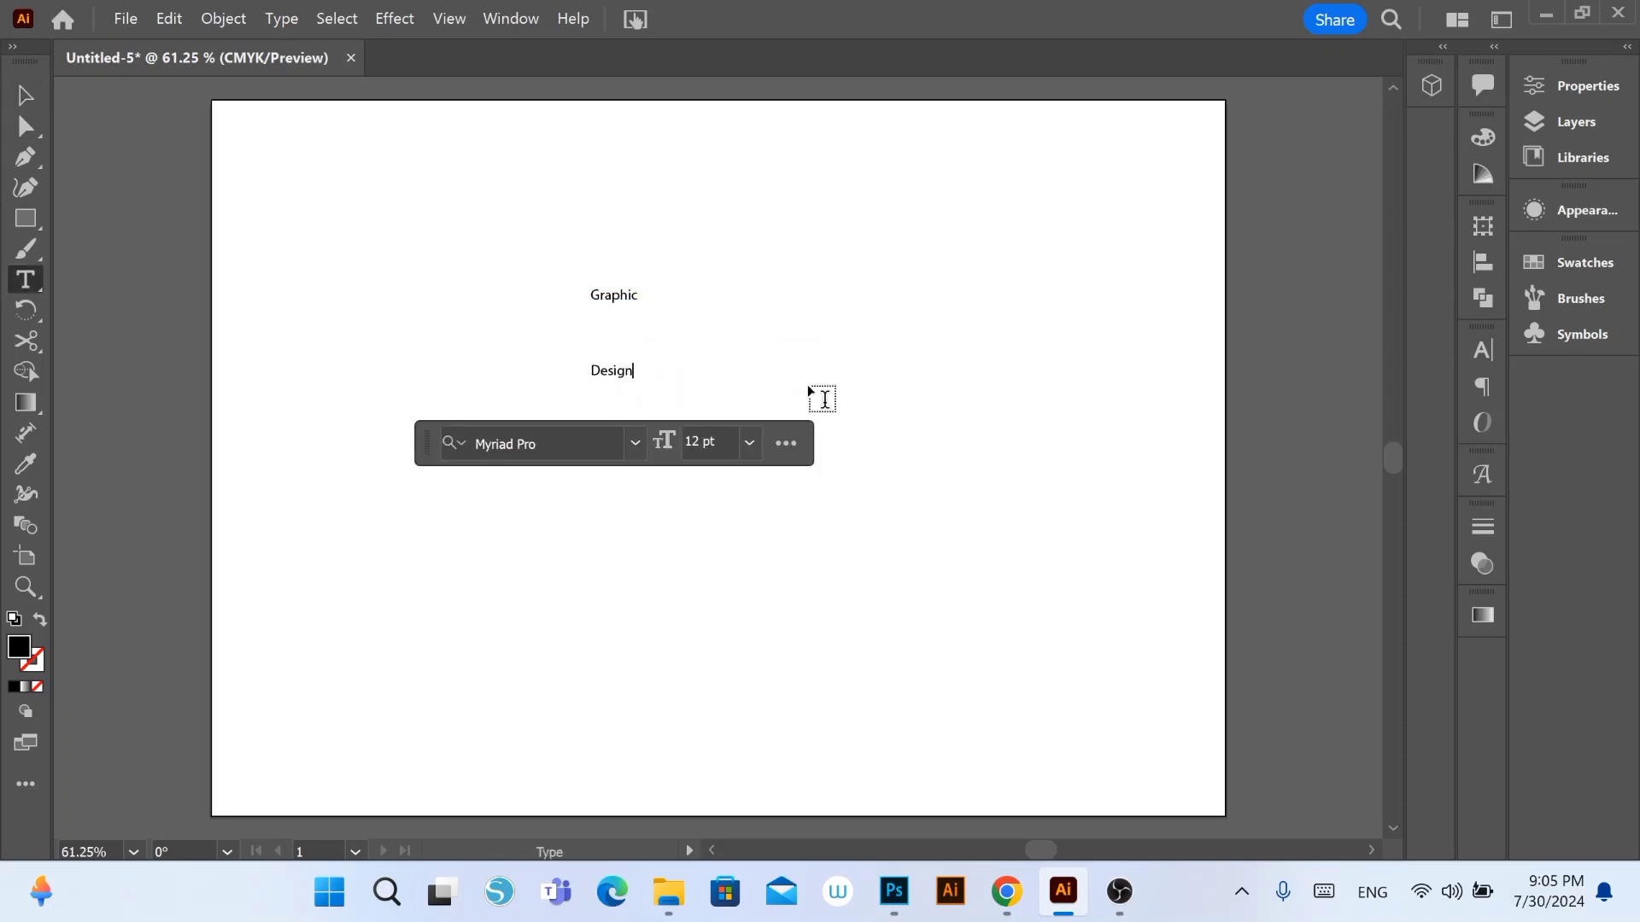
pyautogui.press('Escape')
pyautogui.moveTo(547, 222); pyautogui.dragTo(696, 449)
# Step: Set both words to 72 pt in the Bubble Jelly font
pyautogui.click(1483, 349)
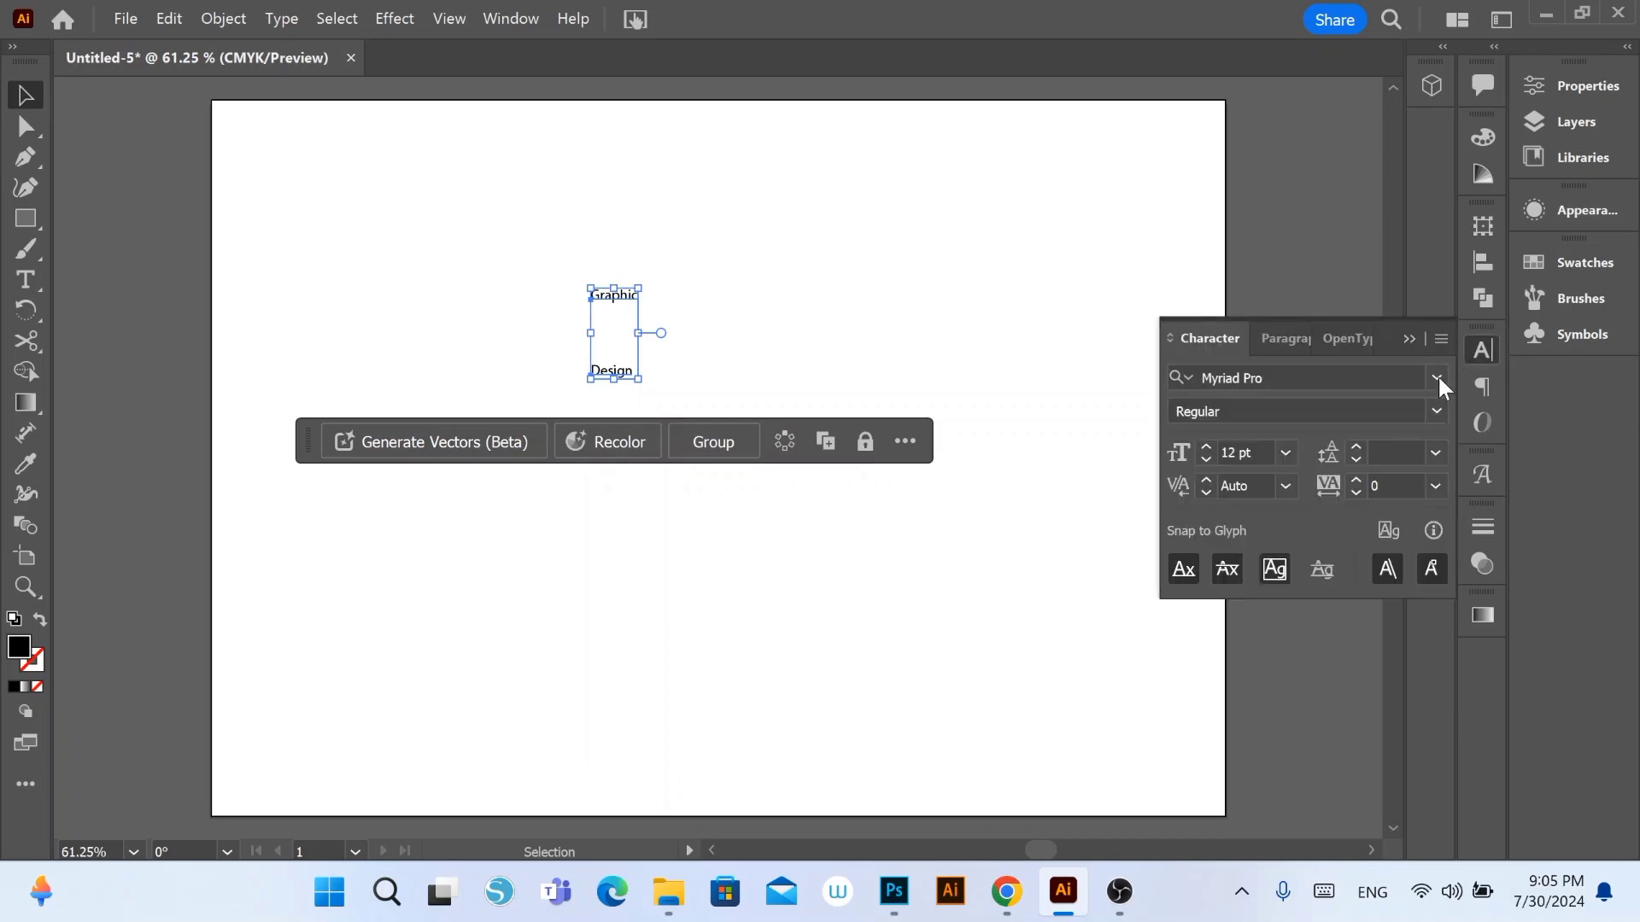
pyautogui.click(1285, 452)
pyautogui.click(1333, 427)
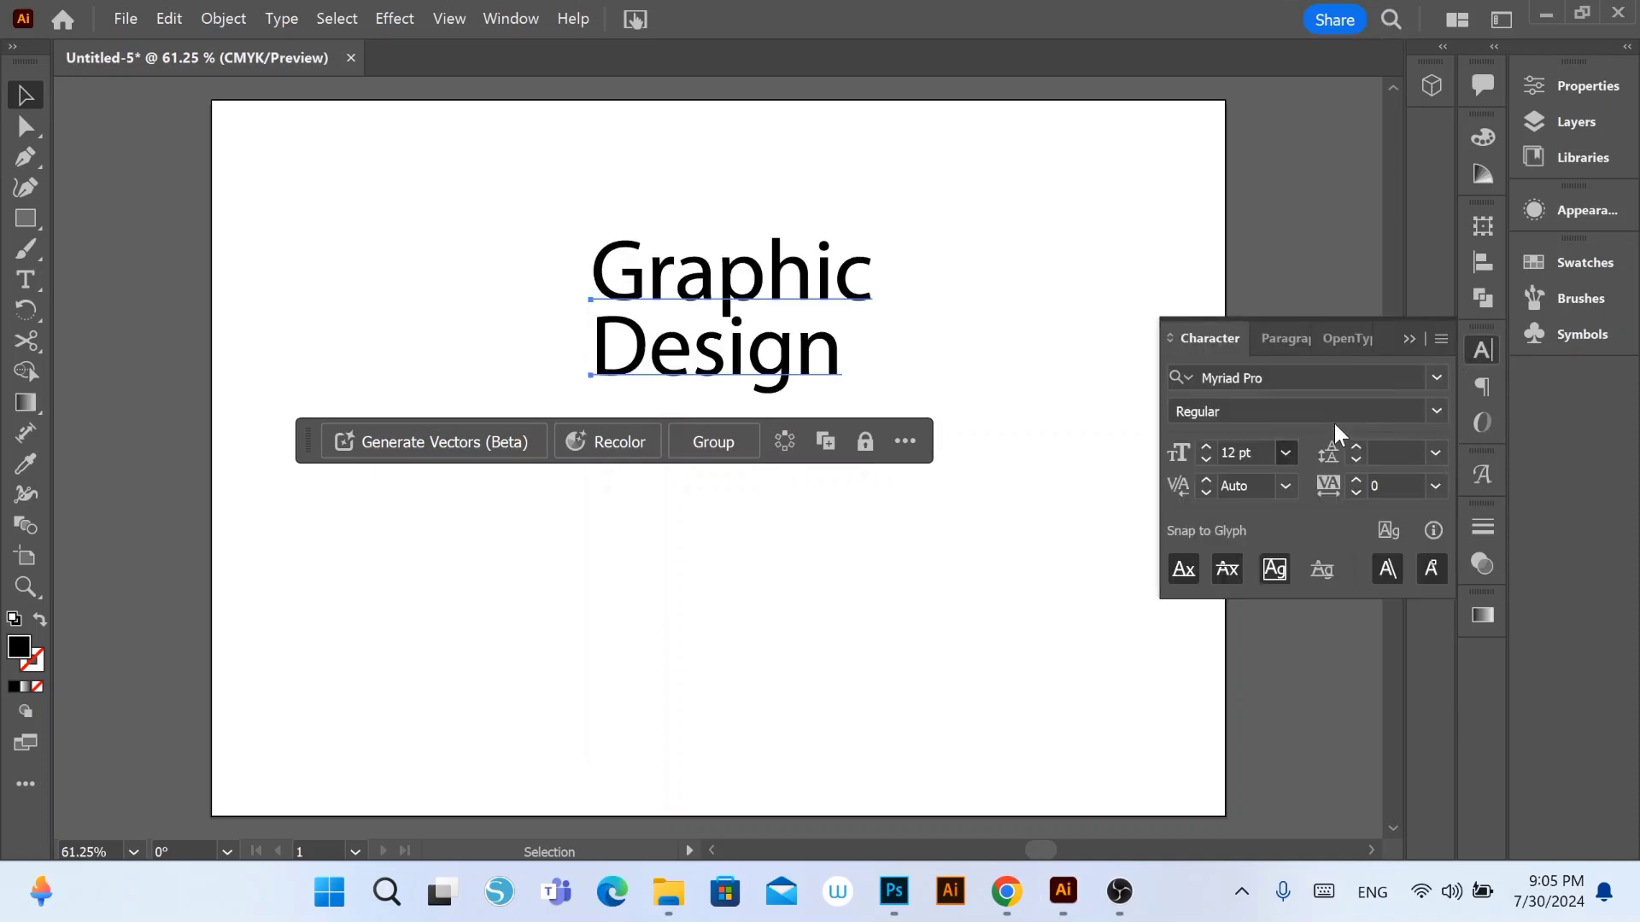
pyautogui.click(1445, 377)
pyautogui.scroll(10, 1560, 704)
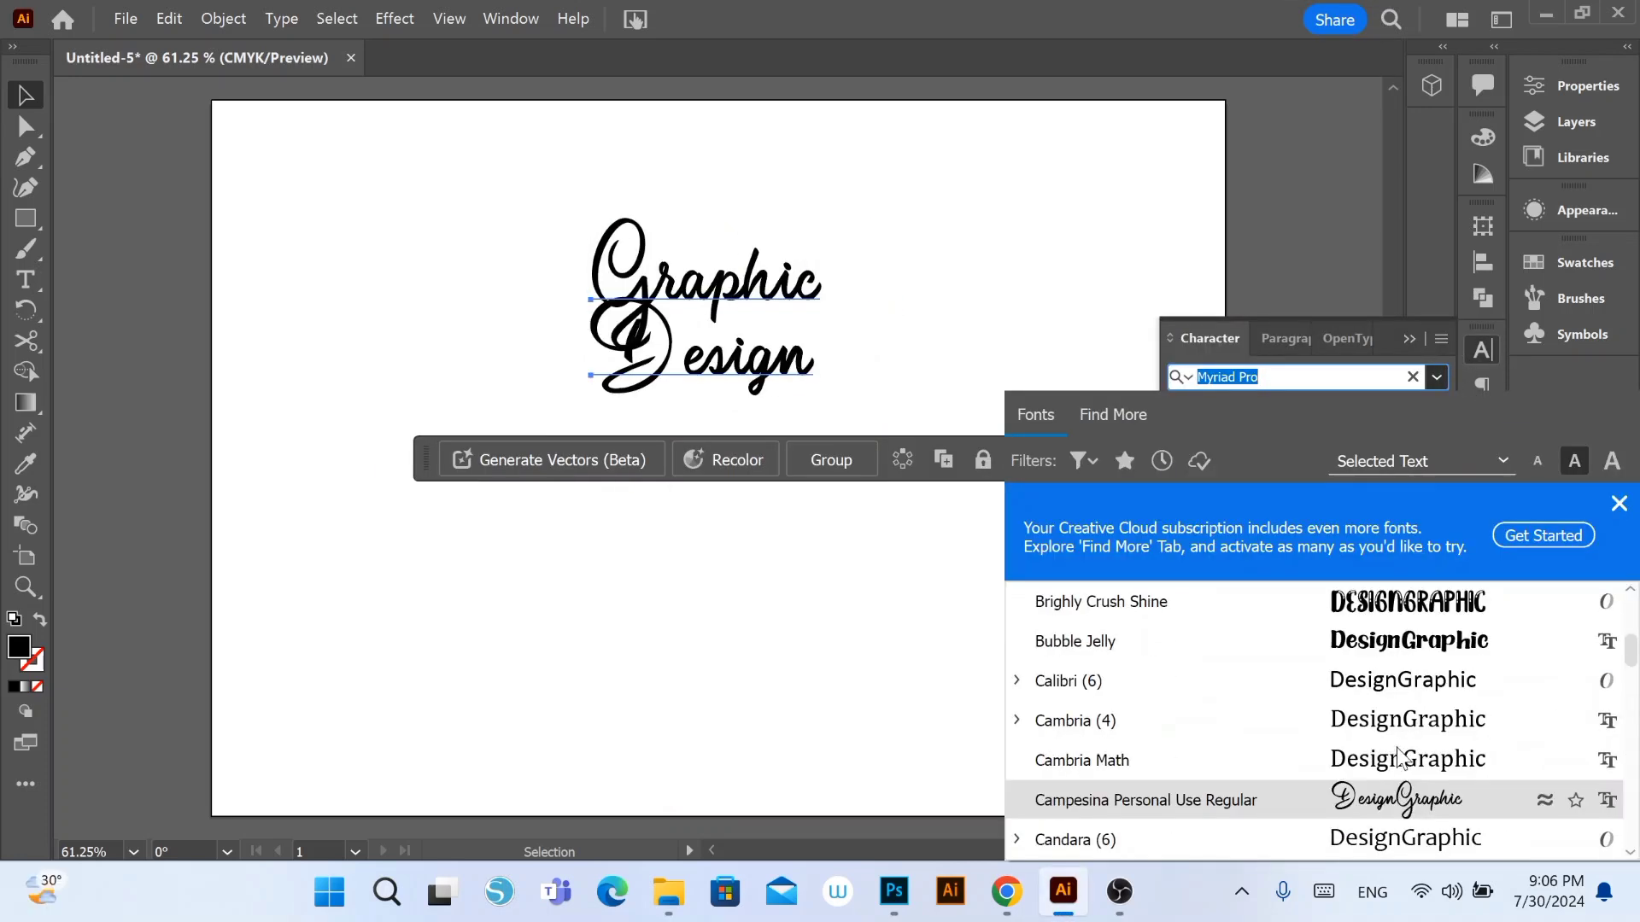
pyautogui.click(1395, 643)
# Step: Move Design further down and place Graphic just above it
pyautogui.click(506, 602)
pyautogui.moveTo(730, 354); pyautogui.dragTo(754, 500)
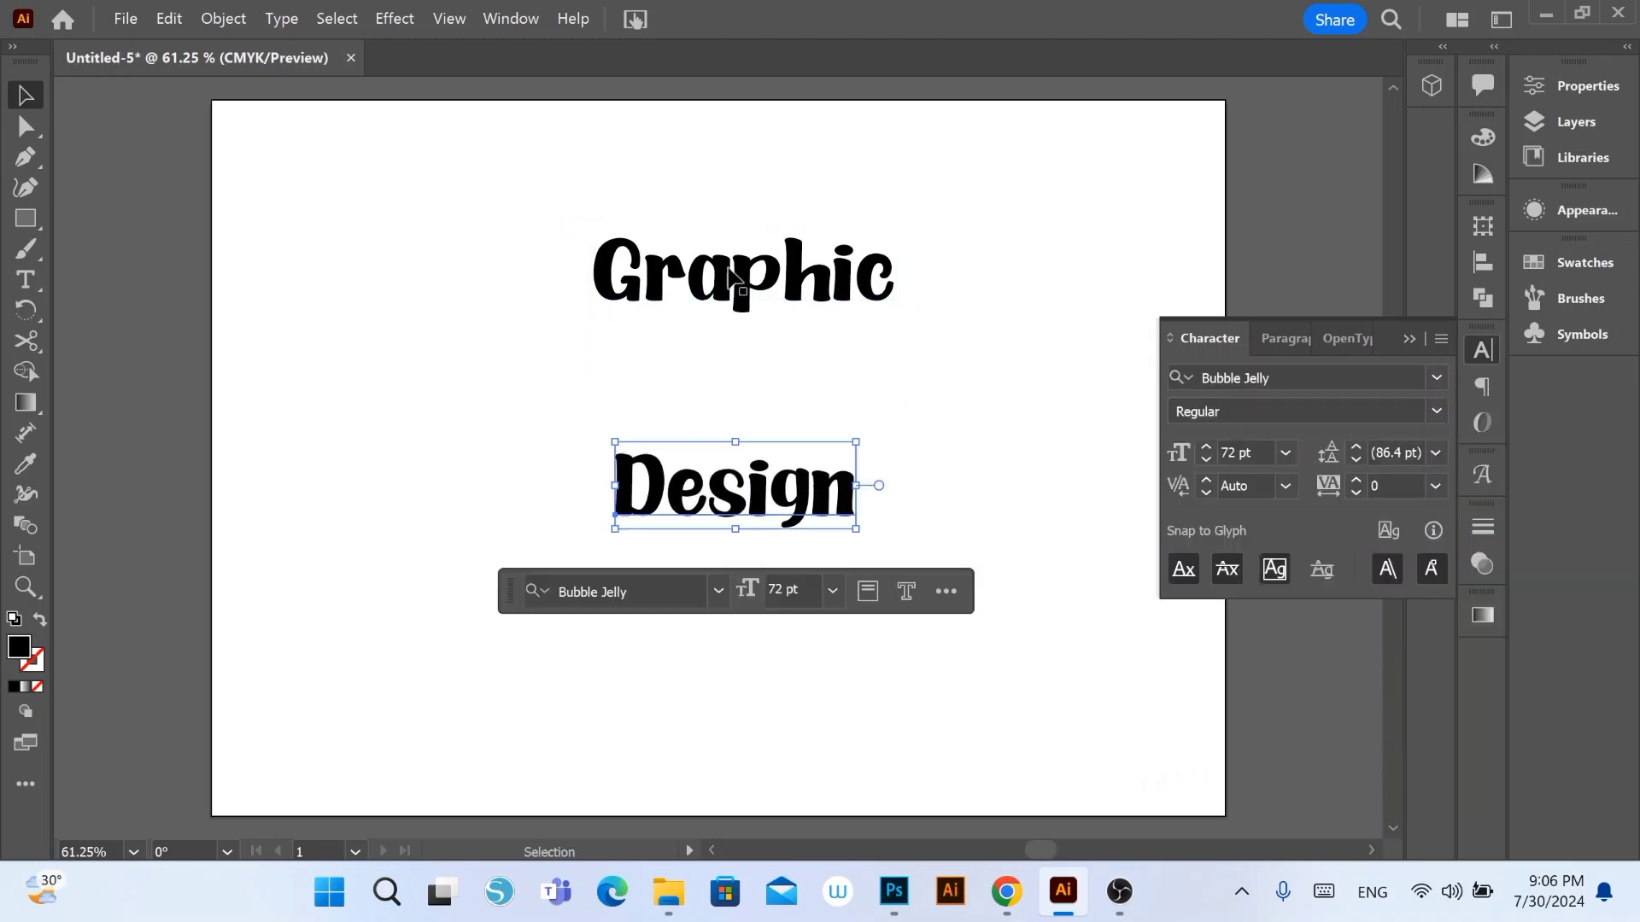
pyautogui.moveTo(730, 267); pyautogui.dragTo(733, 342)
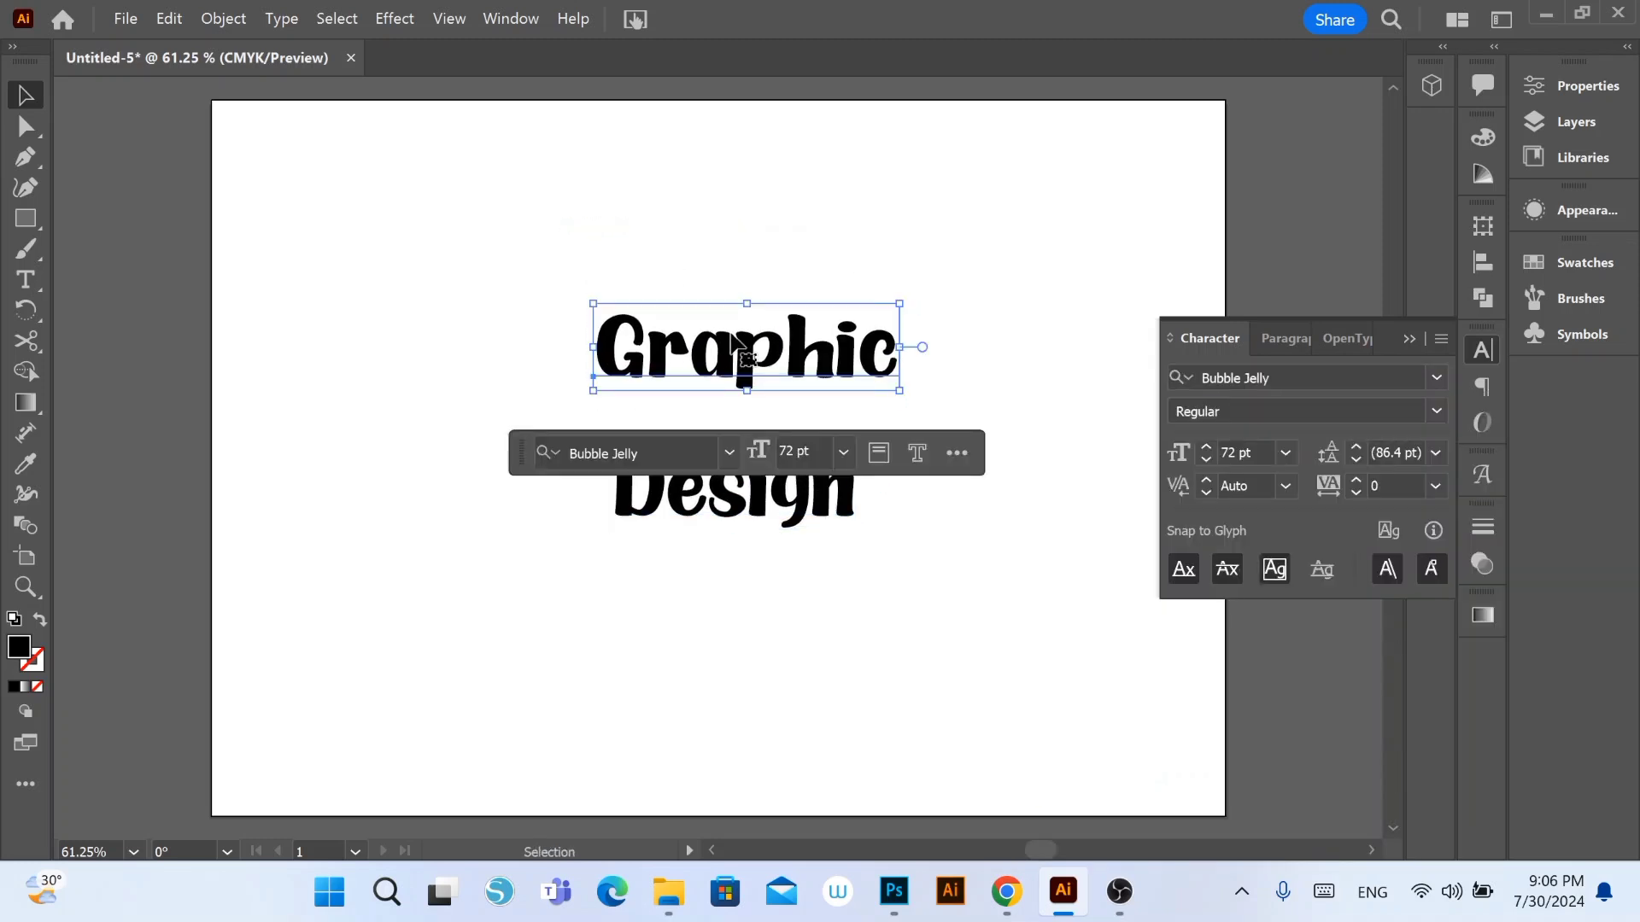
# Step: Fill the word Graphic with the CMYK Magenta swatch
pyautogui.doubleClick(19, 647)
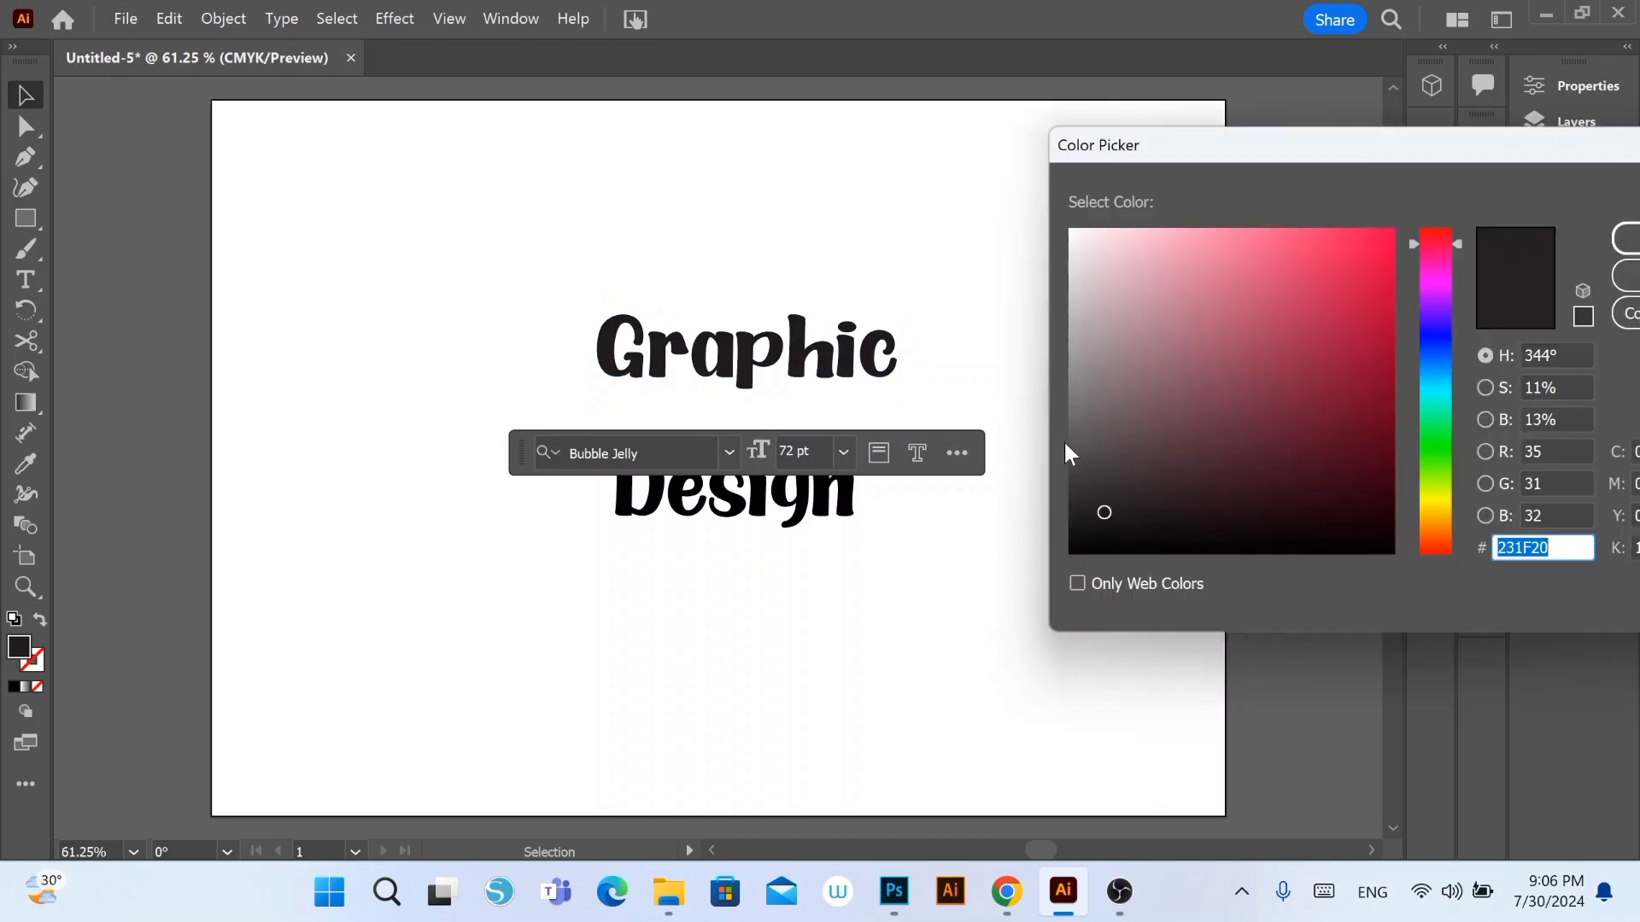
pyautogui.click(1627, 313)
pyautogui.click(1190, 410)
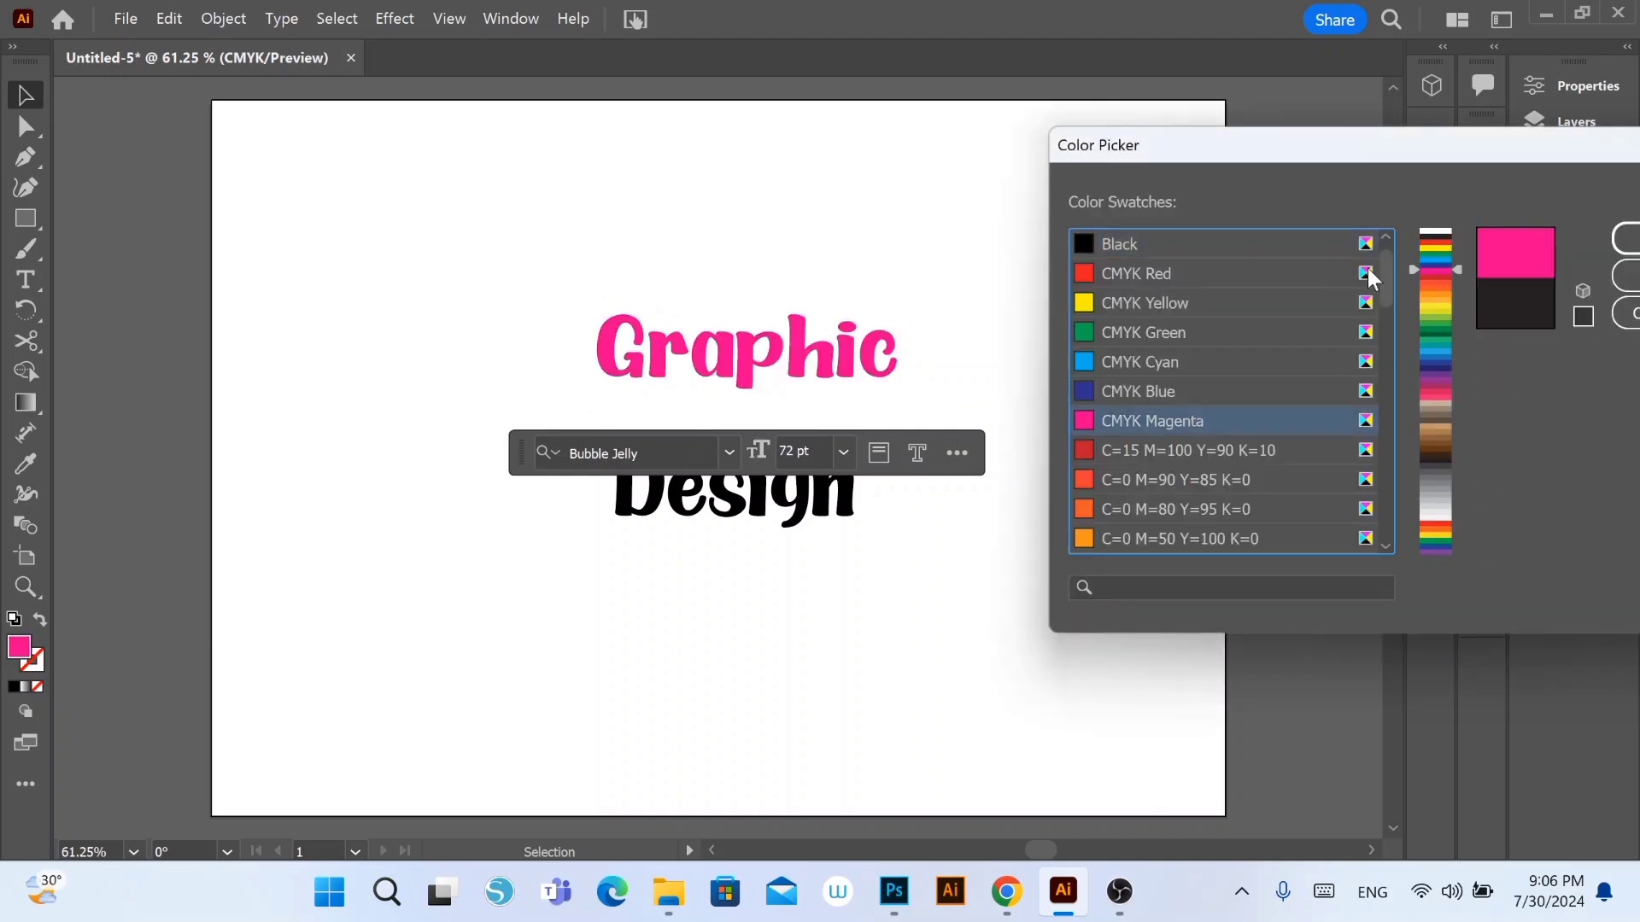
pyautogui.moveTo(1423, 147); pyautogui.dragTo(1211, 162)
pyautogui.click(1456, 255)
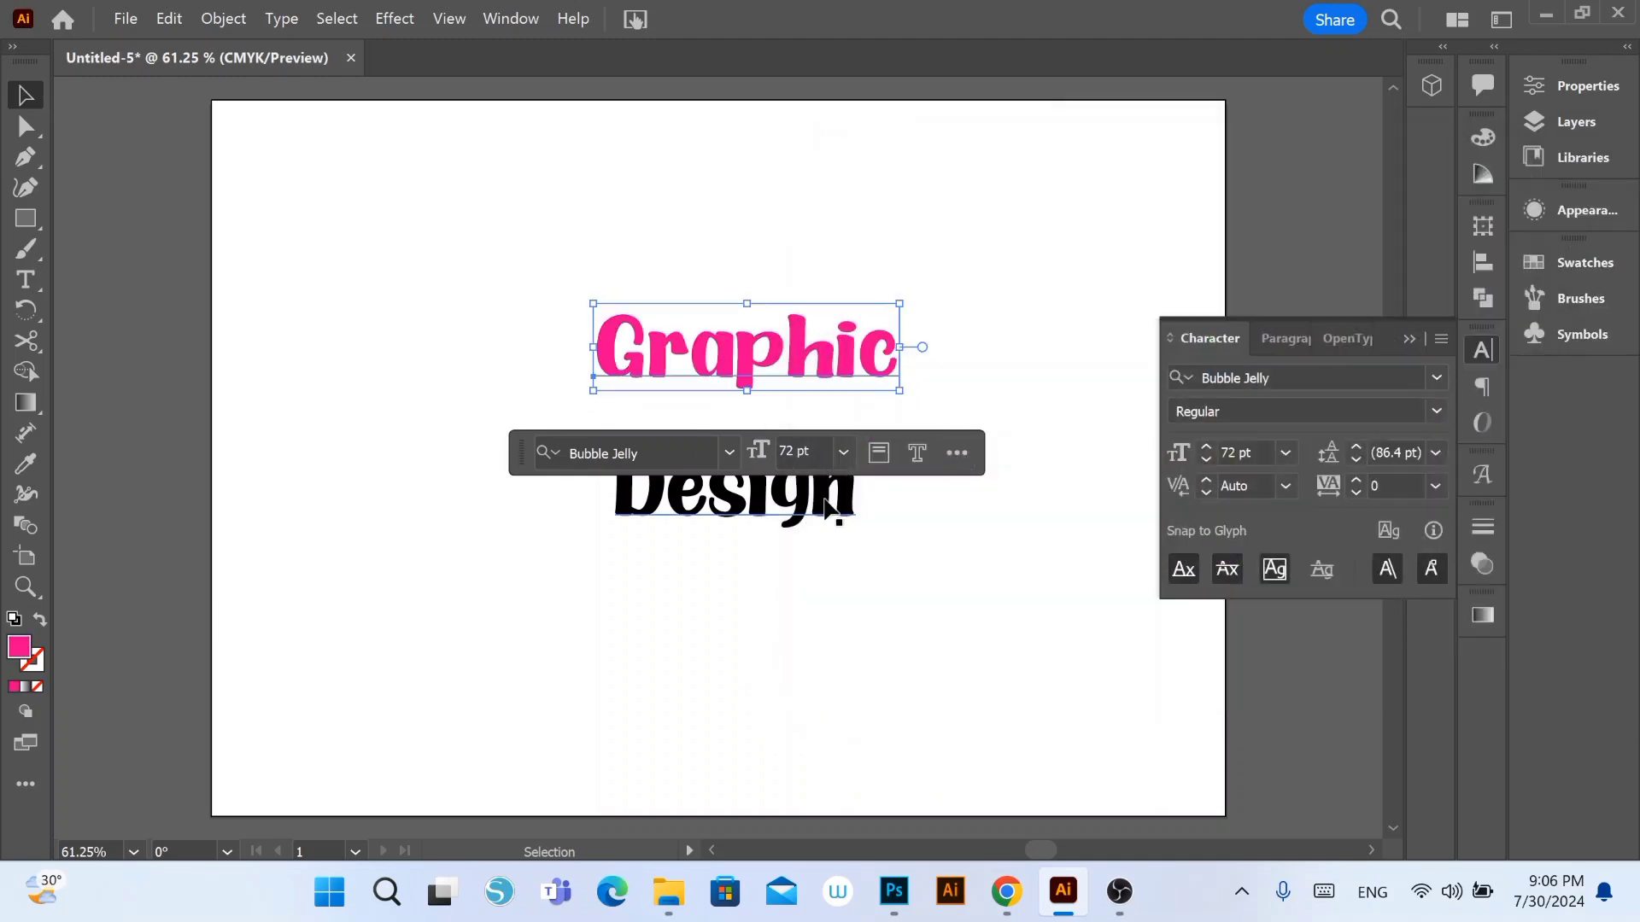
# Step: Fill Design with the C=100 M=100 Y=25 K=25 navy swatch, then select both words
pyautogui.click(735, 491)
pyautogui.doubleClick(18, 647)
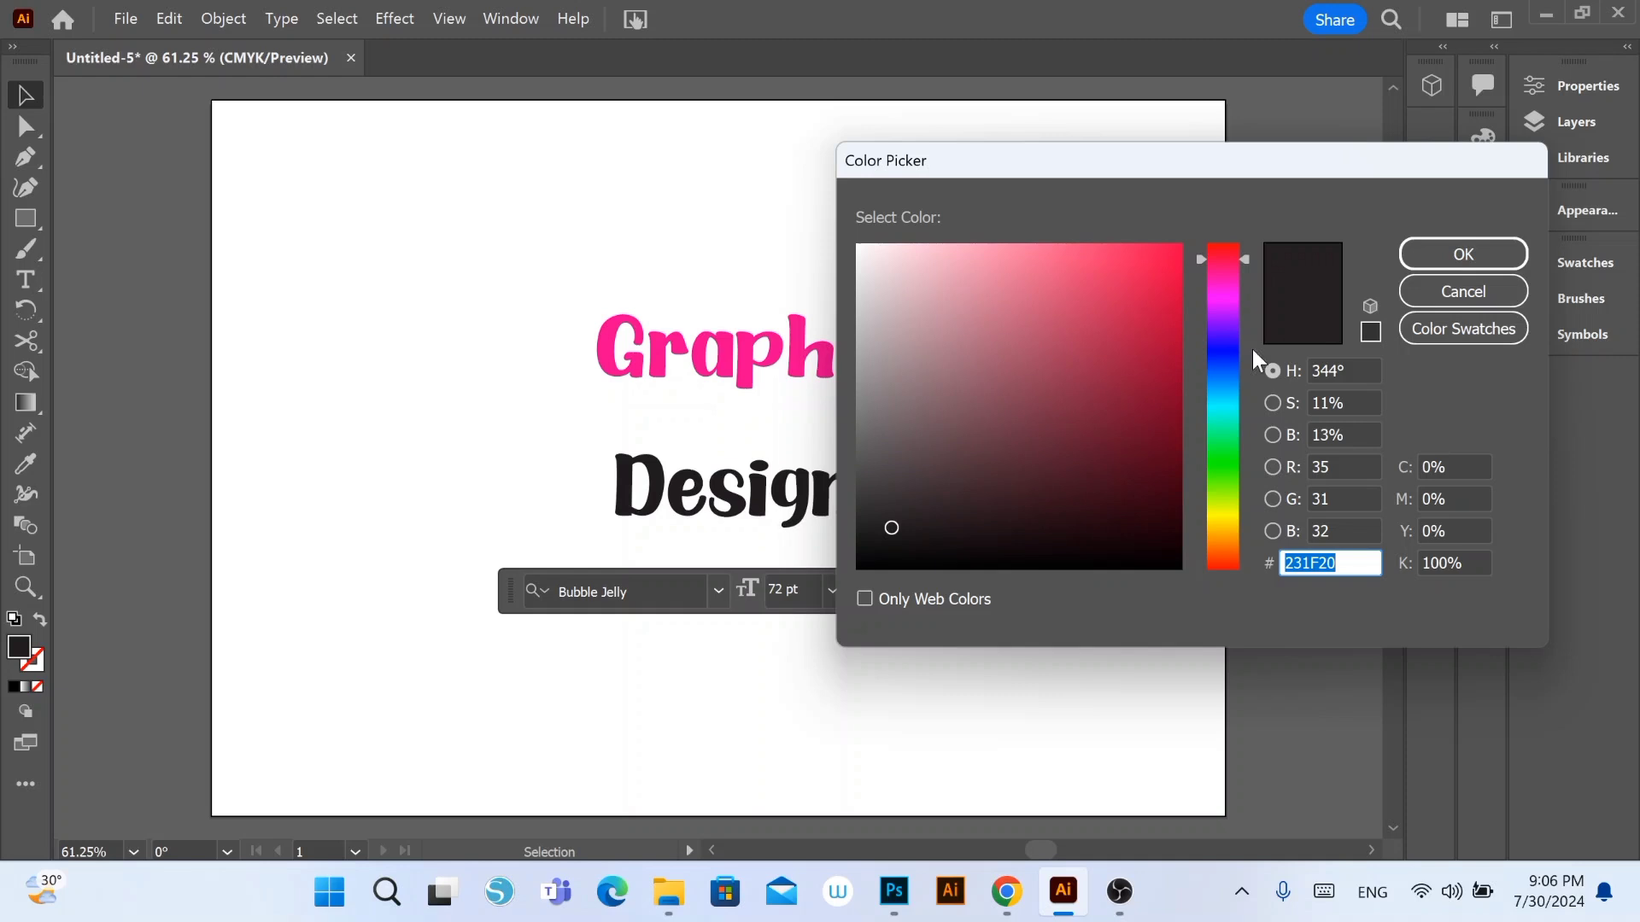
pyautogui.click(1463, 329)
pyautogui.scroll(-5, 922, 453)
pyautogui.click(934, 521)
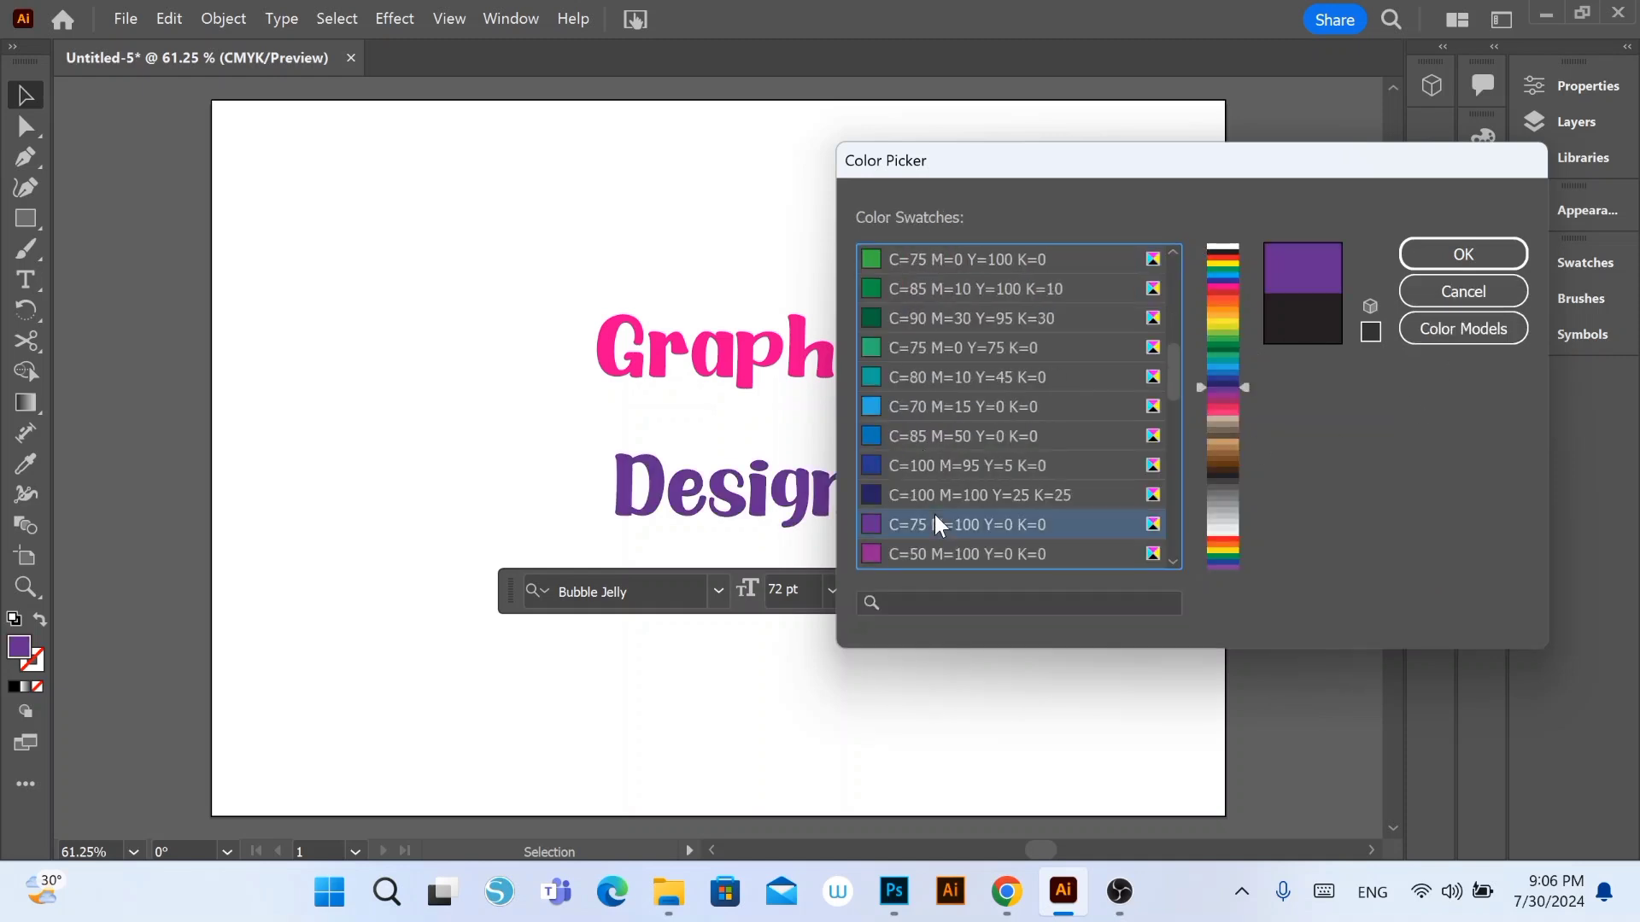
pyautogui.scroll(-1, 925, 528)
pyautogui.click(910, 410)
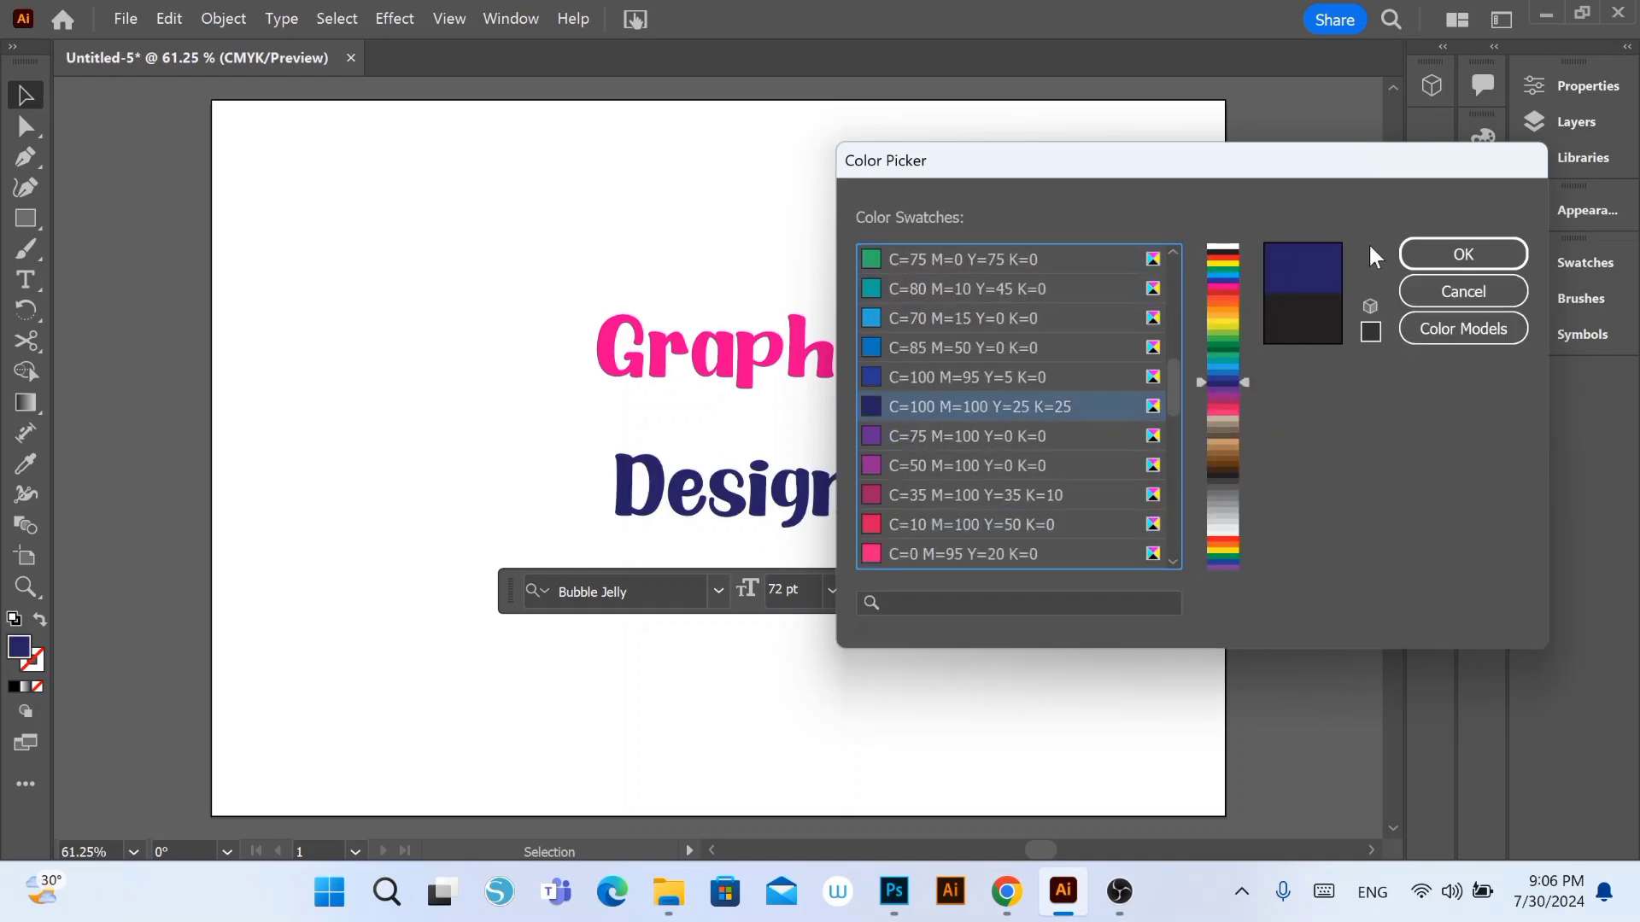
pyautogui.click(1456, 254)
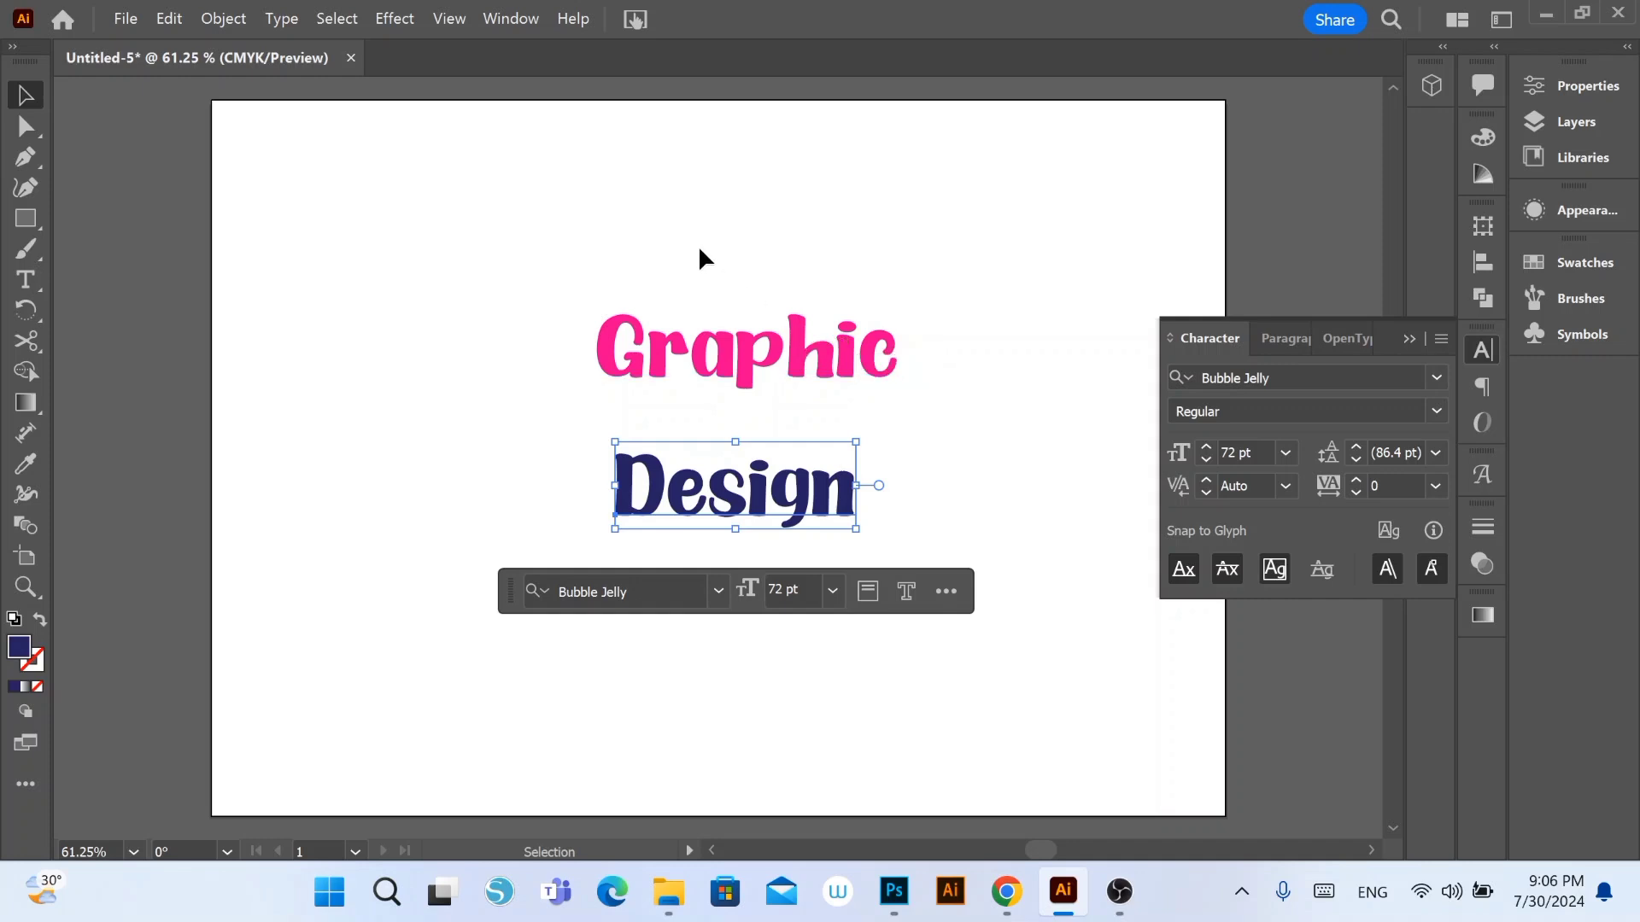
pyautogui.moveTo(698, 244); pyautogui.dragTo(802, 525)
# Step: Convert both words to outlines and extrude Graphic in 3D at 35 pt depth
pyautogui.click(281, 18)
pyautogui.moveTo(343, 410)
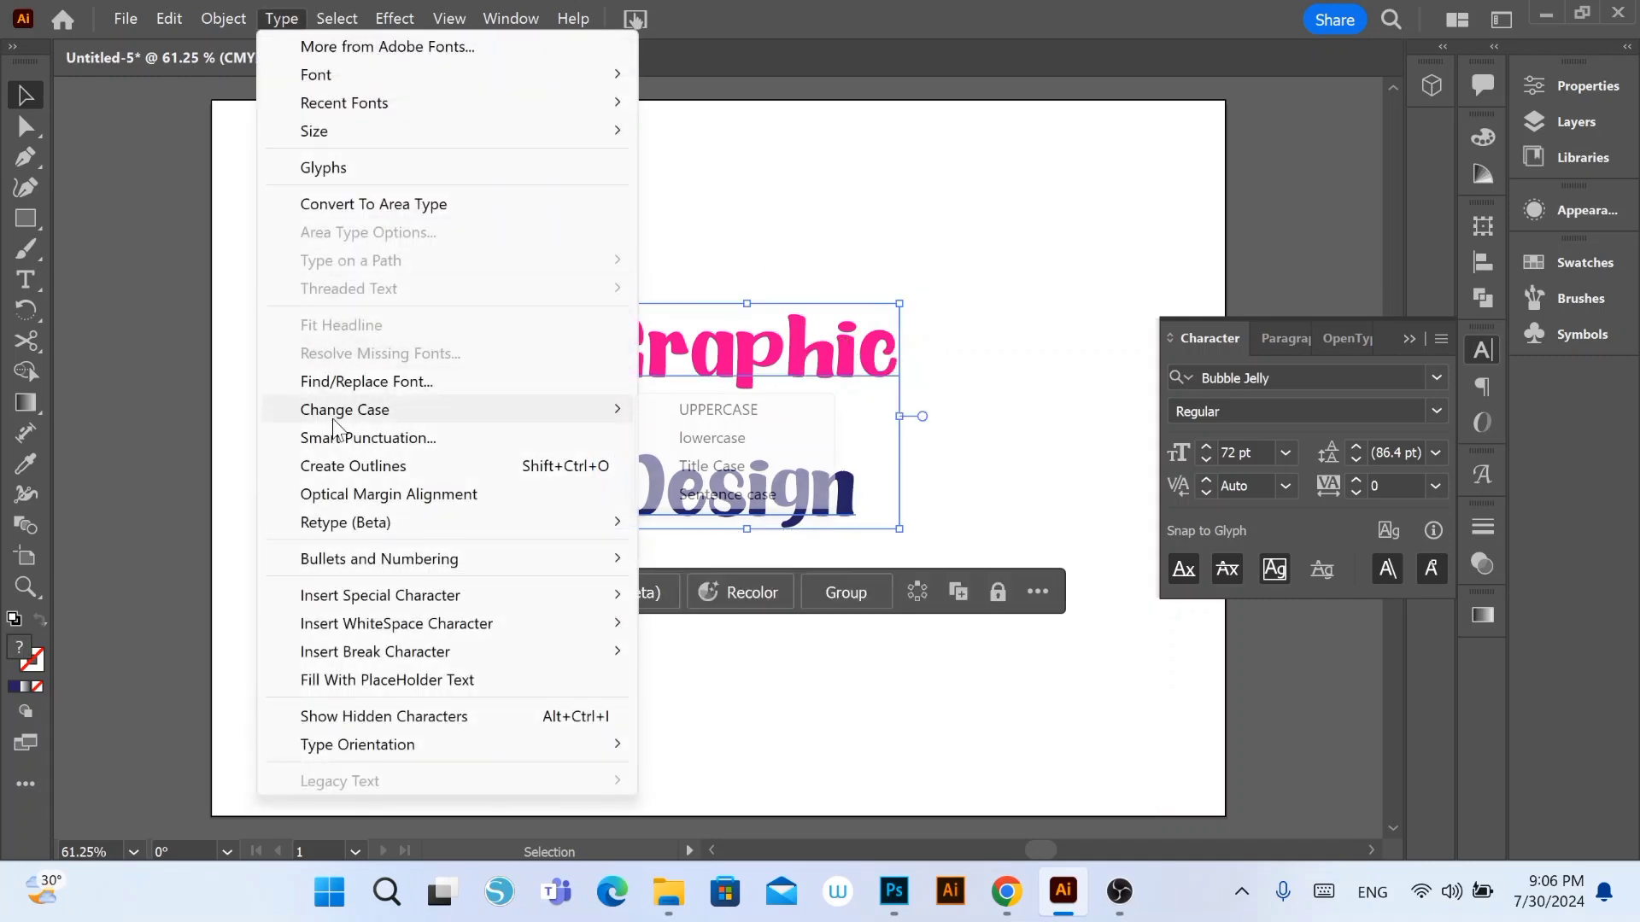
pyautogui.click(350, 466)
pyautogui.click(820, 357)
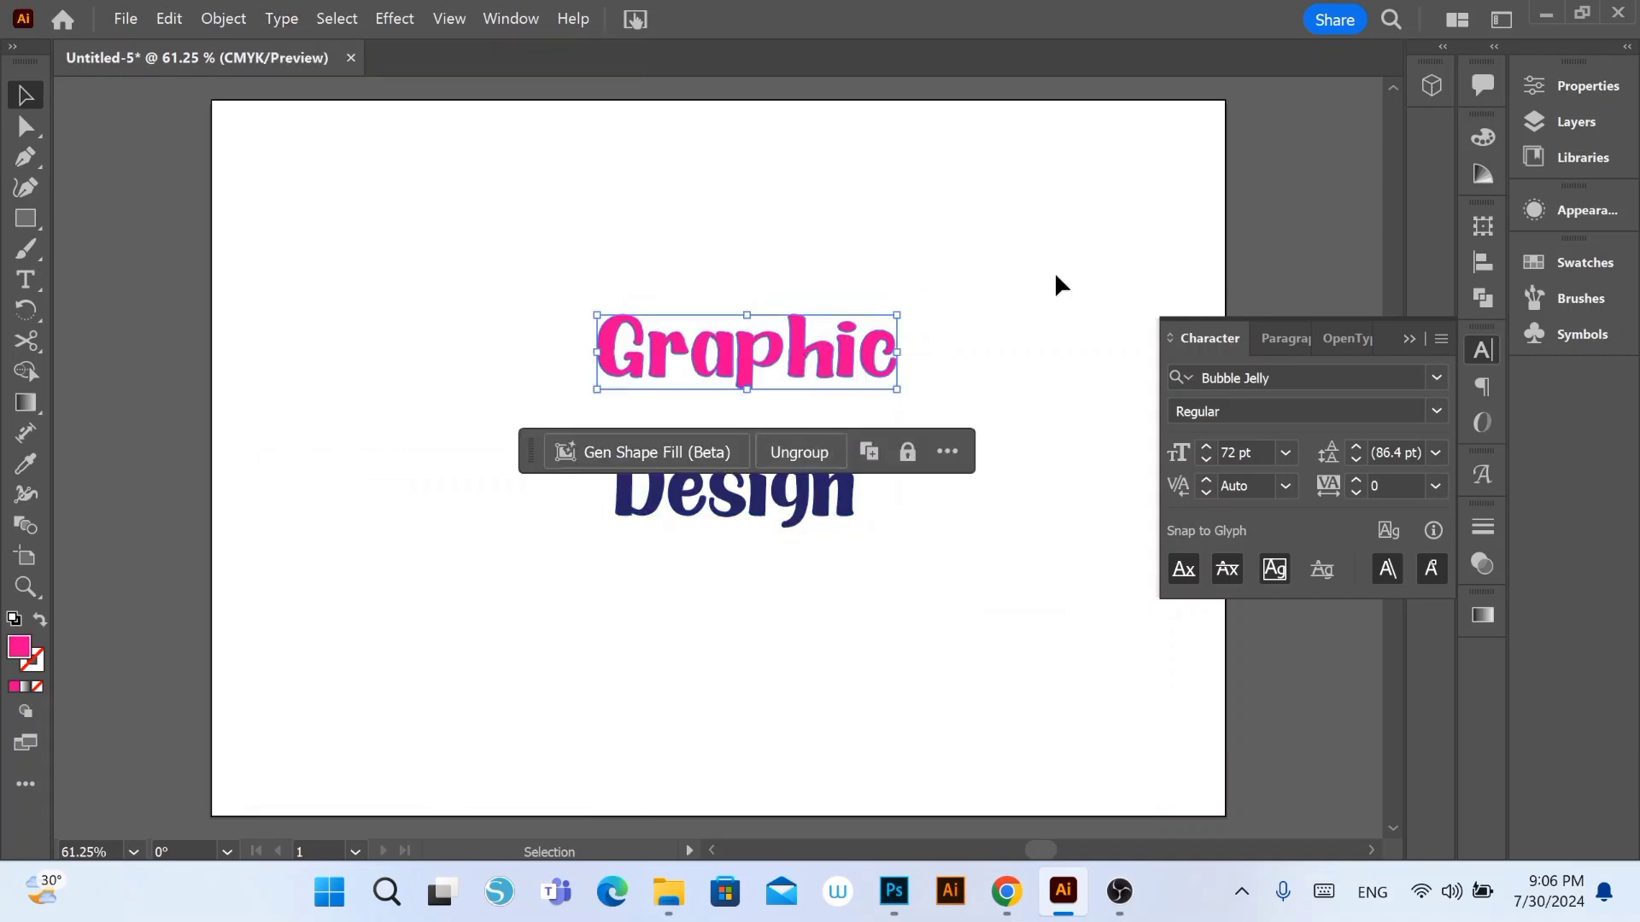
pyautogui.click(1435, 85)
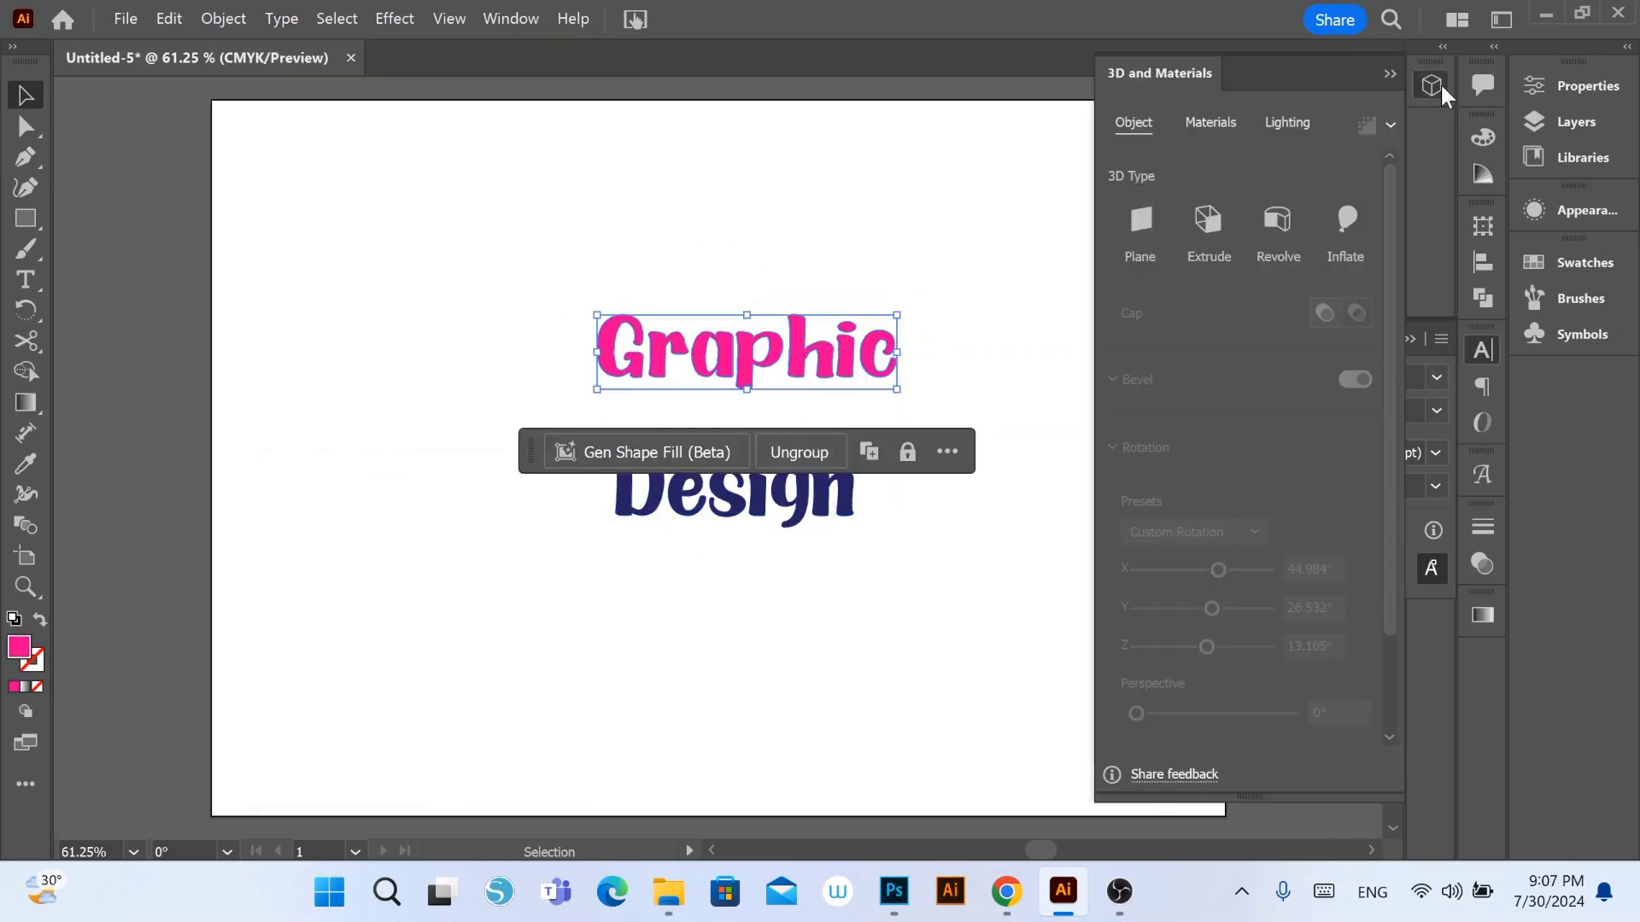
pyautogui.click(1208, 224)
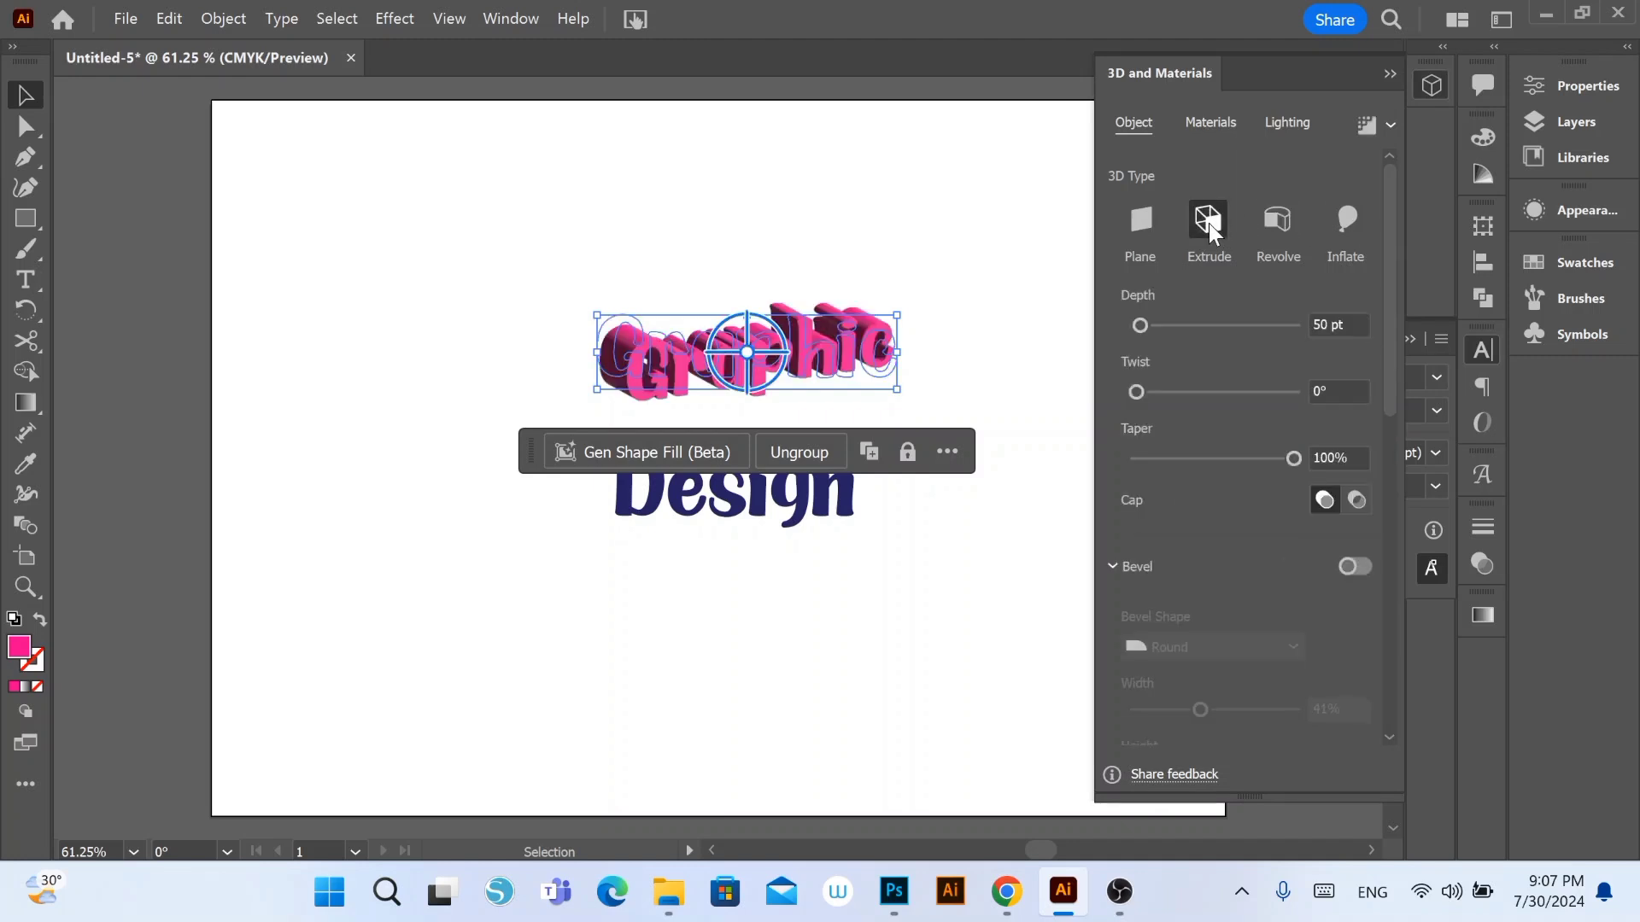
pyautogui.click(1332, 325)
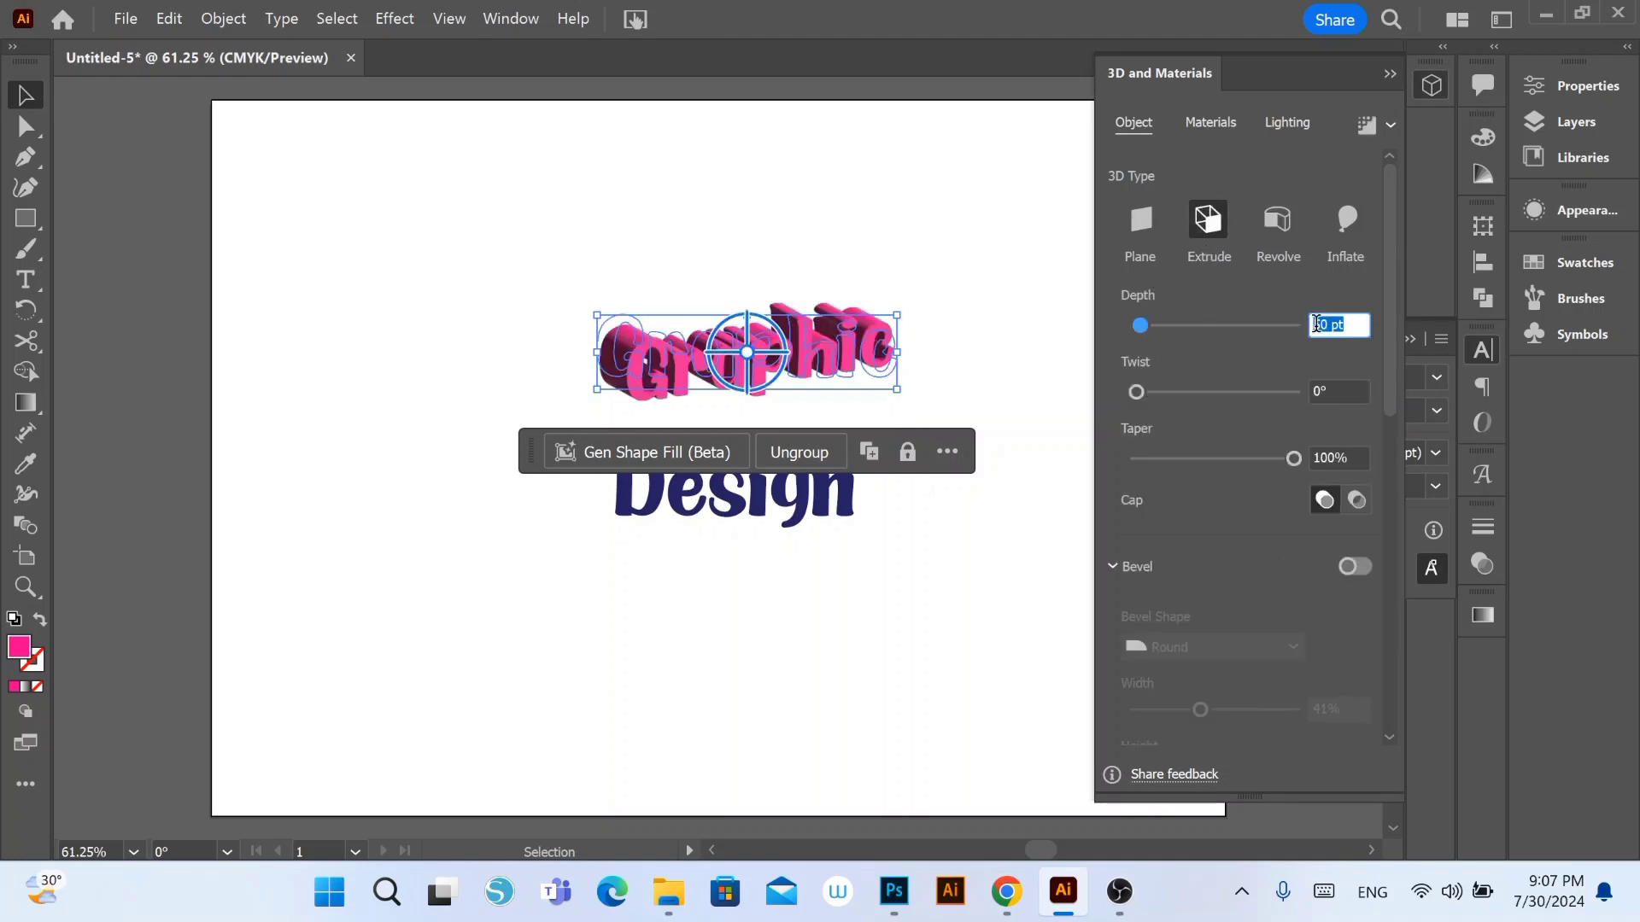
pyautogui.write('35')
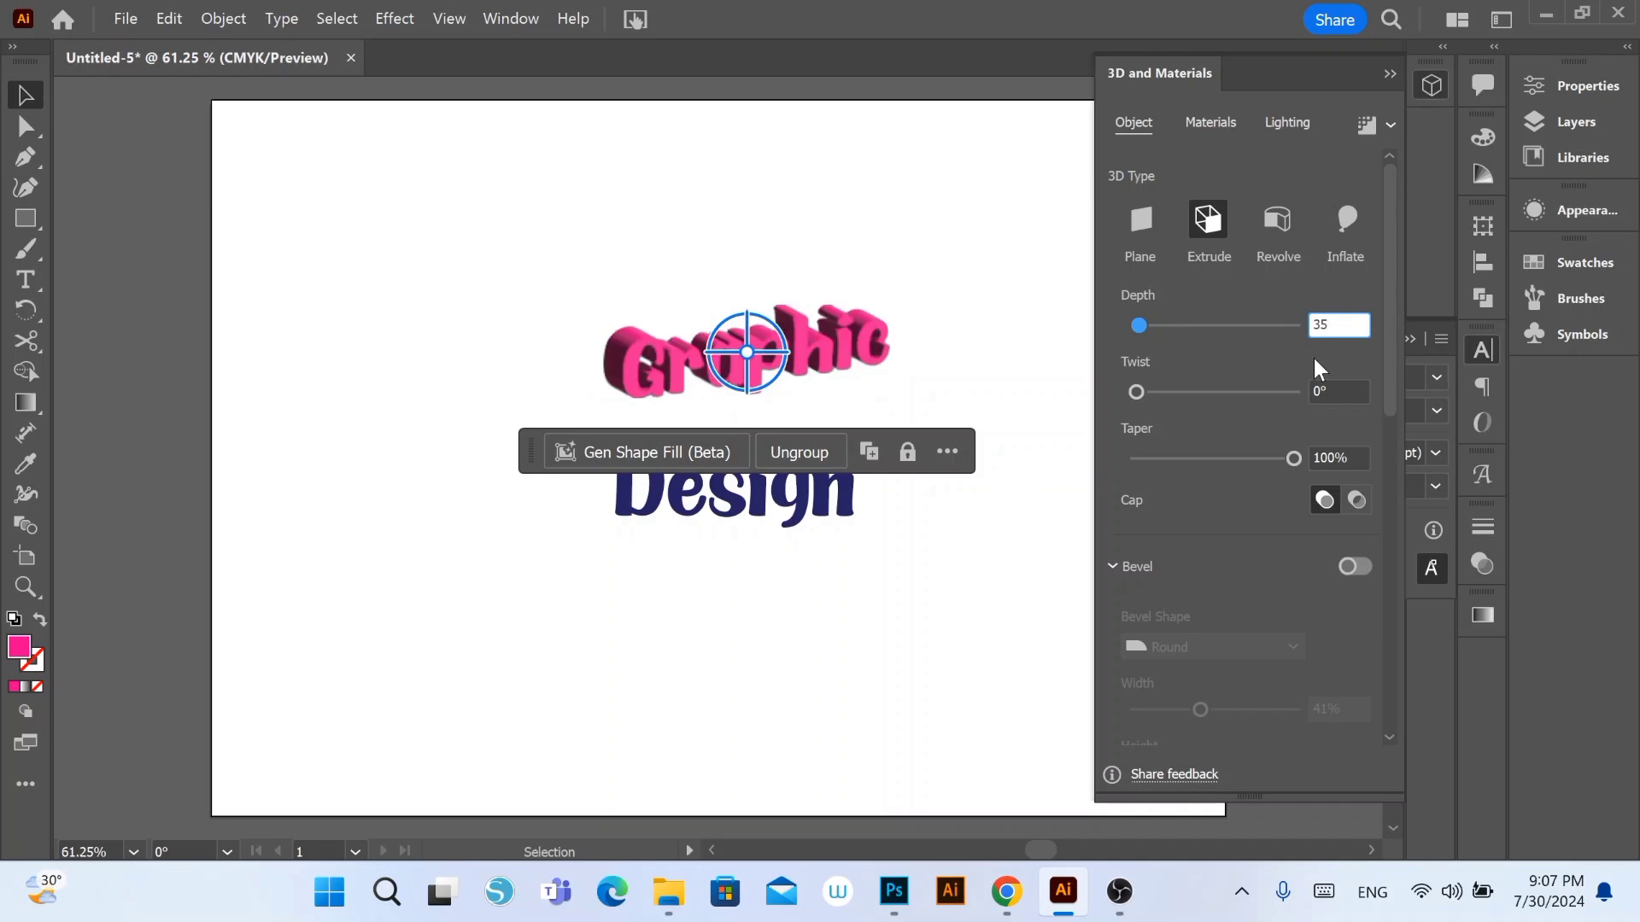
# Step: Add a Round bevel to Graphic's extrusion at 32% width
pyautogui.click(1356, 566)
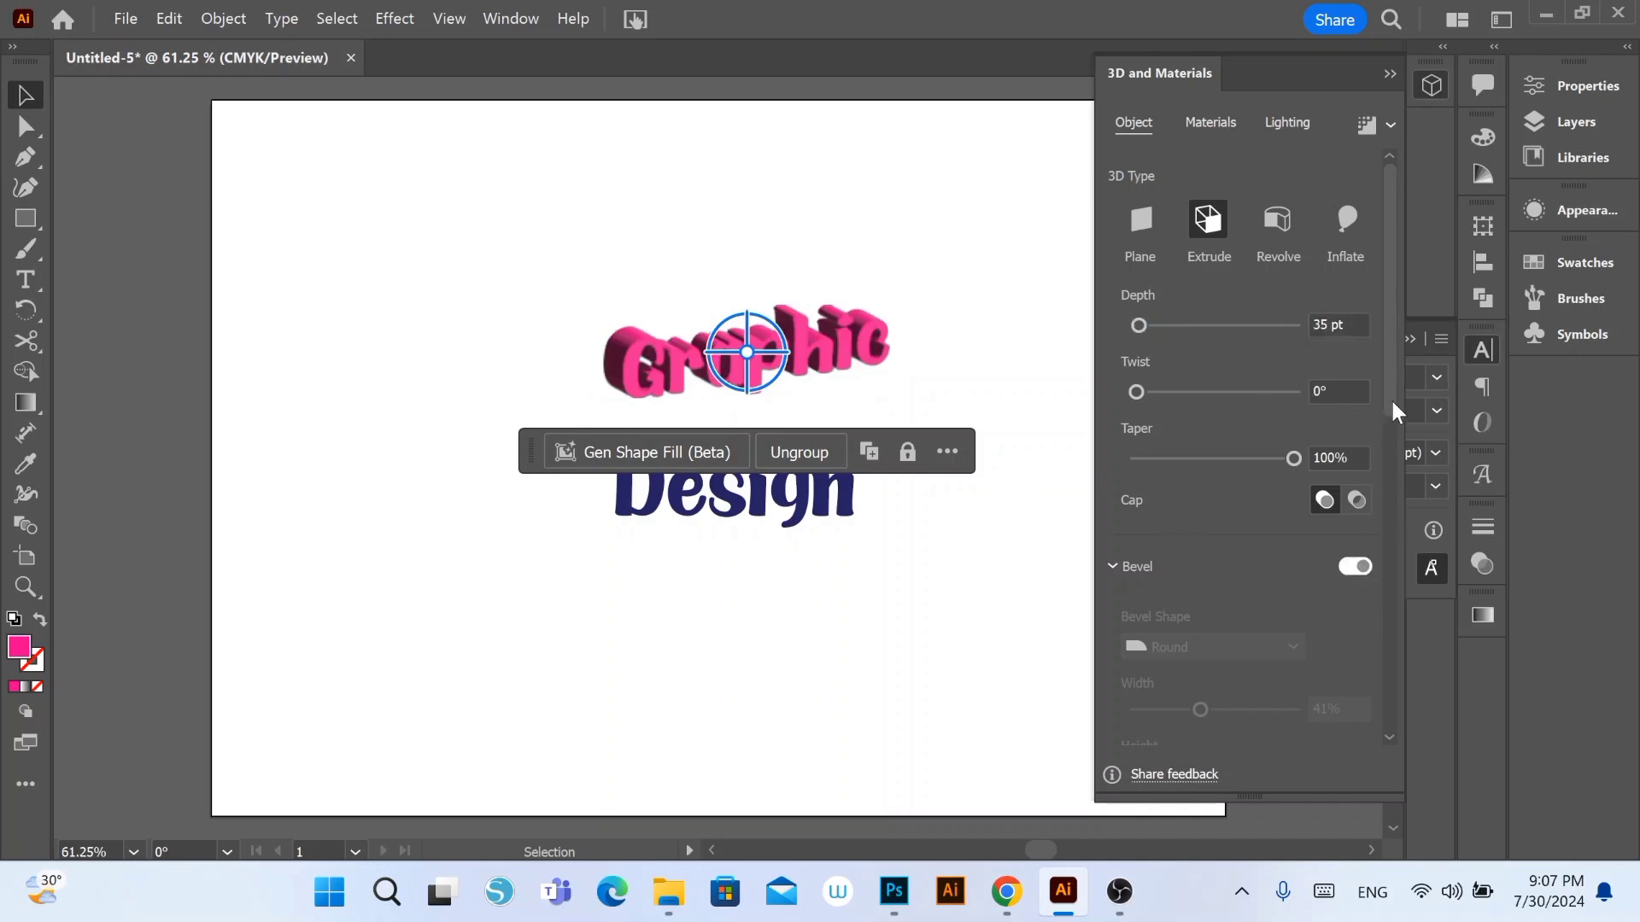
pyautogui.scroll(-2, 1392, 422)
pyautogui.click(1177, 586)
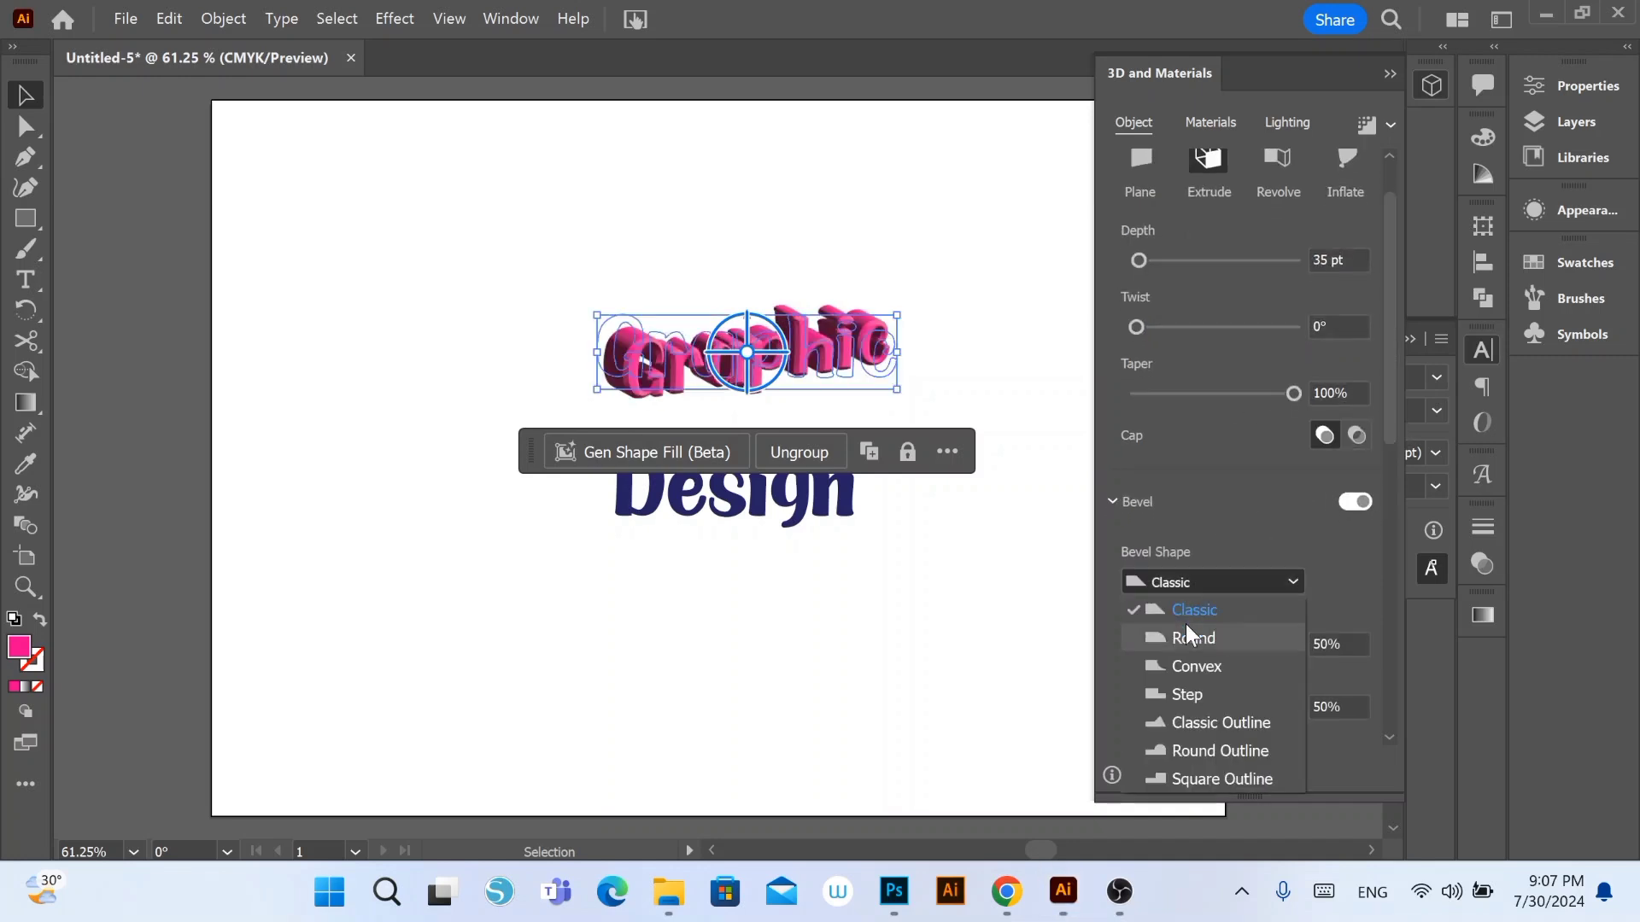
pyautogui.click(1187, 628)
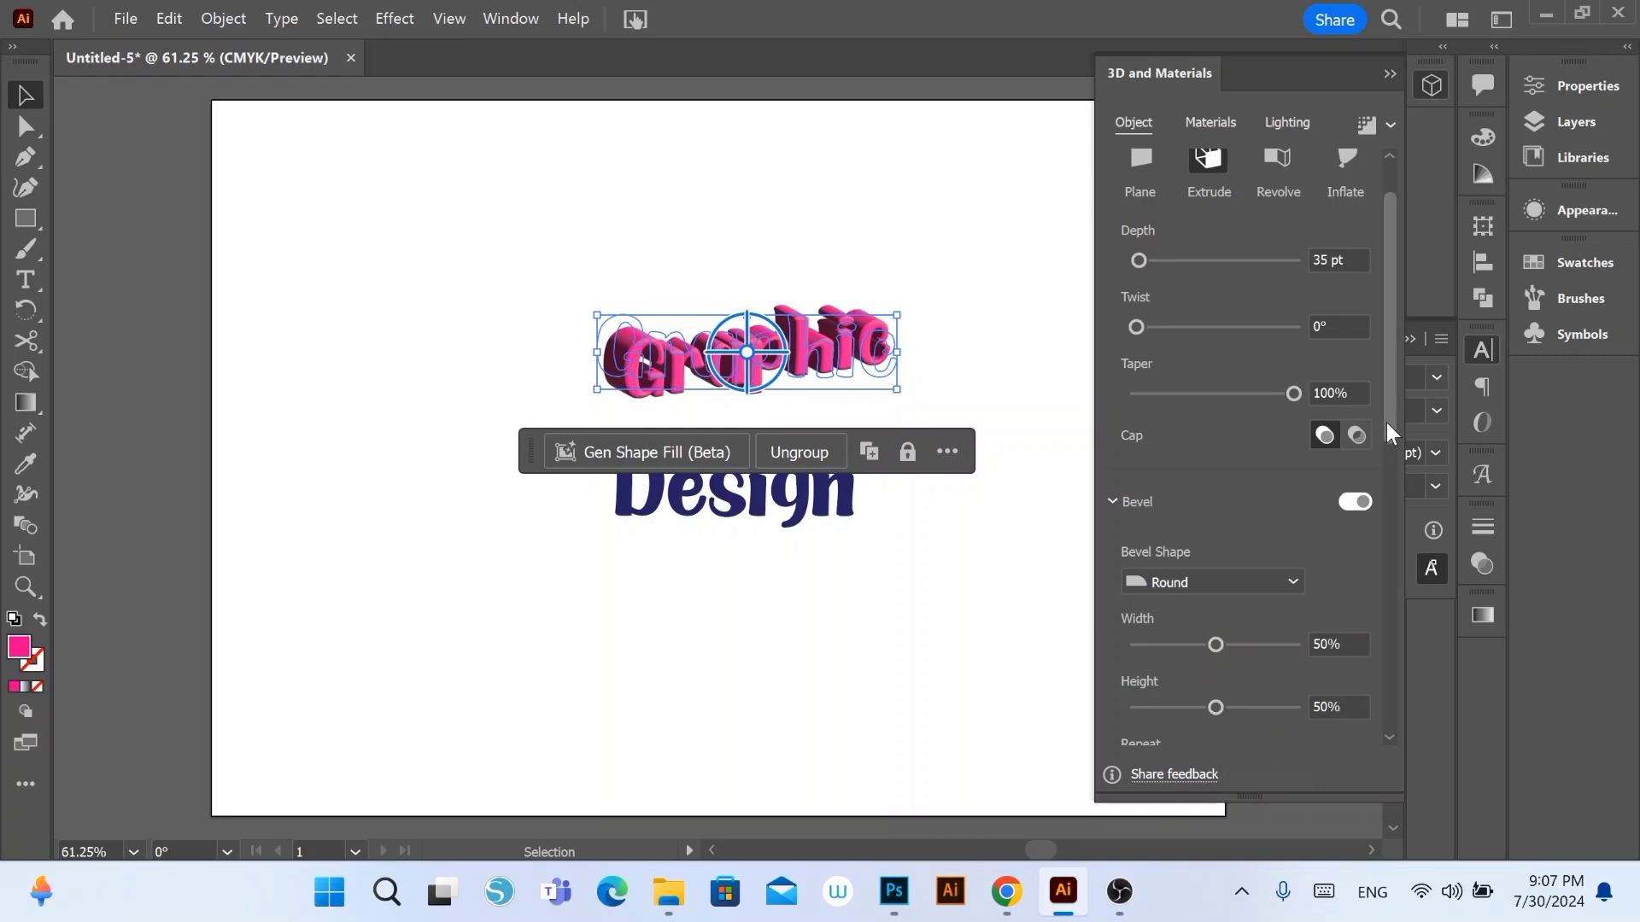
pyautogui.scroll(-2, 1248, 515)
pyautogui.click(1186, 547)
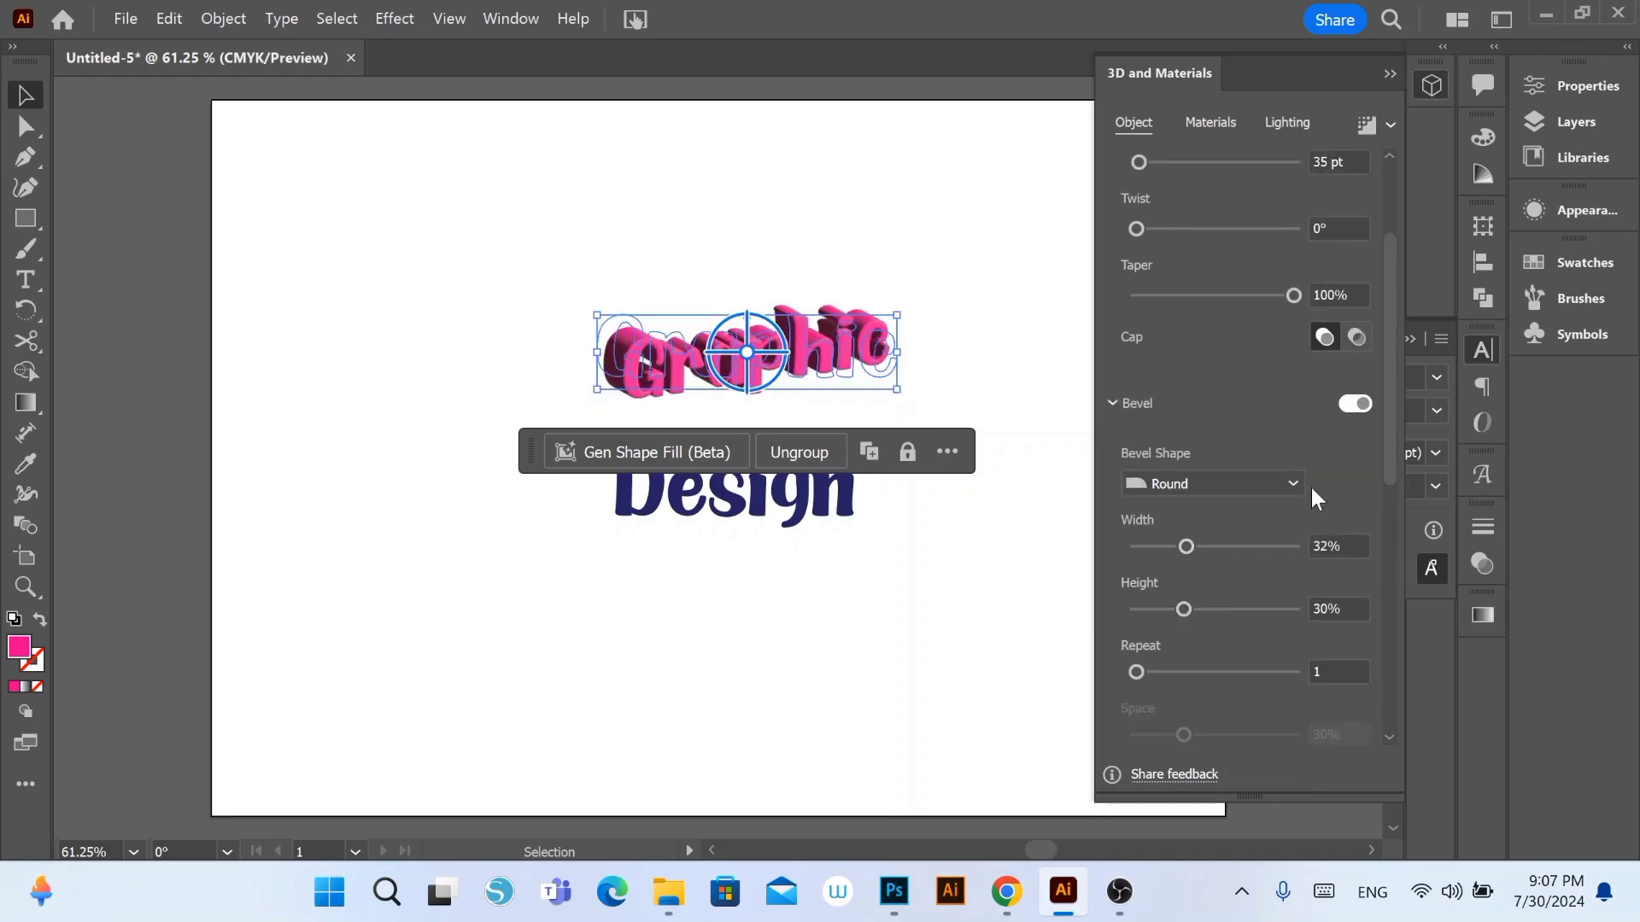
pyautogui.moveTo(1392, 454); pyautogui.dragTo(1404, 620)
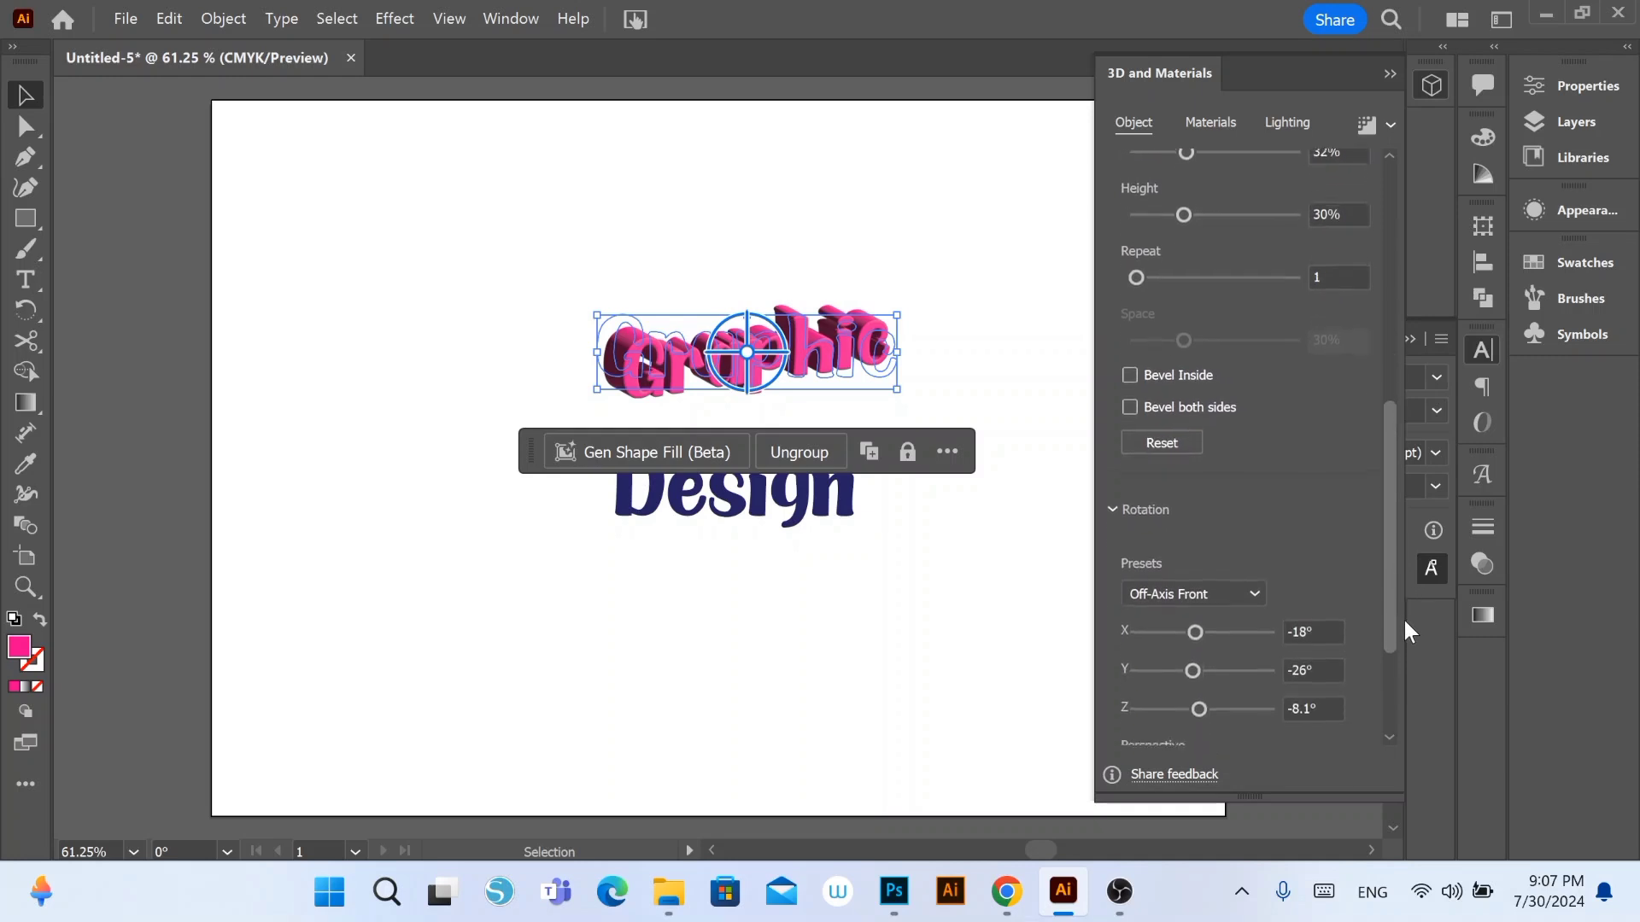
# Step: Try the Off-Axis presets, then set Graphic's 3D rotation to Isometric Right
pyautogui.click(1245, 598)
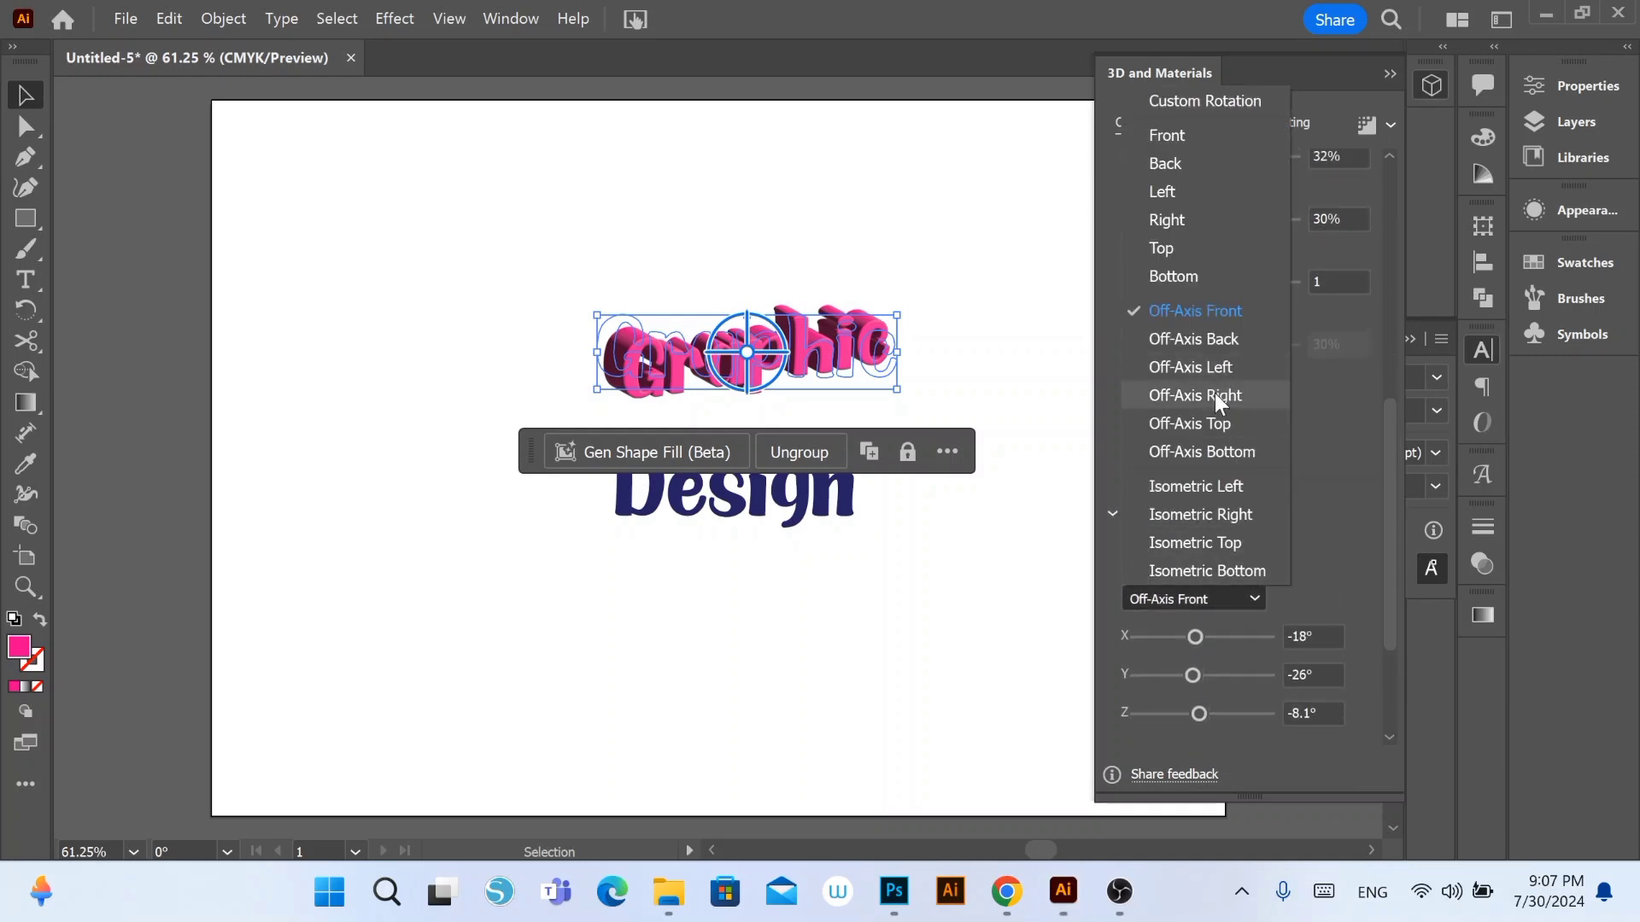
pyautogui.click(1215, 393)
pyautogui.click(1219, 608)
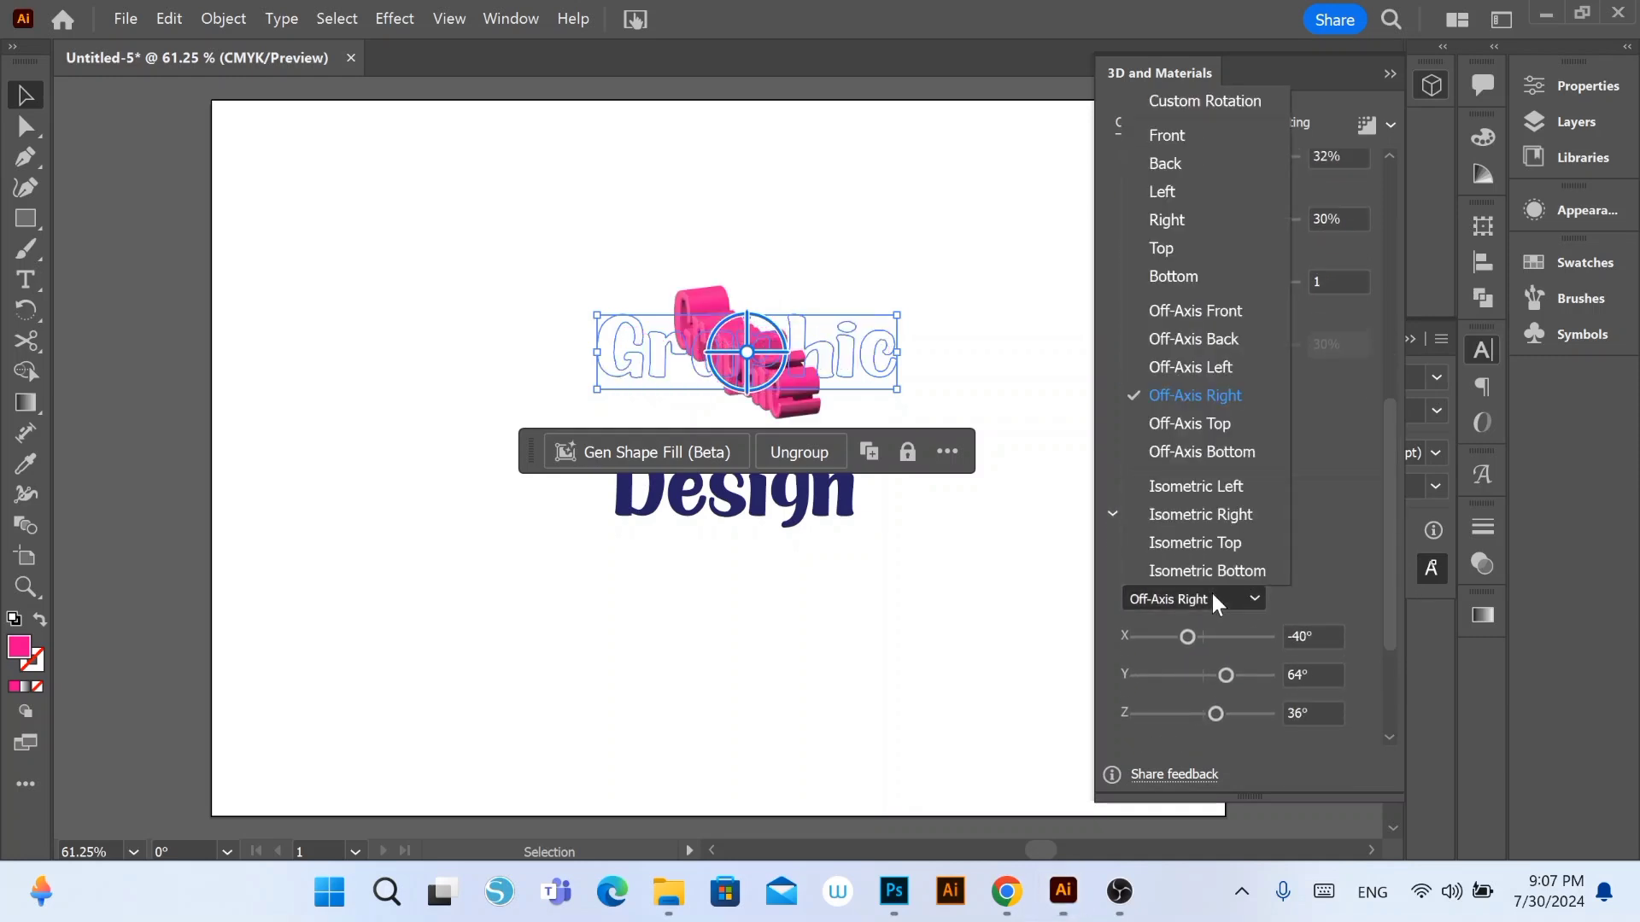
pyautogui.click(1212, 359)
pyautogui.click(1201, 593)
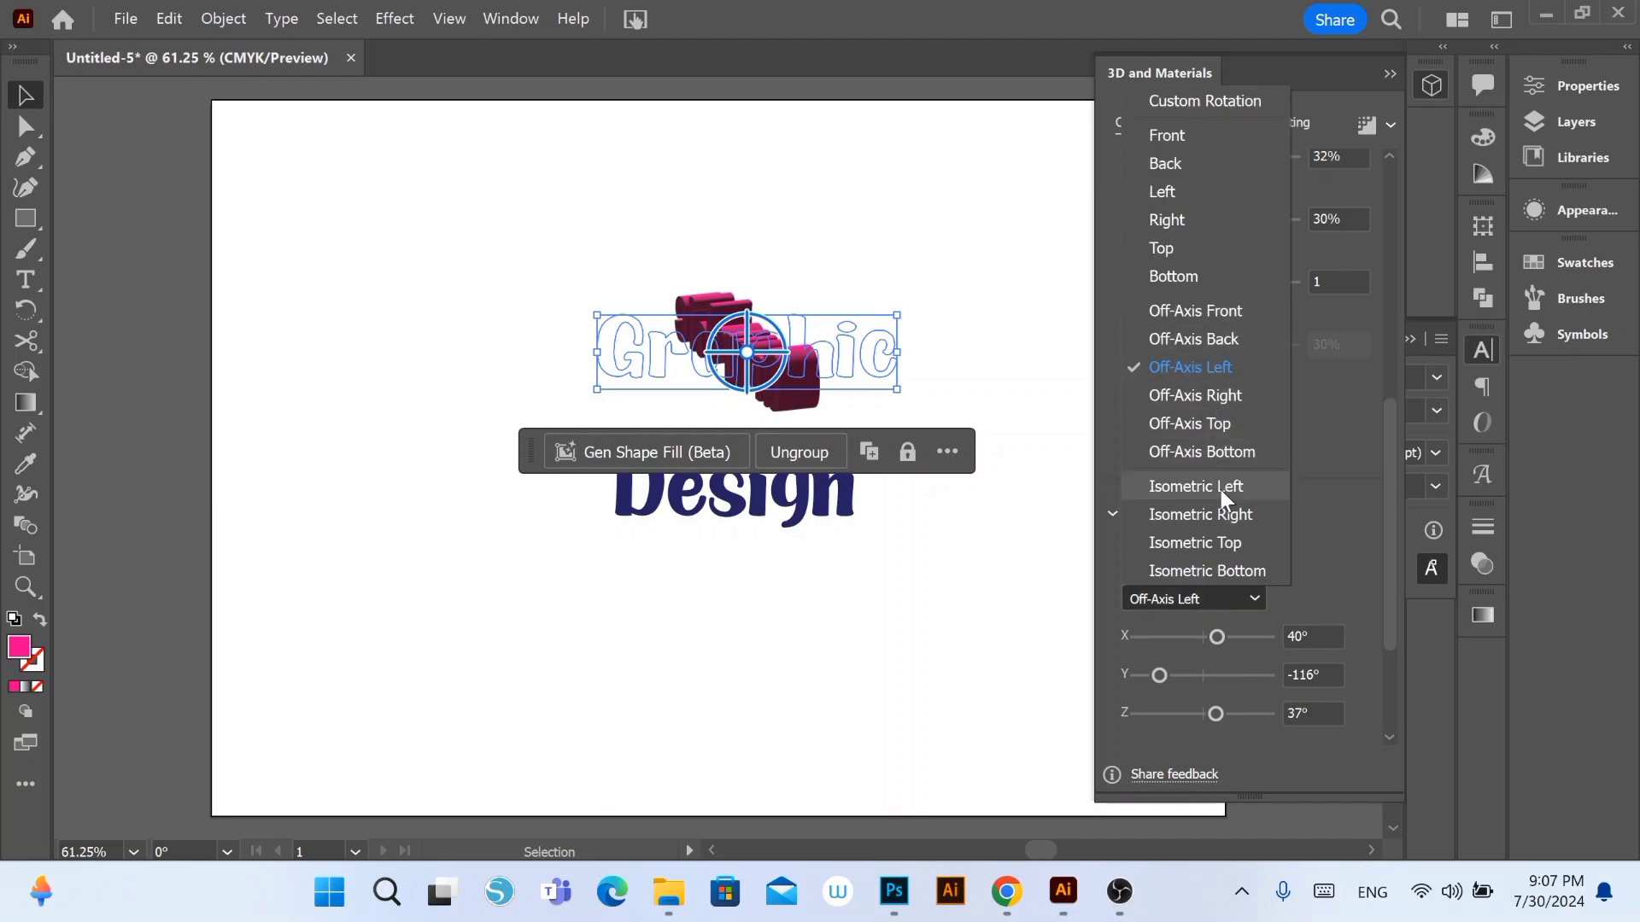
pyautogui.click(1223, 513)
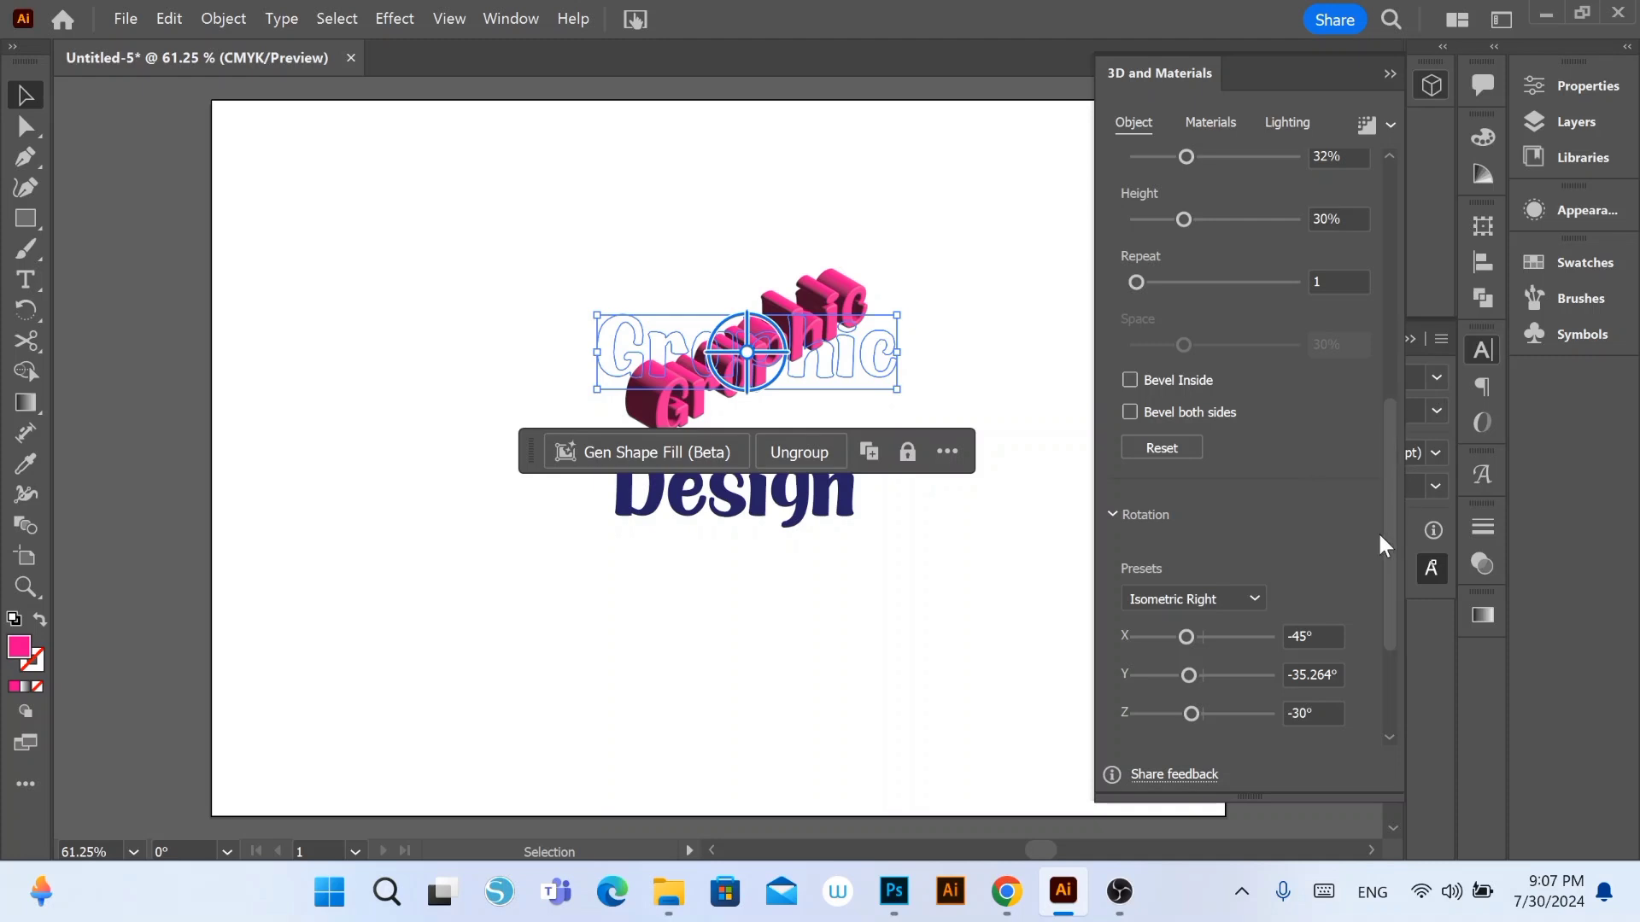
pyautogui.moveTo(1384, 602); pyautogui.dragTo(1392, 736)
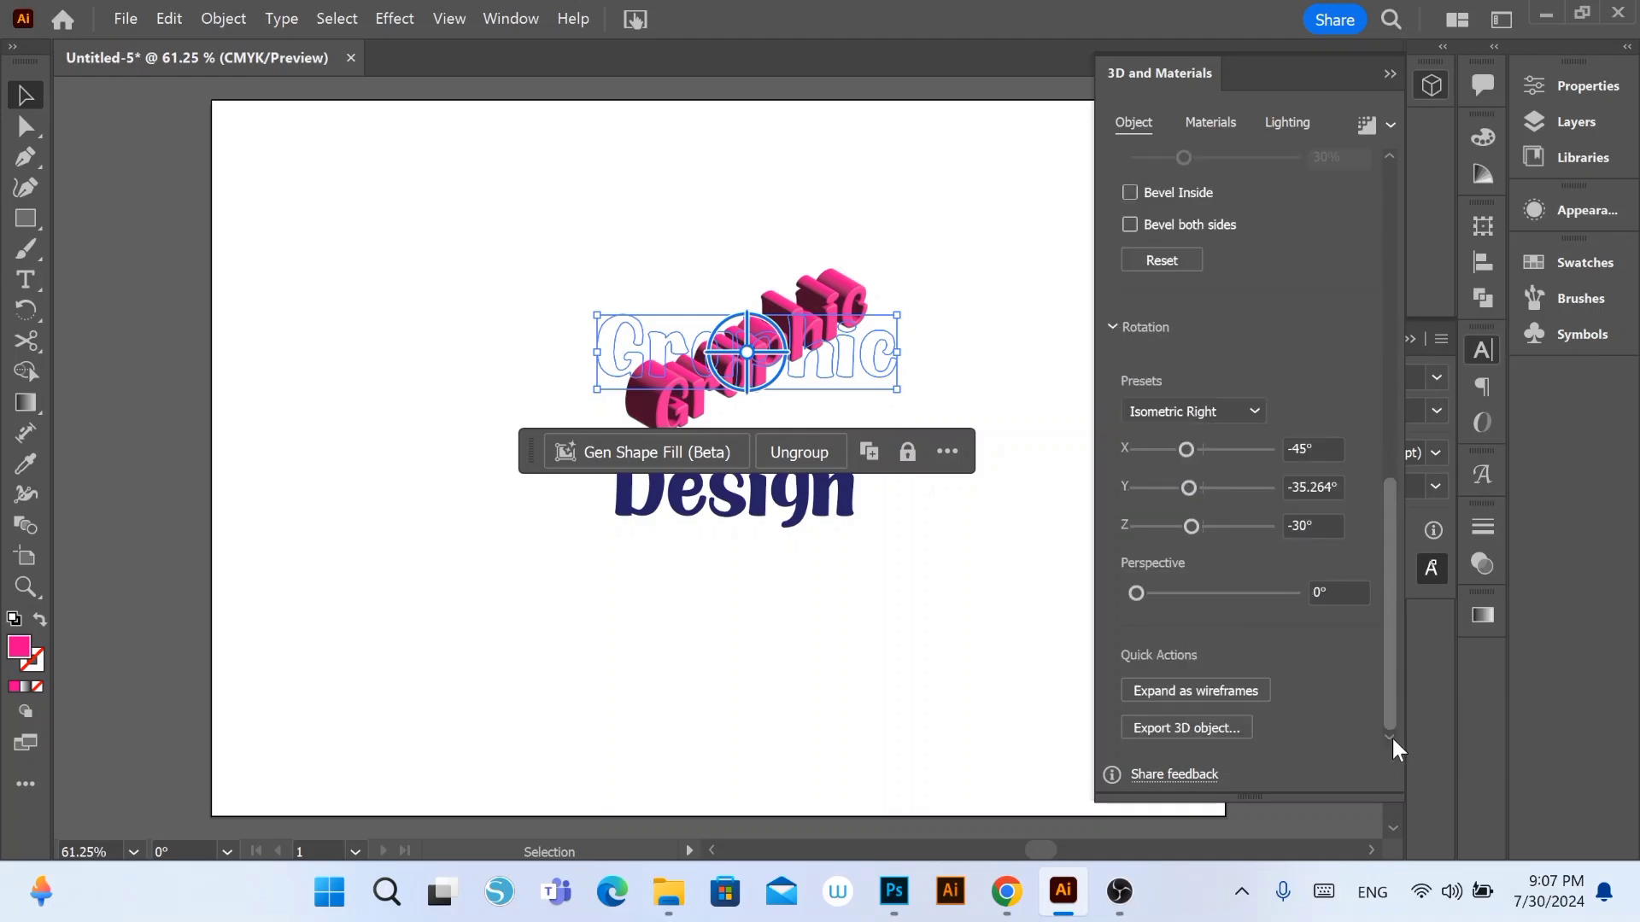
# Step: Set Graphic's 3D material to Metallic 0.59 and Roughness 0.76
pyautogui.click(1219, 125)
pyautogui.click(1110, 705)
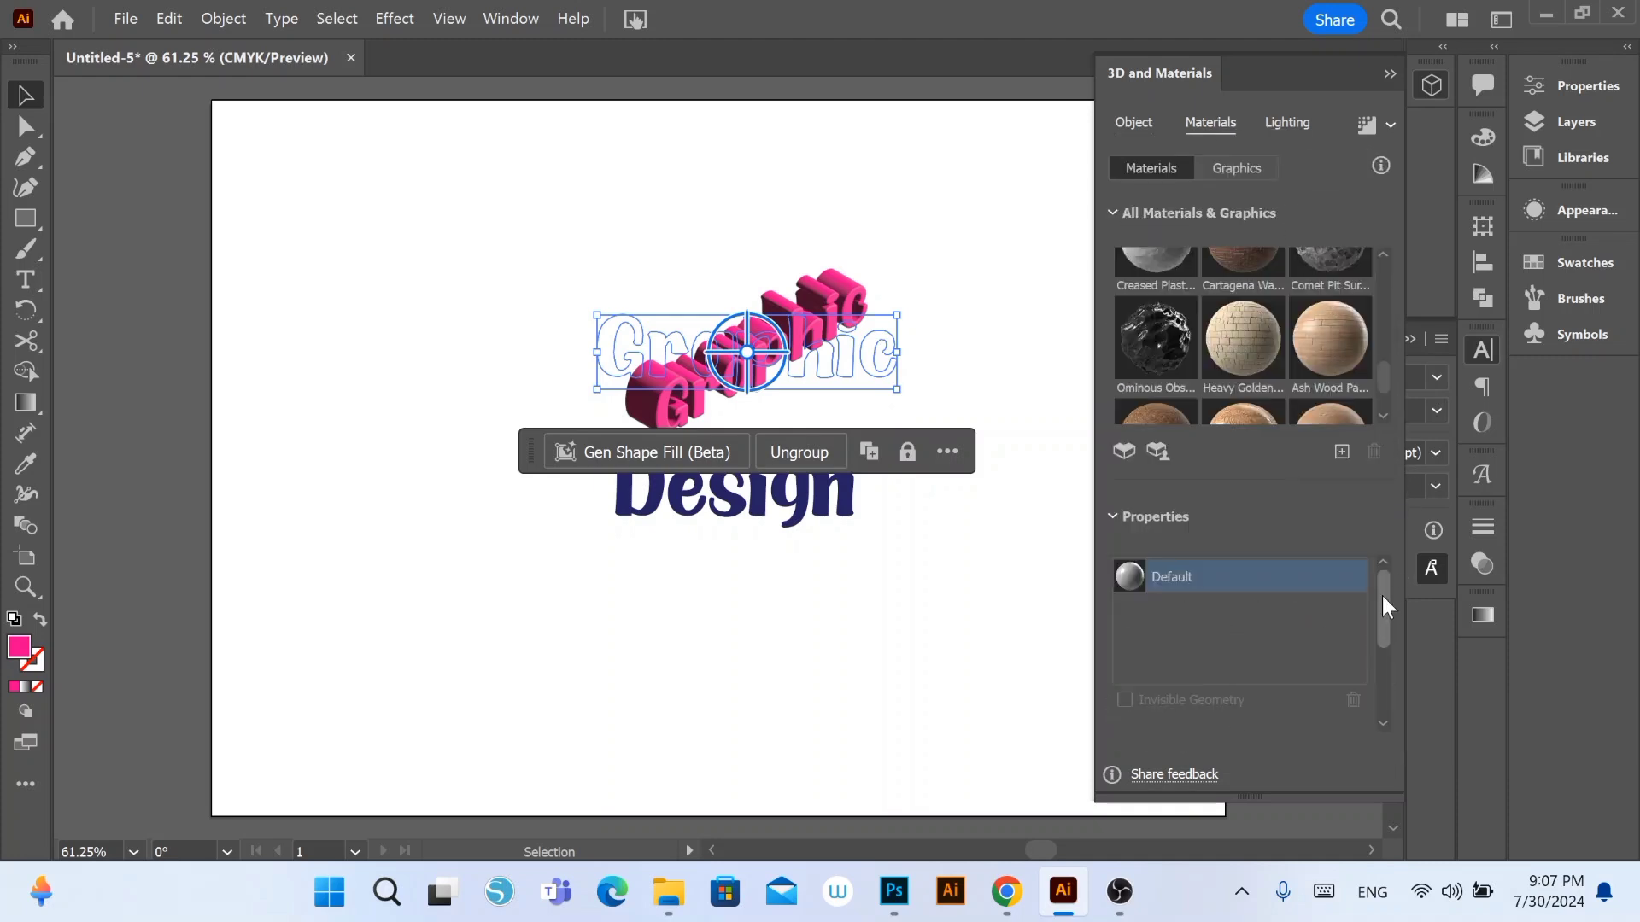
pyautogui.moveTo(1382, 596); pyautogui.dragTo(1383, 673)
pyautogui.moveTo(1199, 707); pyautogui.dragTo(1223, 707)
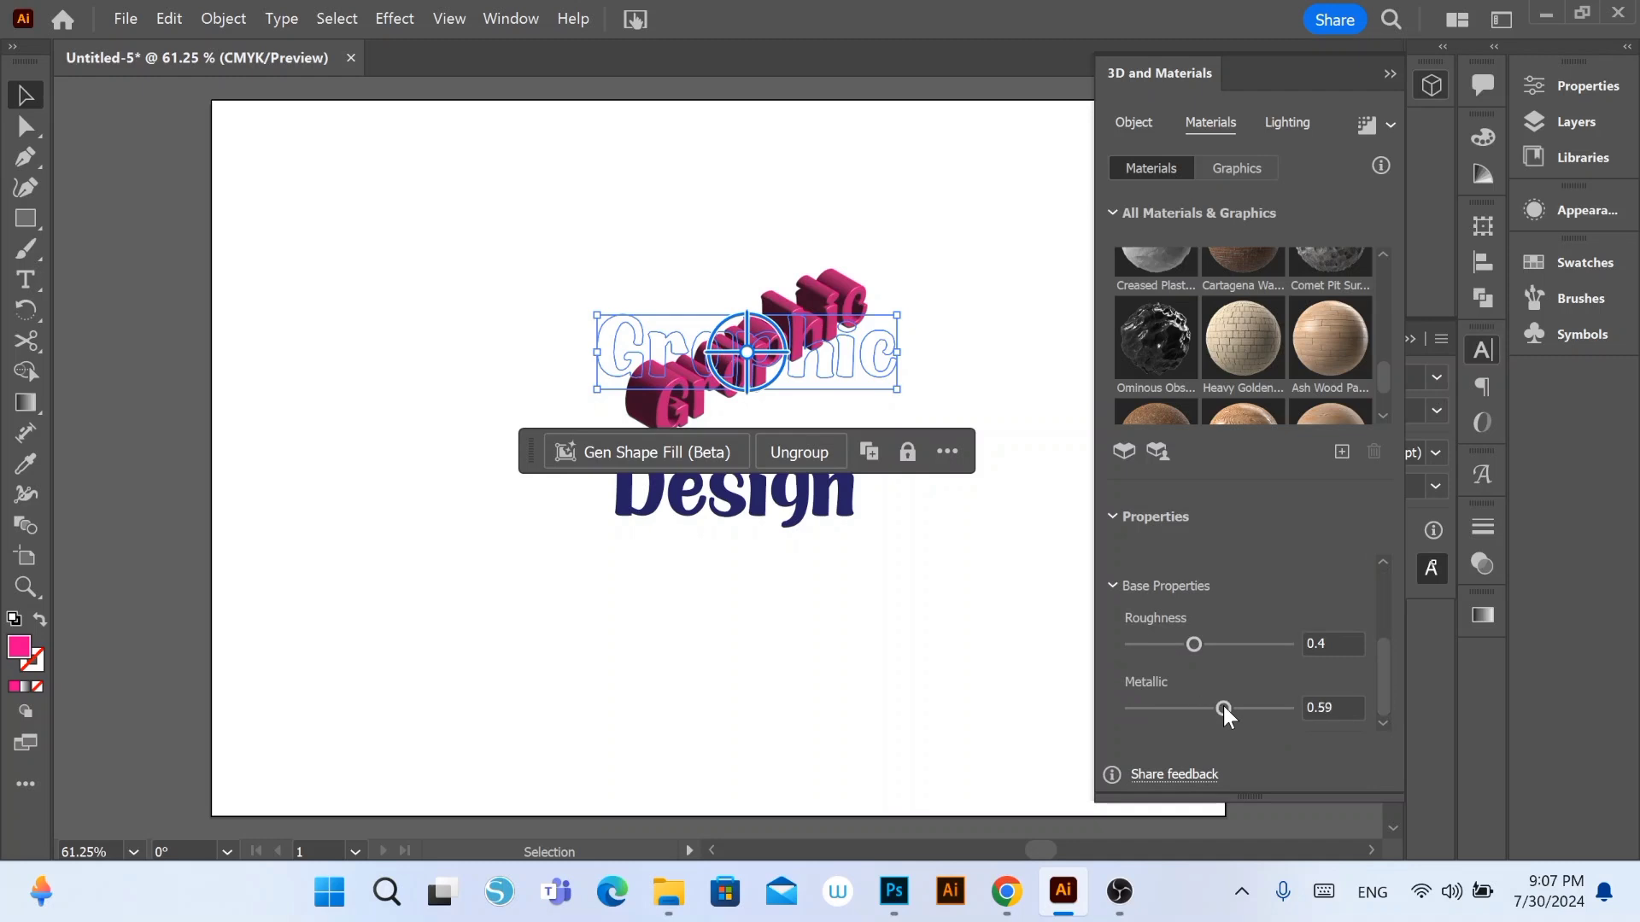
pyautogui.moveTo(1170, 645)
pyautogui.mouseDown()
pyautogui.moveTo(1263, 643)
pyautogui.moveTo(1249, 645)
pyautogui.mouseUp()
# Step: Light Graphic from the top with a second lower light, then nudge it left
pyautogui.click(1284, 130)
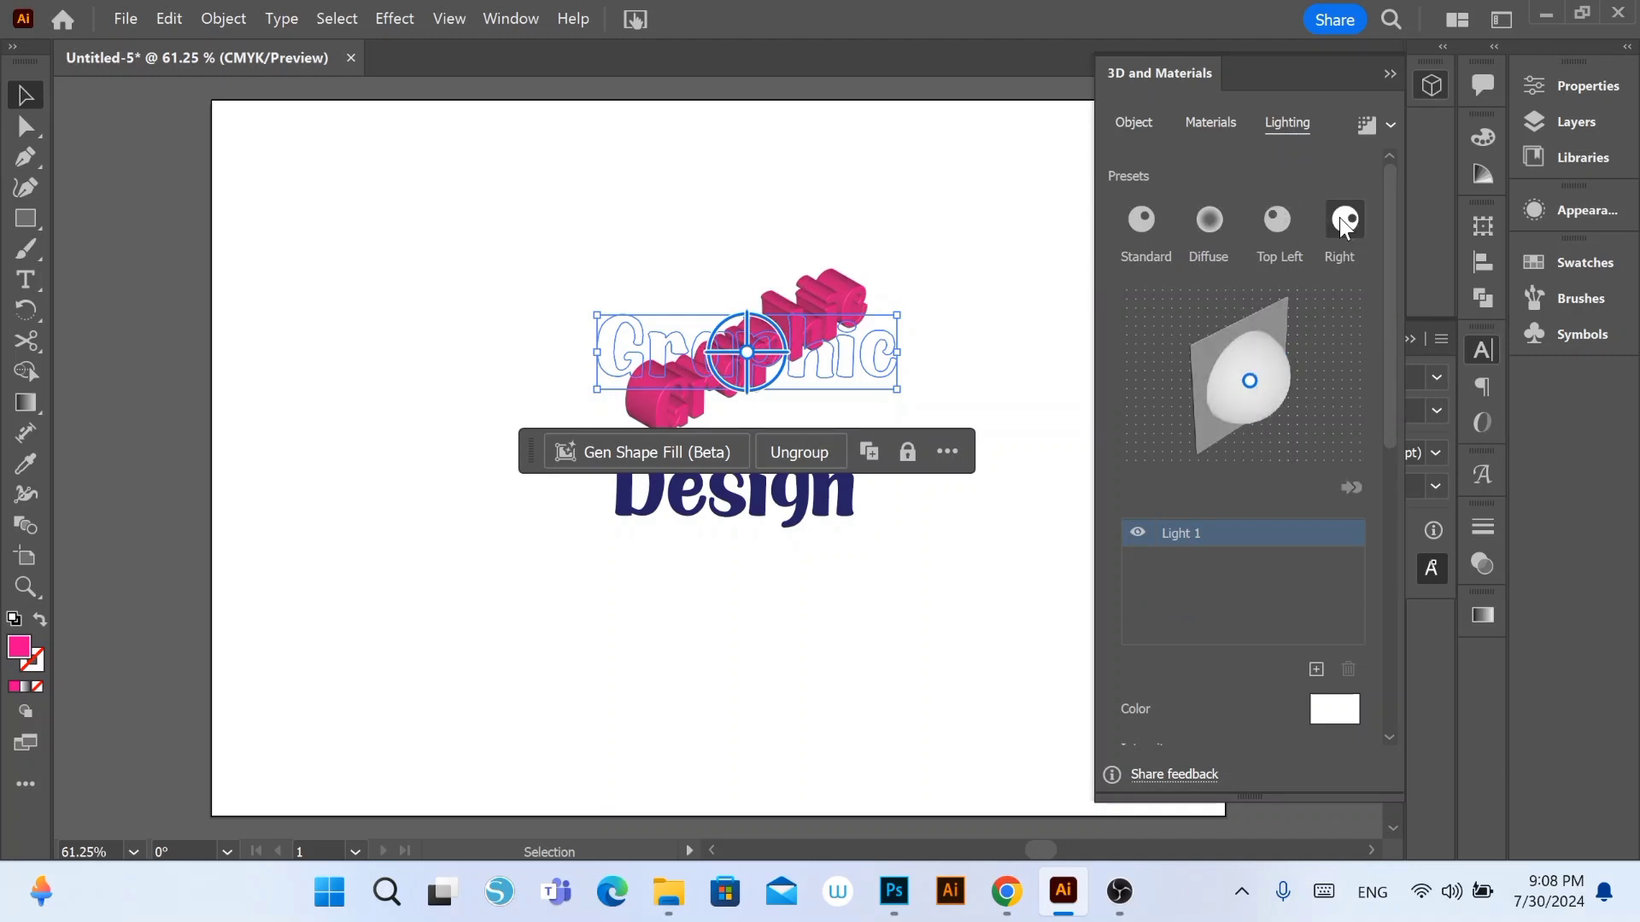
pyautogui.moveTo(1279, 360)
pyautogui.mouseDown()
pyautogui.moveTo(1255, 345)
pyautogui.moveTo(1284, 389)
pyautogui.mouseUp()
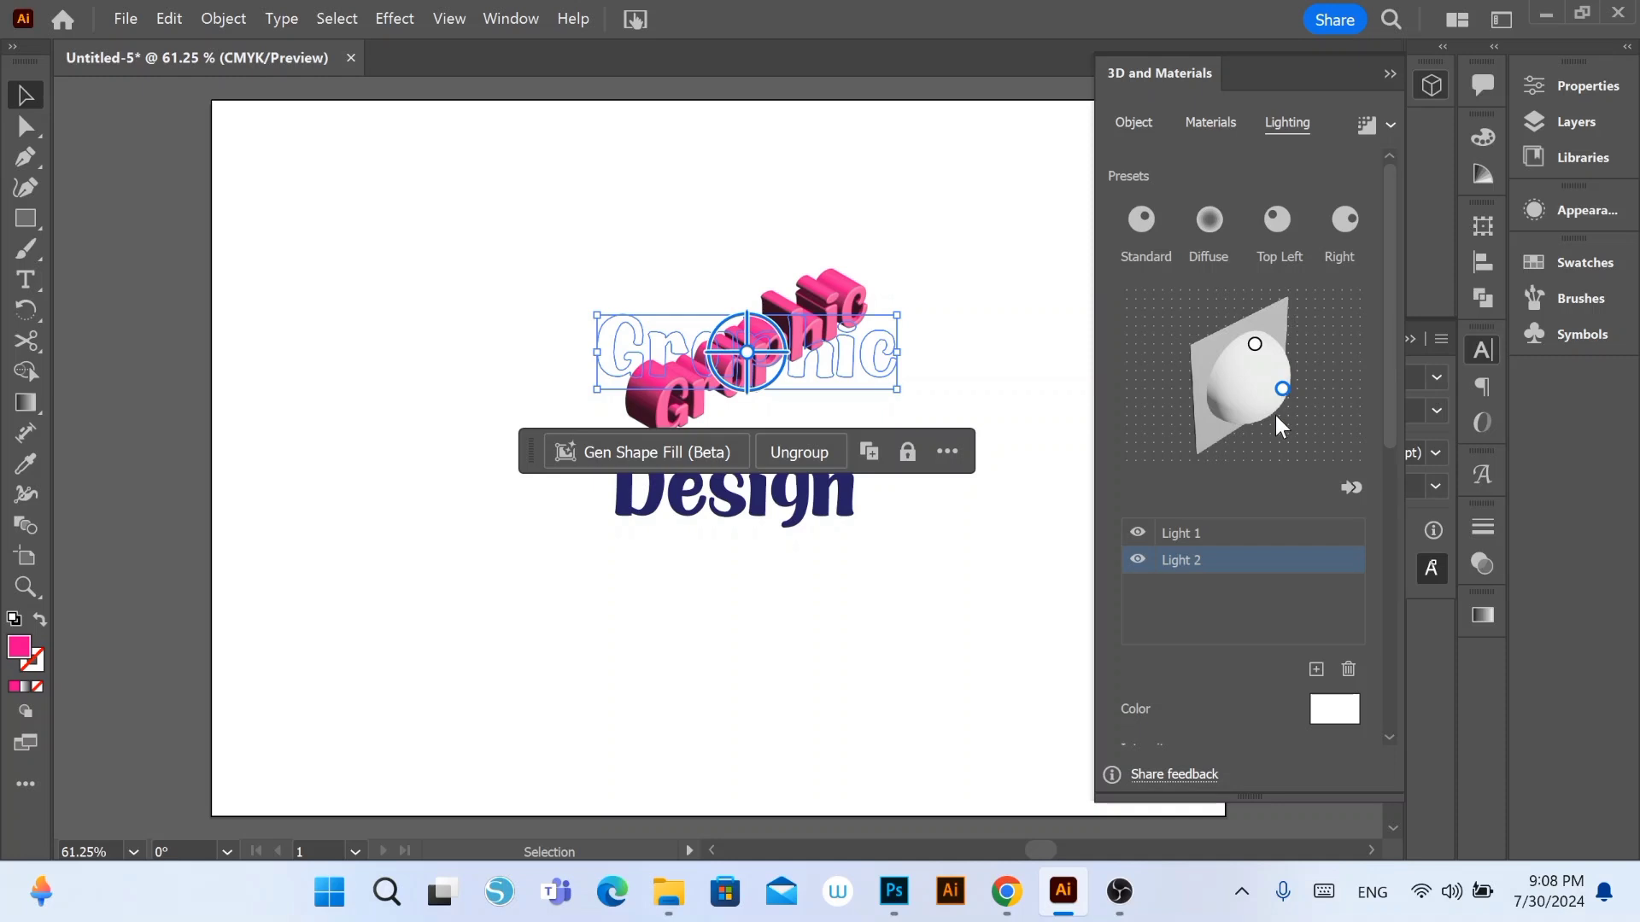
pyautogui.moveTo(1280, 389); pyautogui.dragTo(1272, 411)
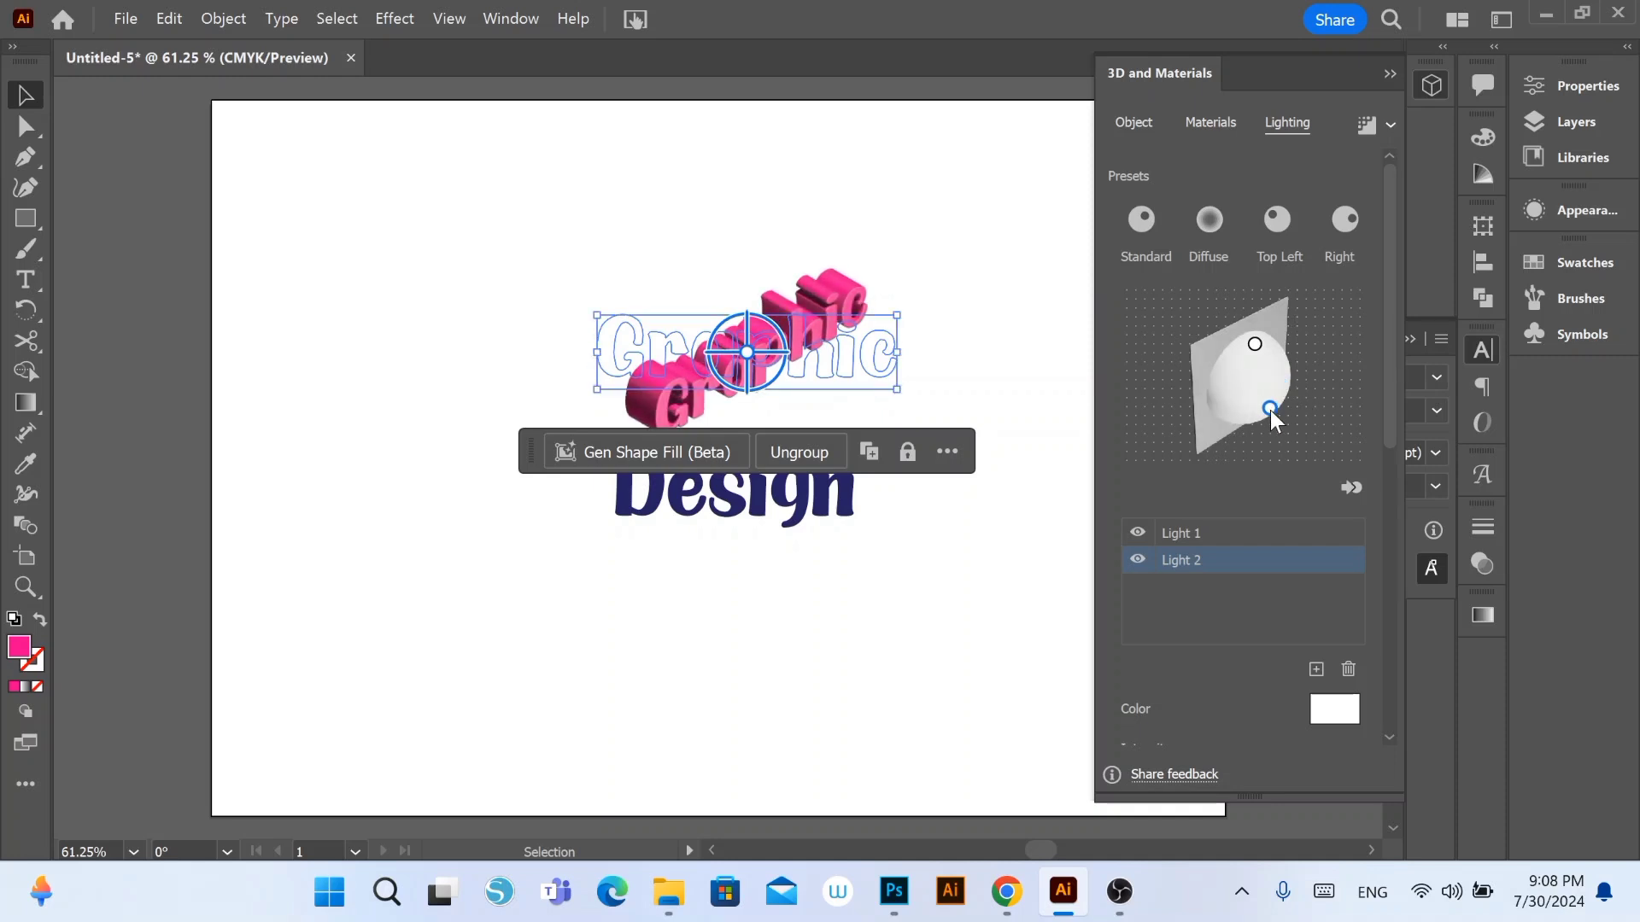
pyautogui.click(984, 239)
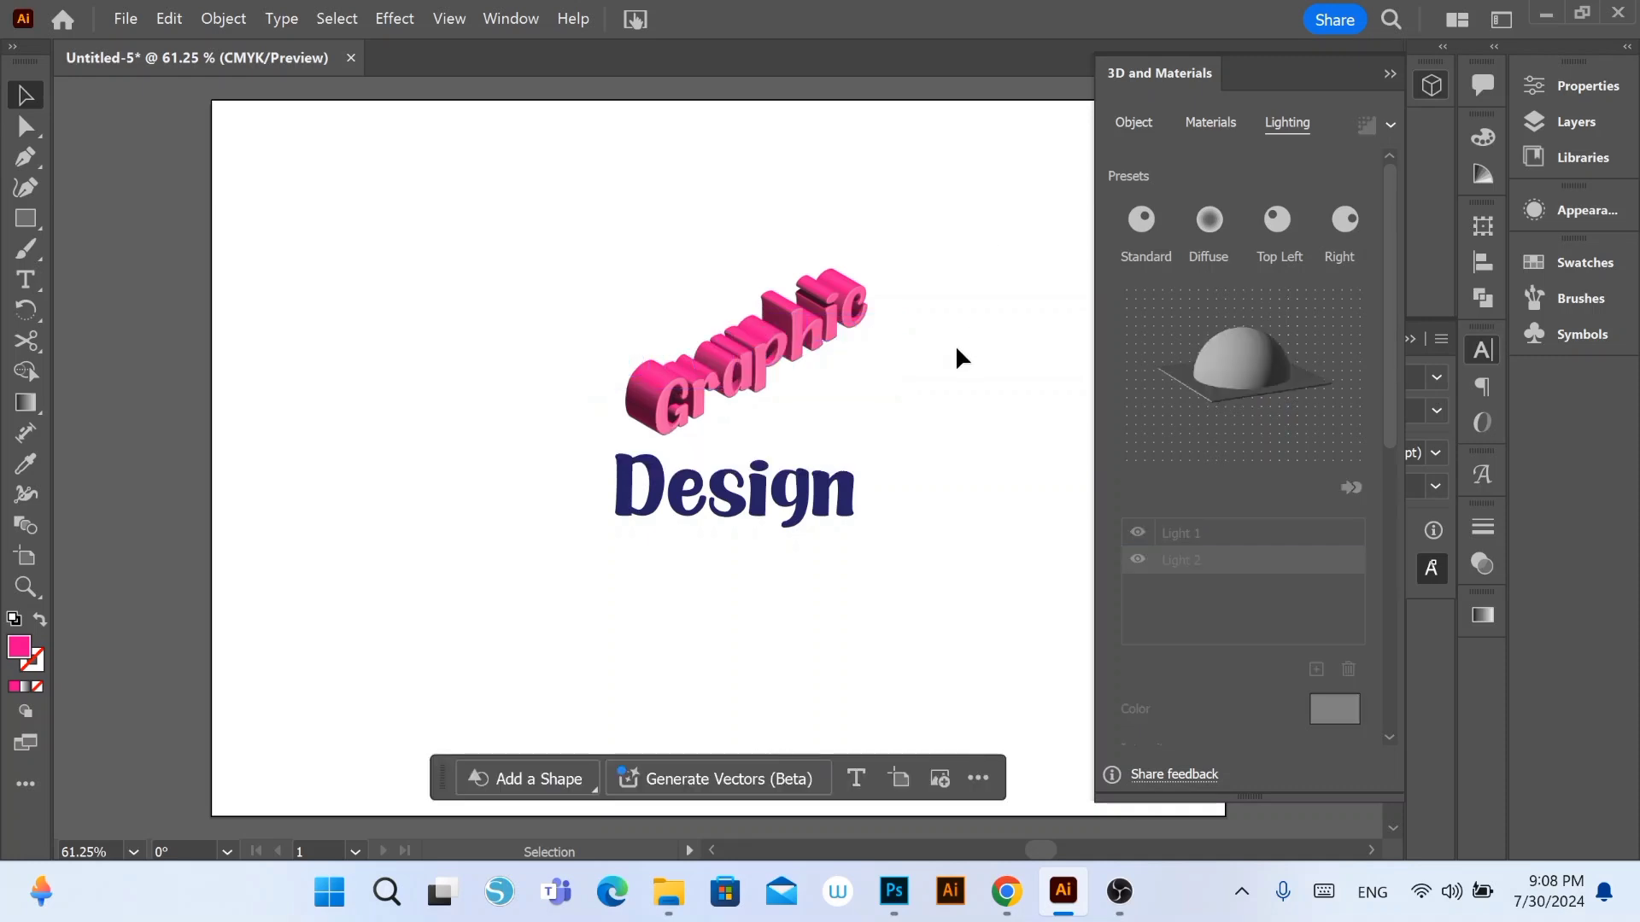
pyautogui.moveTo(777, 362); pyautogui.dragTo(726, 368)
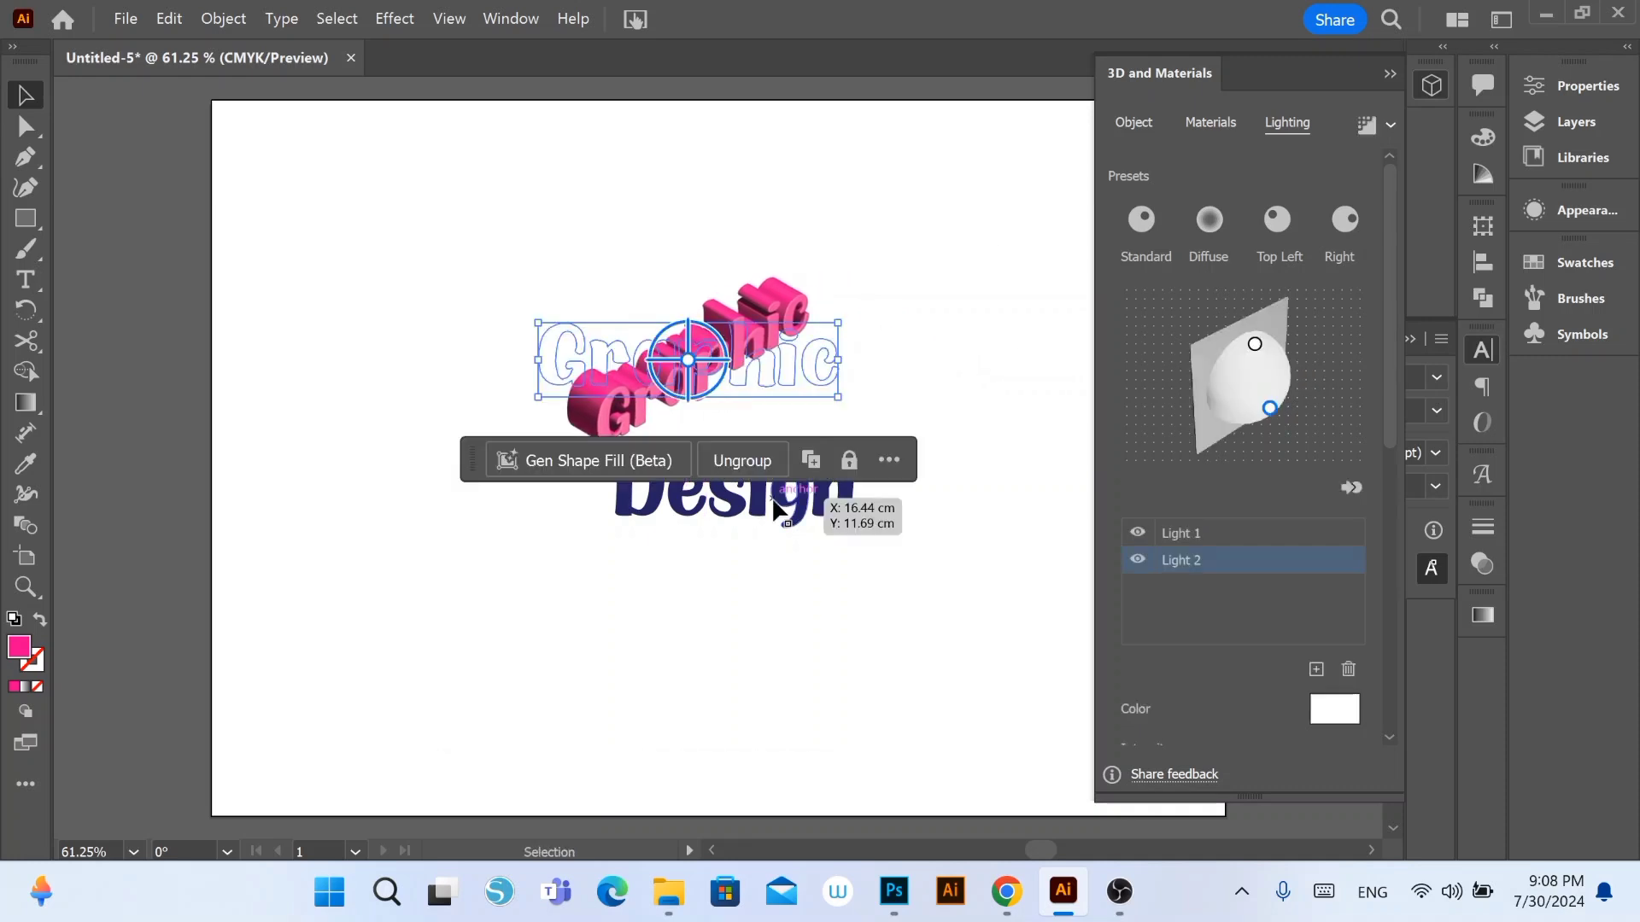
# Step: Move Design right and up and extrude it in 3D at 35 pt depth
pyautogui.moveTo(768, 515); pyautogui.dragTo(812, 492)
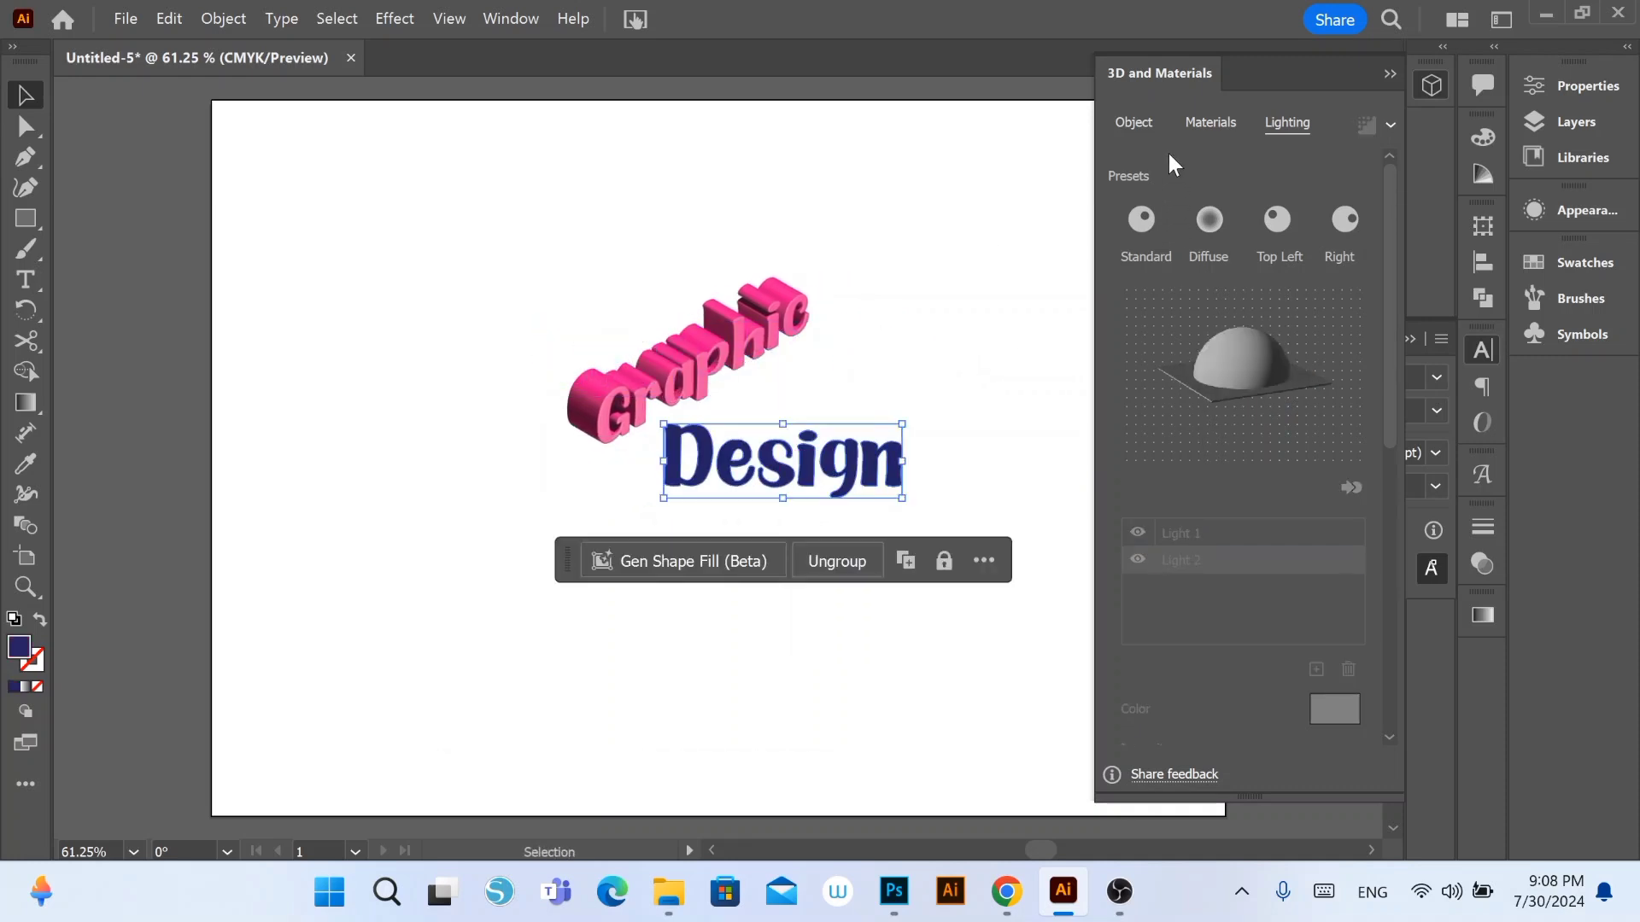
pyautogui.click(1141, 125)
pyautogui.click(1210, 220)
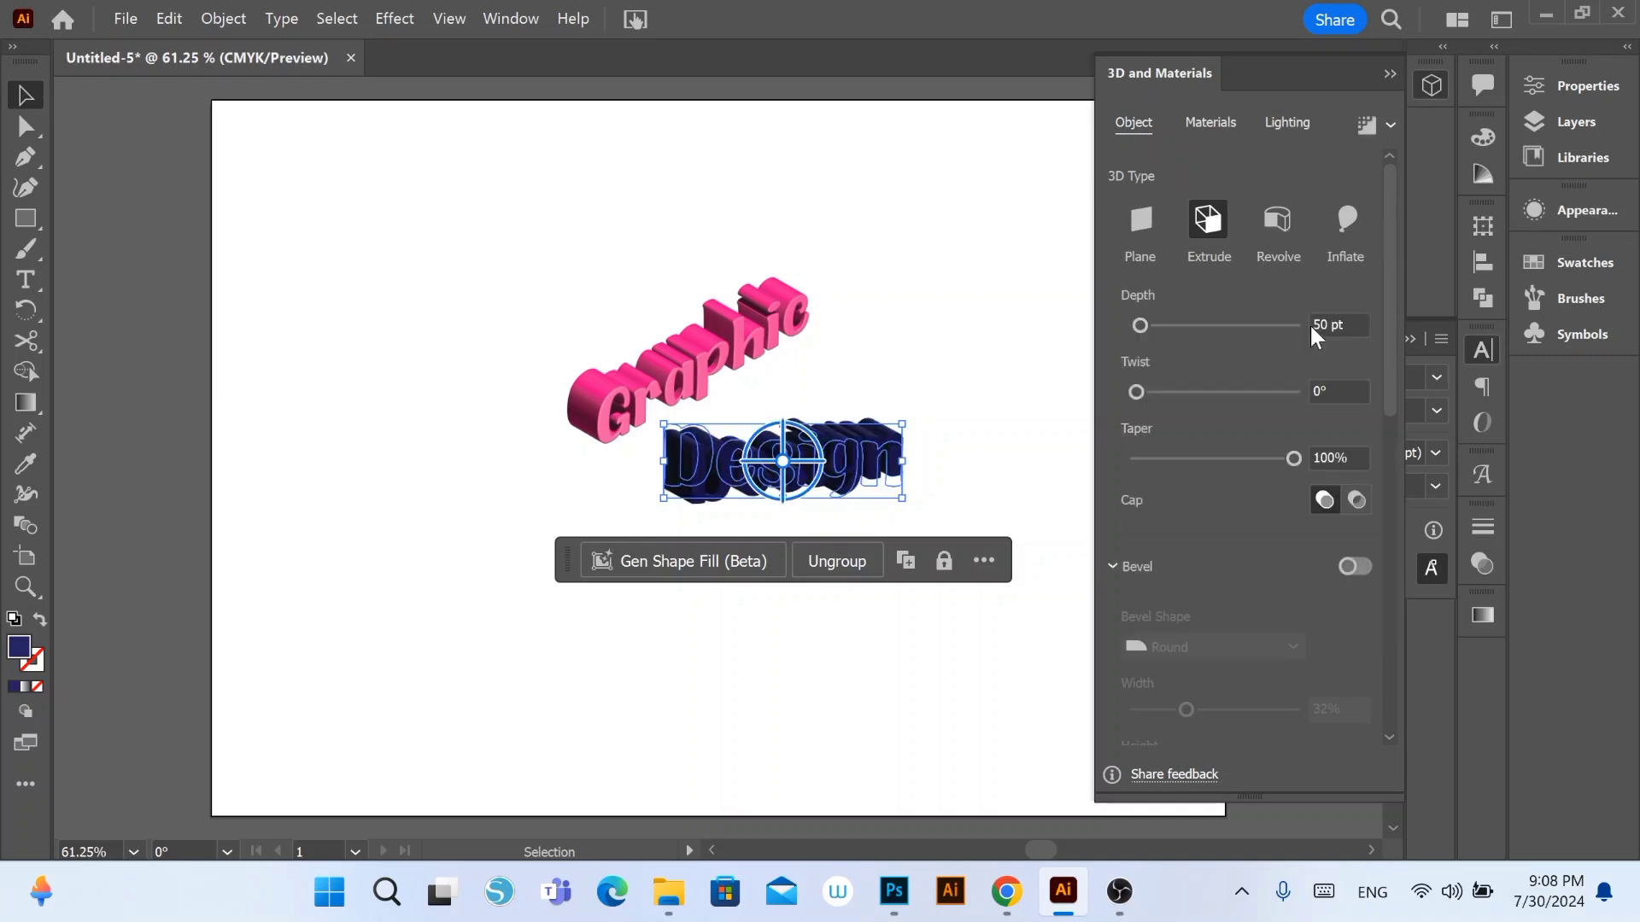
pyautogui.moveTo(1354, 322); pyautogui.dragTo(1288, 322)
pyautogui.write('35')
# Step: Try blue, purple, green and cyan swatches as Design's fill
pyautogui.doubleClick(20, 647)
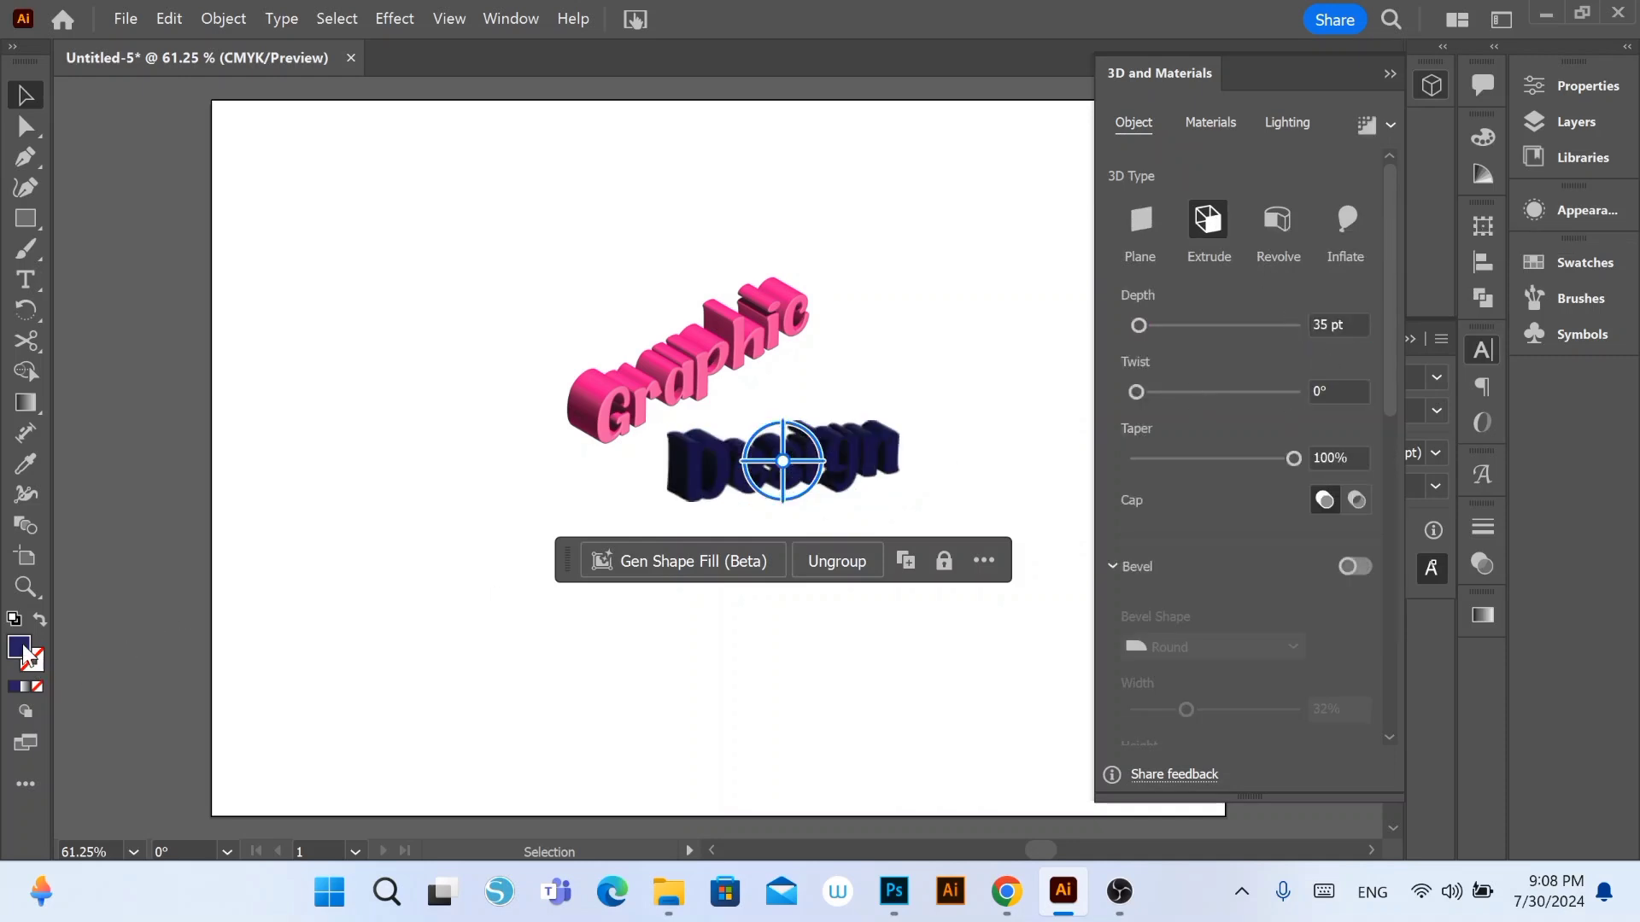
pyautogui.click(1468, 330)
pyautogui.scroll(2, 1089, 388)
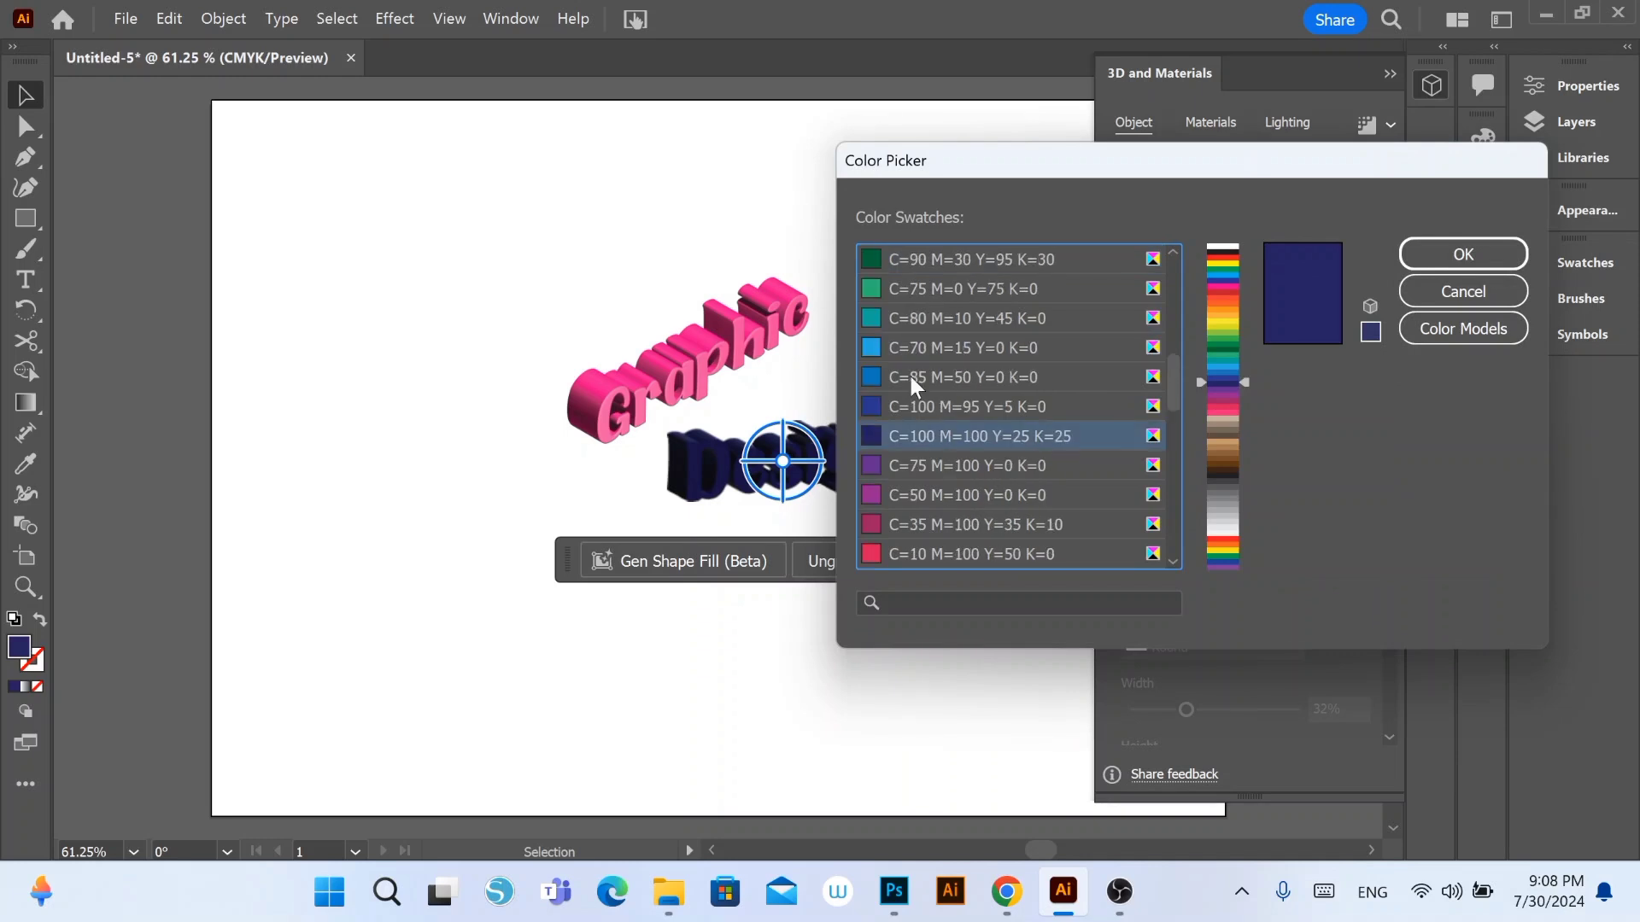
pyautogui.click(914, 349)
pyautogui.click(912, 468)
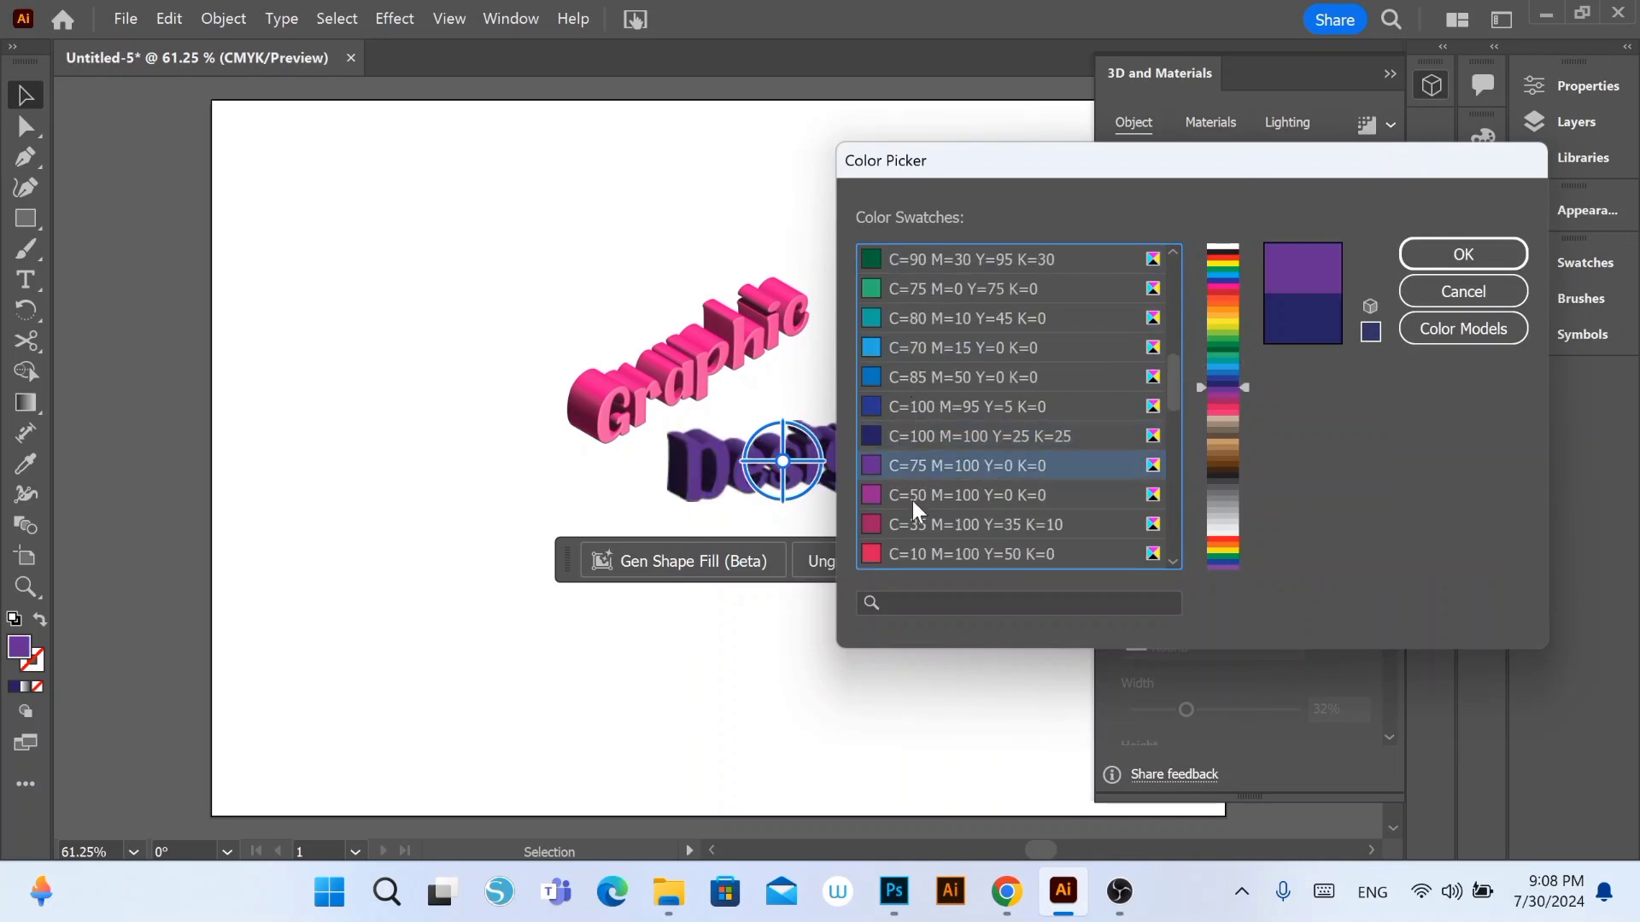
pyautogui.click(913, 499)
pyautogui.click(907, 374)
pyautogui.click(935, 348)
pyautogui.scroll(3, 935, 348)
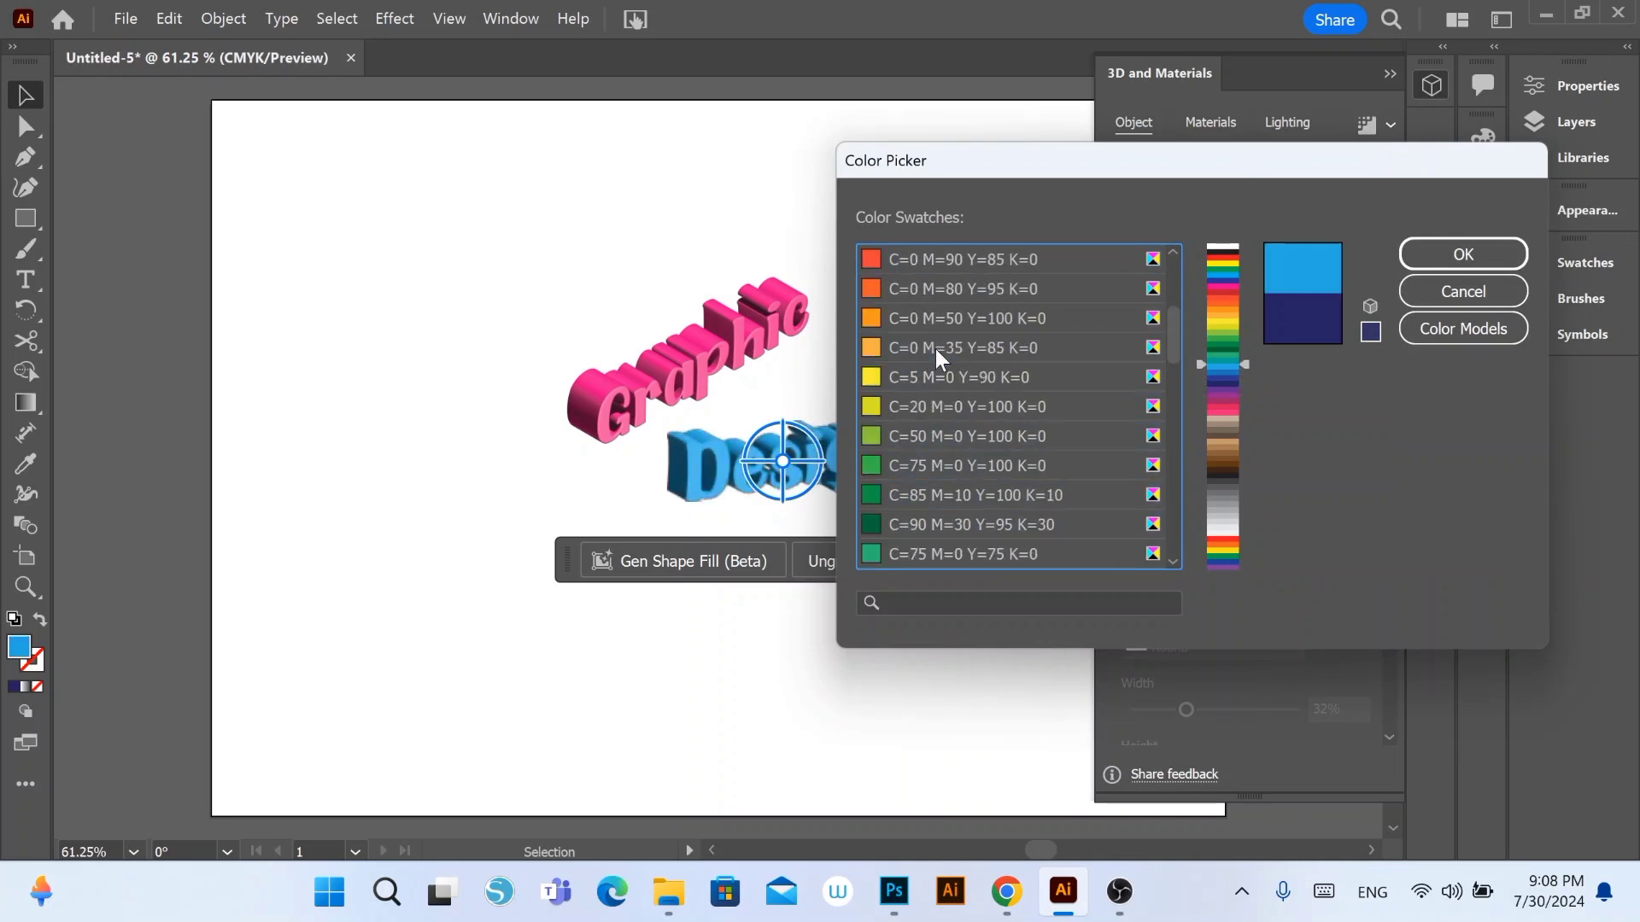
pyautogui.click(920, 556)
pyautogui.scroll(3, 948, 500)
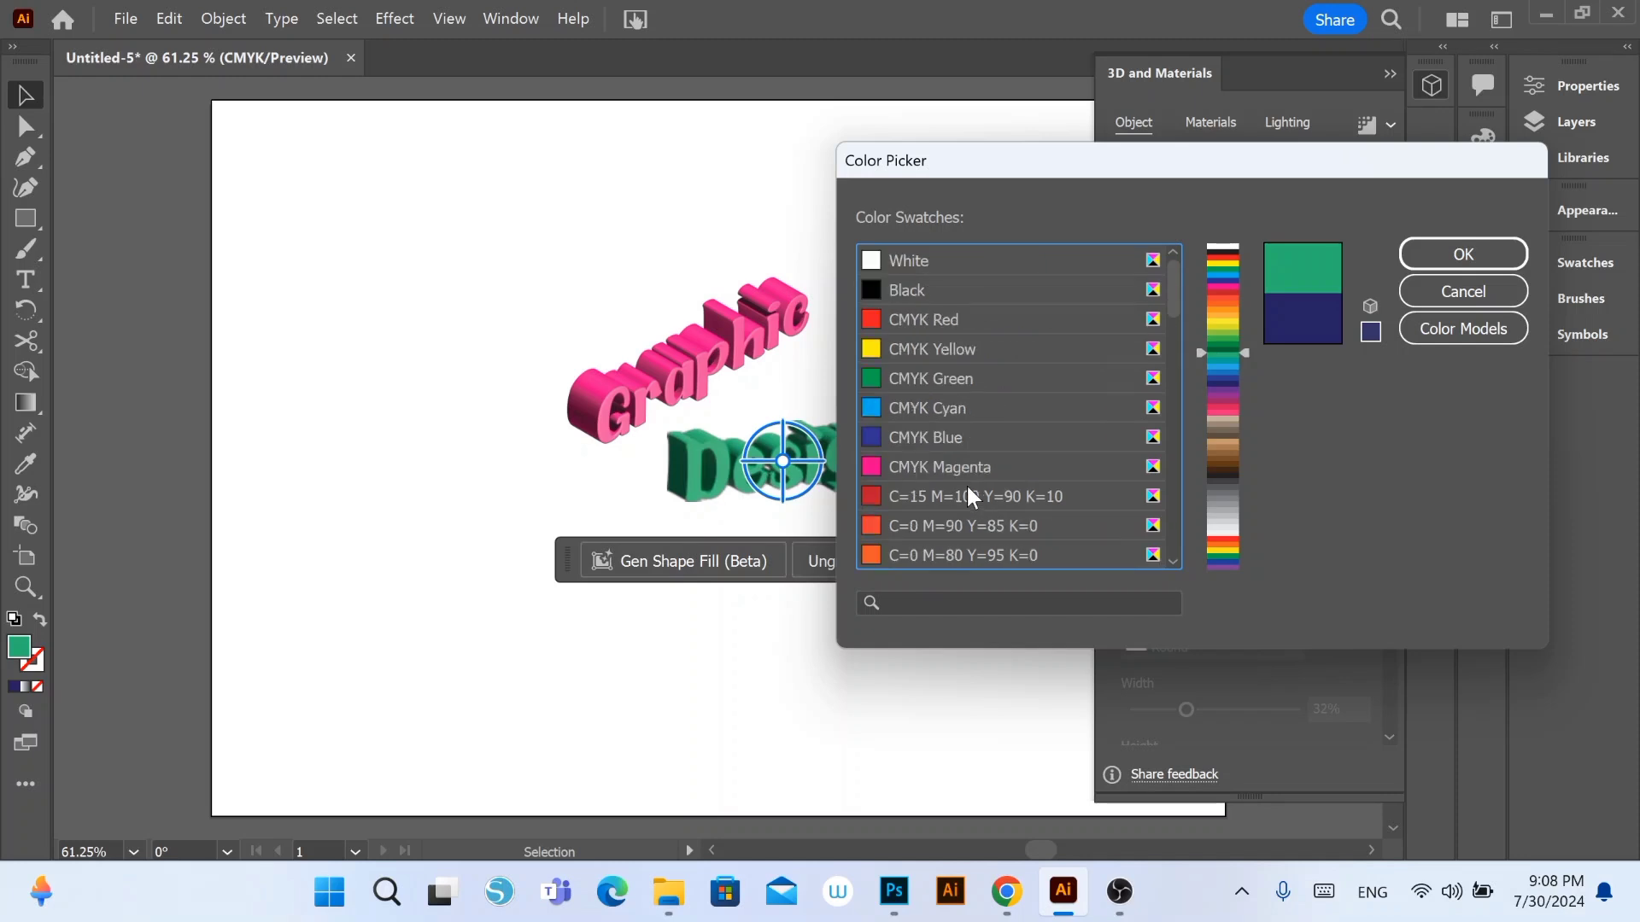
pyautogui.click(944, 403)
# Step: Fill Design with the C=75 M=0 Y=75 K=0 green swatch
pyautogui.scroll(-3, 950, 485)
pyautogui.scroll(-3, 951, 485)
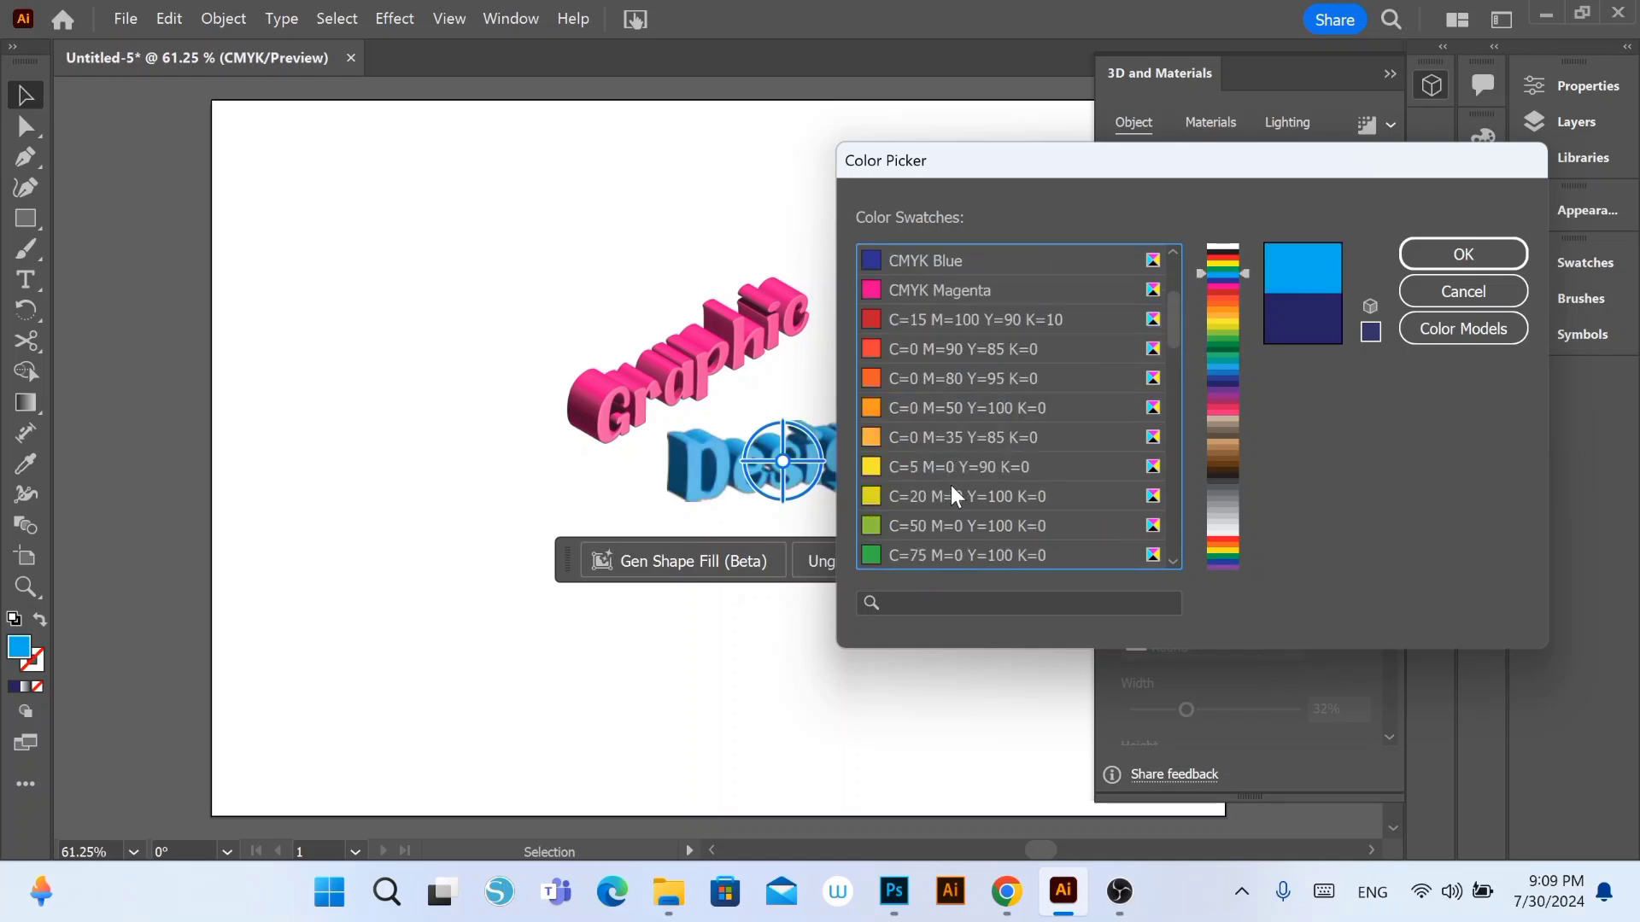
pyautogui.scroll(-4, 950, 485)
pyautogui.scroll(-1, 911, 489)
pyautogui.click(912, 470)
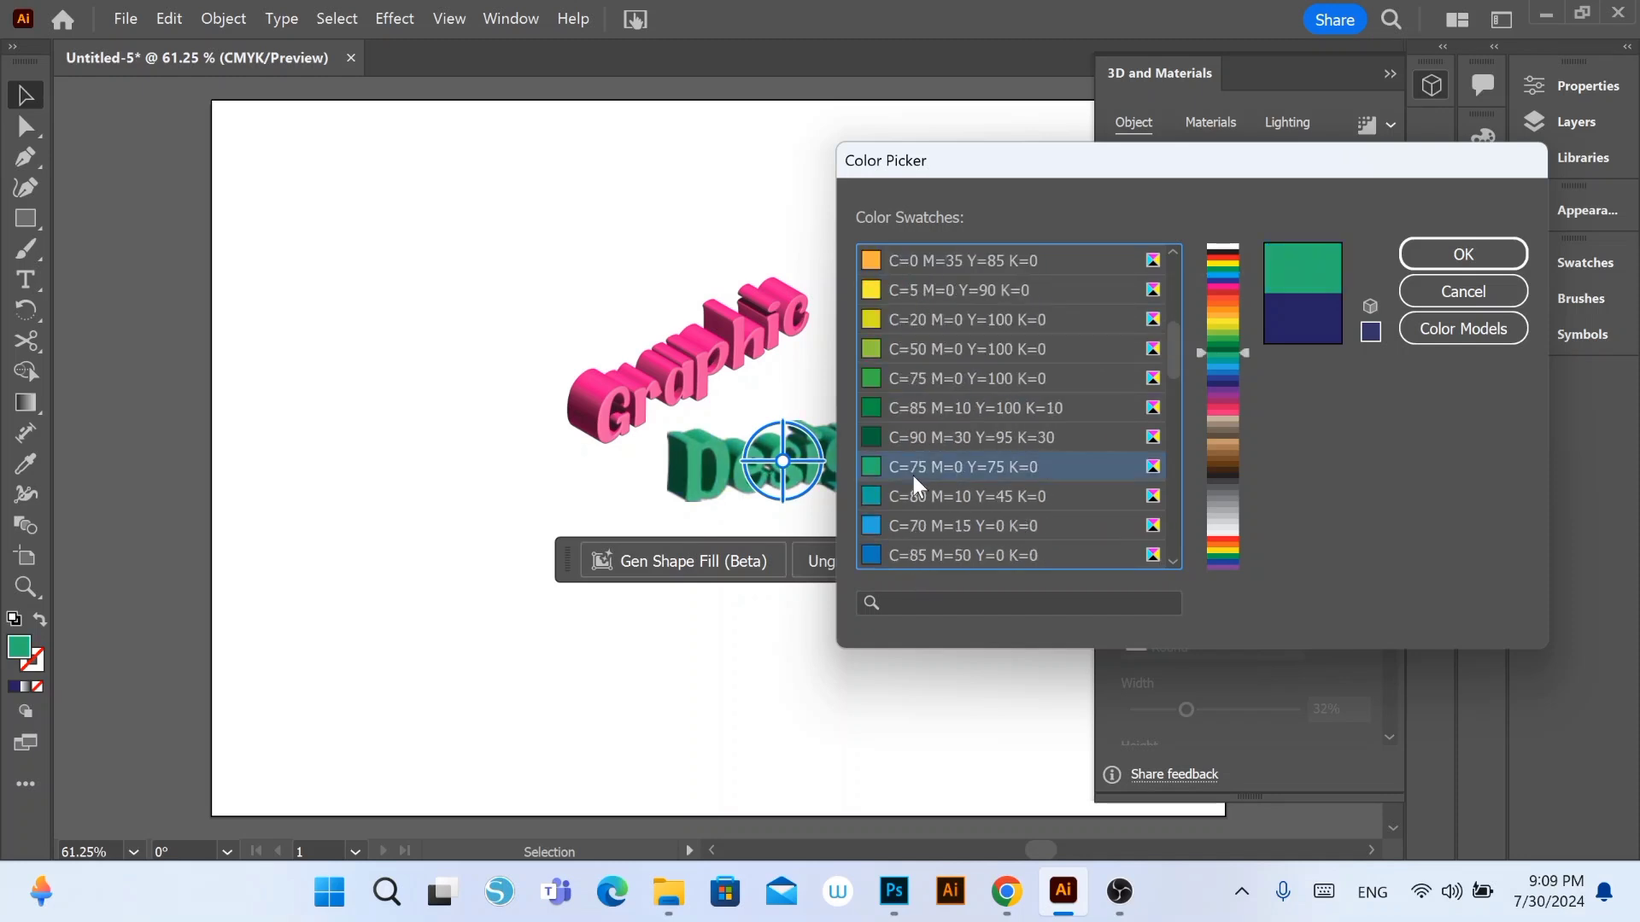
pyautogui.click(1454, 261)
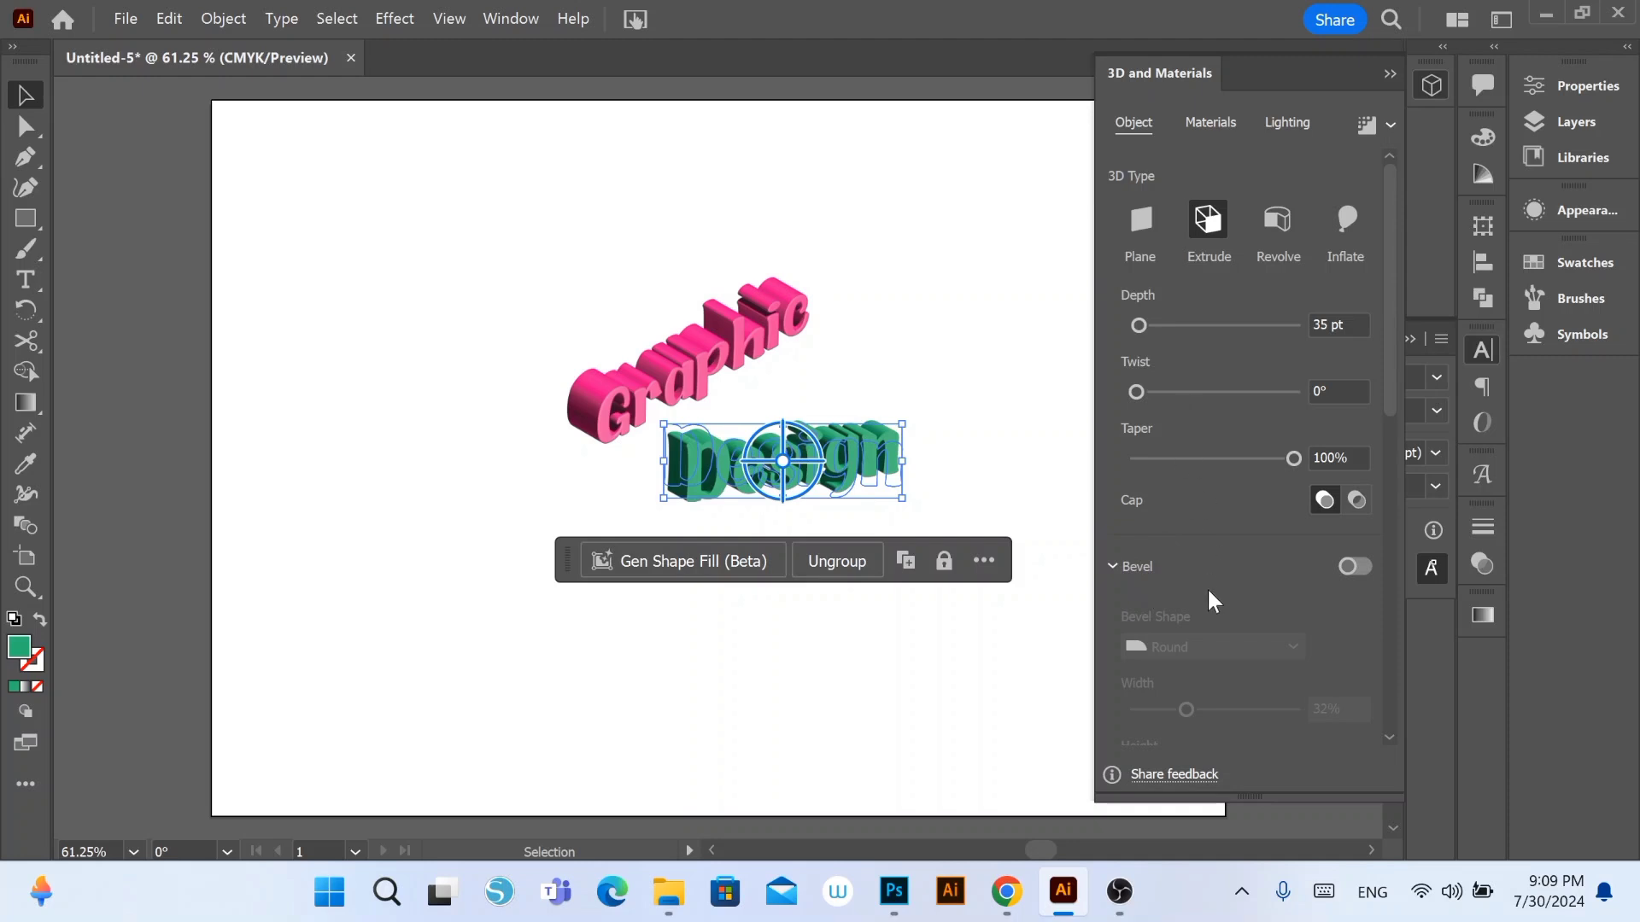
pyautogui.scroll(-3, 1206, 589)
# Step: Apply the Isometric Right rotation preset to Design
pyautogui.scroll(-3, 1207, 592)
pyautogui.click(1209, 435)
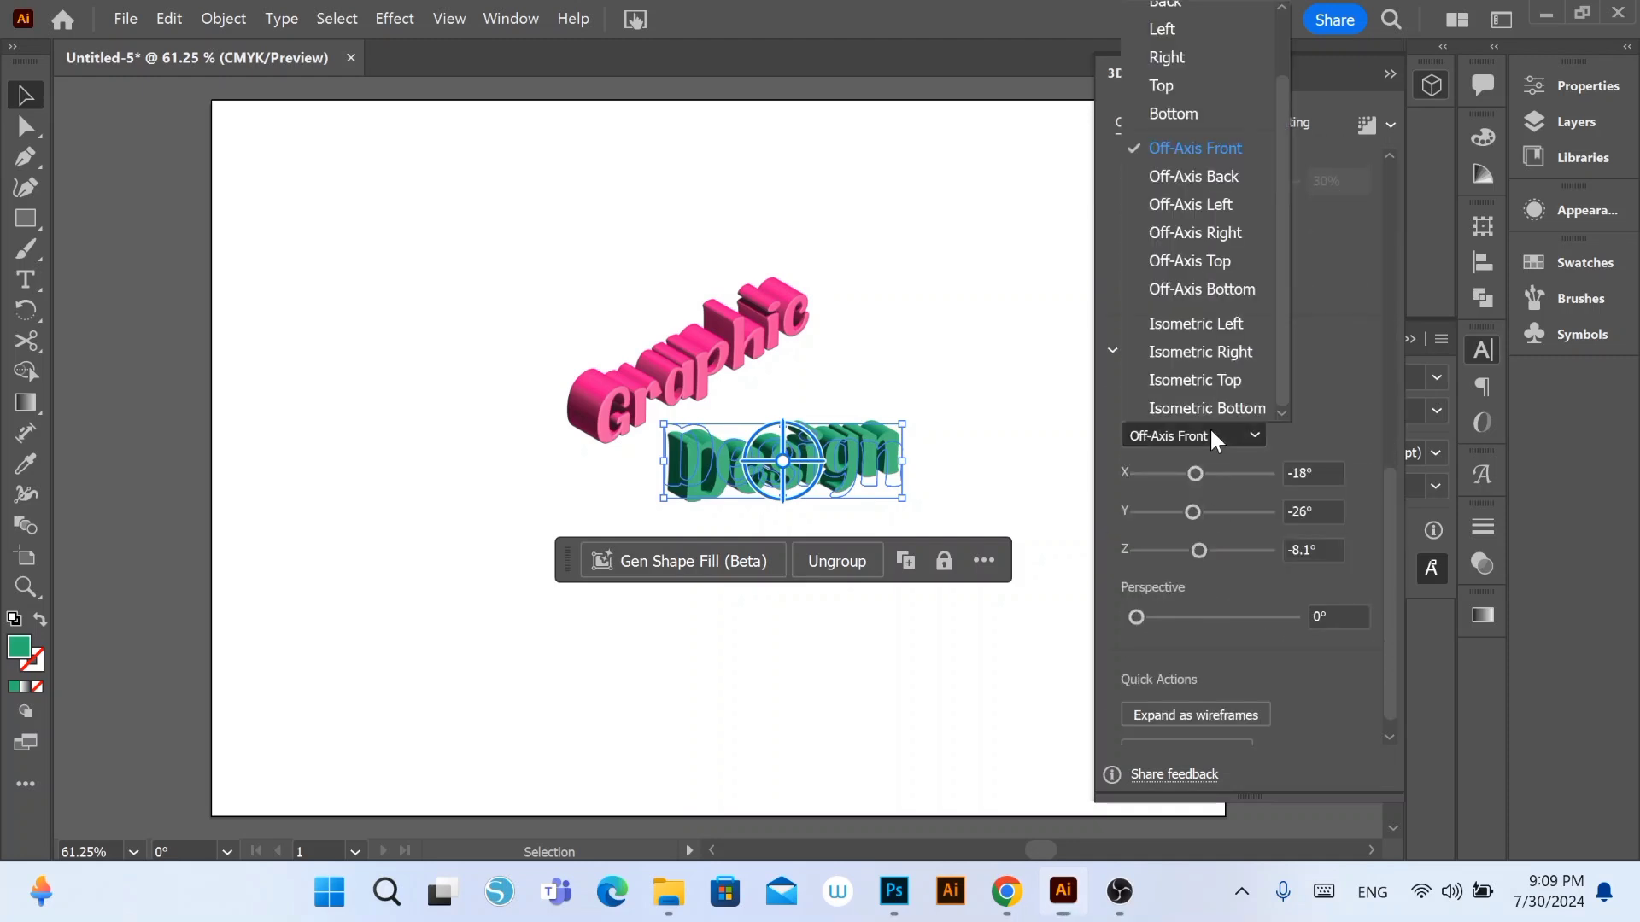
pyautogui.click(1211, 354)
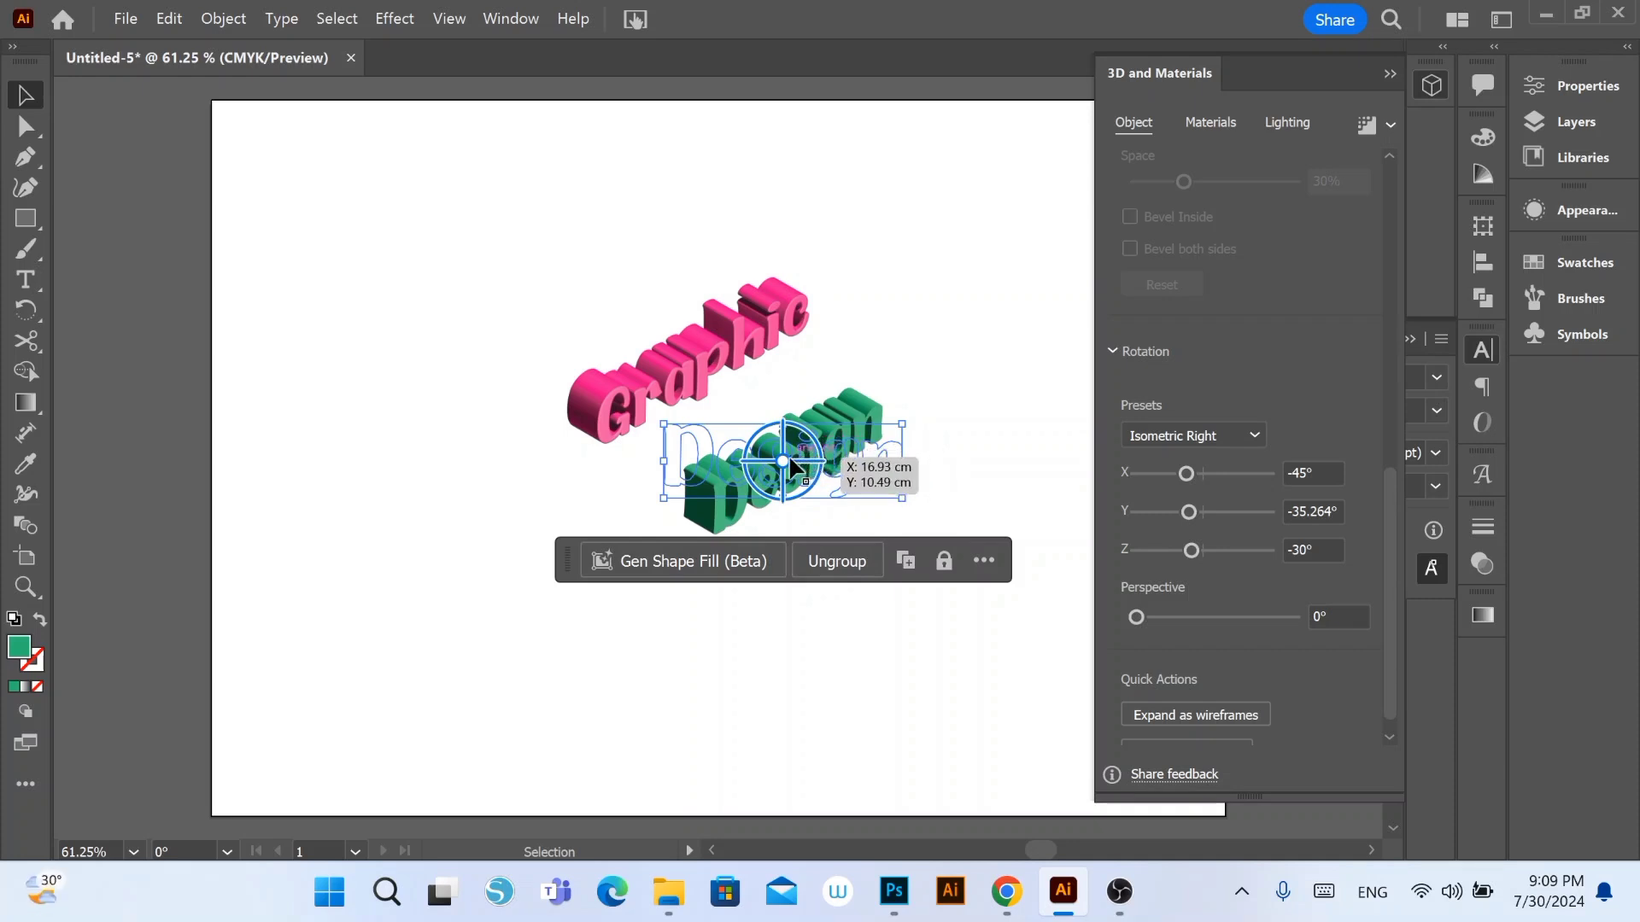
# Step: Change Design's X rotation to 45°
pyautogui.click(1218, 510)
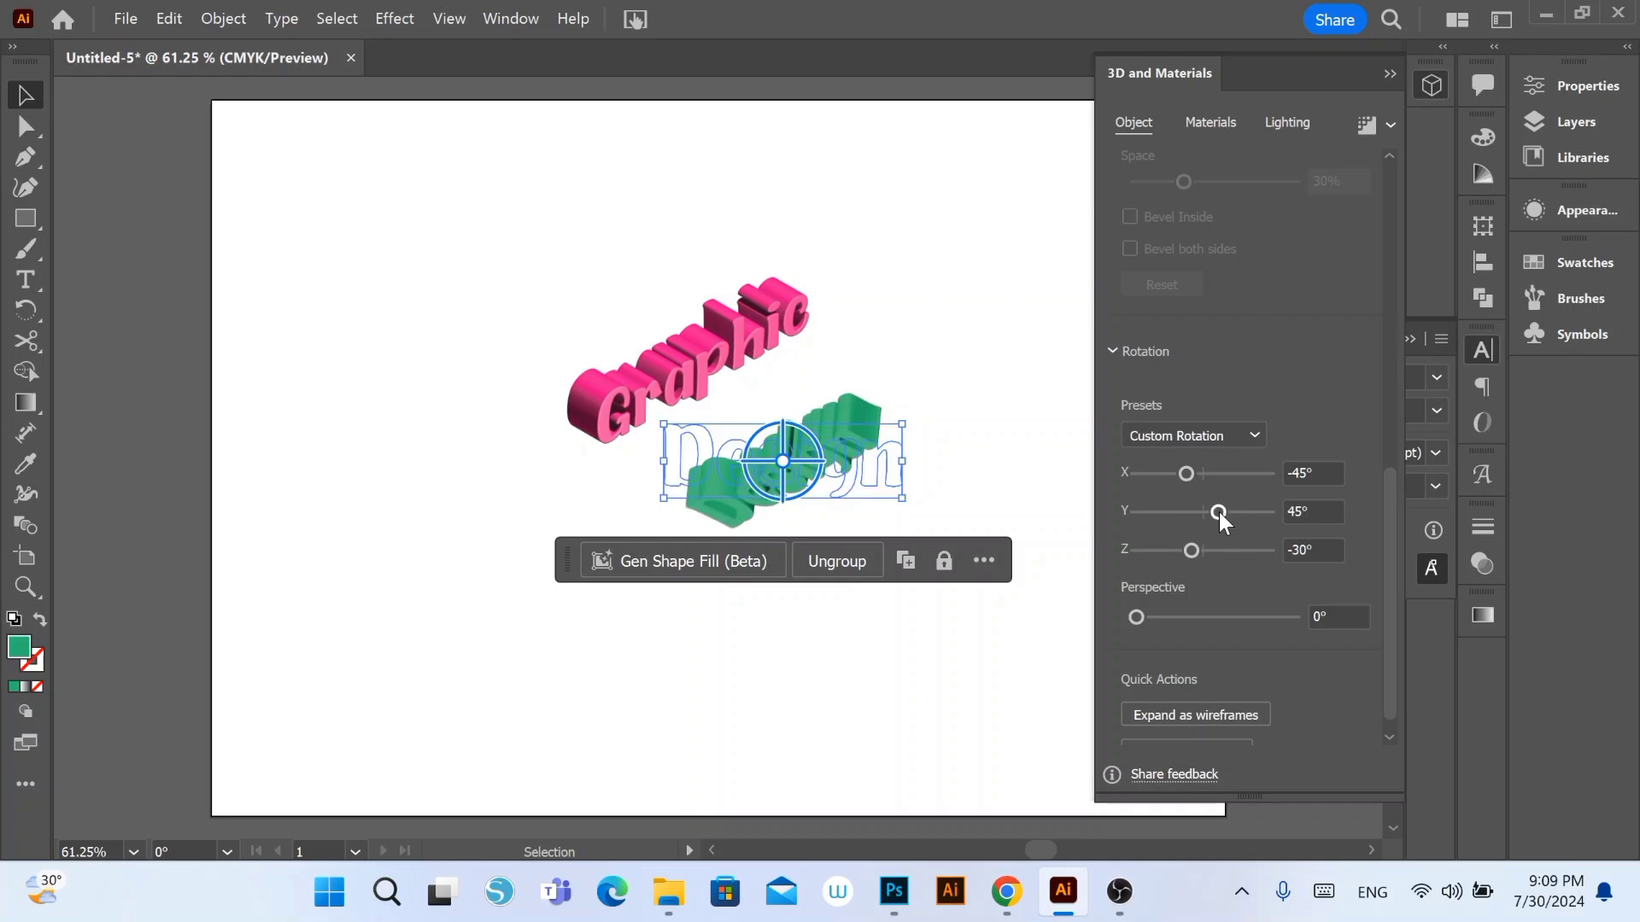
pyautogui.hotkey('ctrl', 'z')
pyautogui.click(1218, 474)
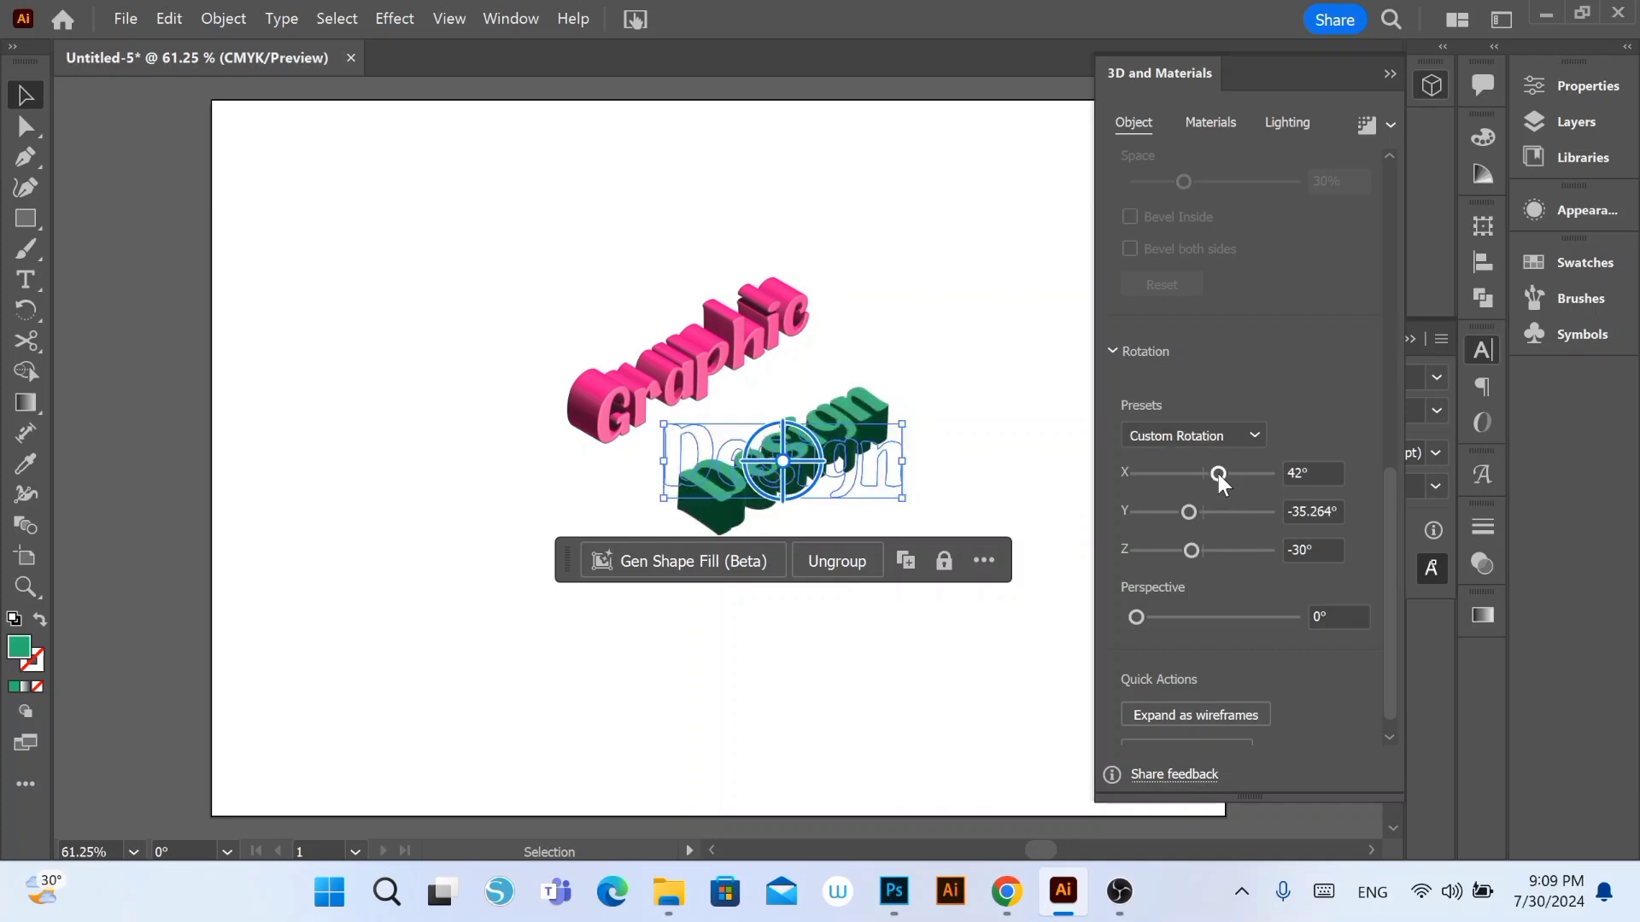
pyautogui.hotkey('ctrl', 'z')
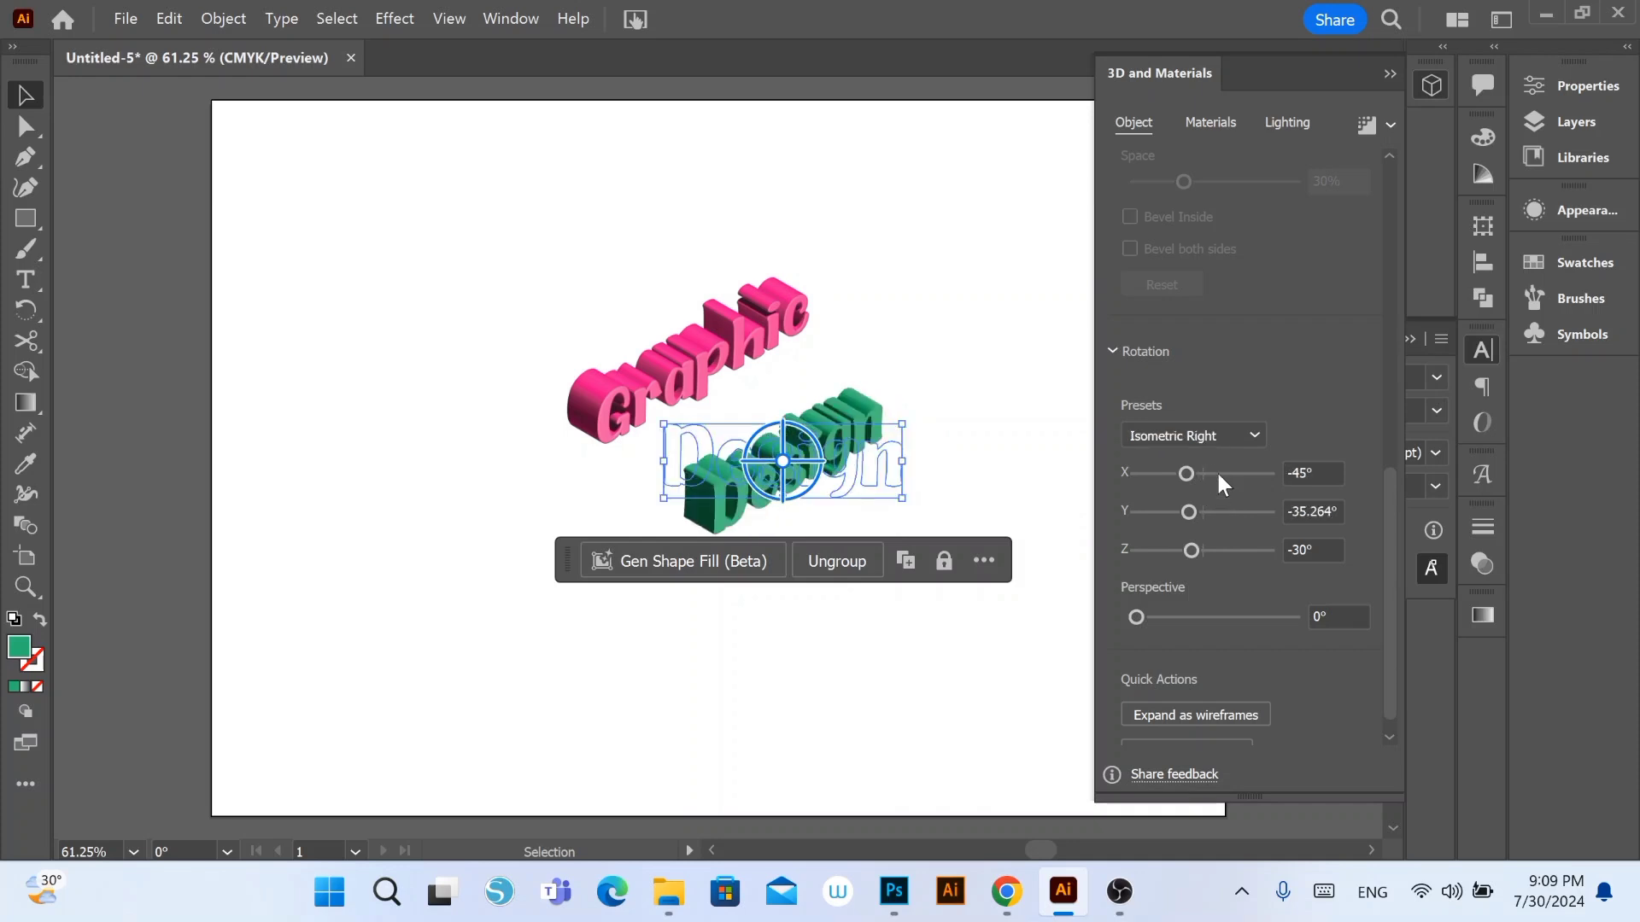
pyautogui.click(1291, 473)
pyautogui.press('BackSpace')
pyautogui.press('Return')
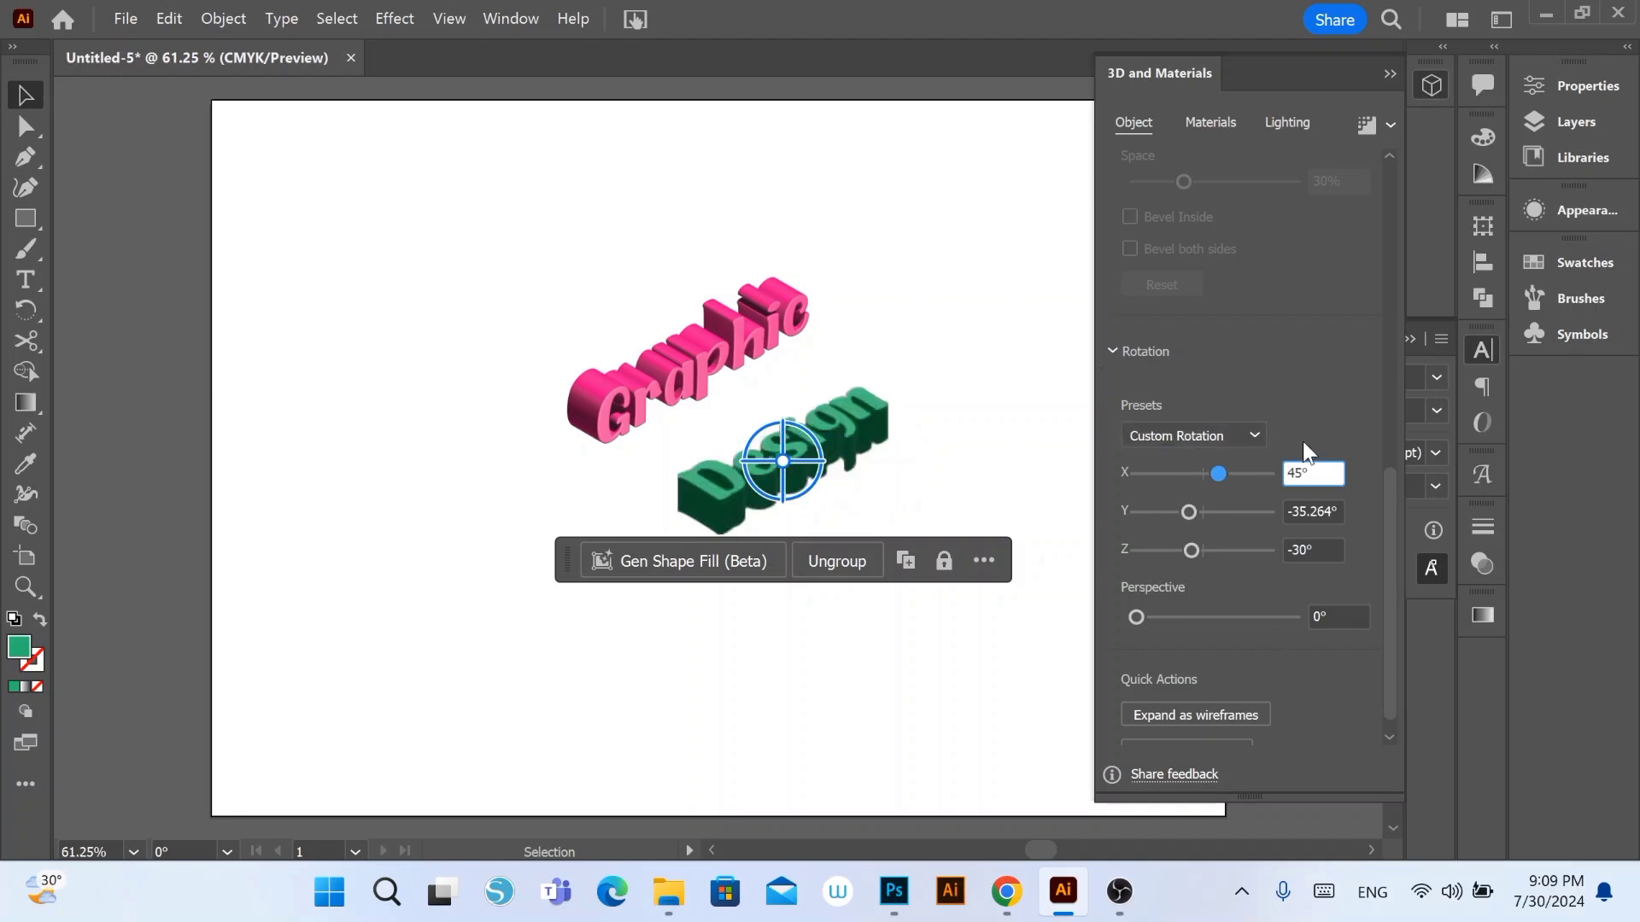
pyautogui.moveTo(1396, 597); pyautogui.dragTo(1365, 336)
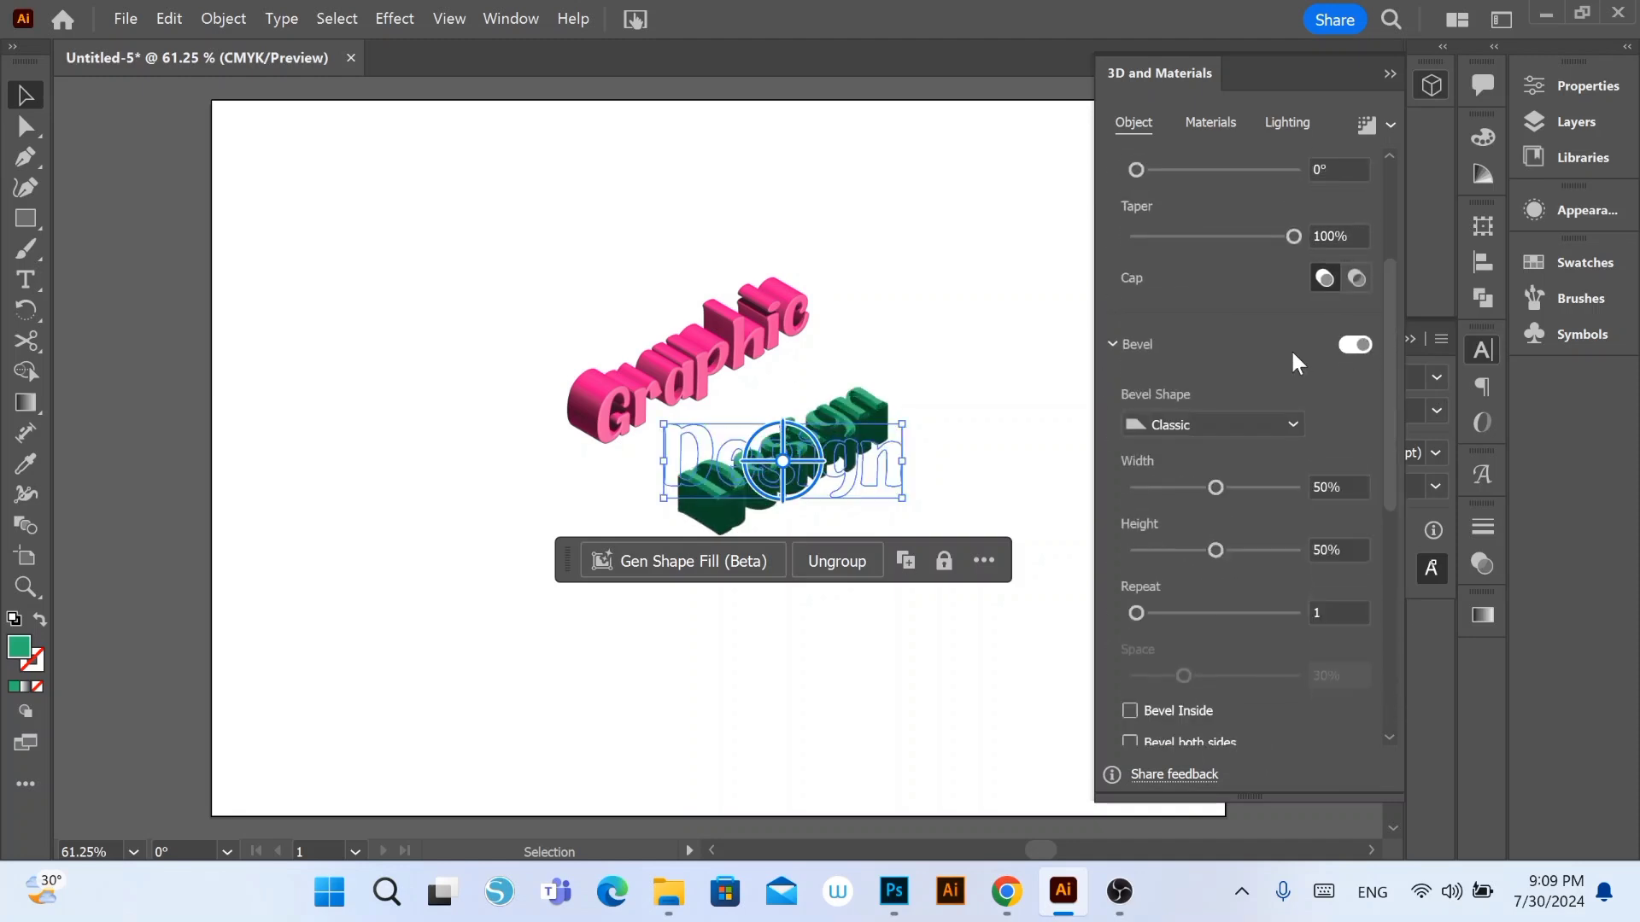
# Step: Give Design a Round bevel at 32% width
pyautogui.click(1243, 424)
pyautogui.click(1242, 475)
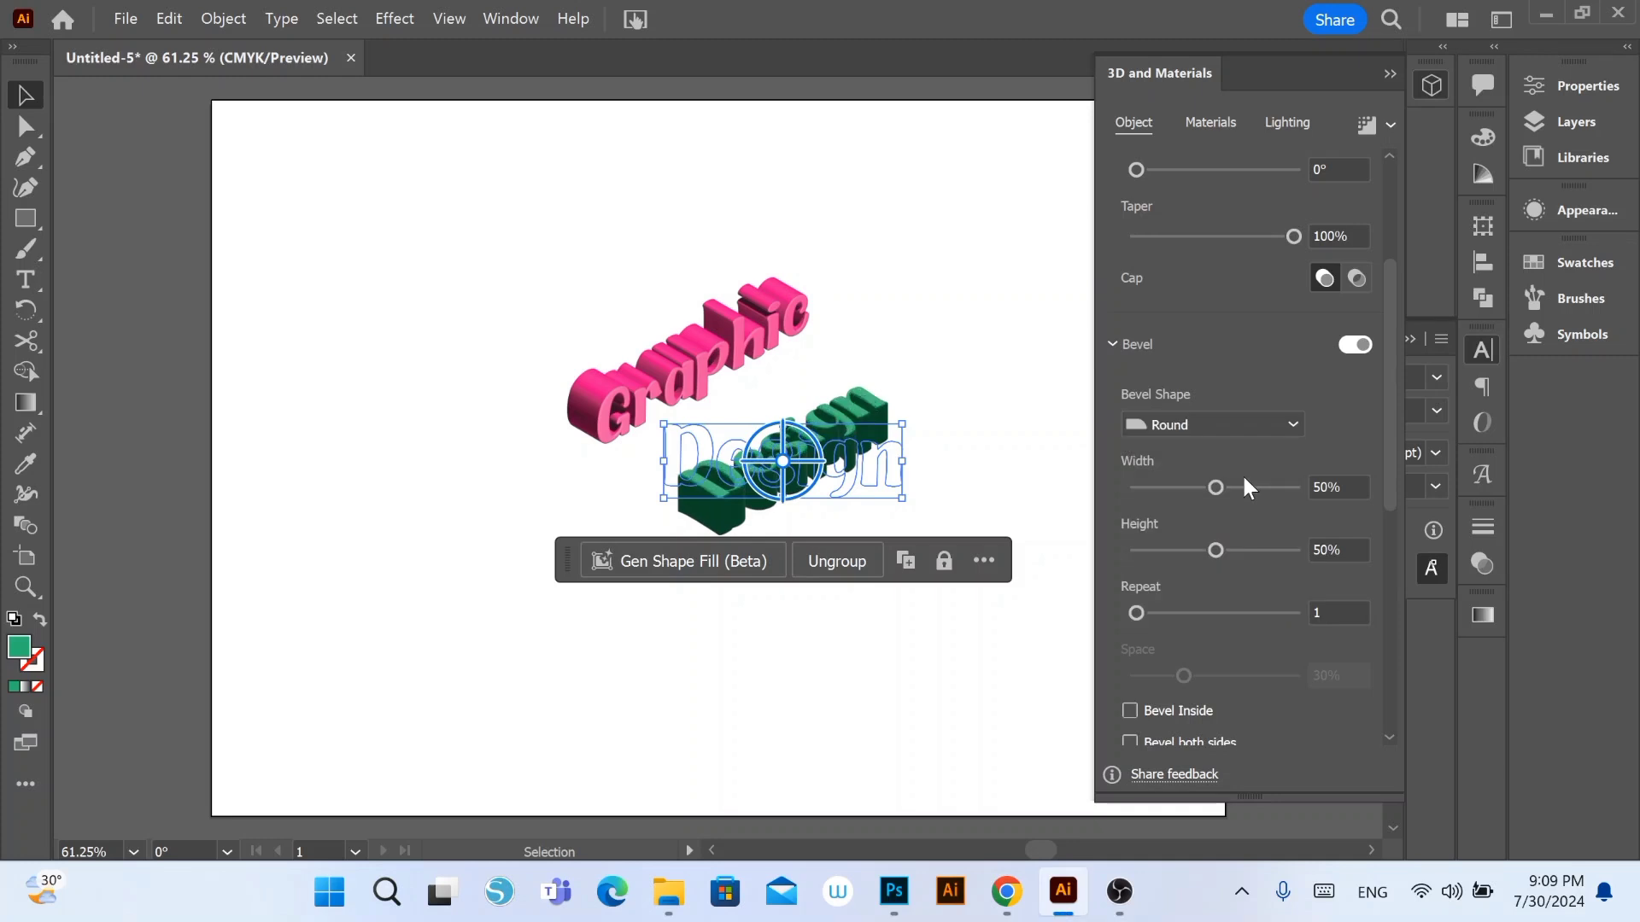
pyautogui.moveTo(1215, 487); pyautogui.dragTo(1187, 488)
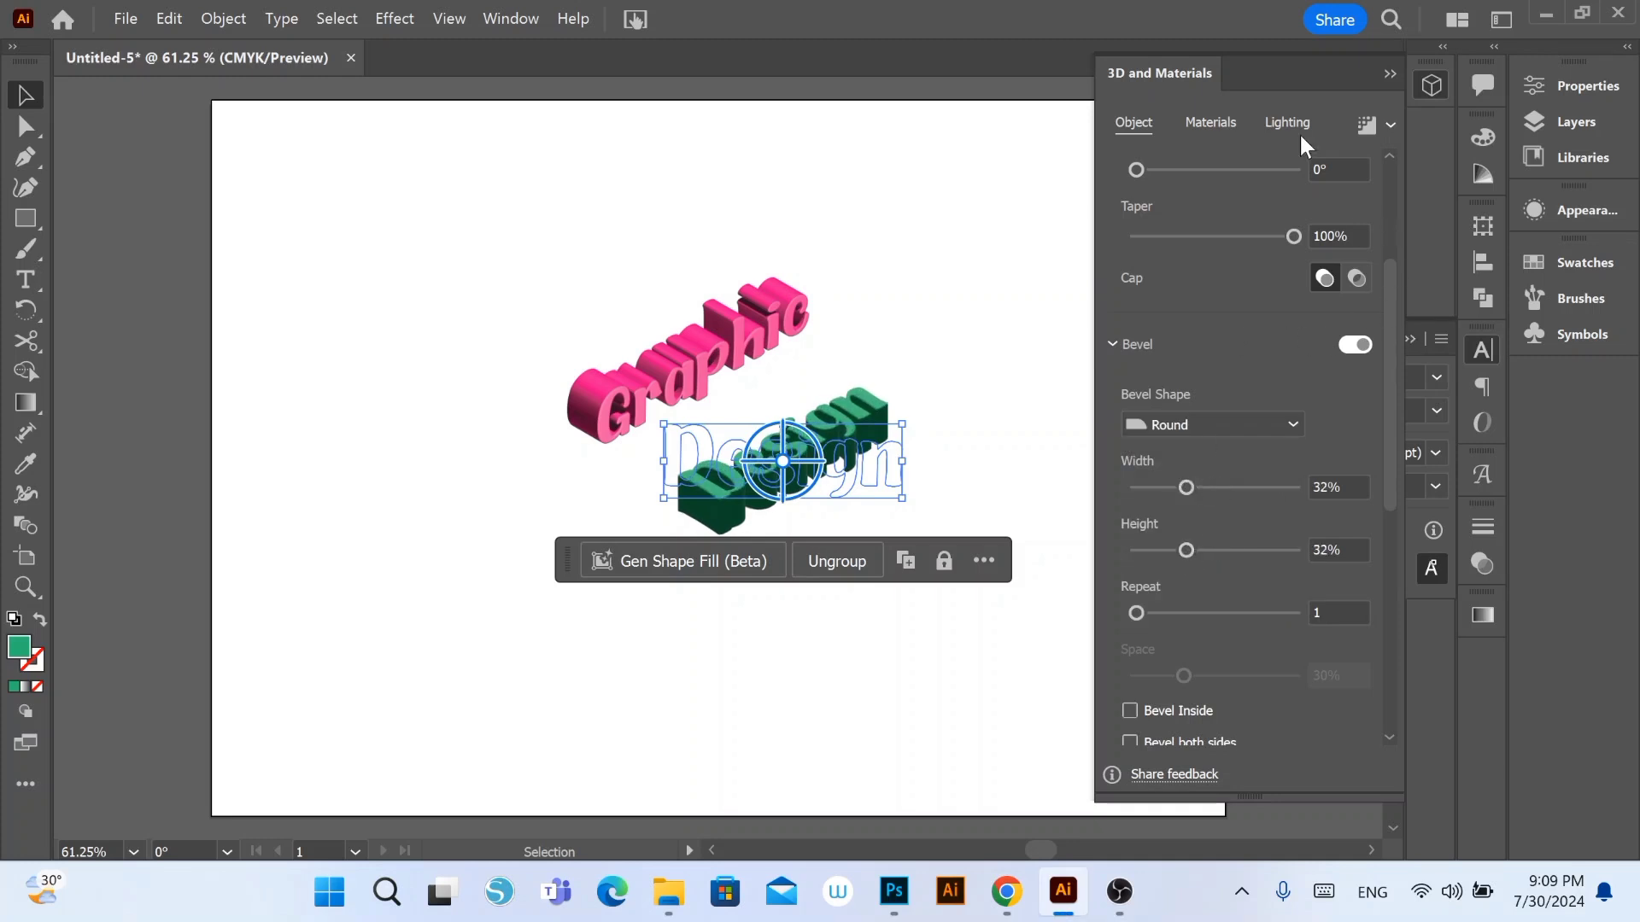
# Step: Set Design's material to Metallic 0.55 and Roughness 0.61
pyautogui.click(1230, 122)
pyautogui.scroll(-3, 1381, 610)
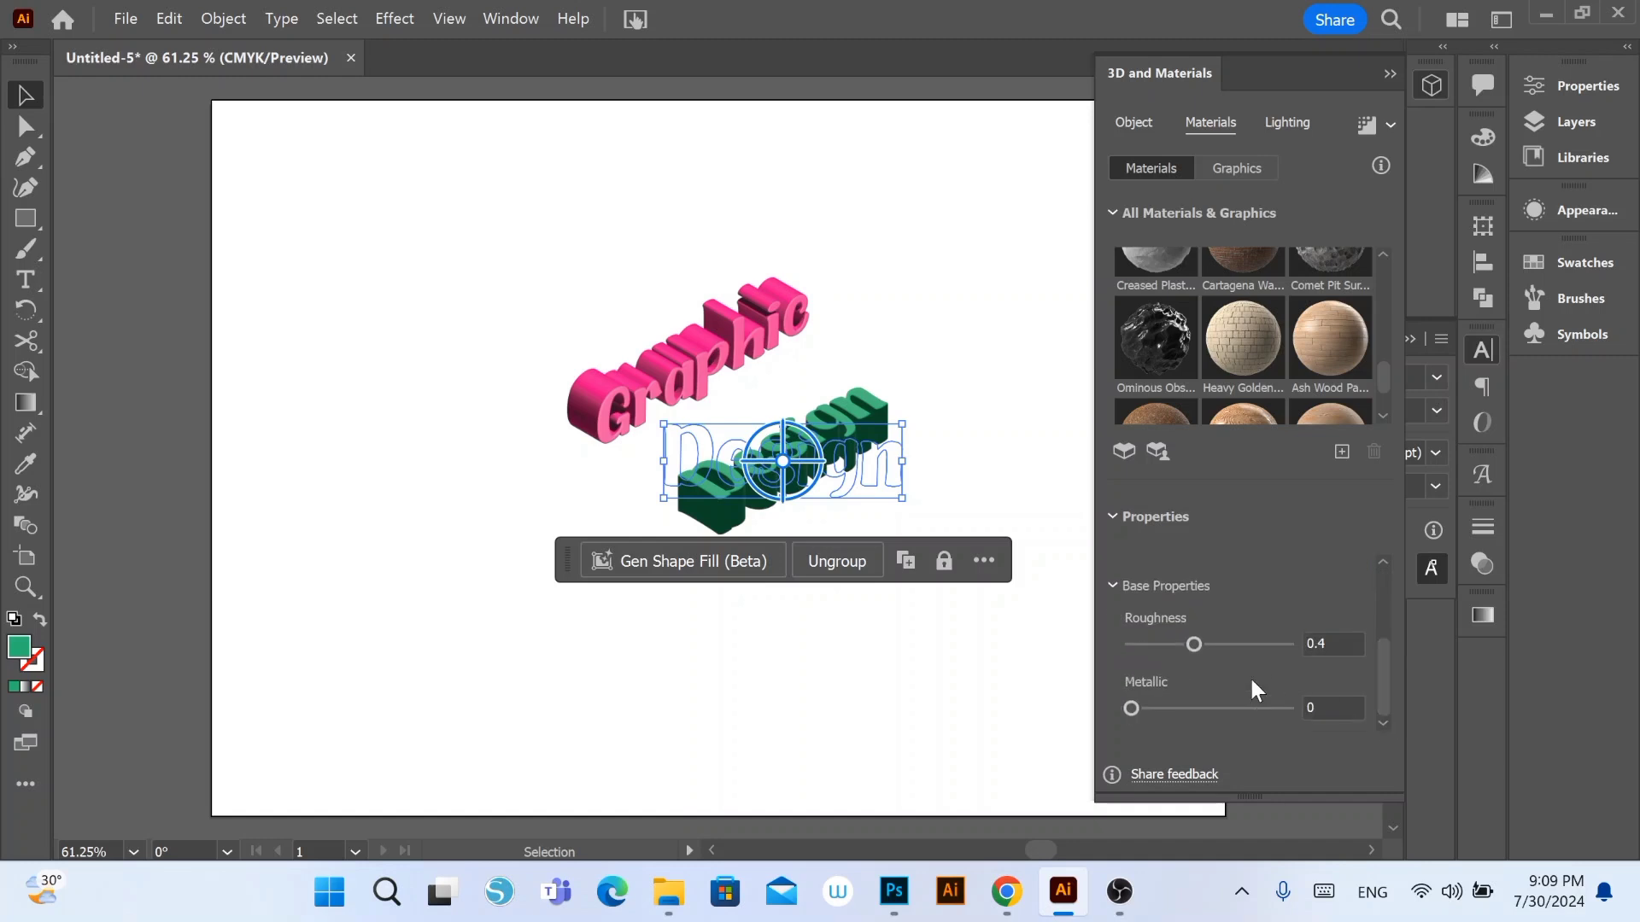
pyautogui.moveTo(1225, 710); pyautogui.dragTo(1217, 711)
pyautogui.moveTo(1194, 644); pyautogui.dragTo(1225, 644)
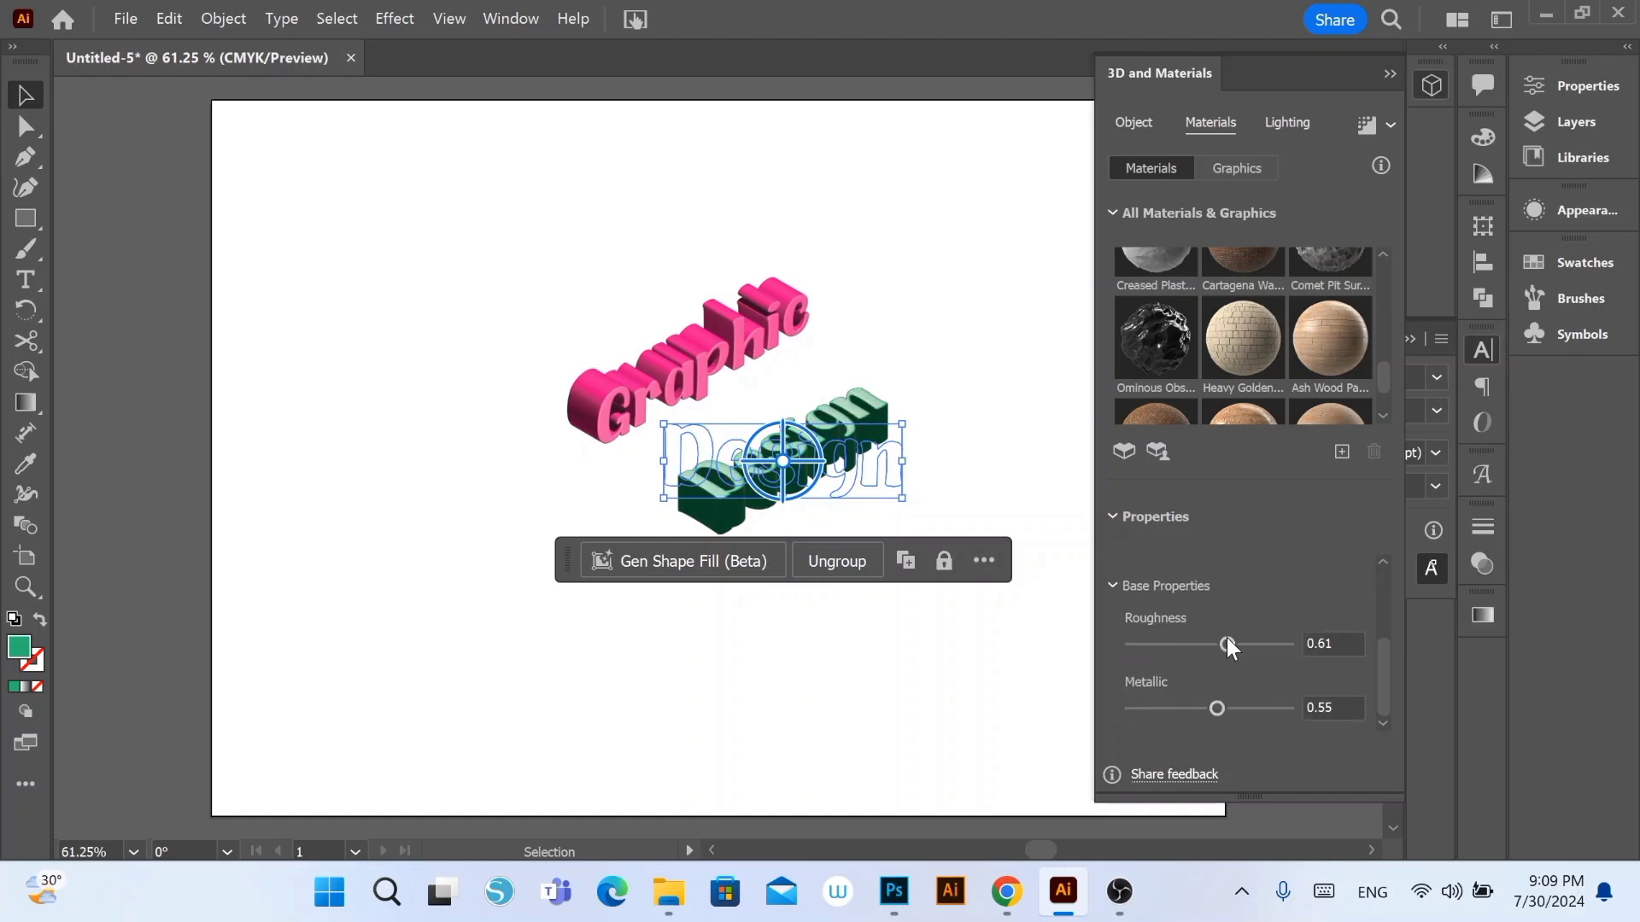
# Step: Light Design with the Top Left preset plus a second light moved up-left, then deselect
pyautogui.click(1294, 121)
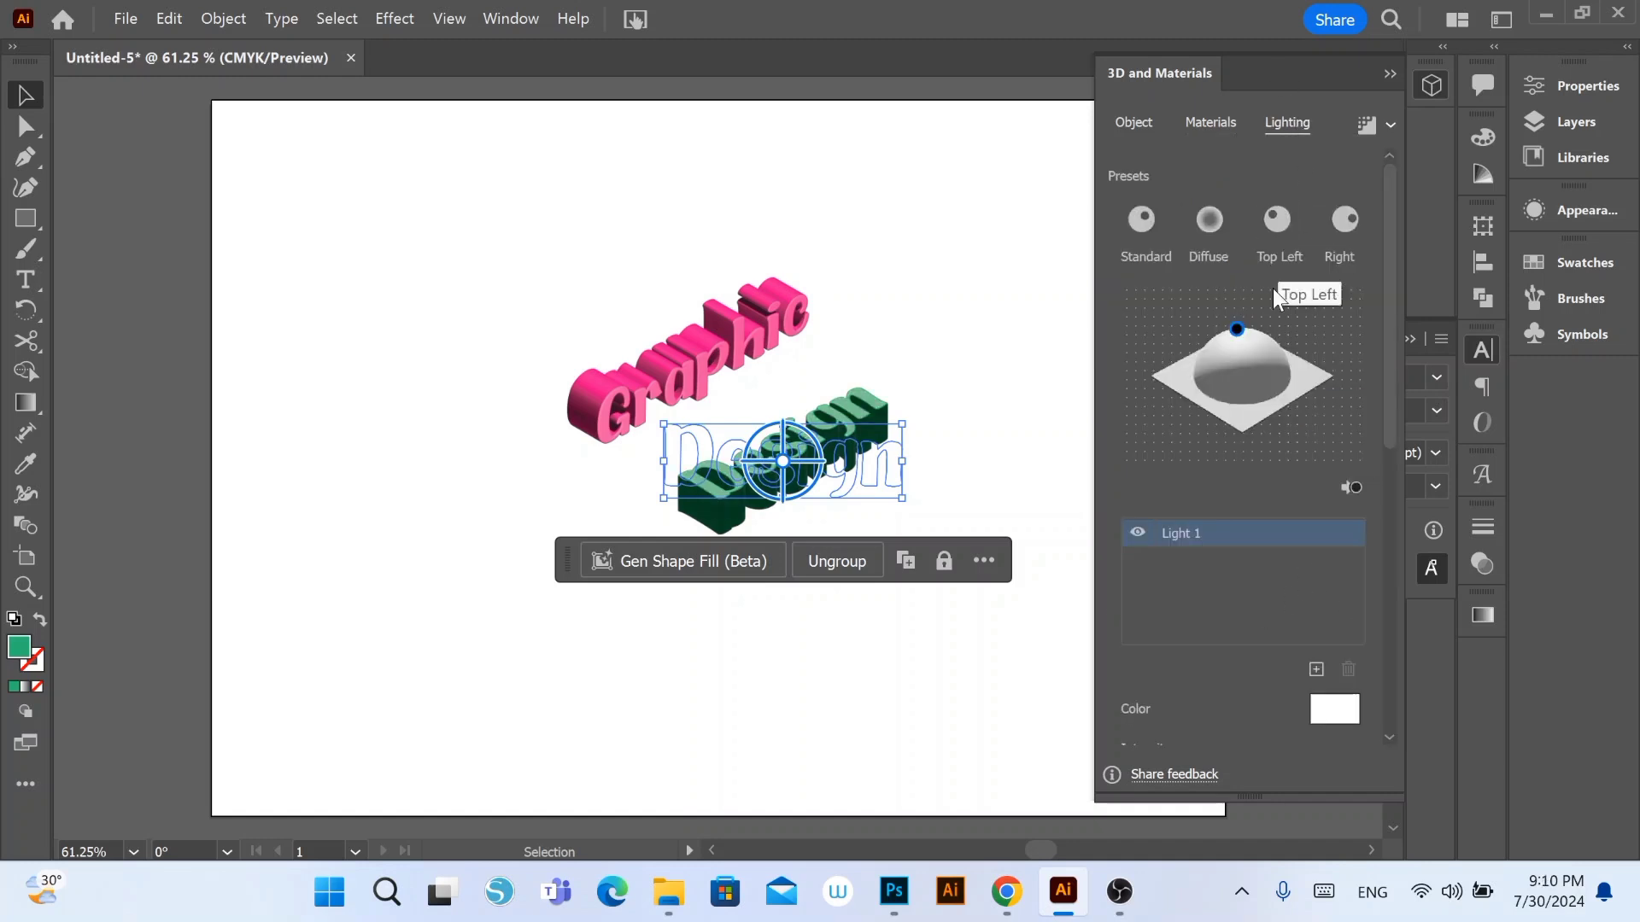
pyautogui.click(1274, 222)
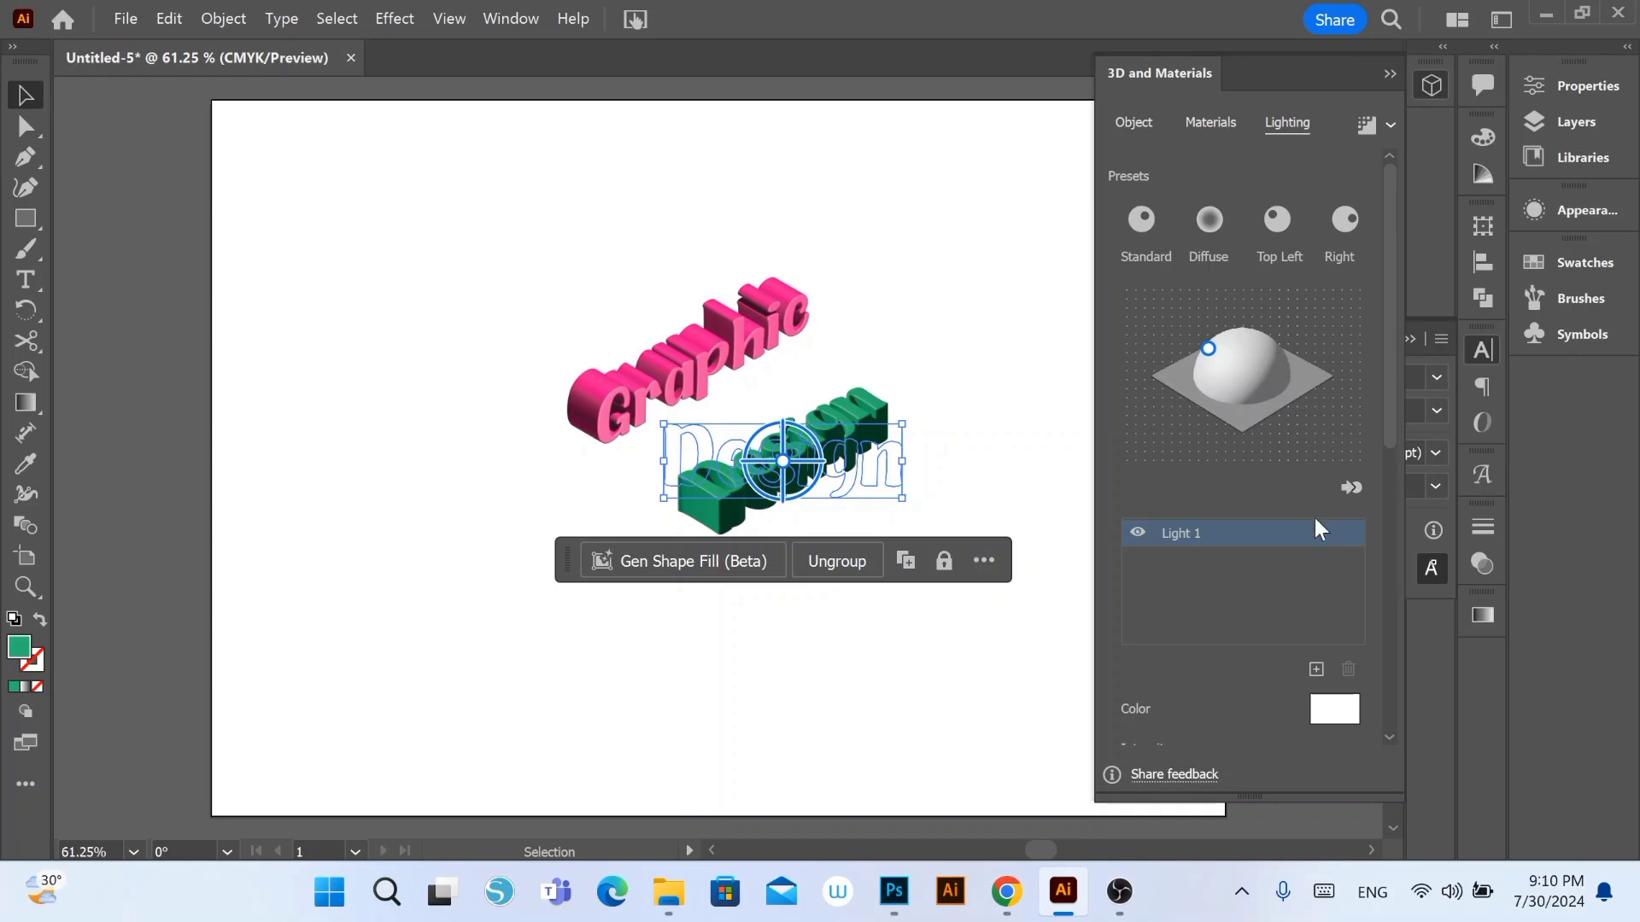
pyautogui.click(1316, 669)
pyautogui.moveTo(1257, 366); pyautogui.dragTo(1268, 387)
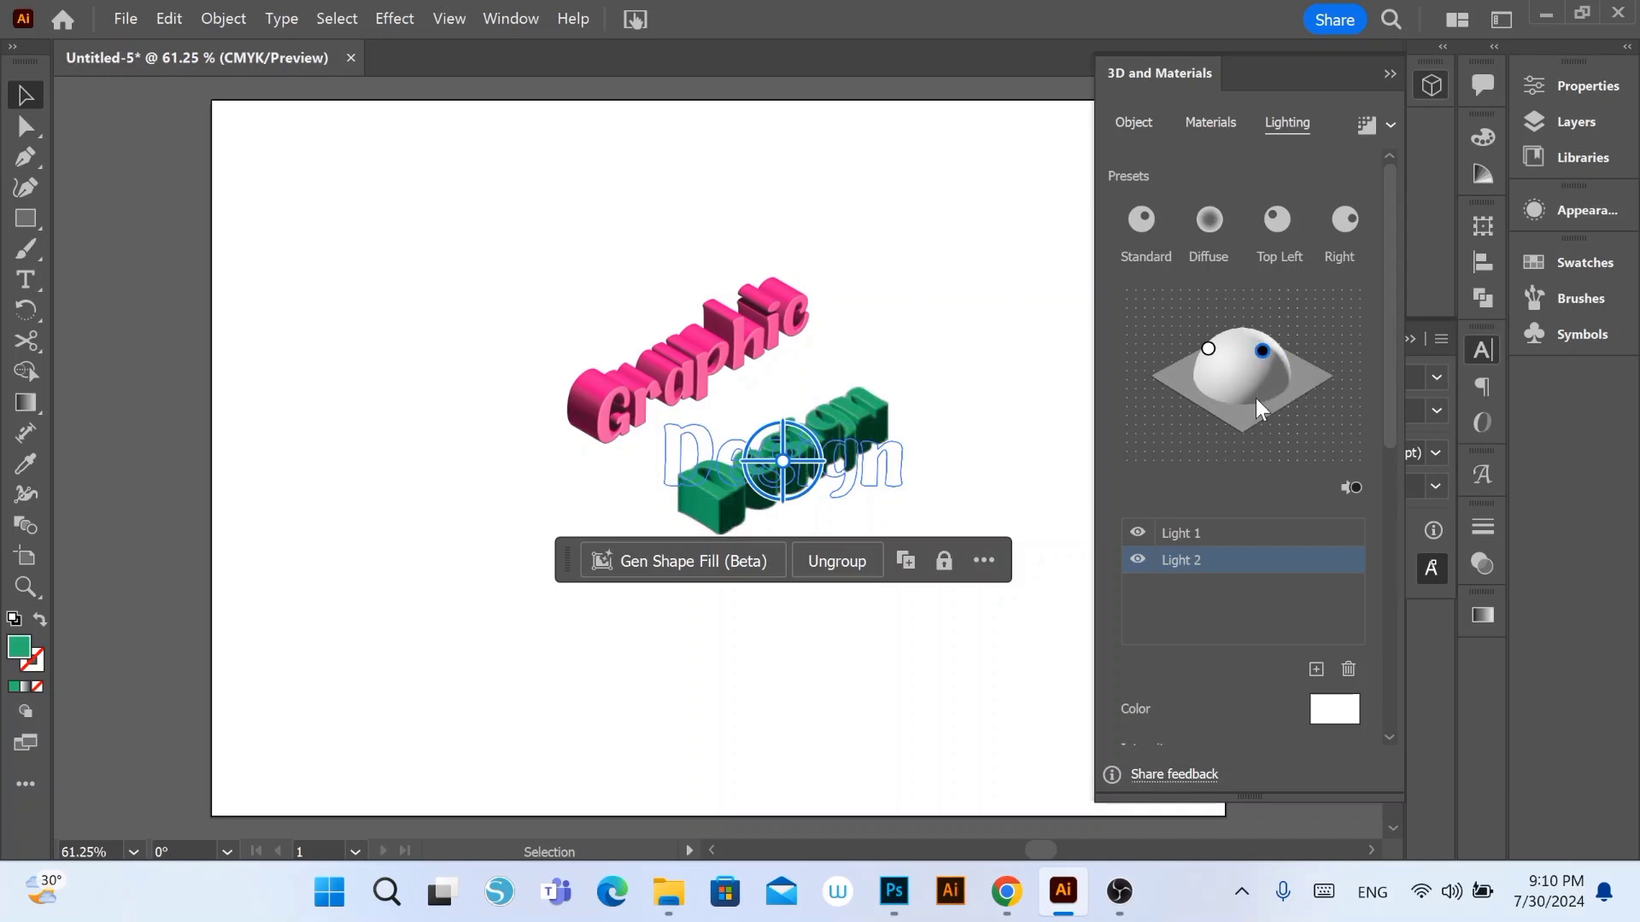
pyautogui.moveTo(1248, 391); pyautogui.dragTo(1257, 351)
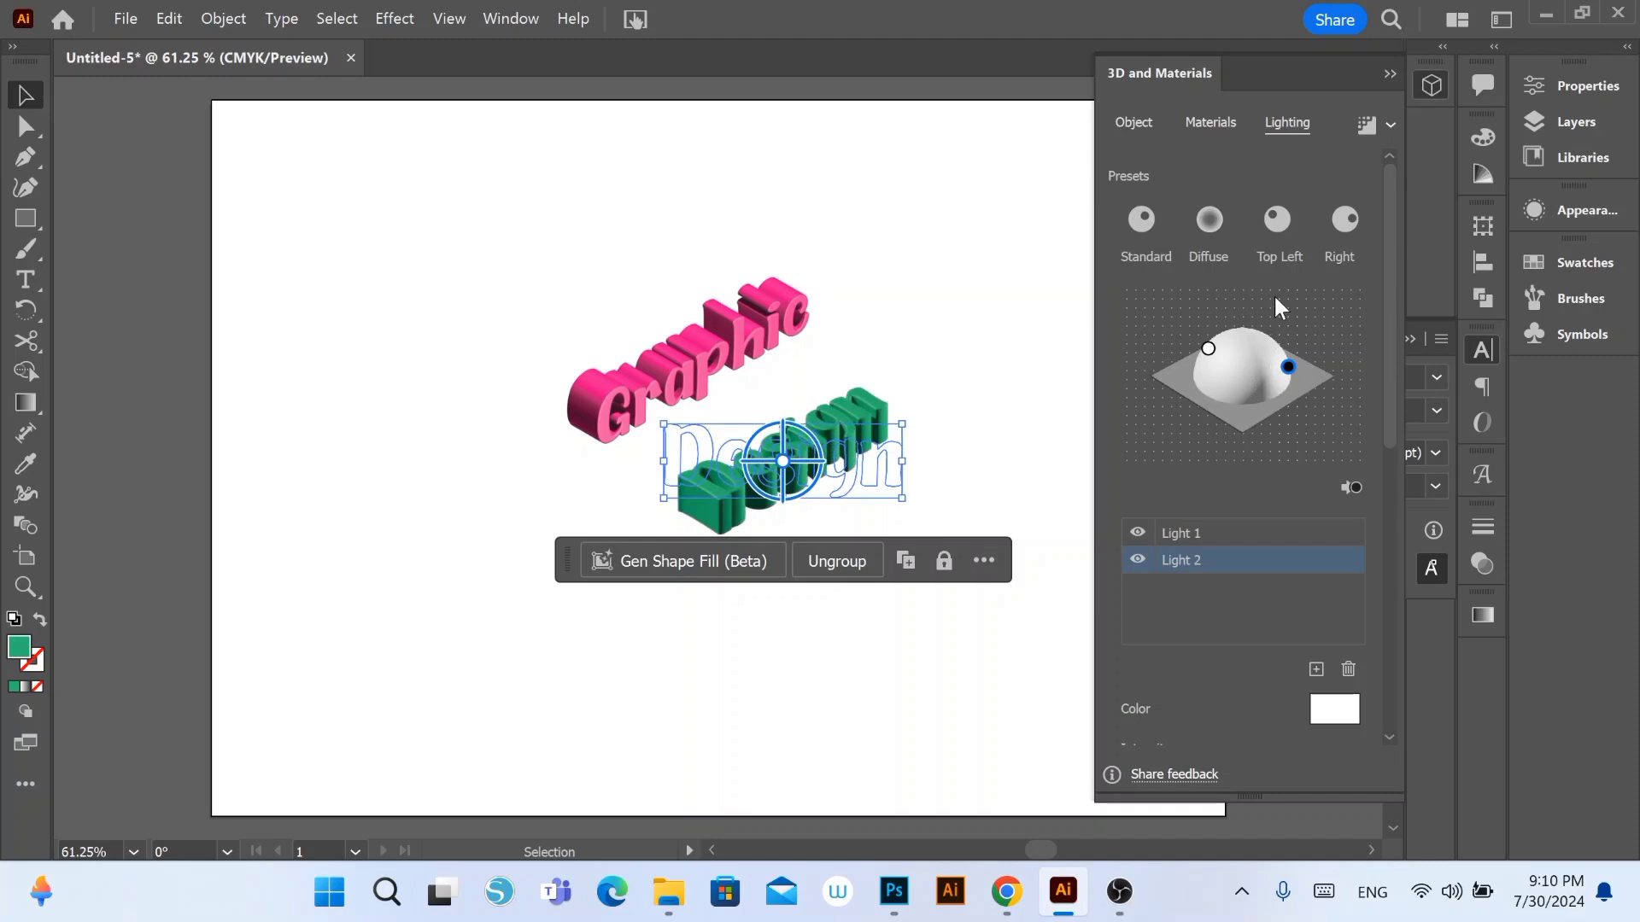
pyautogui.moveTo(1288, 367); pyautogui.dragTo(1280, 359)
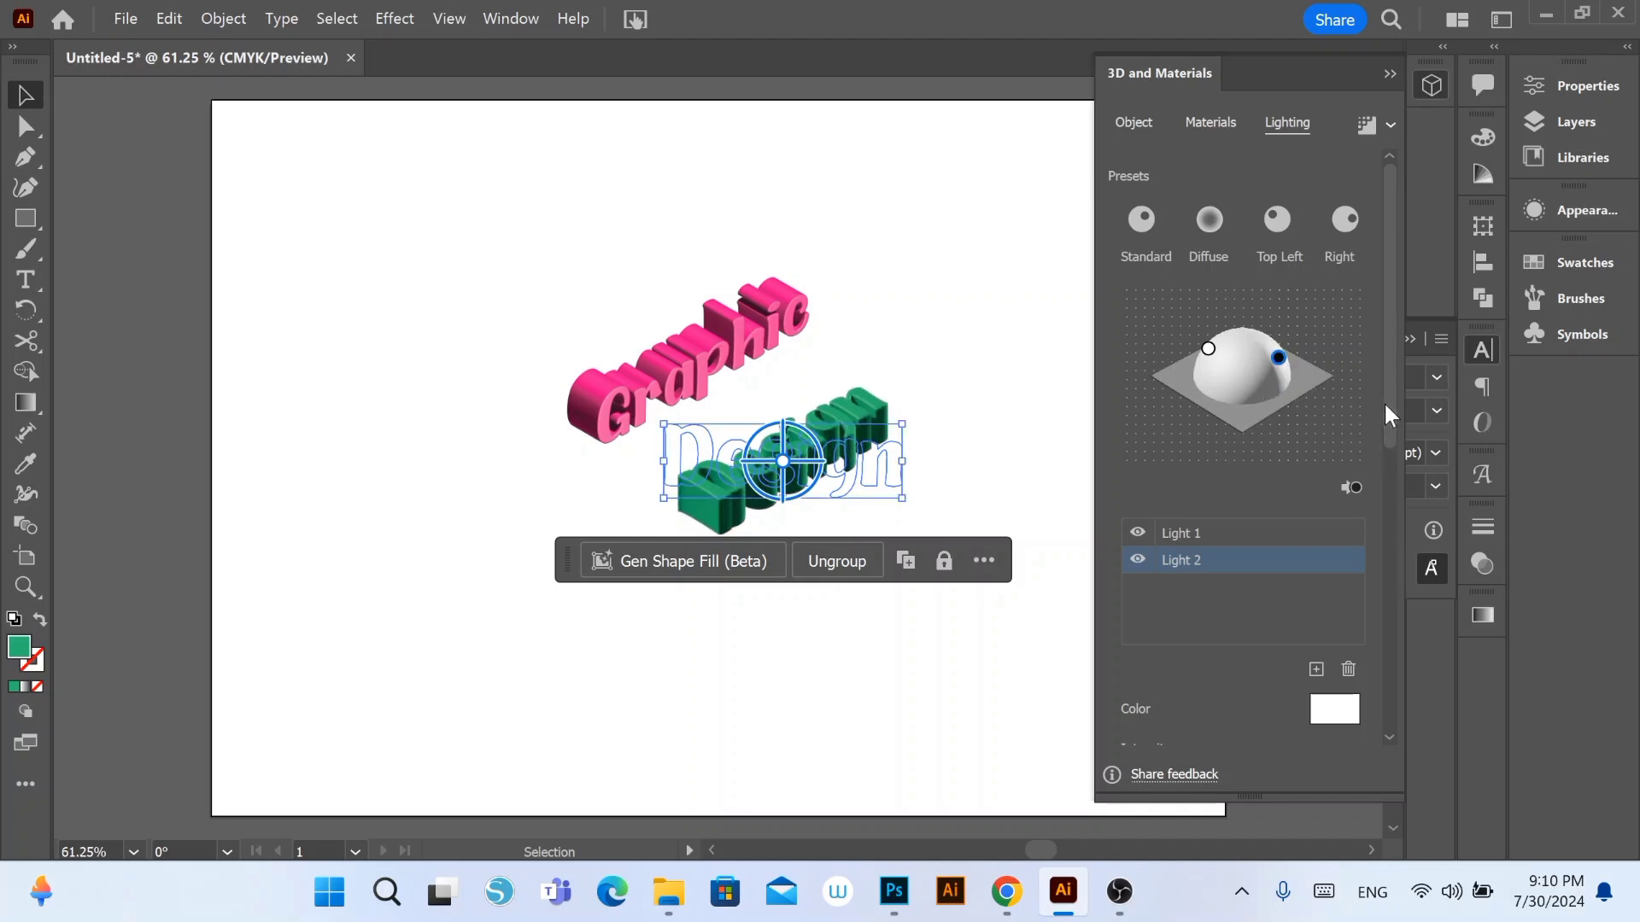
pyautogui.click(865, 333)
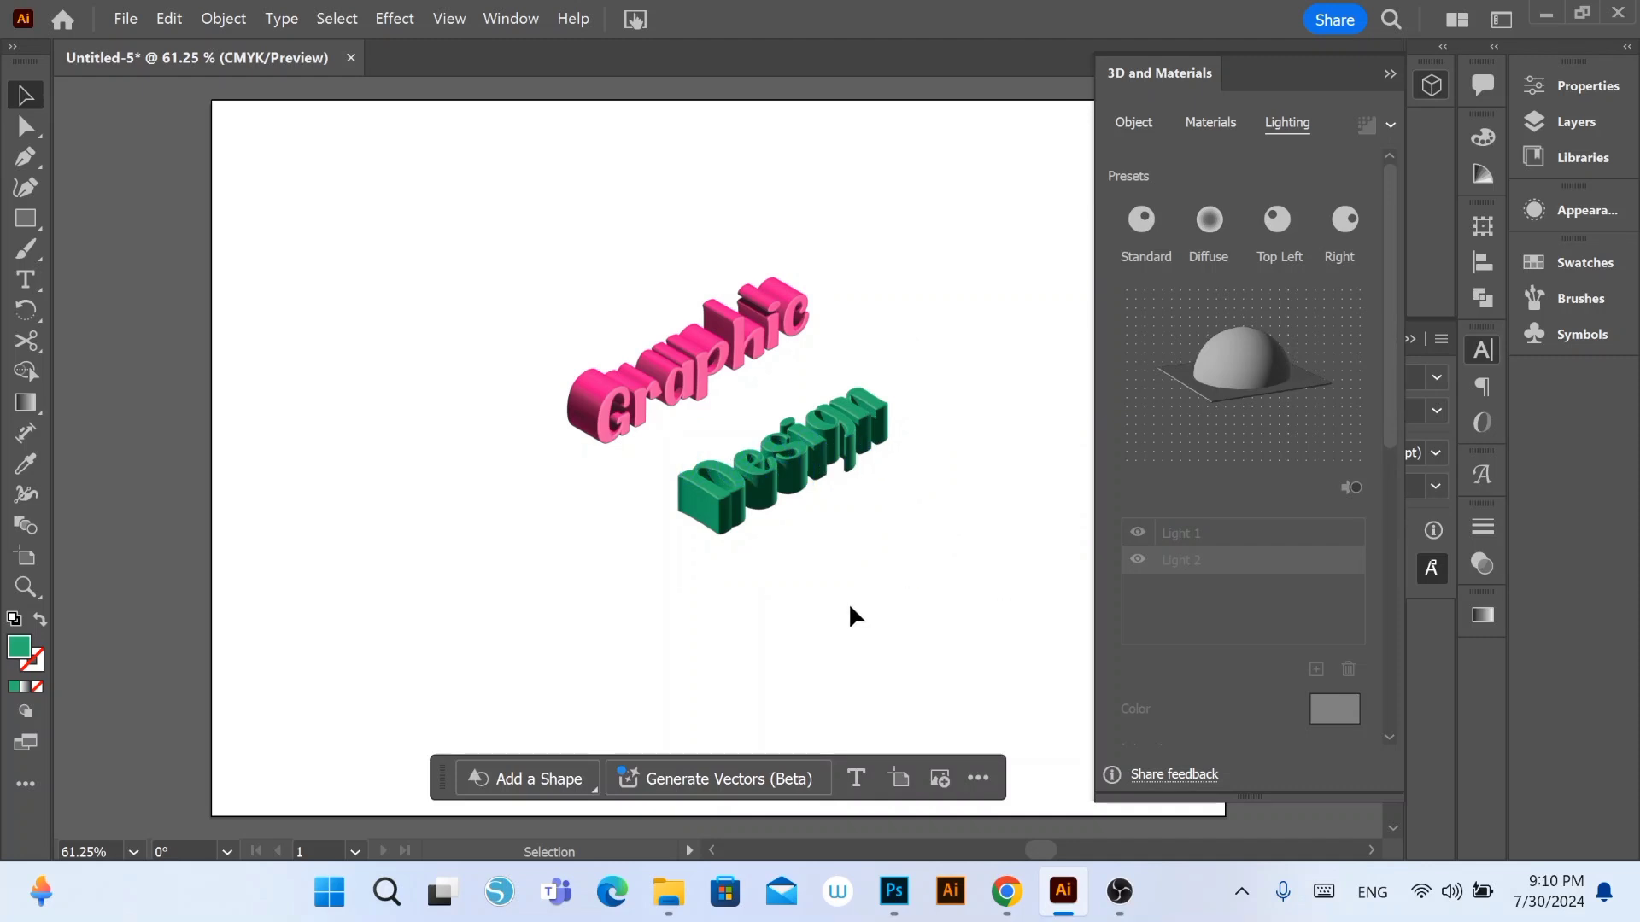
# Step: Turn on a cast shadow for Graphic, positioned Below Object
pyautogui.click(689, 351)
pyautogui.moveTo(1390, 294); pyautogui.dragTo(1390, 529)
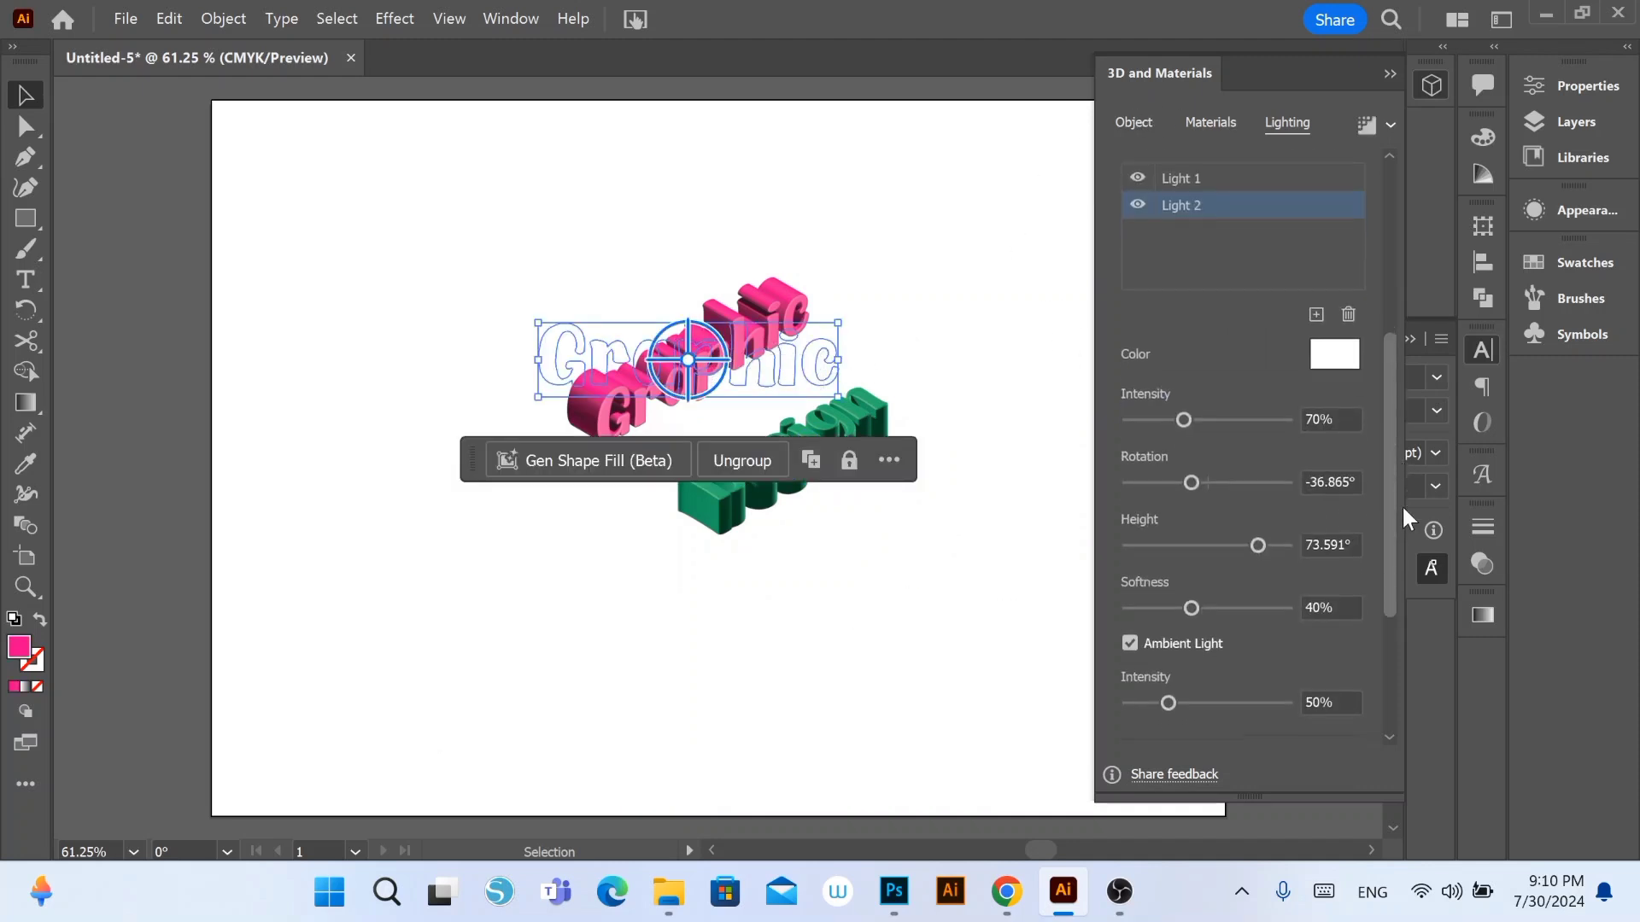
pyautogui.click(1358, 628)
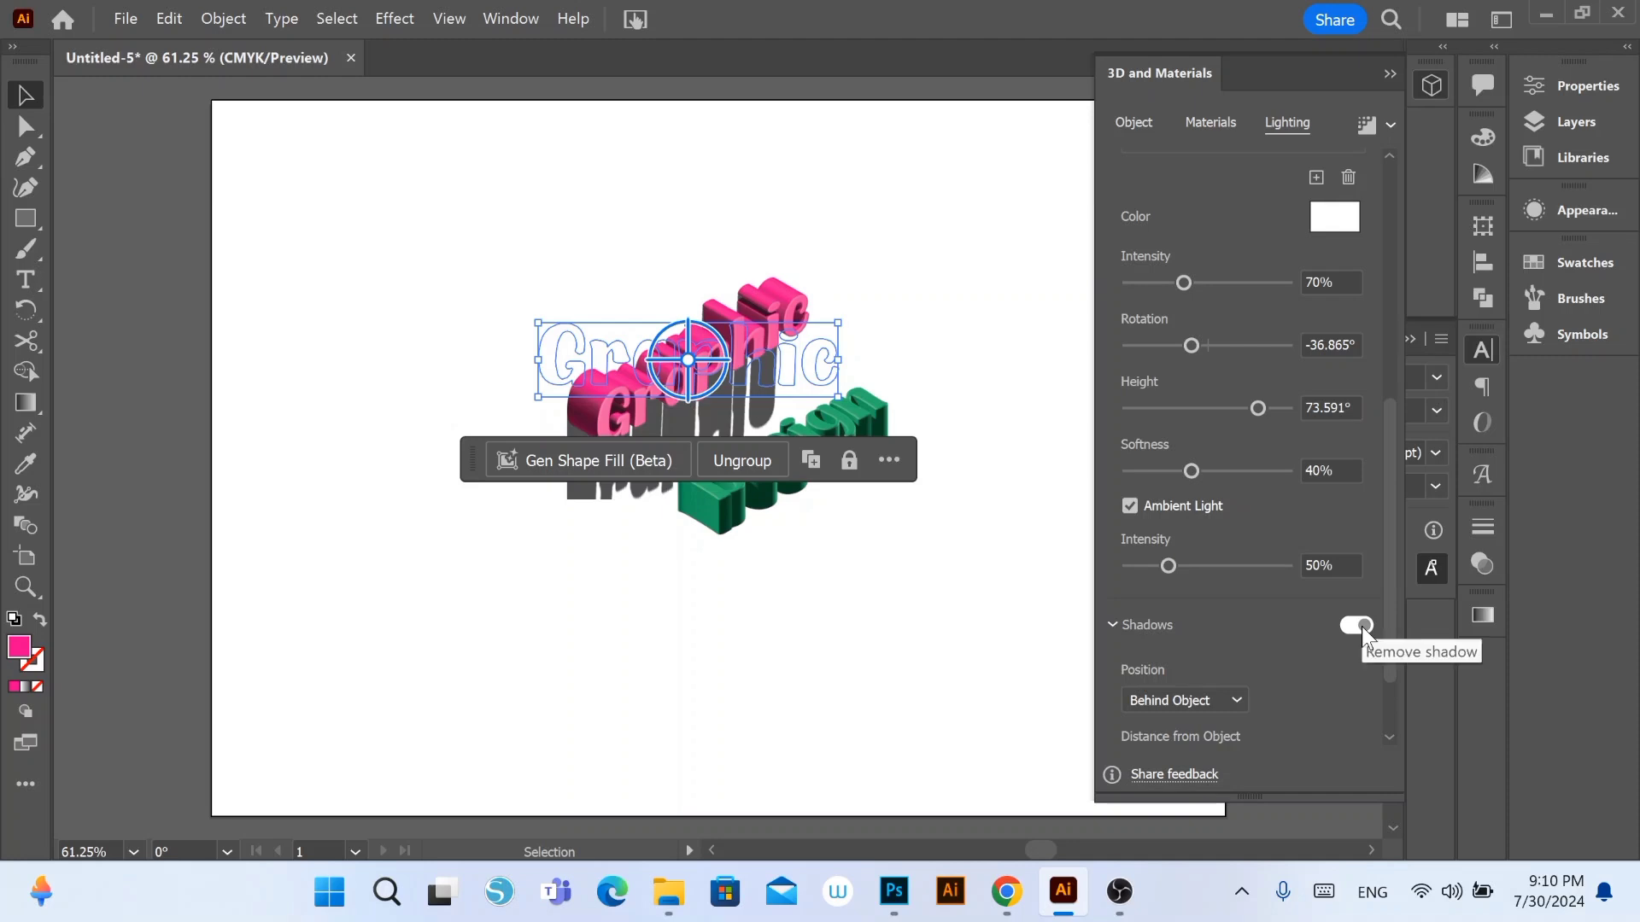
pyautogui.click(1181, 700)
pyautogui.click(1190, 753)
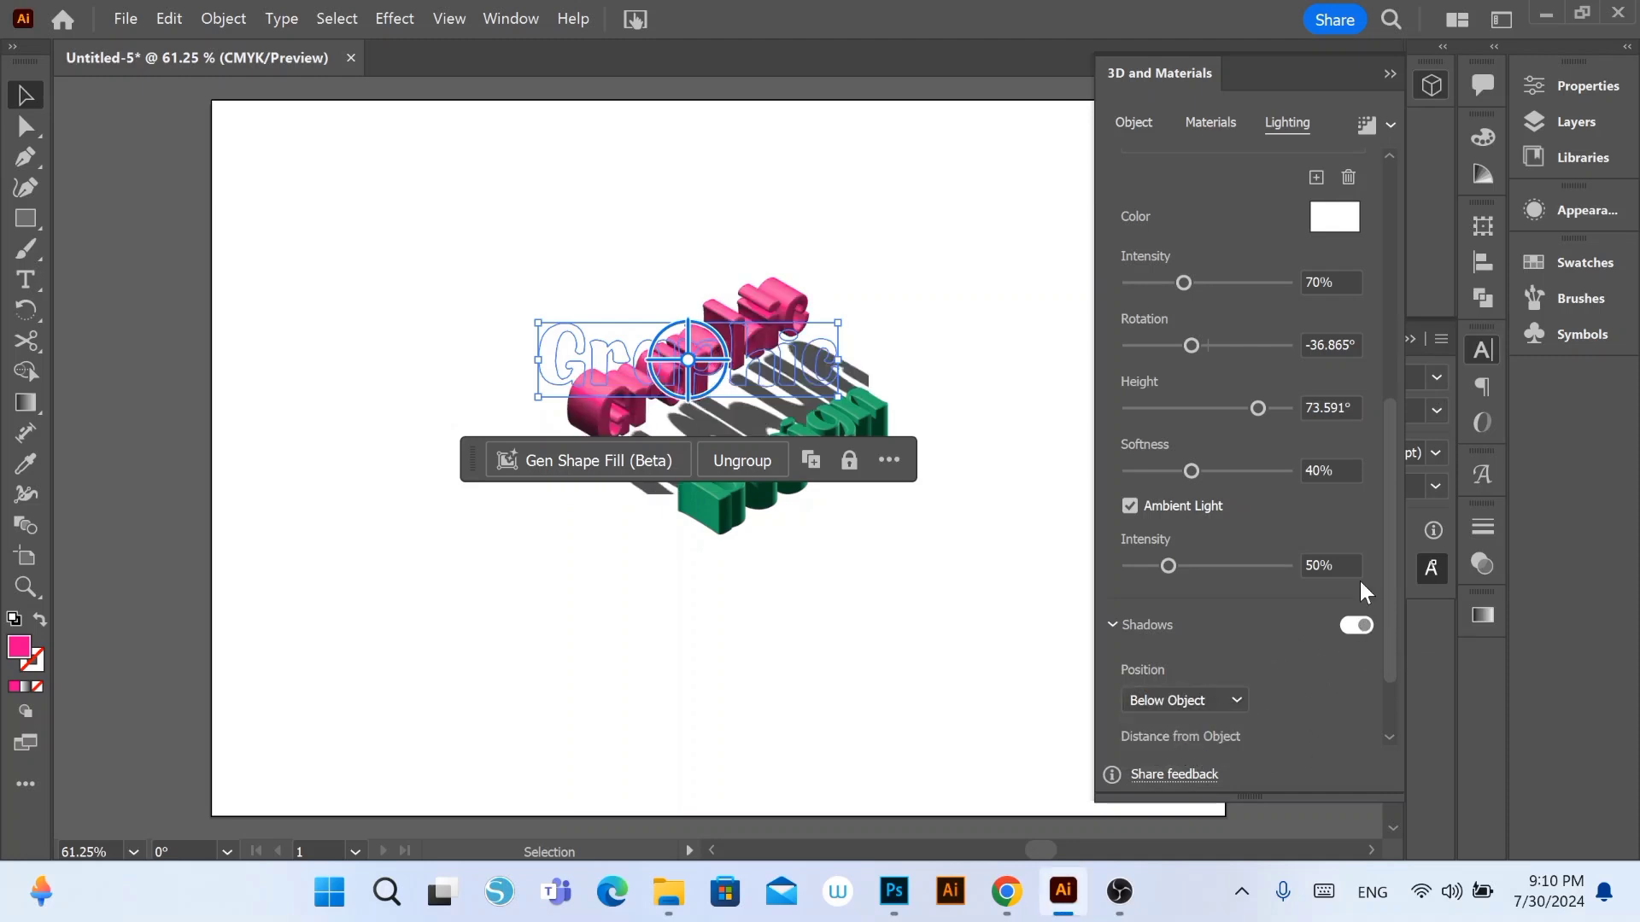
# Step: Try Graphic's shadow bounds at 124%, then switch the shadow off again
pyautogui.moveTo(1385, 531); pyautogui.dragTo(1392, 640)
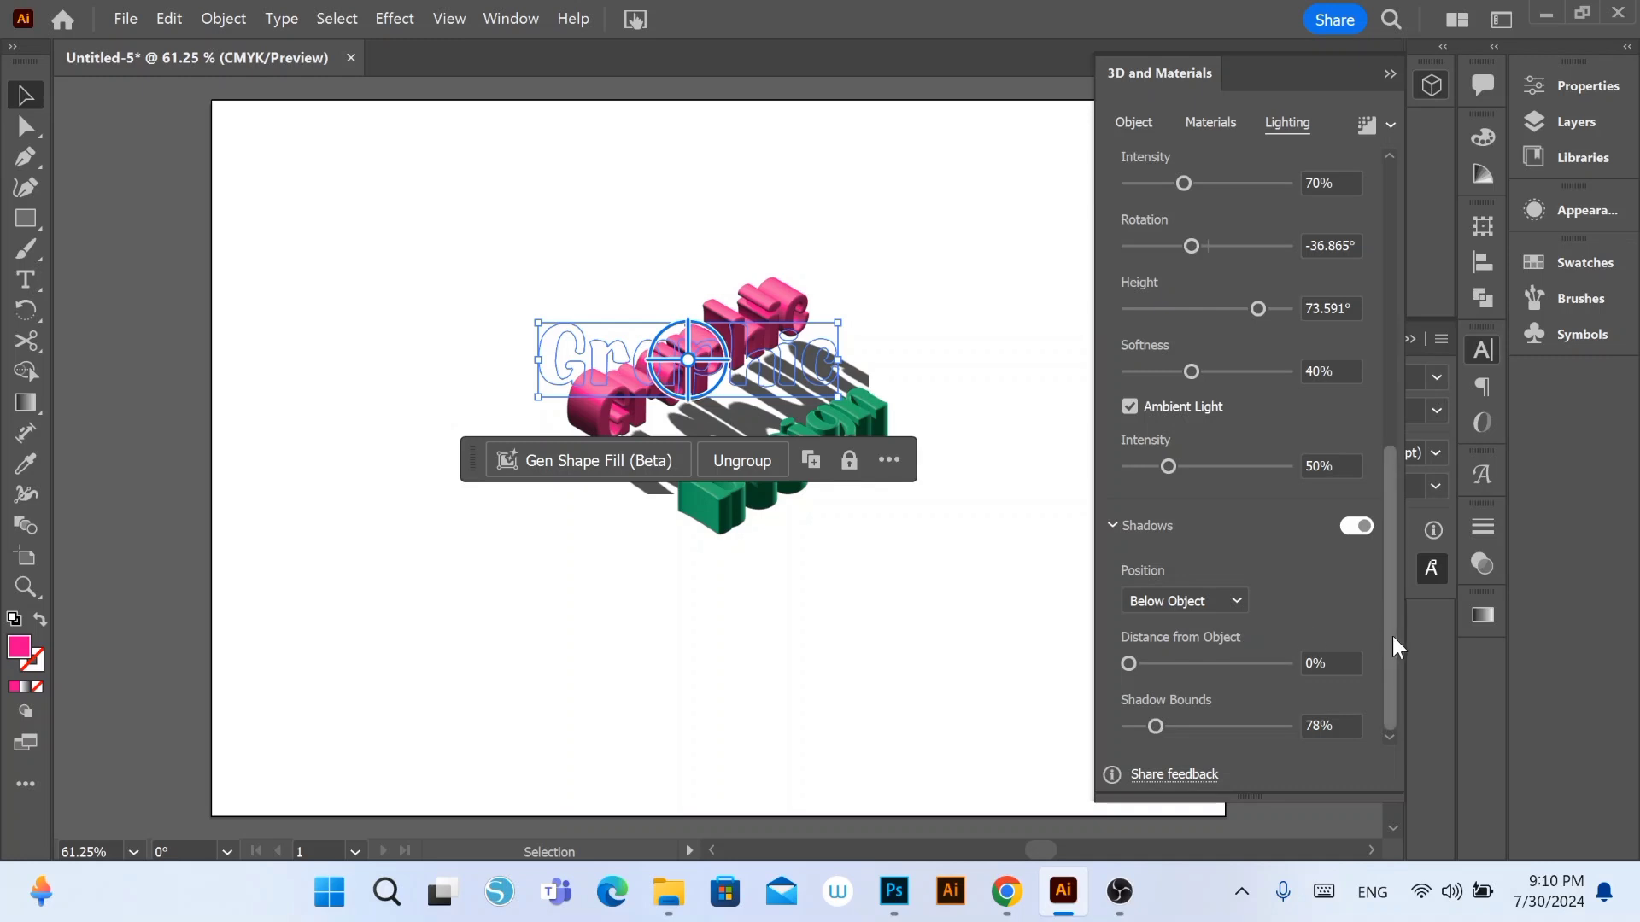
pyautogui.click(1206, 601)
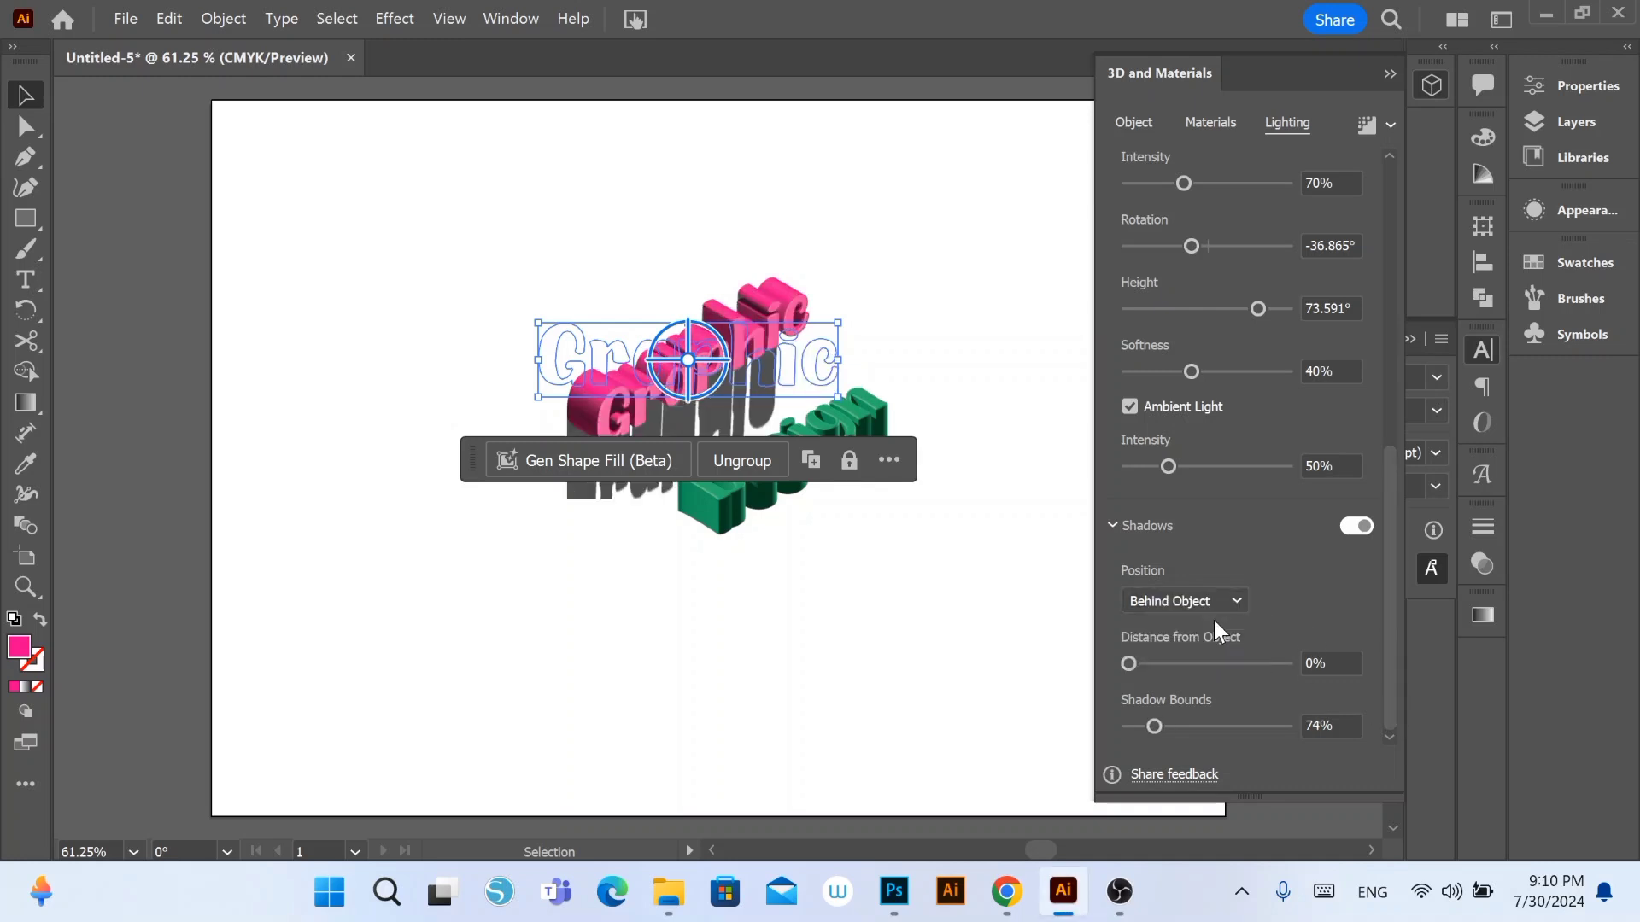
pyautogui.click(1174, 726)
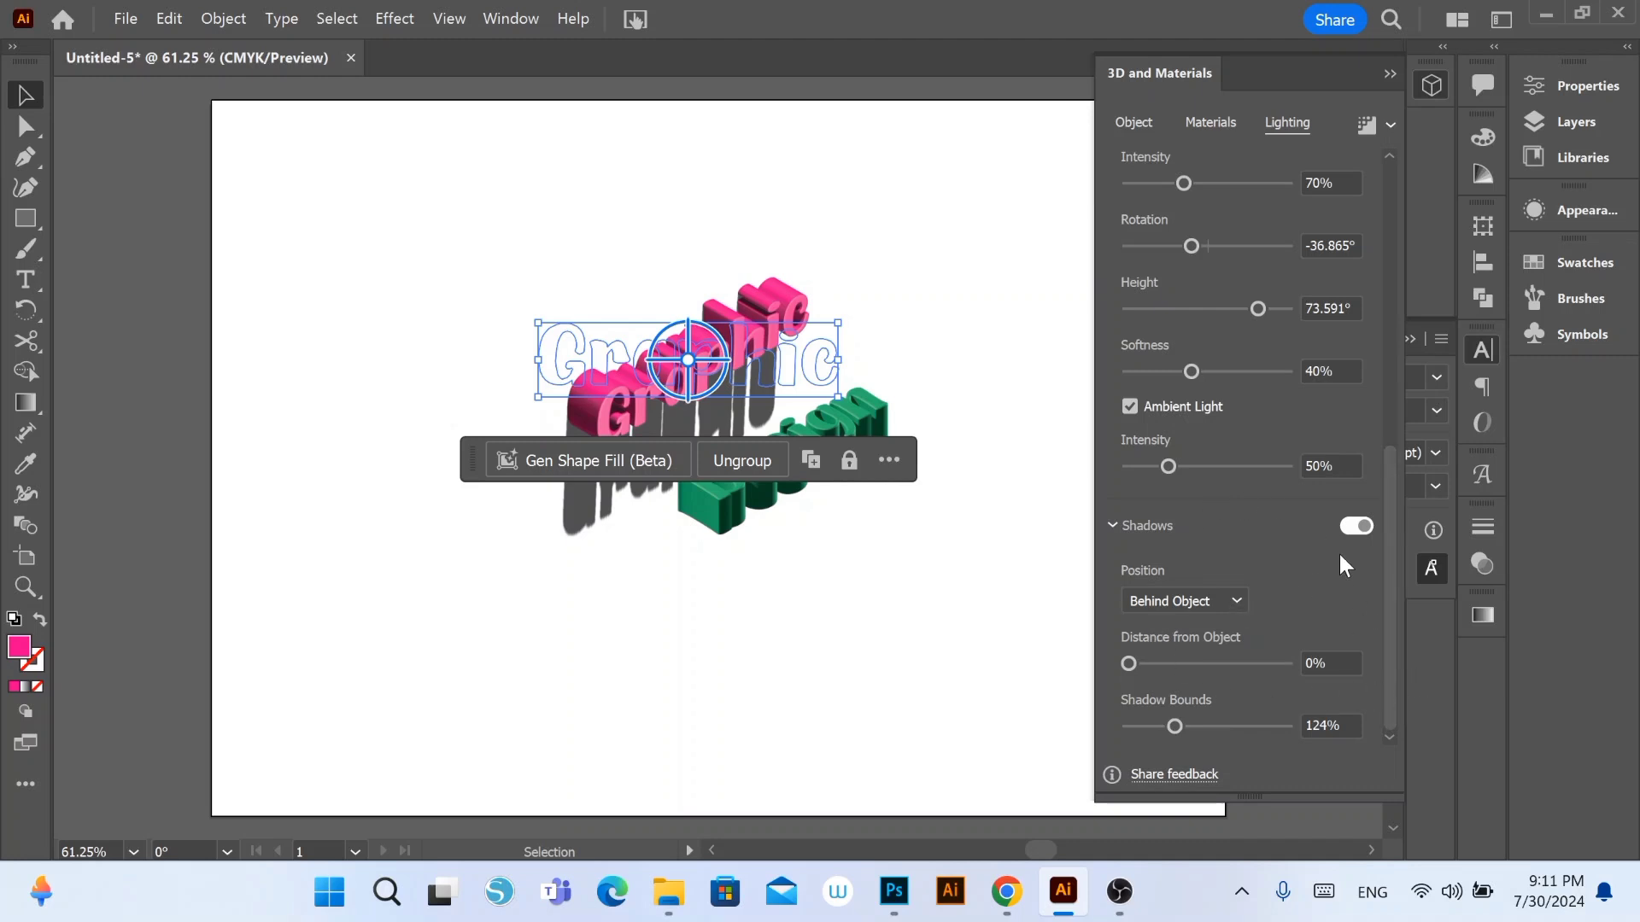
pyautogui.click(1351, 528)
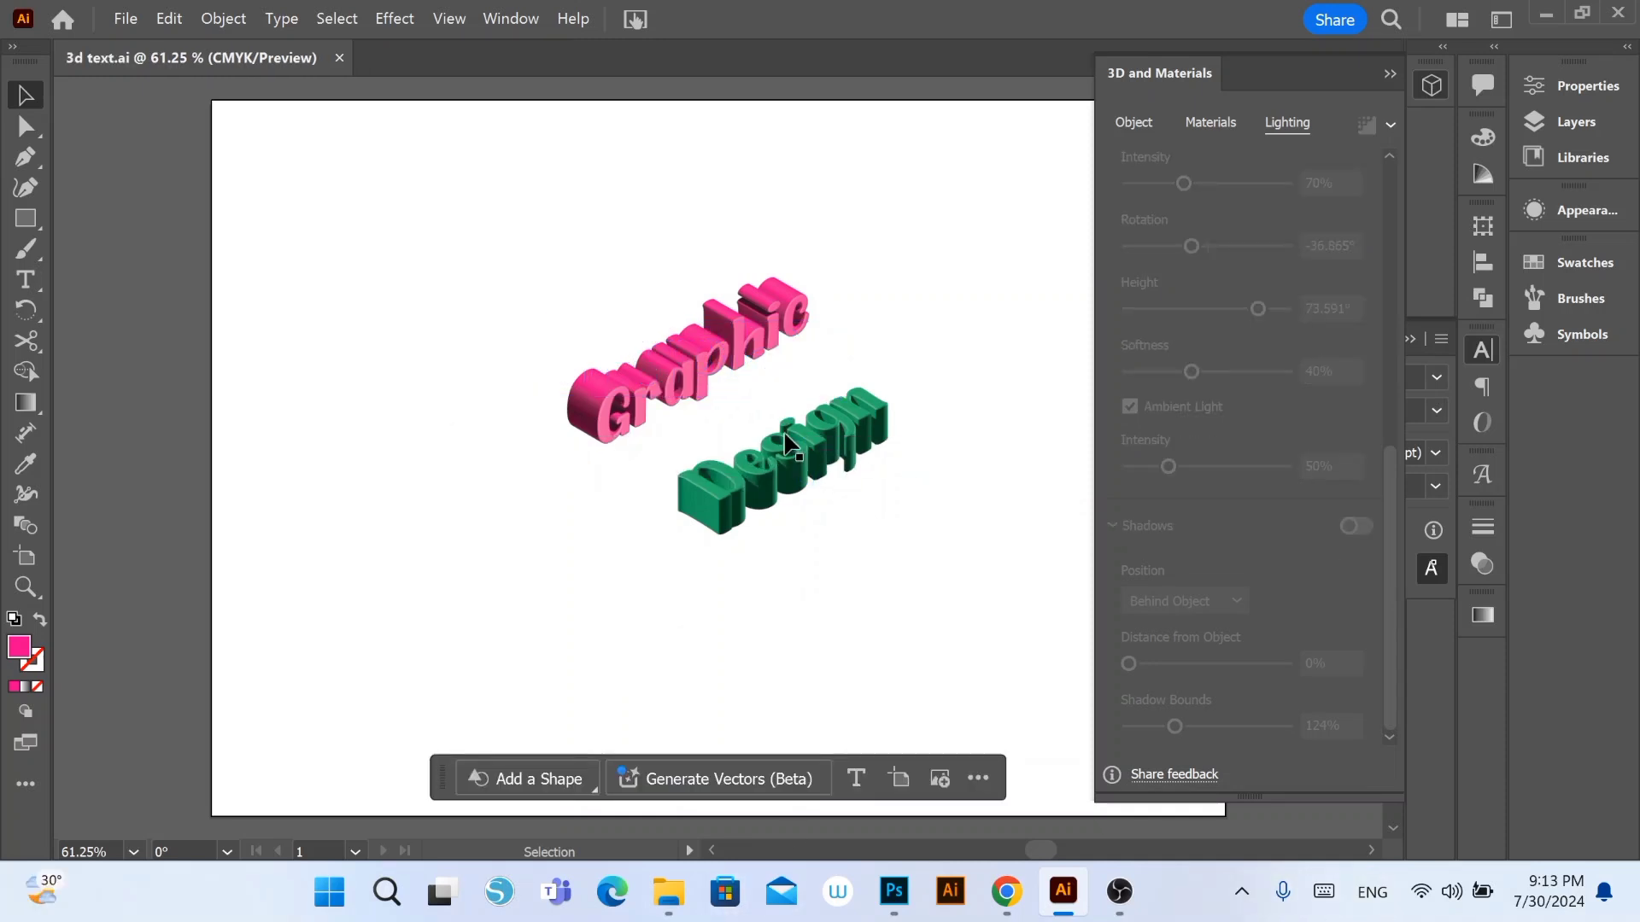
# Step: Set the Graphic 3D text's extrusion depth to 25 pt
pyautogui.click(724, 367)
pyautogui.moveTo(1392, 489); pyautogui.dragTo(1389, 126)
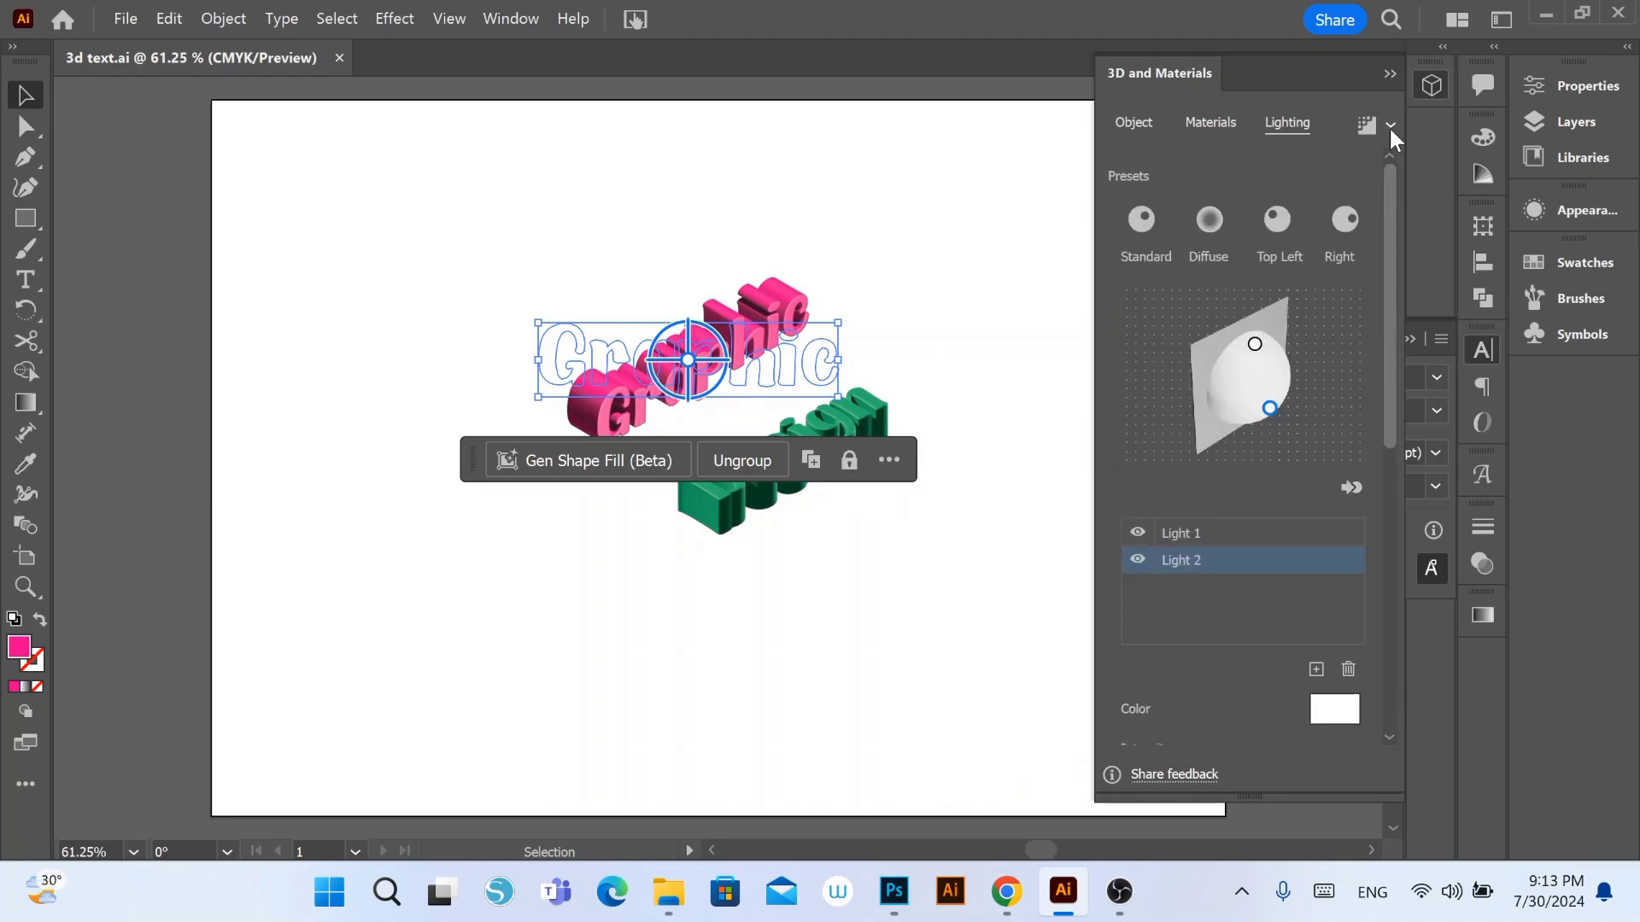
pyautogui.click(1133, 123)
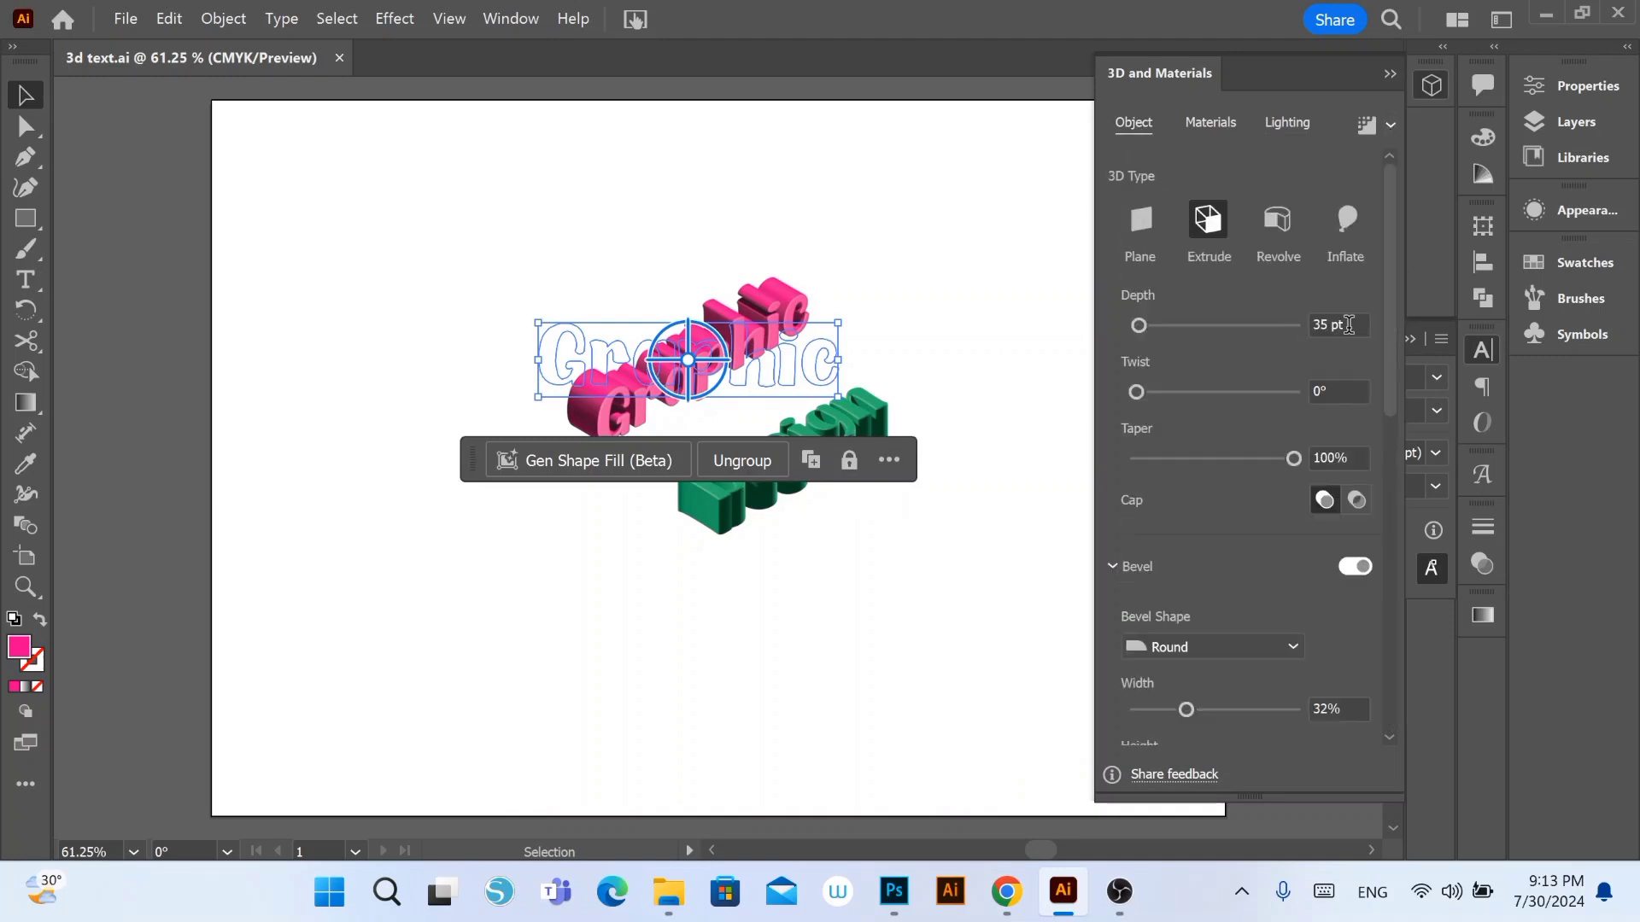
pyautogui.moveTo(1348, 325); pyautogui.dragTo(1304, 328)
pyautogui.write('5')
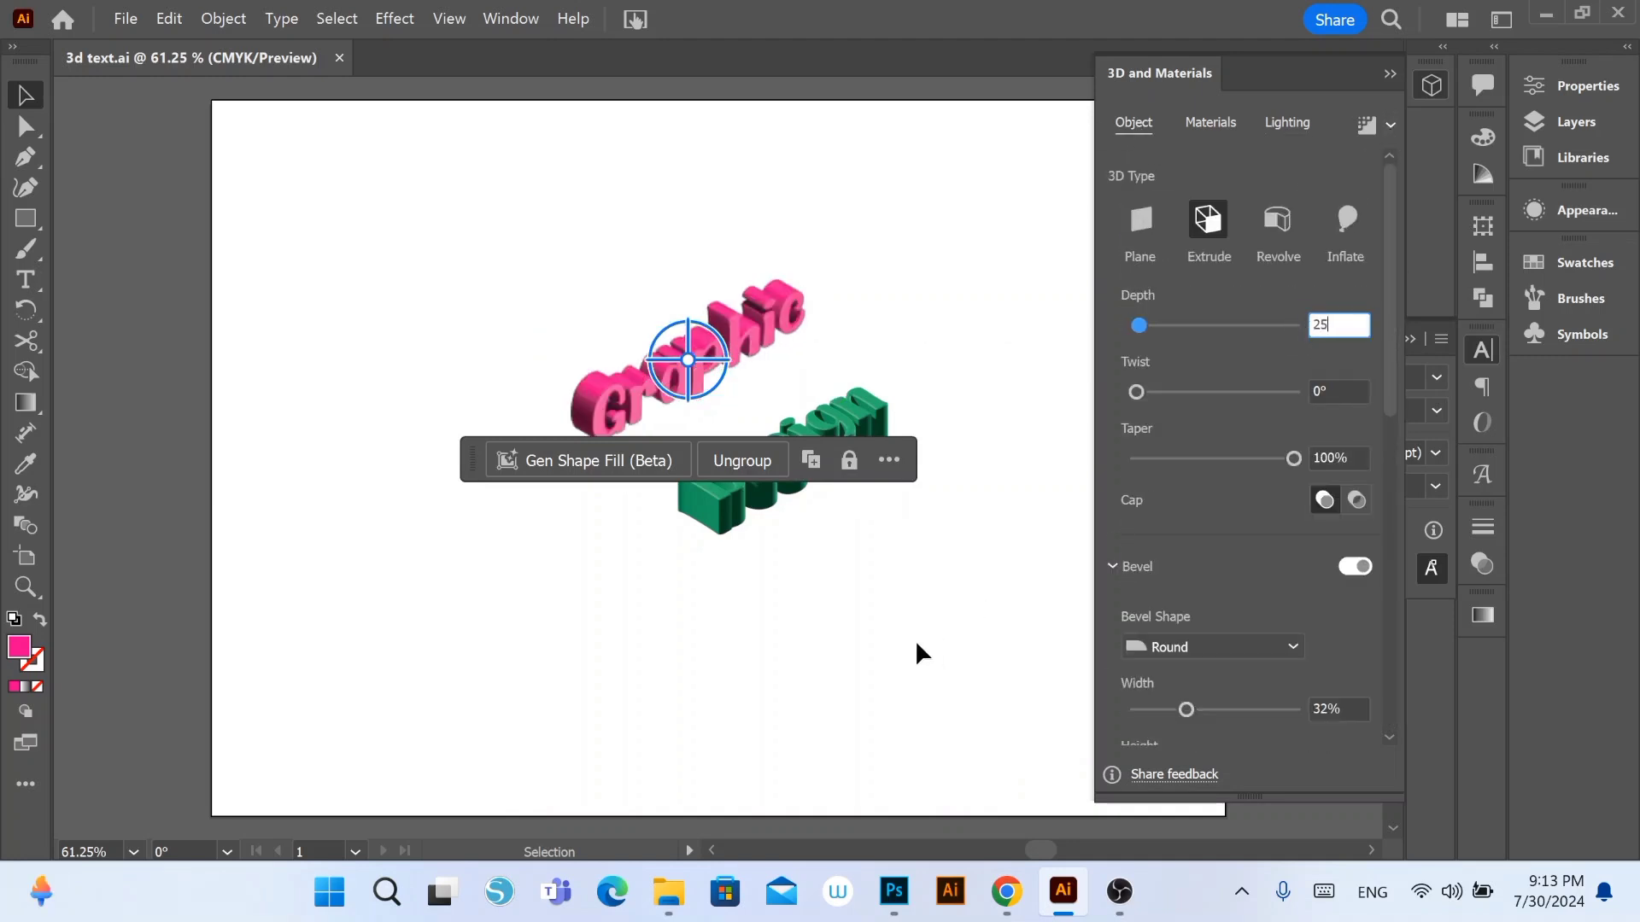
pyautogui.click(916, 653)
# Step: Set Design's extrusion depth to 25 pt and drag it up-left toward Graphic
pyautogui.click(777, 462)
pyautogui.moveTo(1343, 321); pyautogui.dragTo(1283, 319)
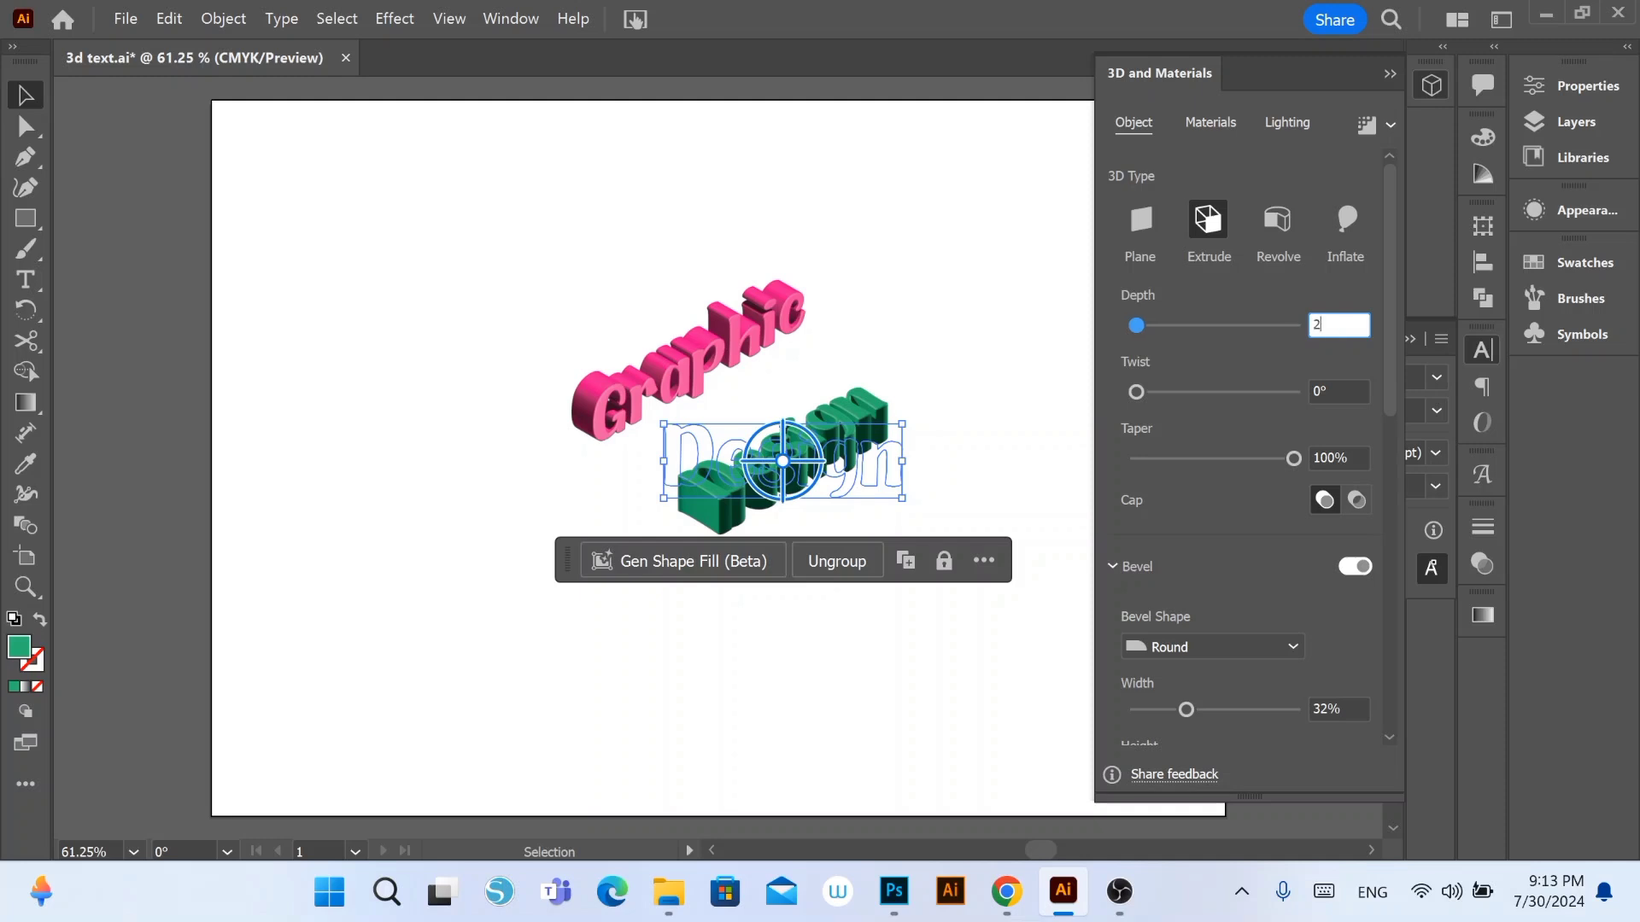
pyautogui.write('5')
pyautogui.click(815, 719)
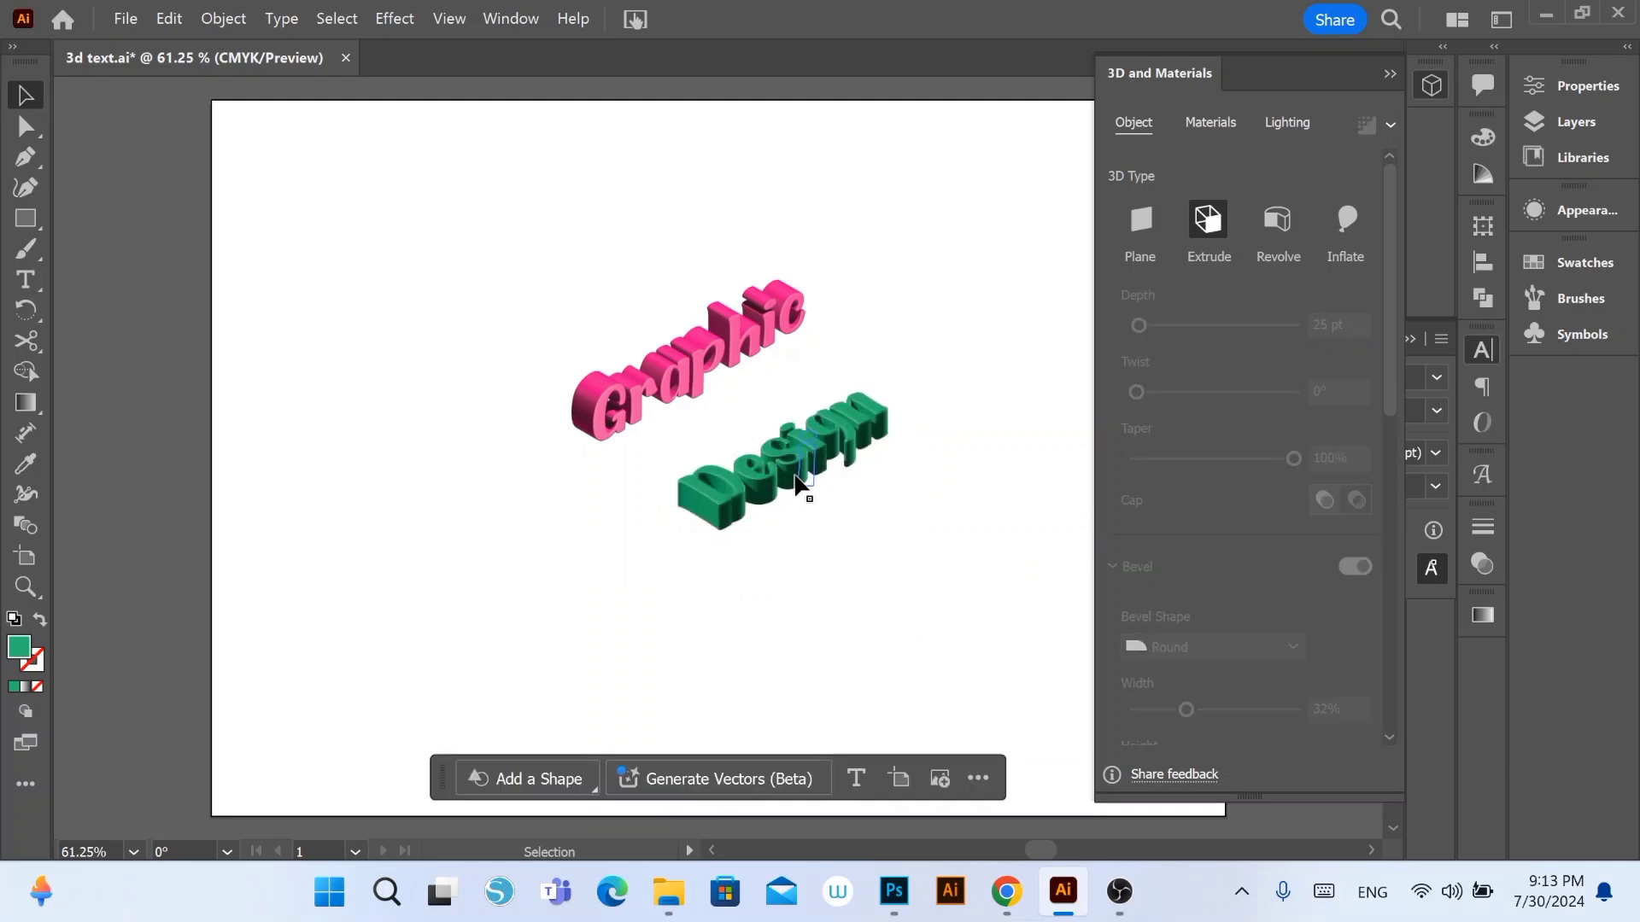
pyautogui.moveTo(798, 485); pyautogui.dragTo(760, 443)
# Step: Close the side panels, zoom out, and nudge both 3D words slightly right and down
pyautogui.click(1391, 74)
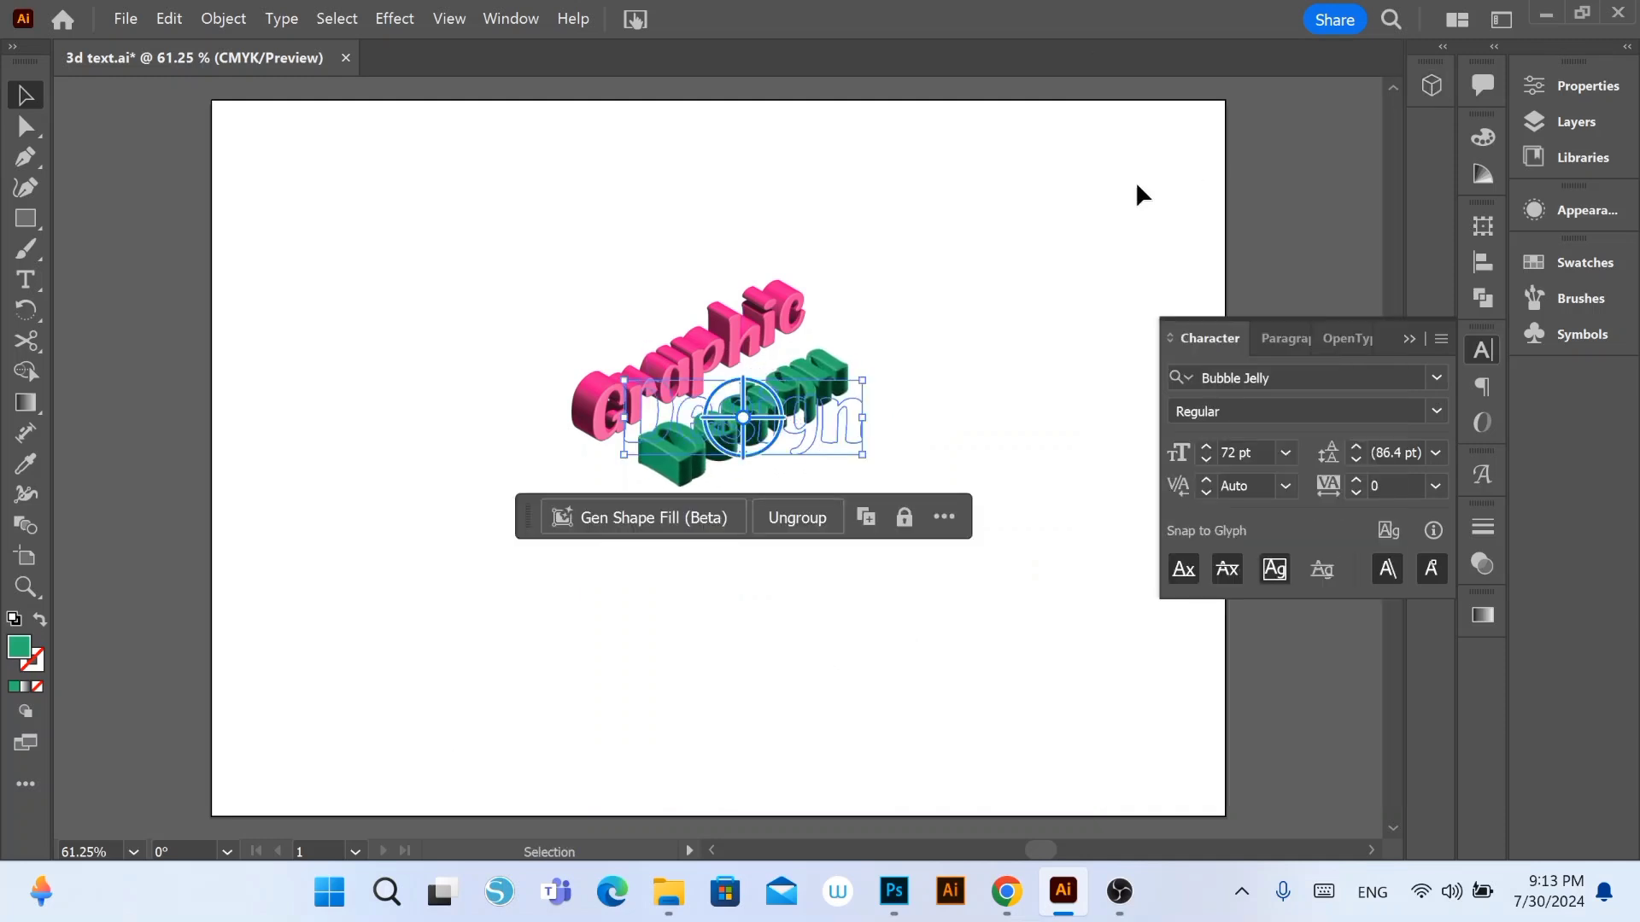
pyautogui.click(1138, 189)
pyautogui.click(1482, 350)
pyautogui.scroll(-2, 912, 394)
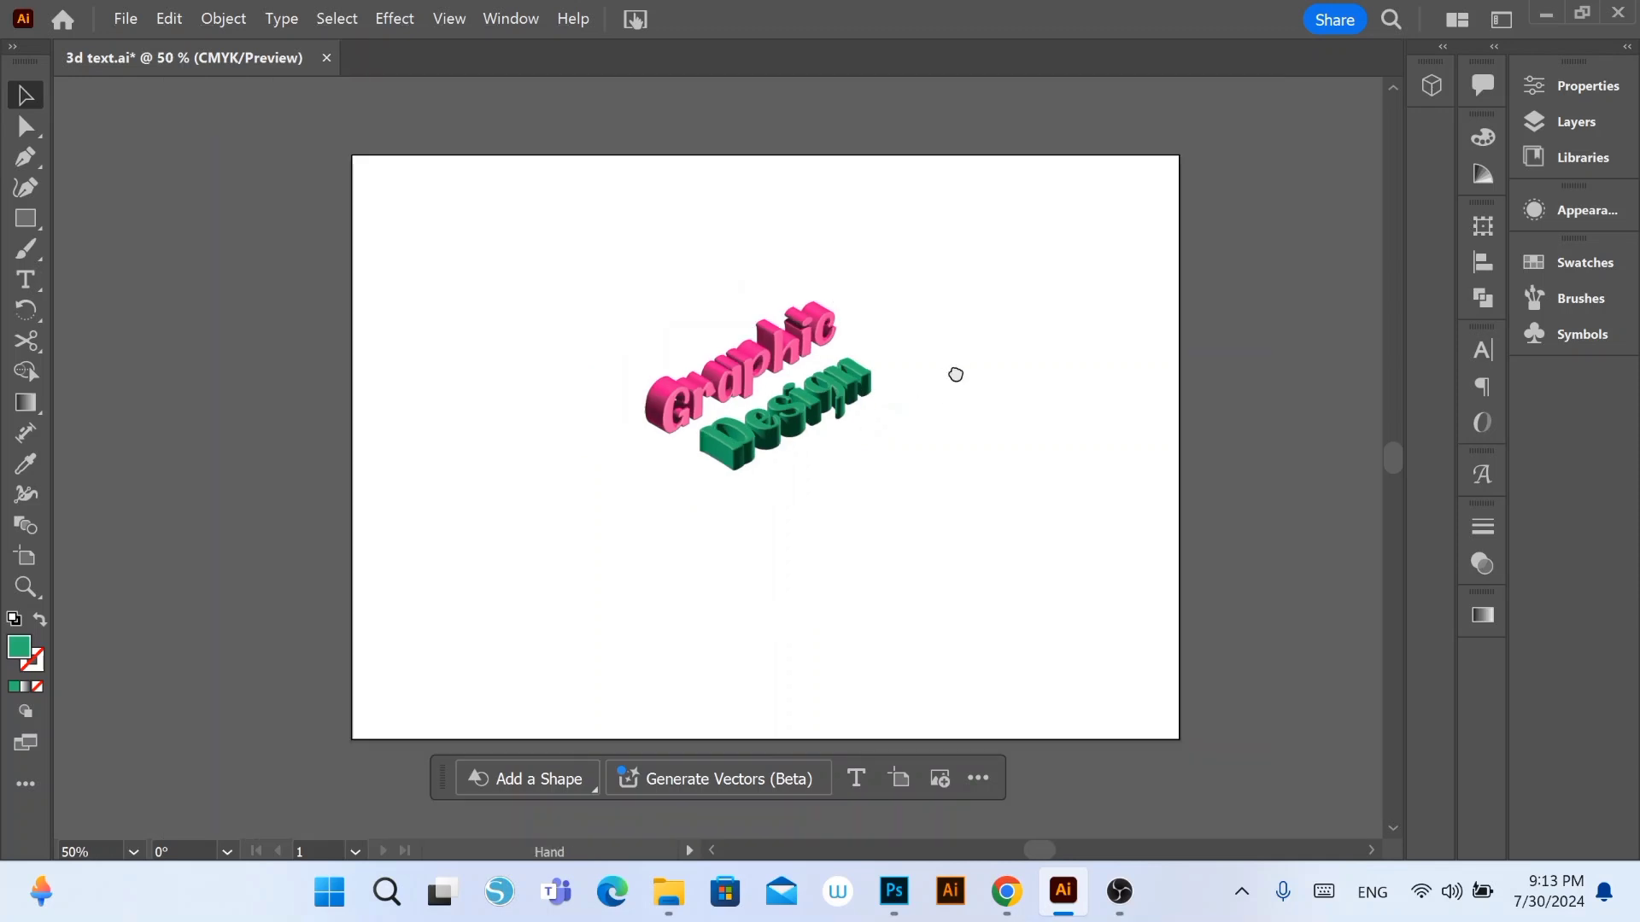
pyautogui.moveTo(956, 374); pyautogui.dragTo(960, 396)
pyautogui.moveTo(502, 234); pyautogui.dragTo(854, 506)
pyautogui.moveTo(805, 436); pyautogui.dragTo(830, 465)
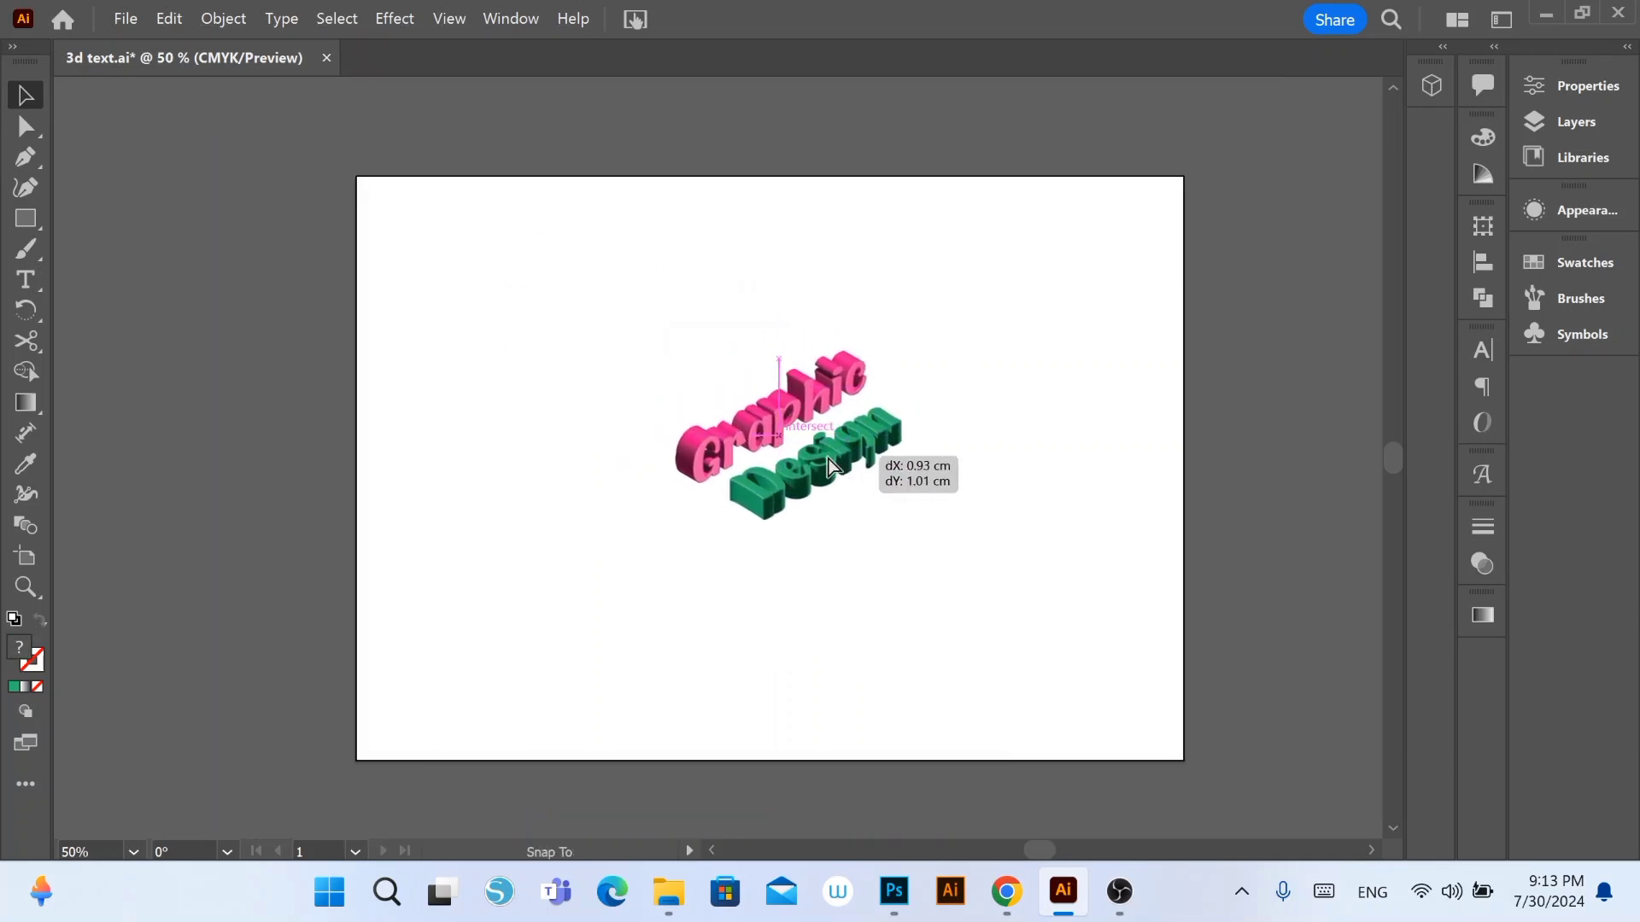
# Step: Draw a rectangle covering the whole artboard and send it to the back
pyautogui.click(26, 219)
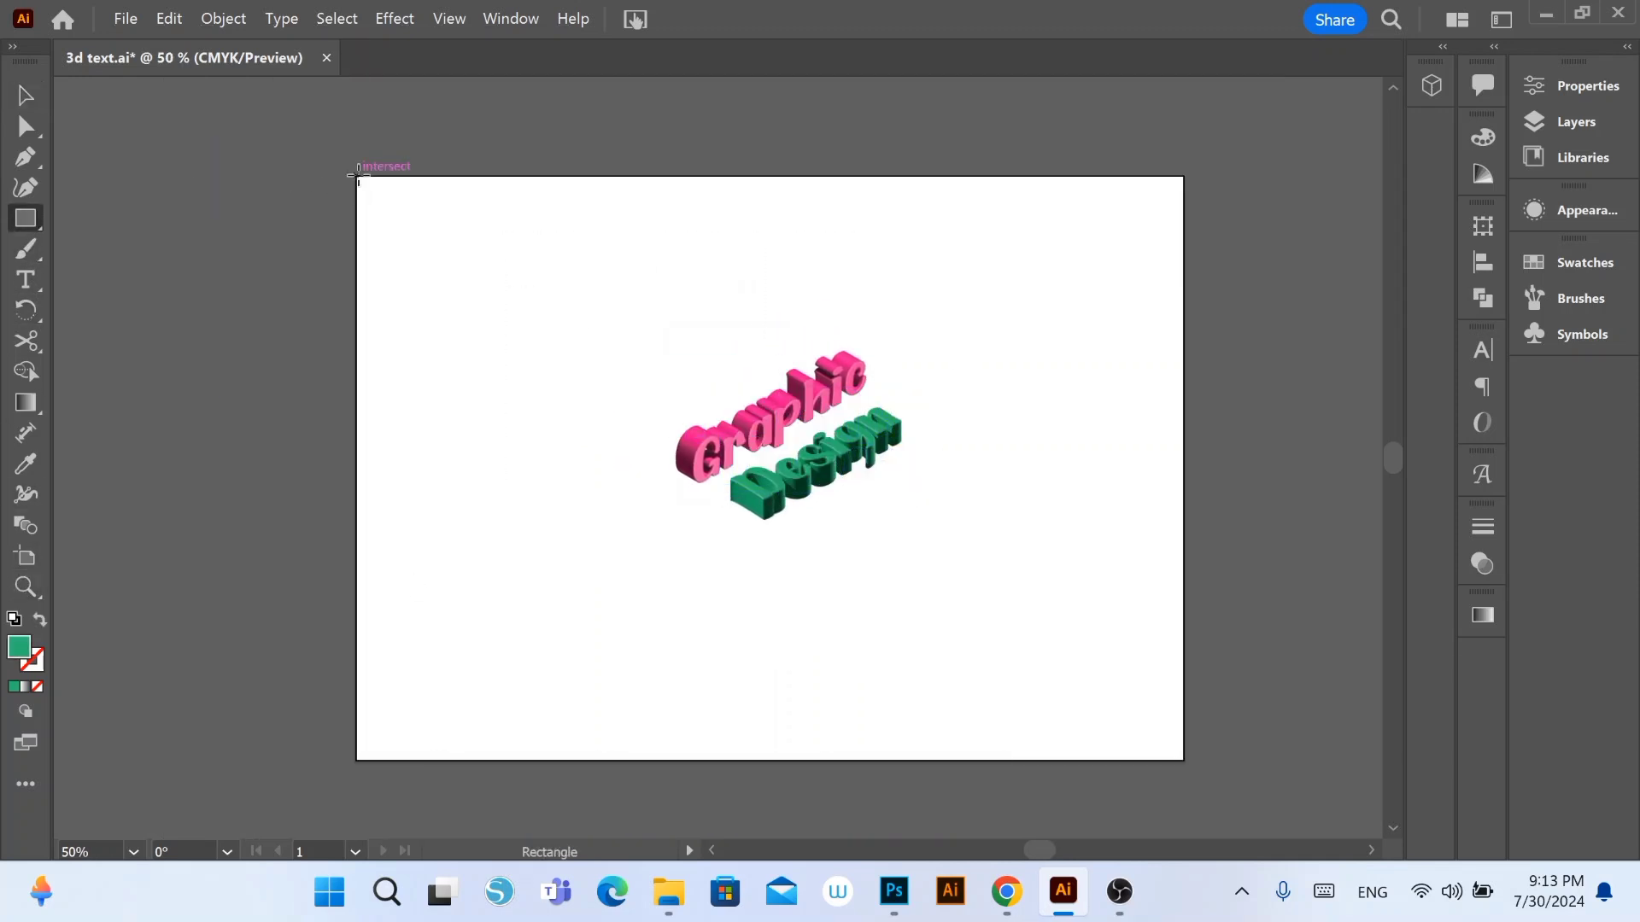
pyautogui.moveTo(357, 177); pyautogui.dragTo(1184, 760)
pyautogui.click(25, 94)
pyautogui.rightClick(590, 359)
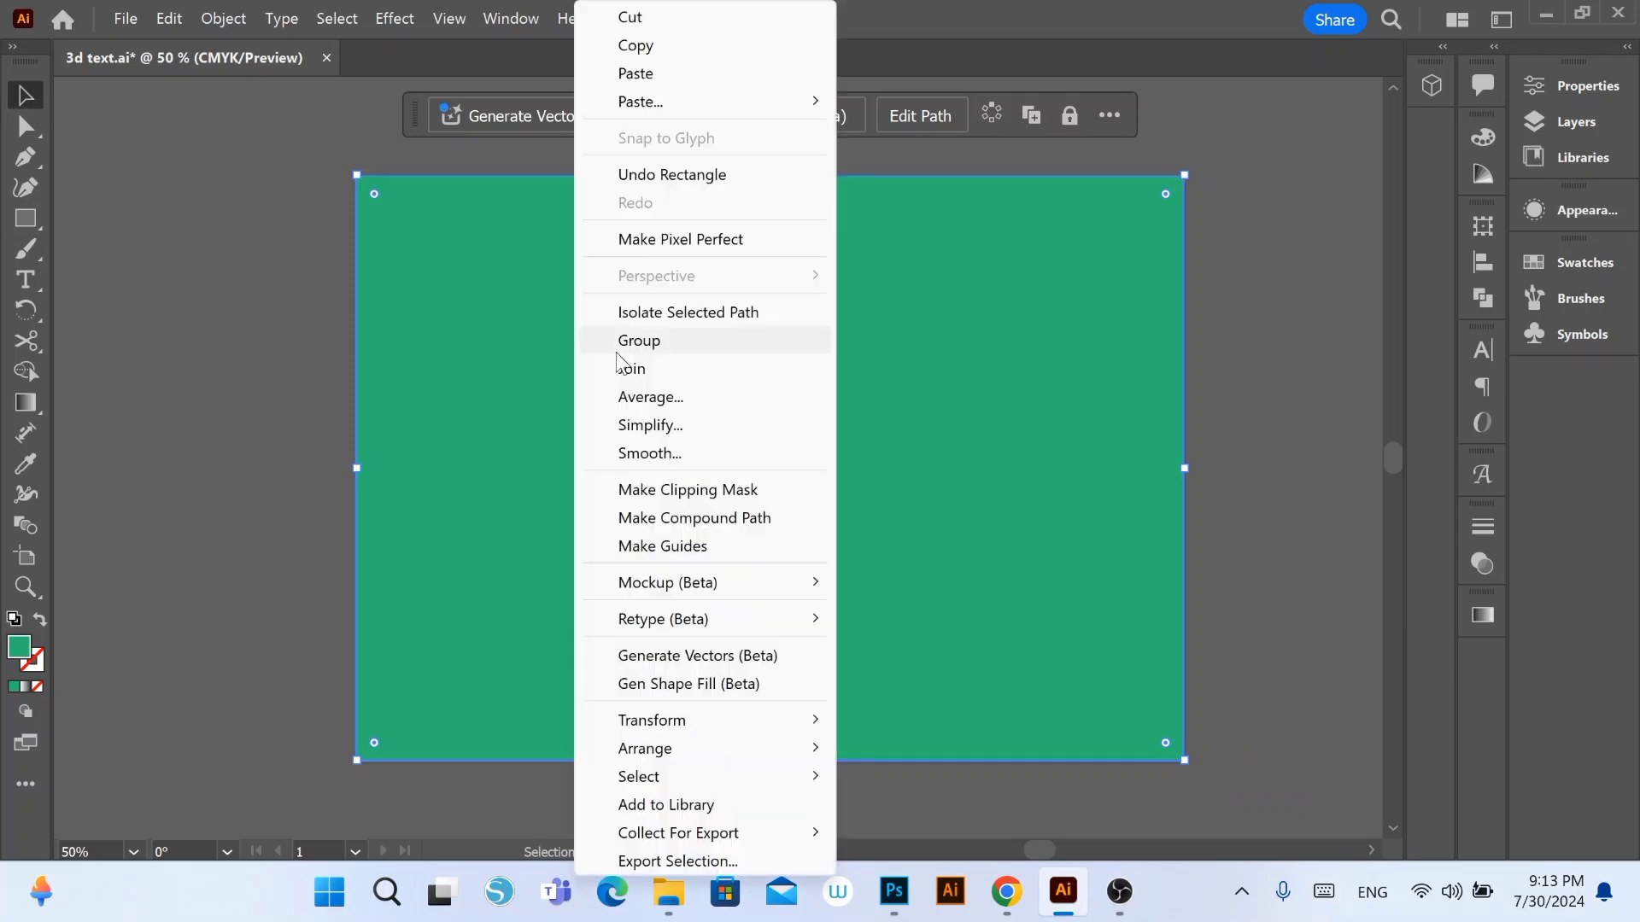
pyautogui.click(931, 834)
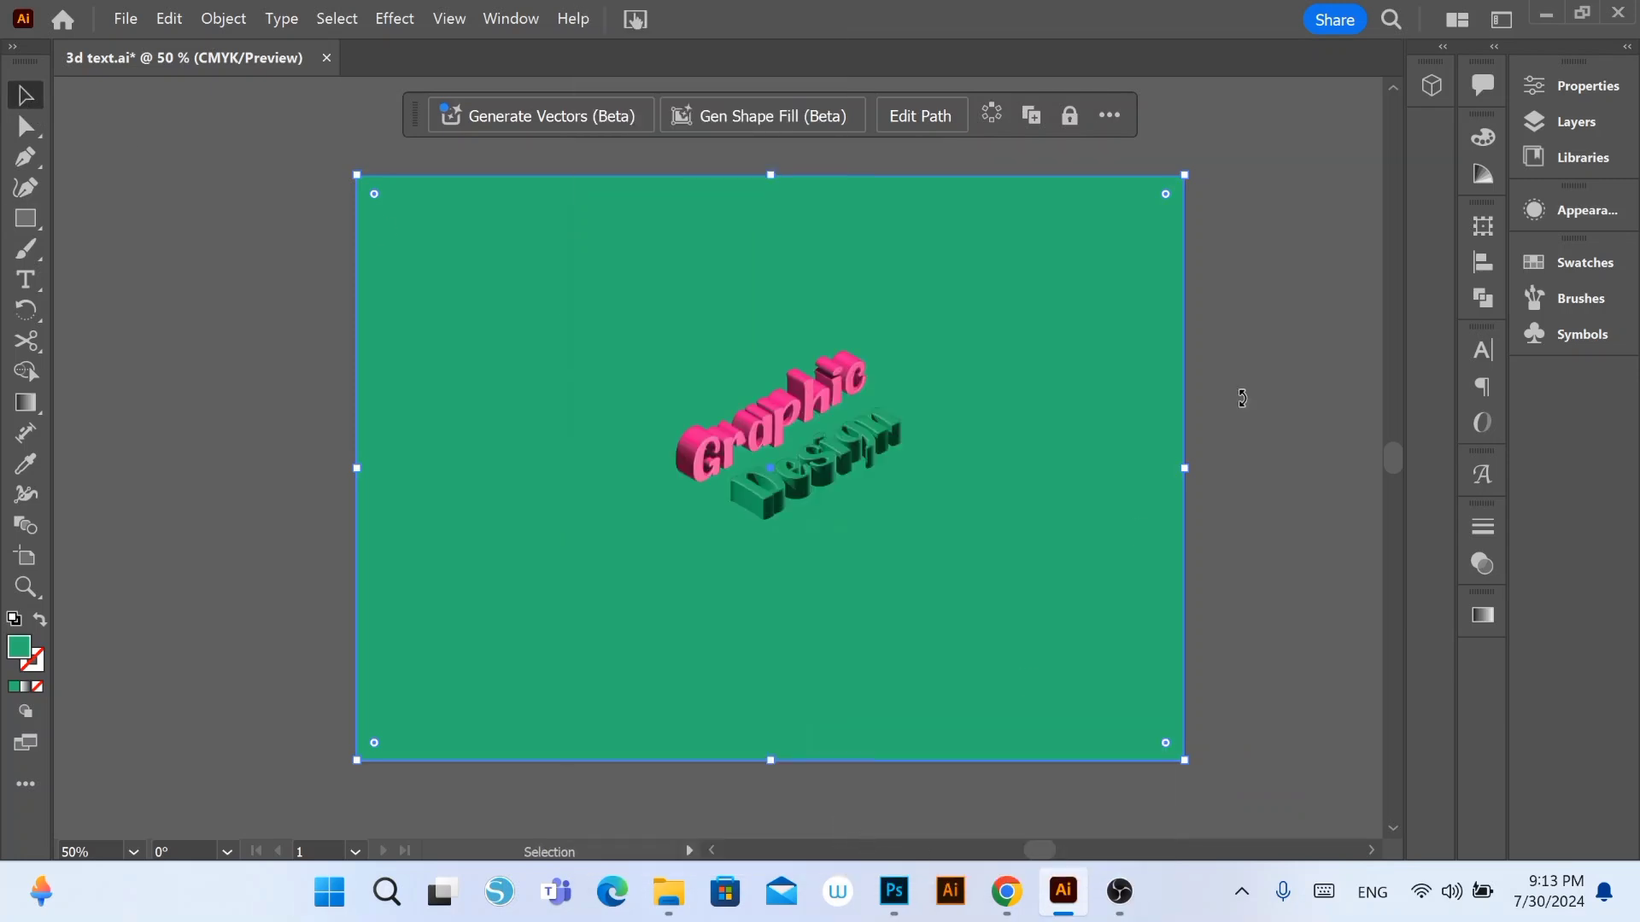
# Step: Fill the rectangle with a linear gradient, replacing the black end stop with green
pyautogui.click(1483, 615)
pyautogui.click(1260, 586)
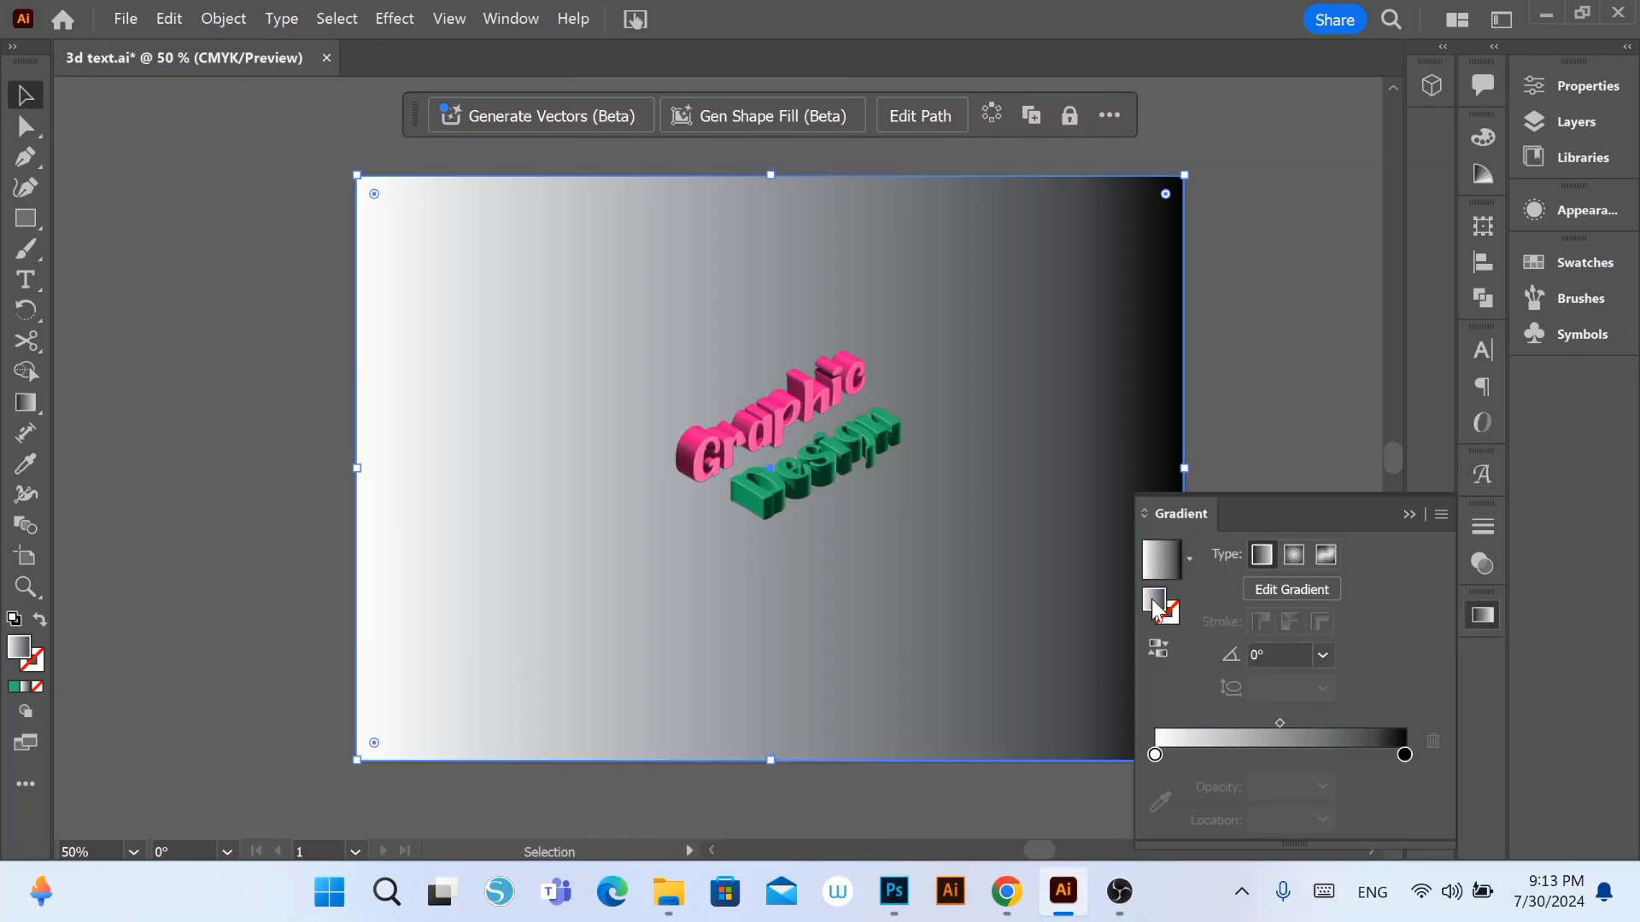
pyautogui.click(14, 687)
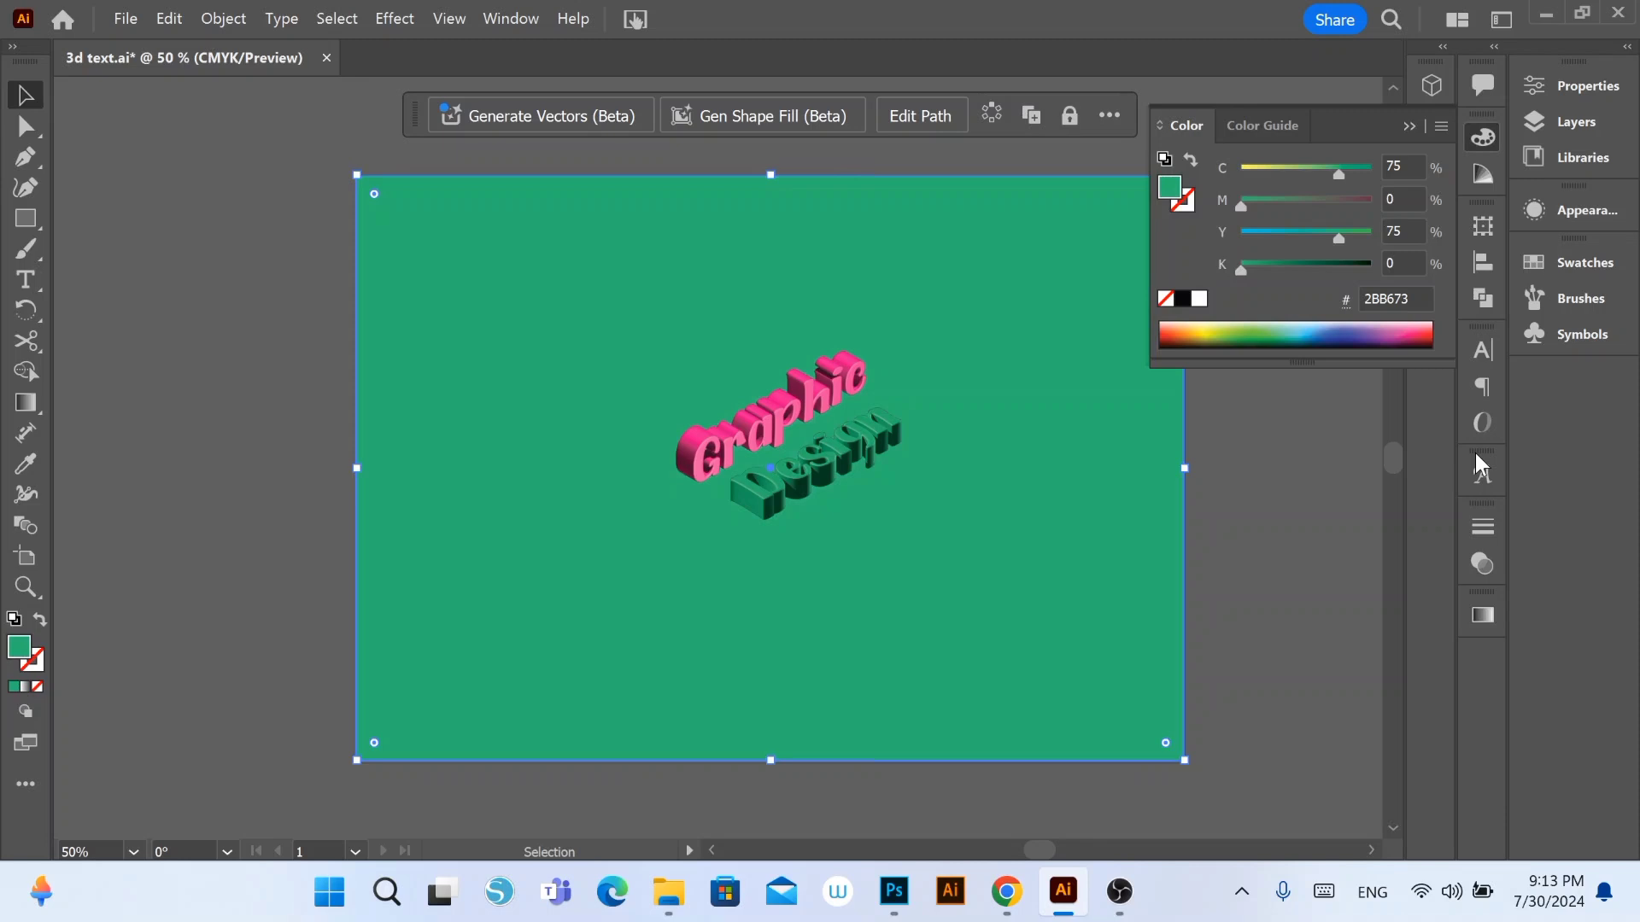
pyautogui.click(1483, 615)
pyautogui.click(1356, 759)
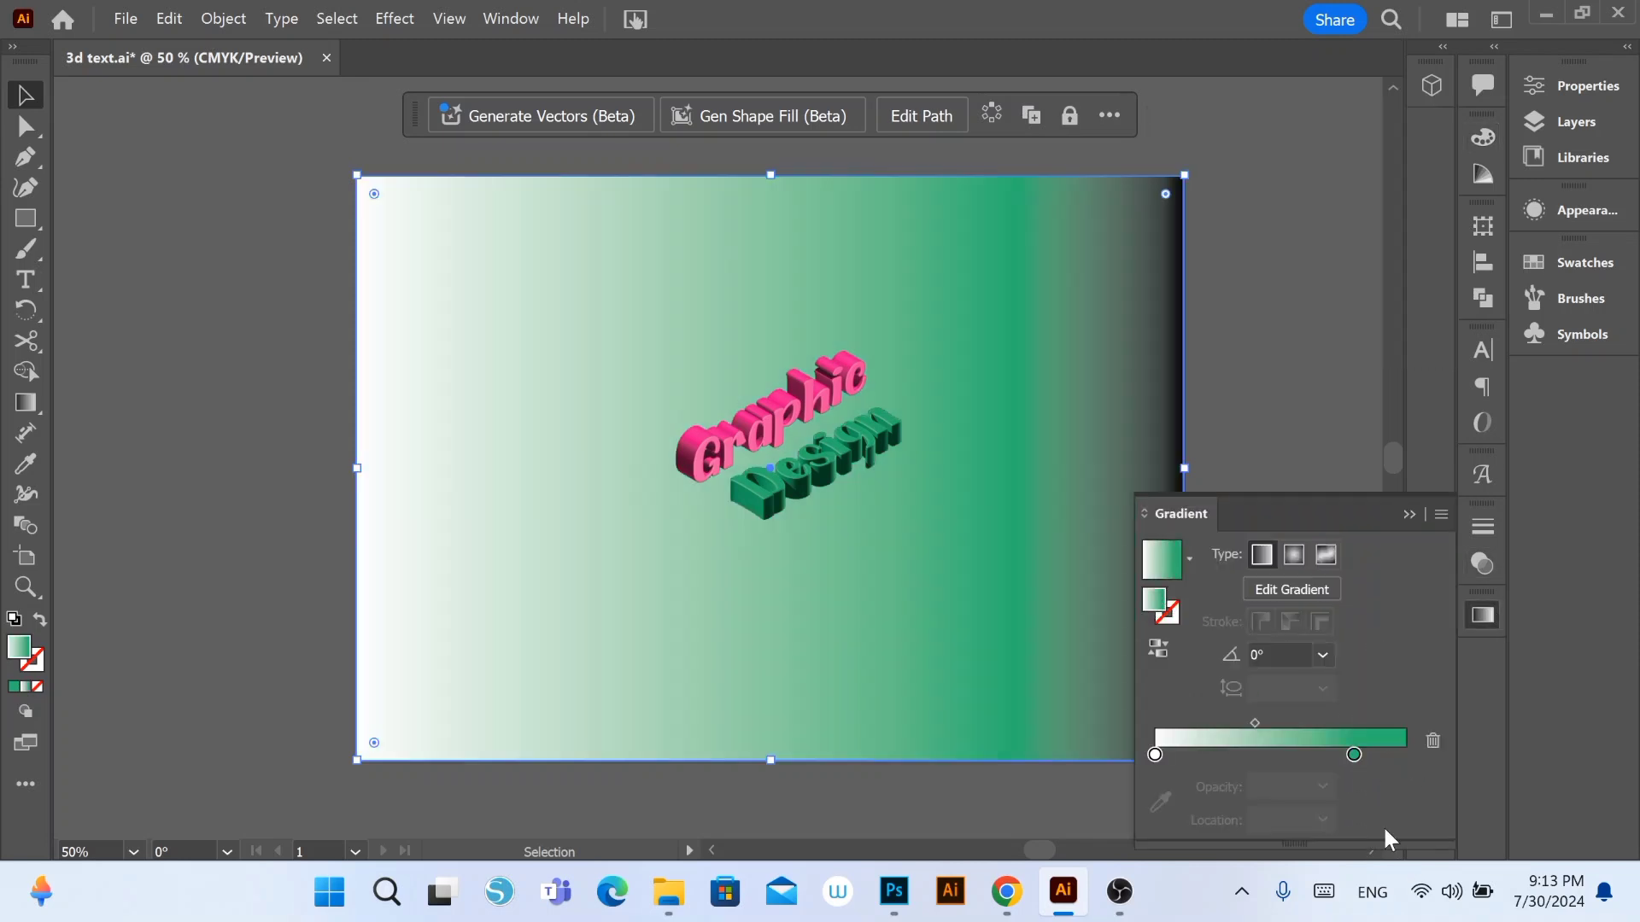
pyautogui.click(1405, 755)
pyautogui.press('Delete')
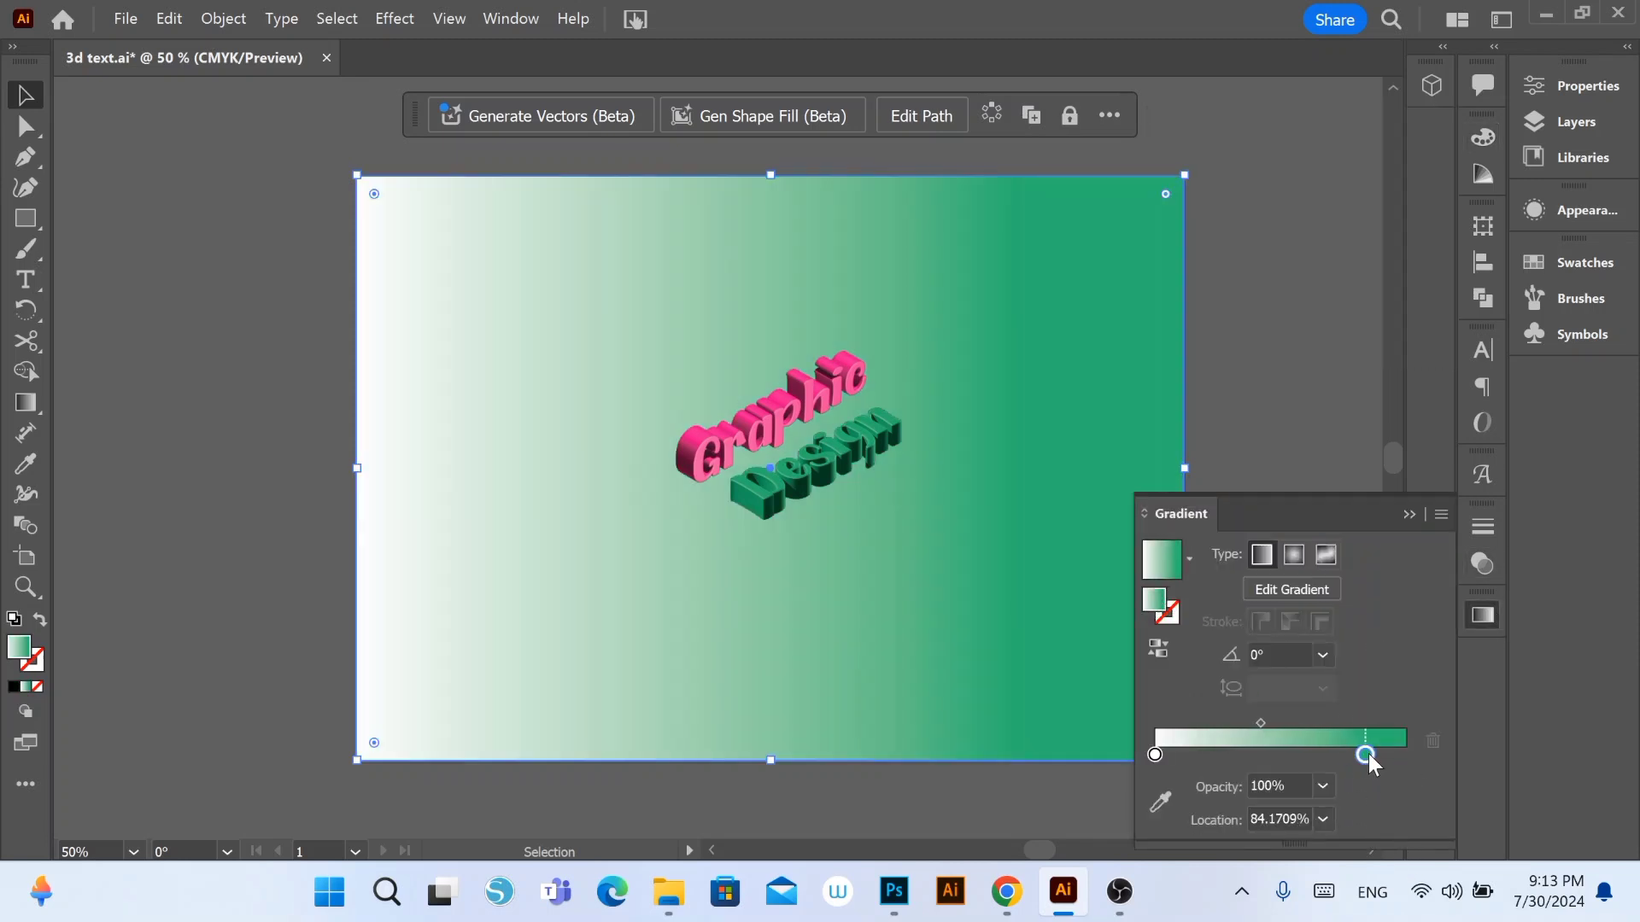
pyautogui.moveTo(1354, 755); pyautogui.dragTo(1405, 755)
# Step: Make the gradient's start stop deep magenta pink and widen the pink and green areas
pyautogui.click(1155, 754)
pyautogui.doubleClick(1155, 754)
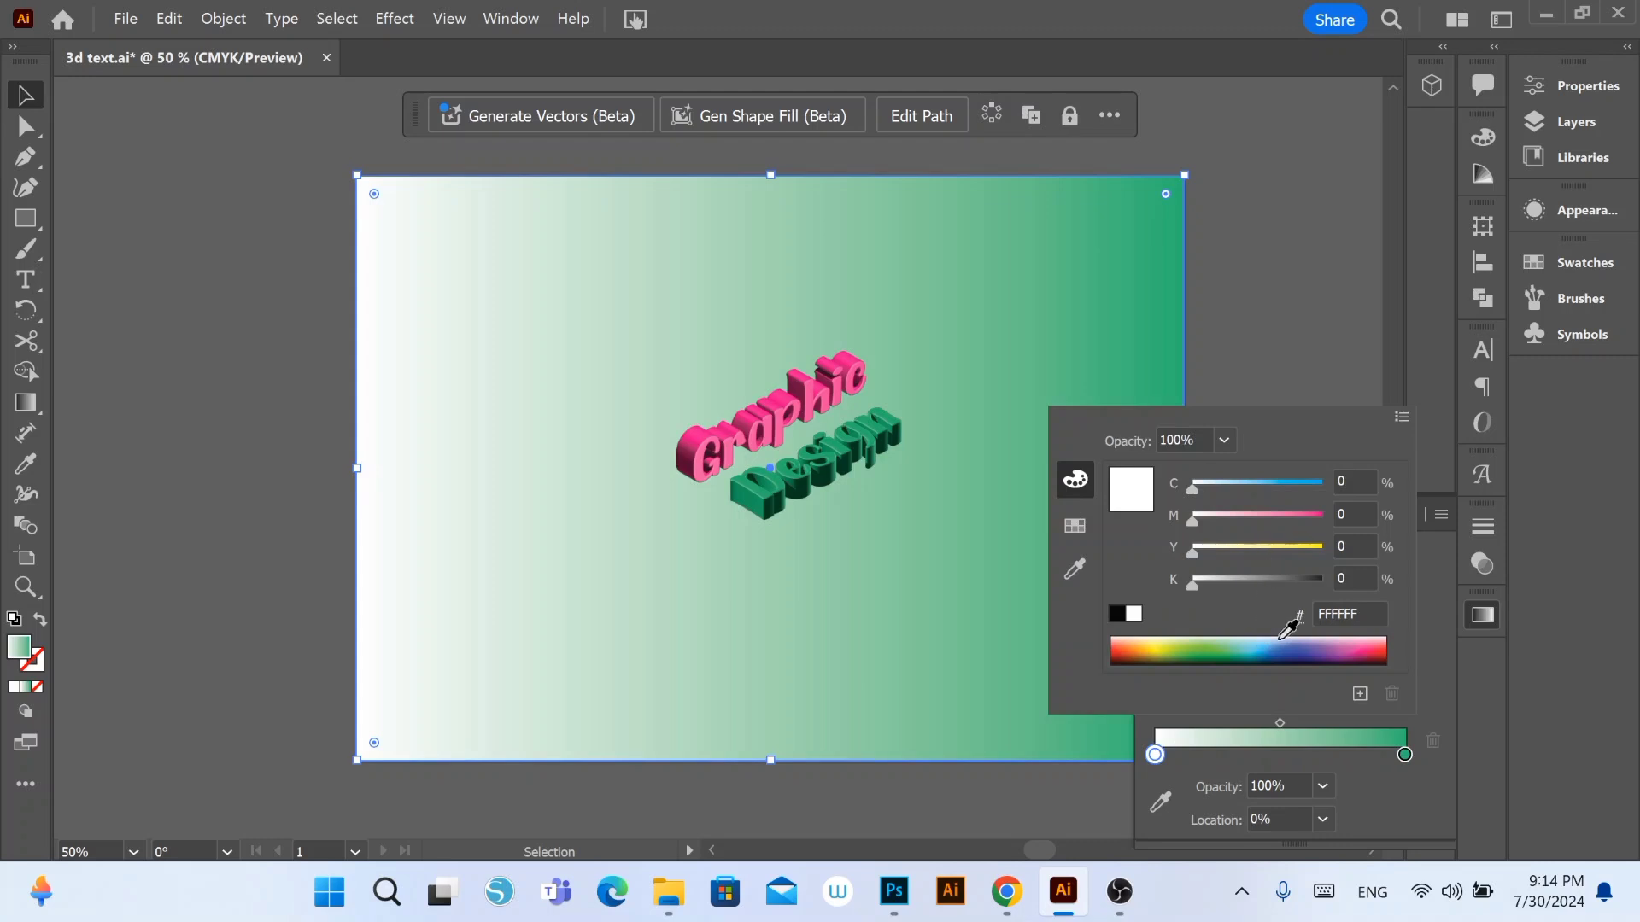
pyautogui.click(1075, 526)
pyautogui.click(1240, 470)
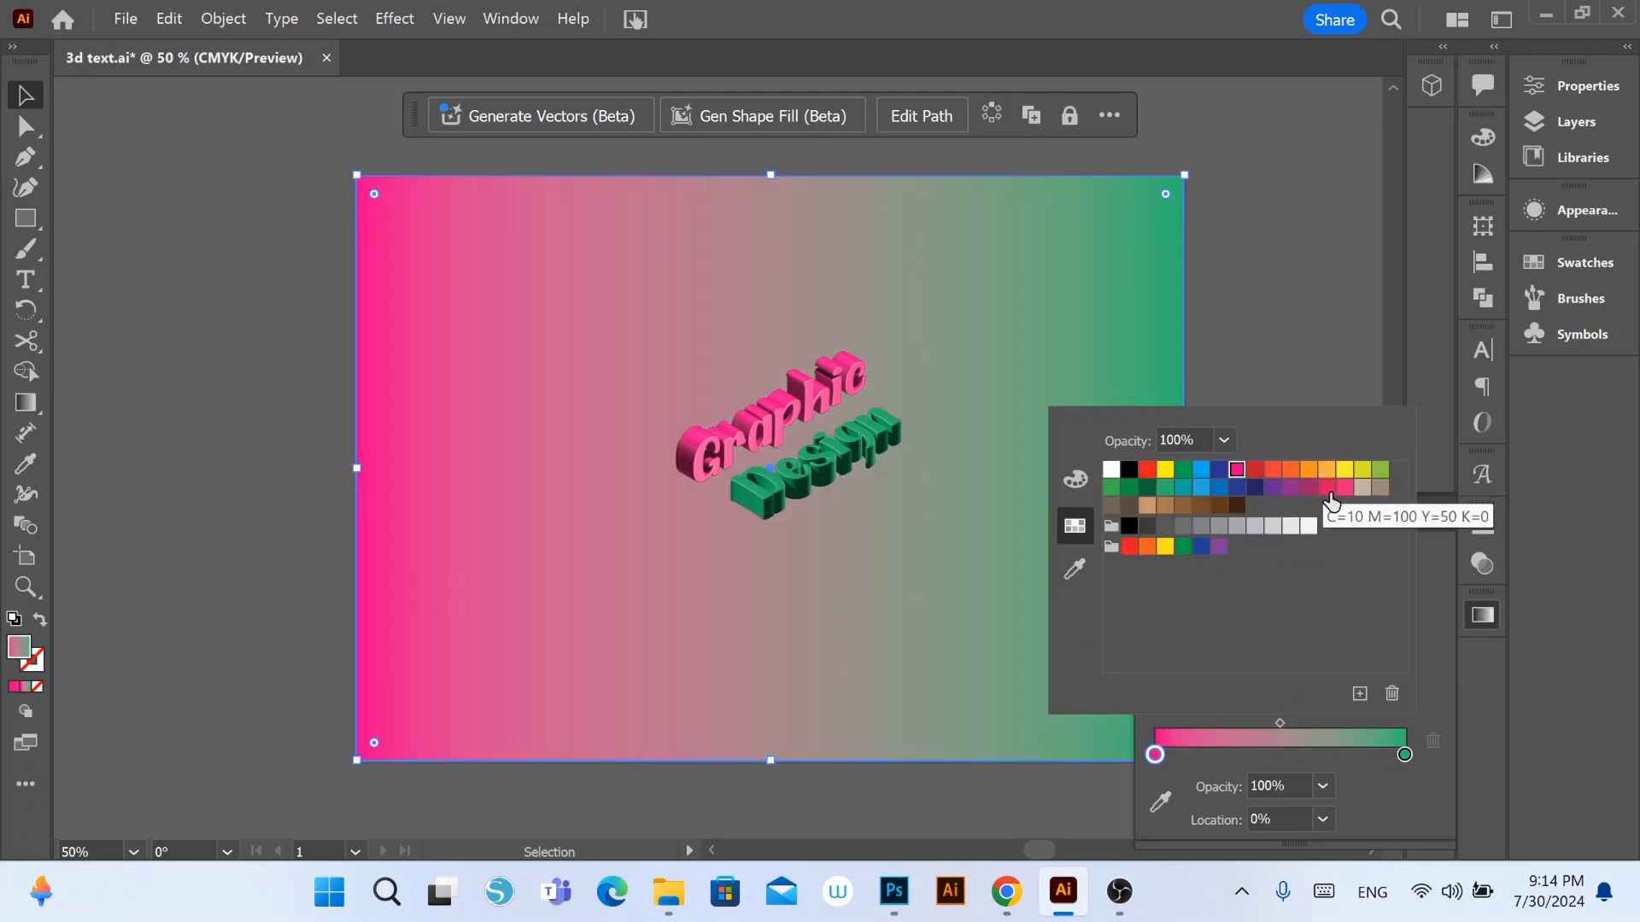
pyautogui.click(1237, 472)
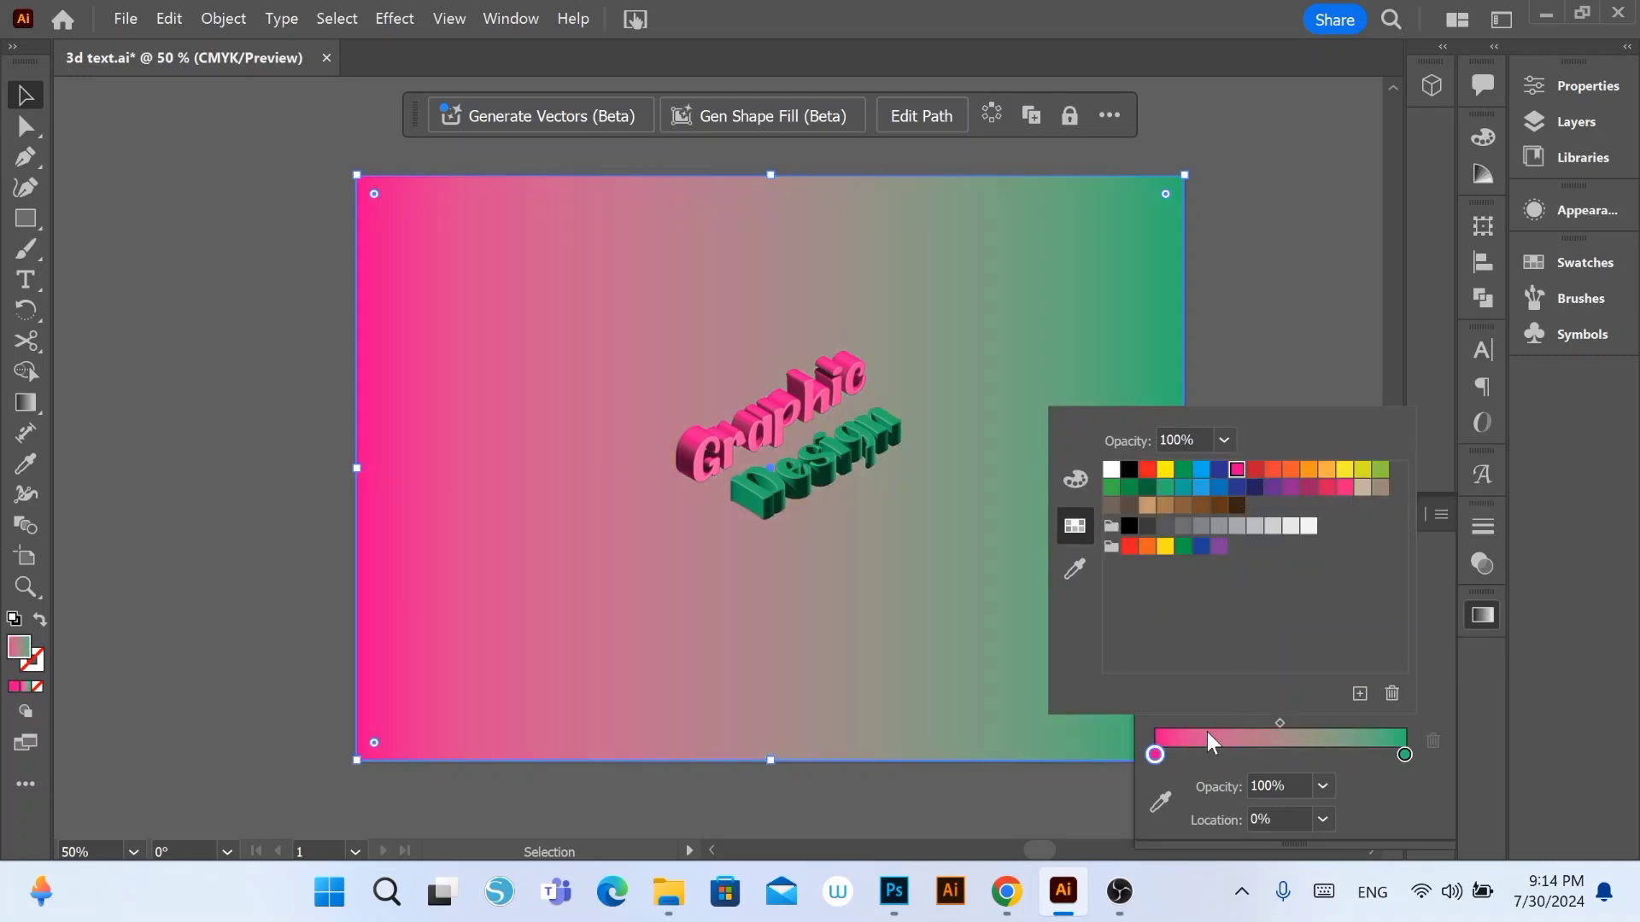
pyautogui.moveTo(1155, 754); pyautogui.dragTo(1246, 754)
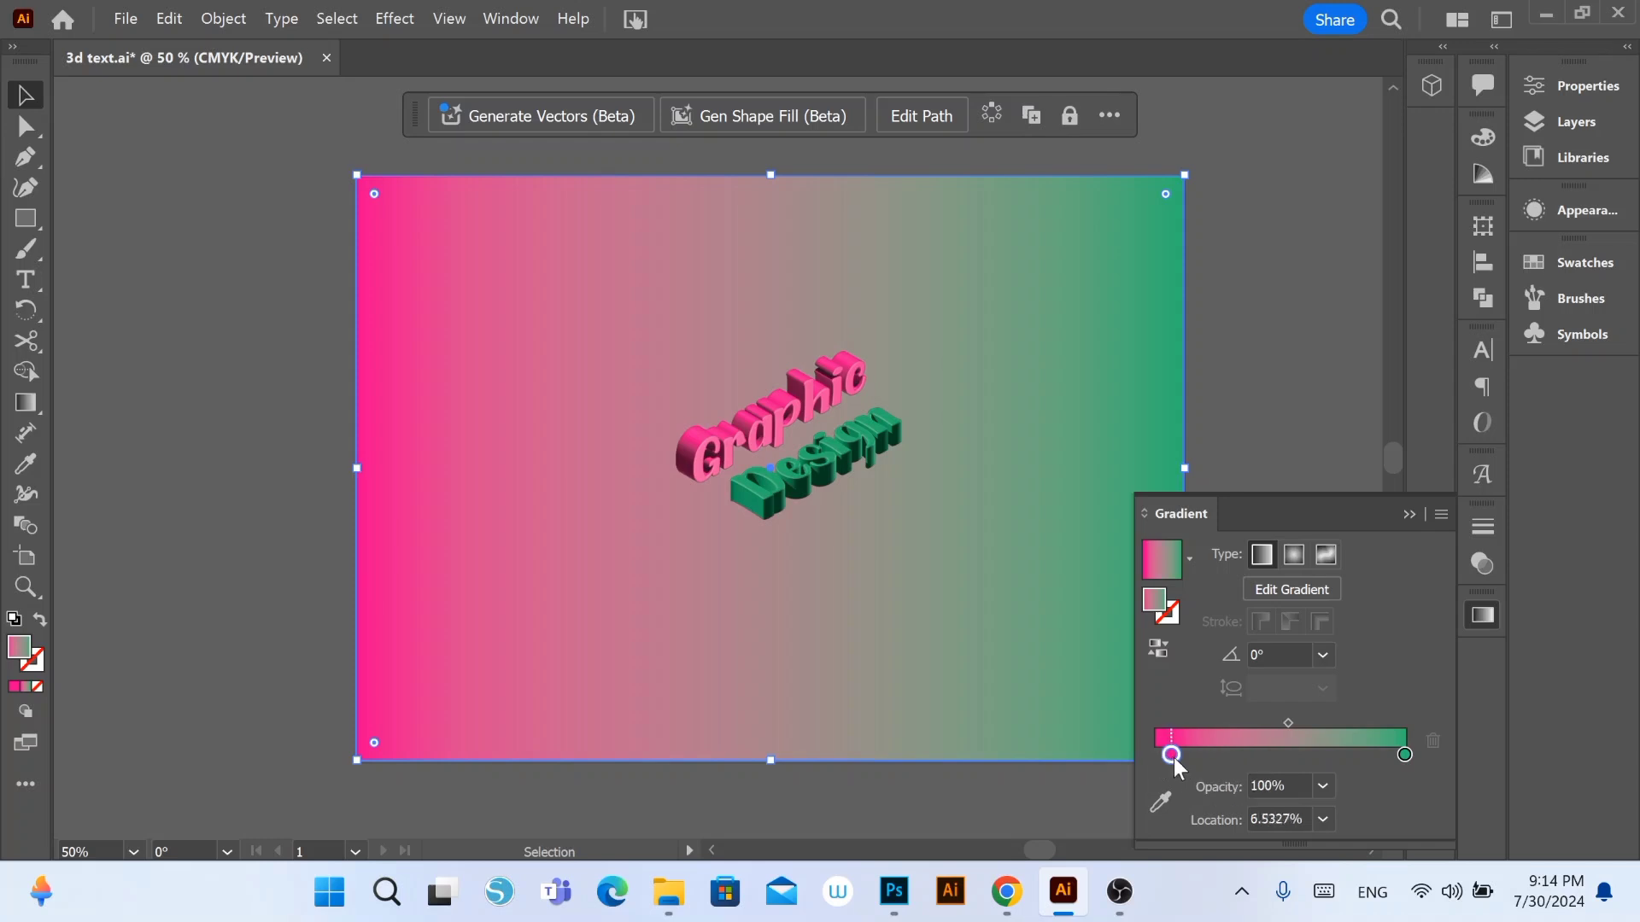
pyautogui.moveTo(1404, 755); pyautogui.dragTo(1316, 755)
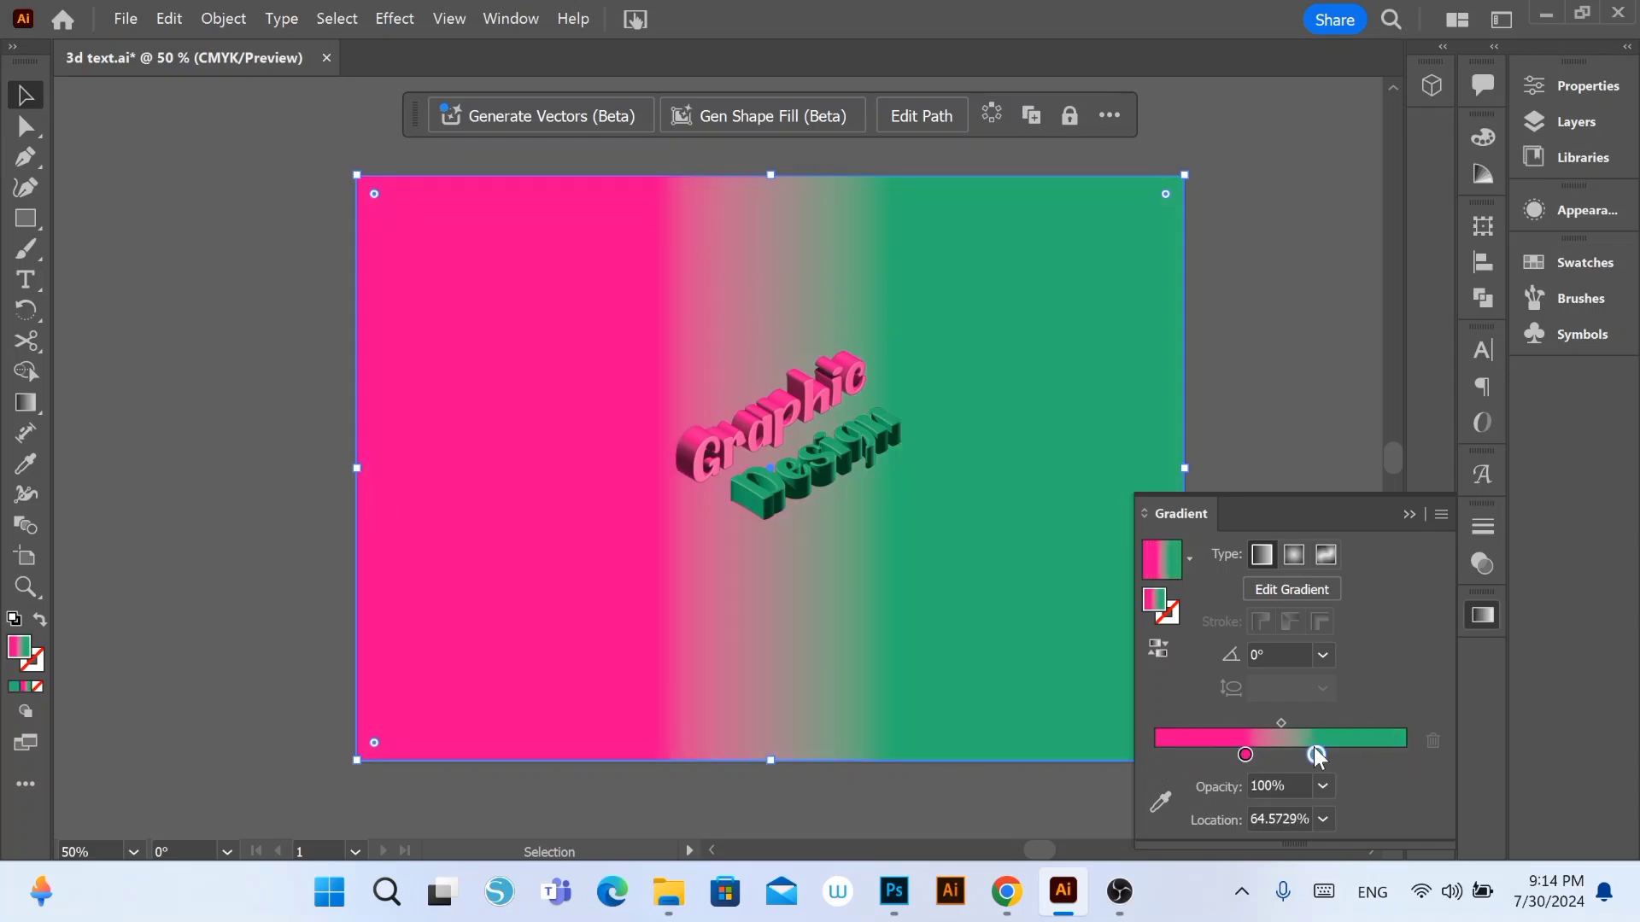
# Step: Angle the gradient diagonally from the top-left toward the bottom-right
pyautogui.click(31, 405)
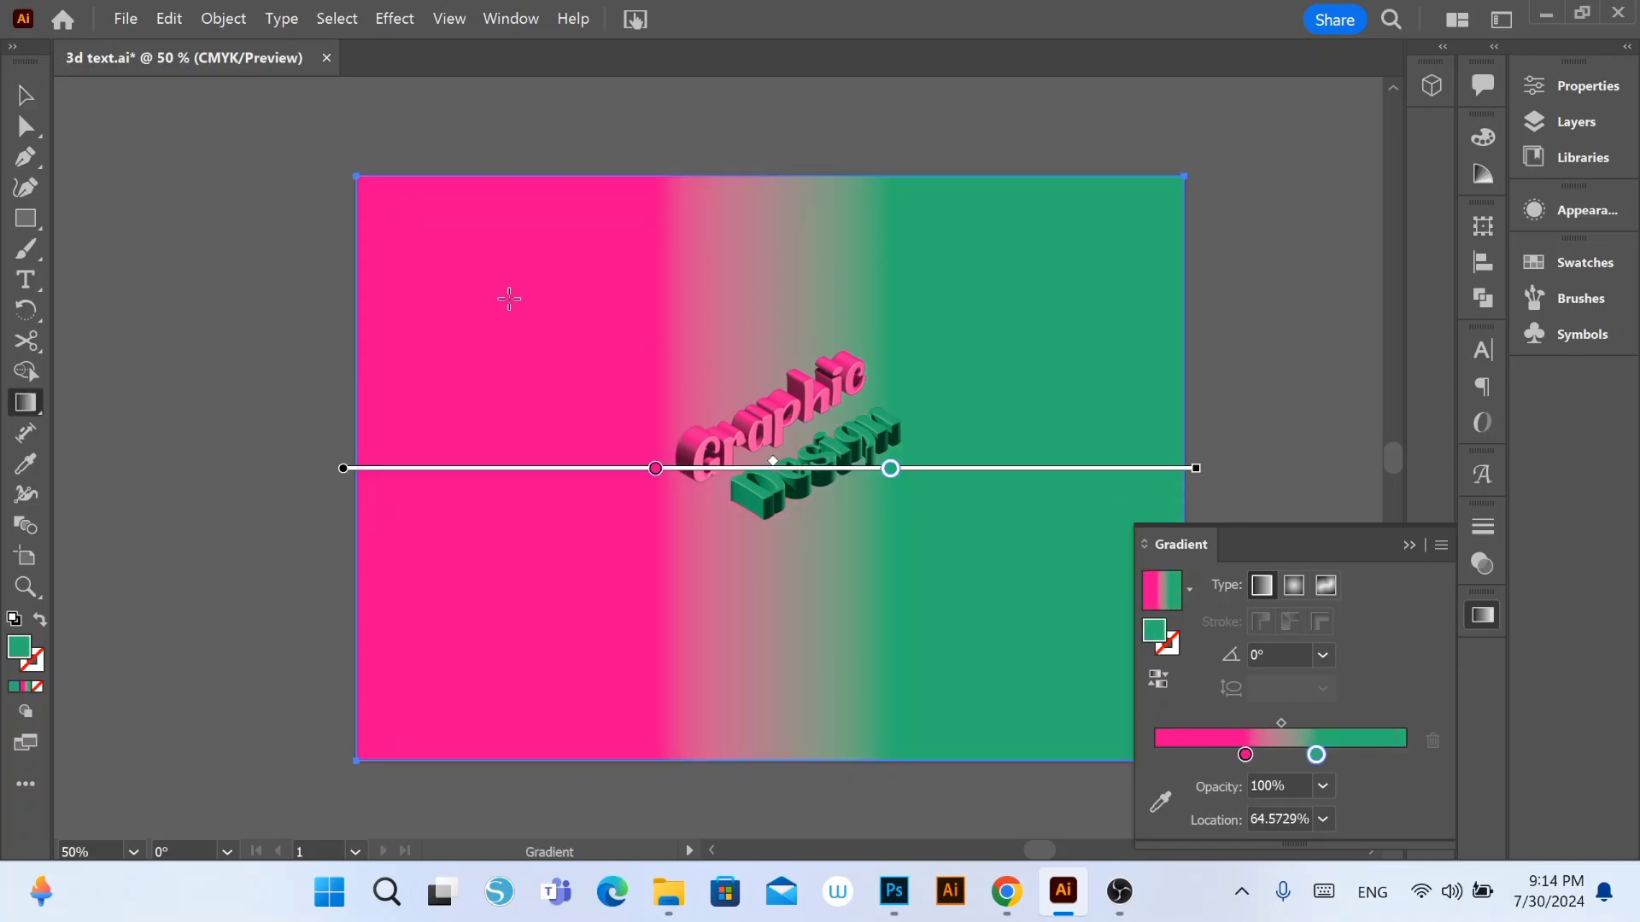
pyautogui.moveTo(369, 189); pyautogui.dragTo(1144, 728)
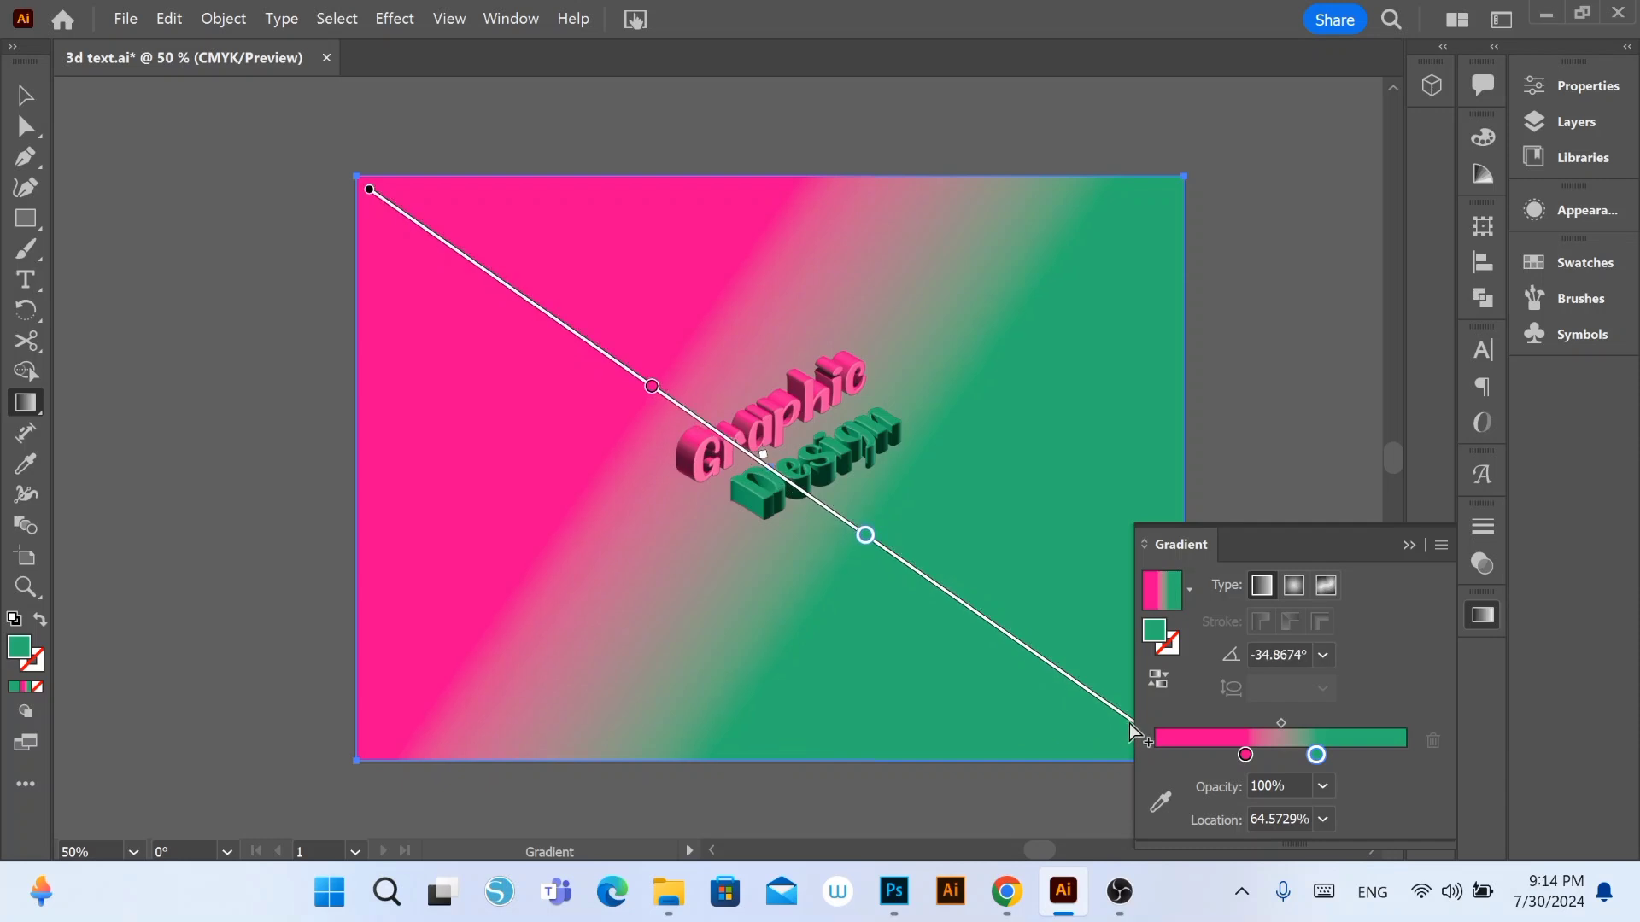
pyautogui.click(1410, 545)
pyautogui.moveTo(624, 168)
pyautogui.mouseDown()
pyautogui.moveTo(1004, 778)
pyautogui.moveTo(1014, 824)
pyautogui.mouseUp()
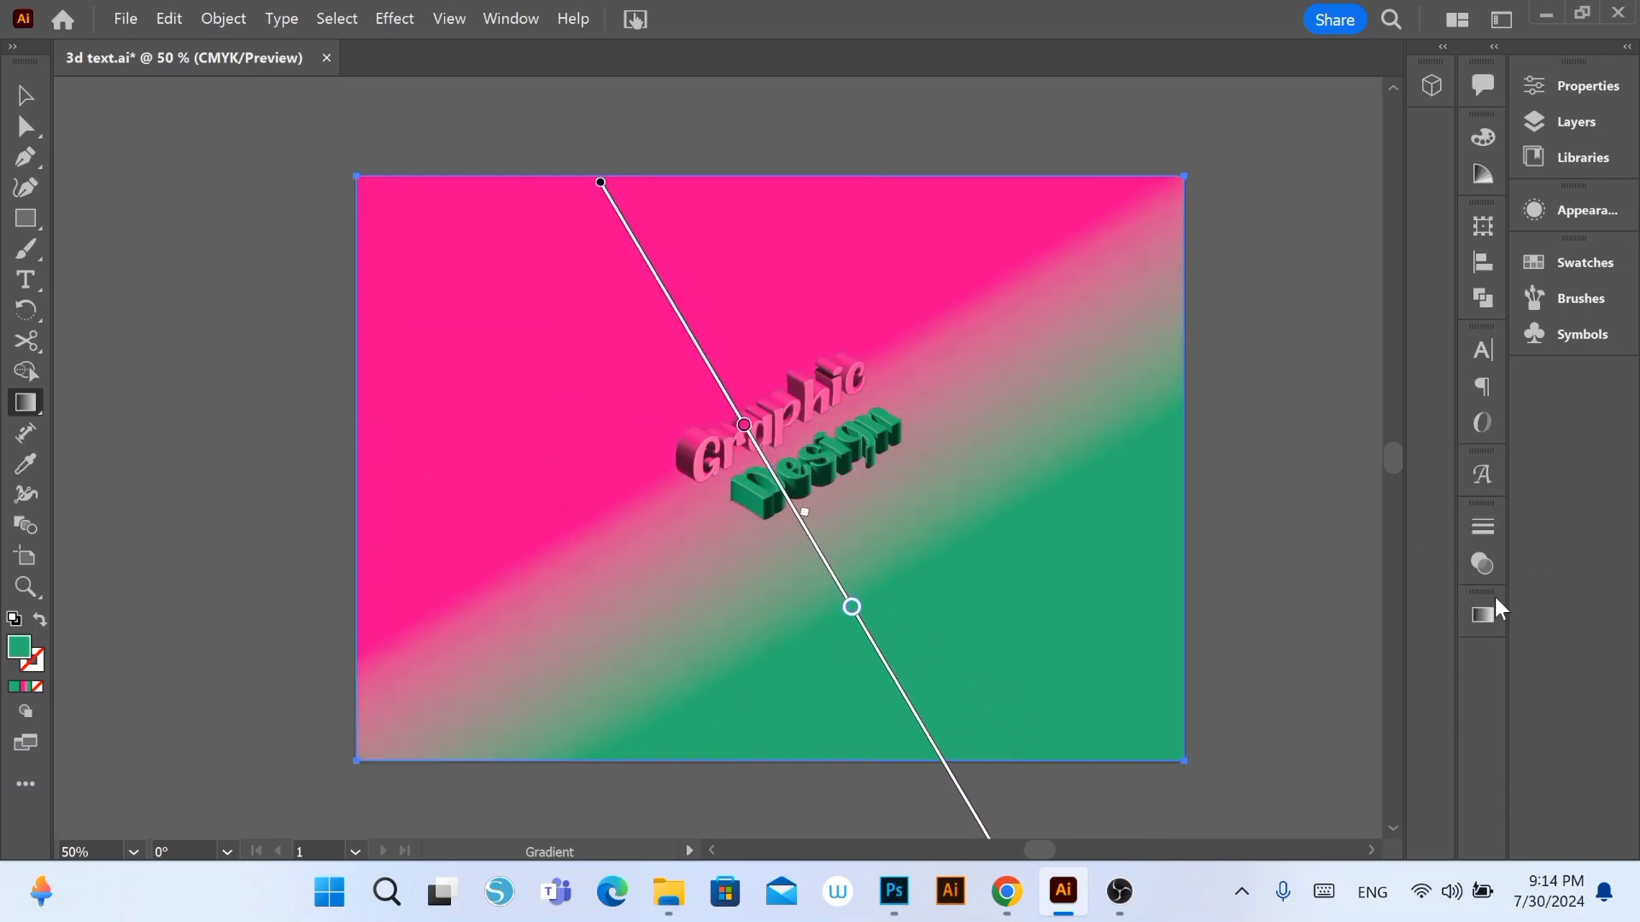
# Step: Adjust the pink and green stop positions, trying orange, blue and teal ends before keeping green
pyautogui.click(1471, 622)
pyautogui.moveTo(1246, 756); pyautogui.dragTo(1189, 756)
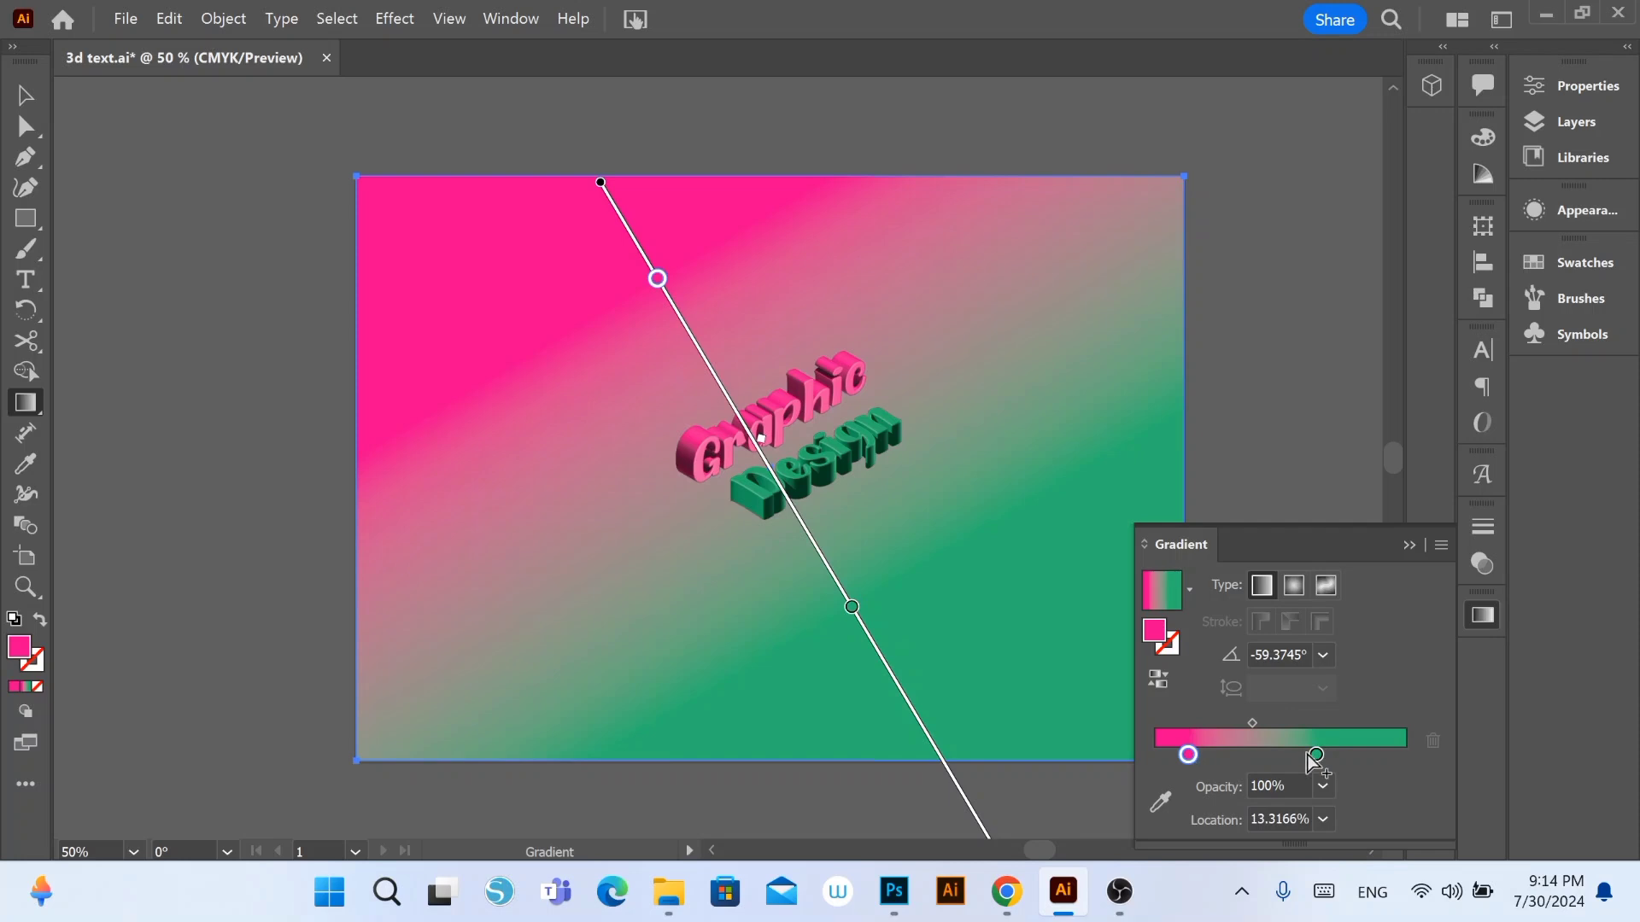
pyautogui.moveTo(1315, 755); pyautogui.dragTo(1372, 755)
pyautogui.doubleClick(1376, 756)
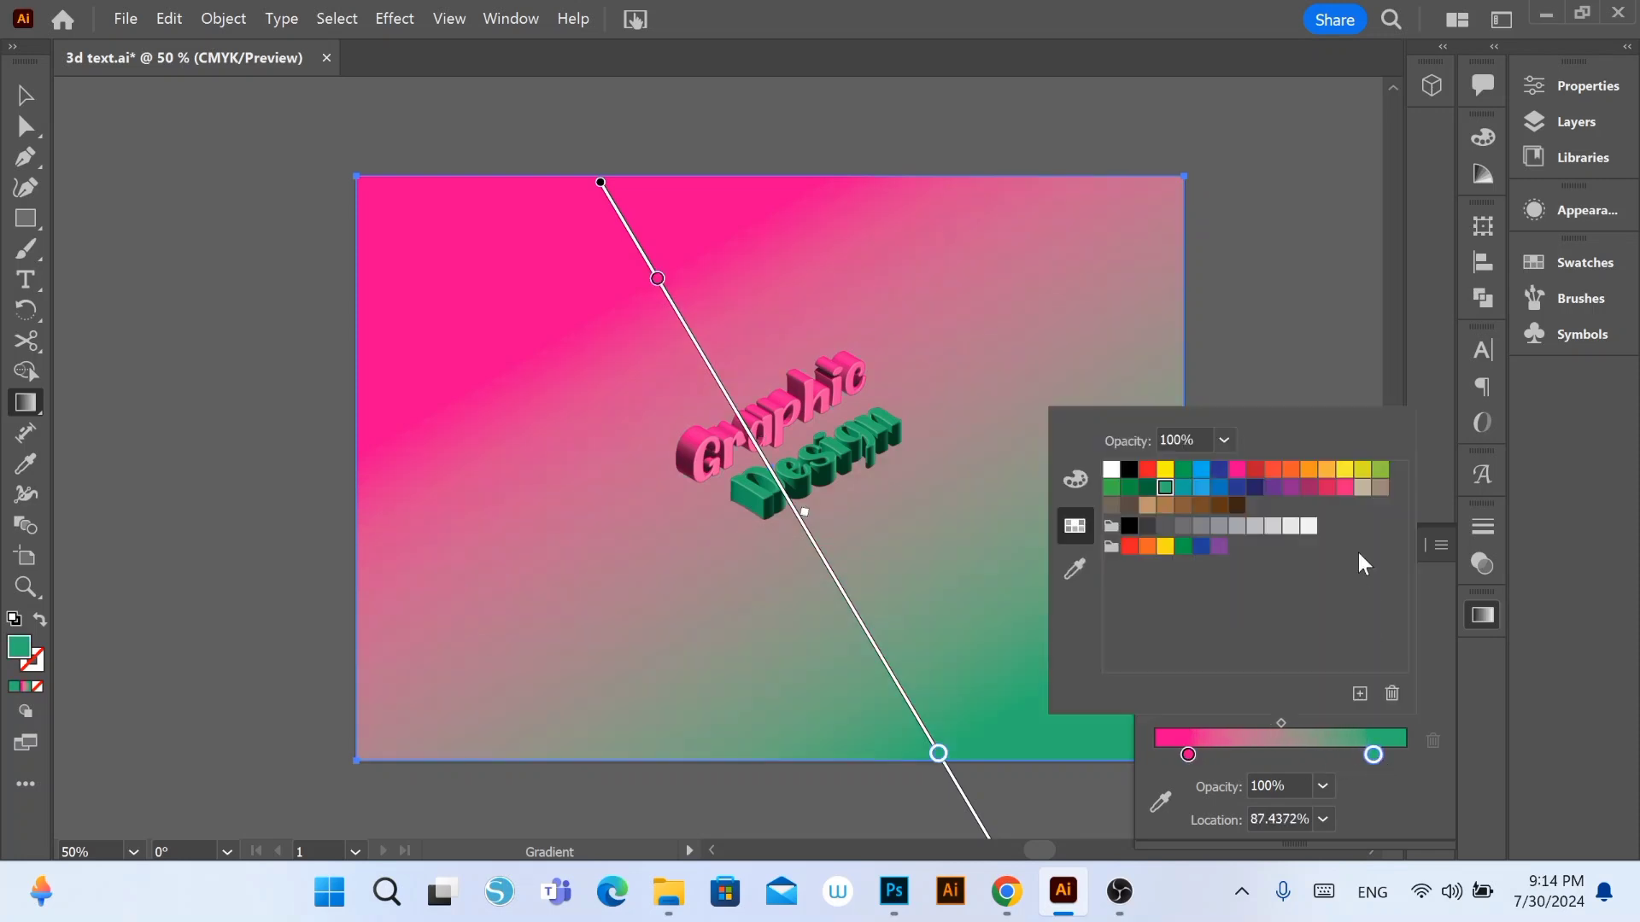
pyautogui.click(1326, 485)
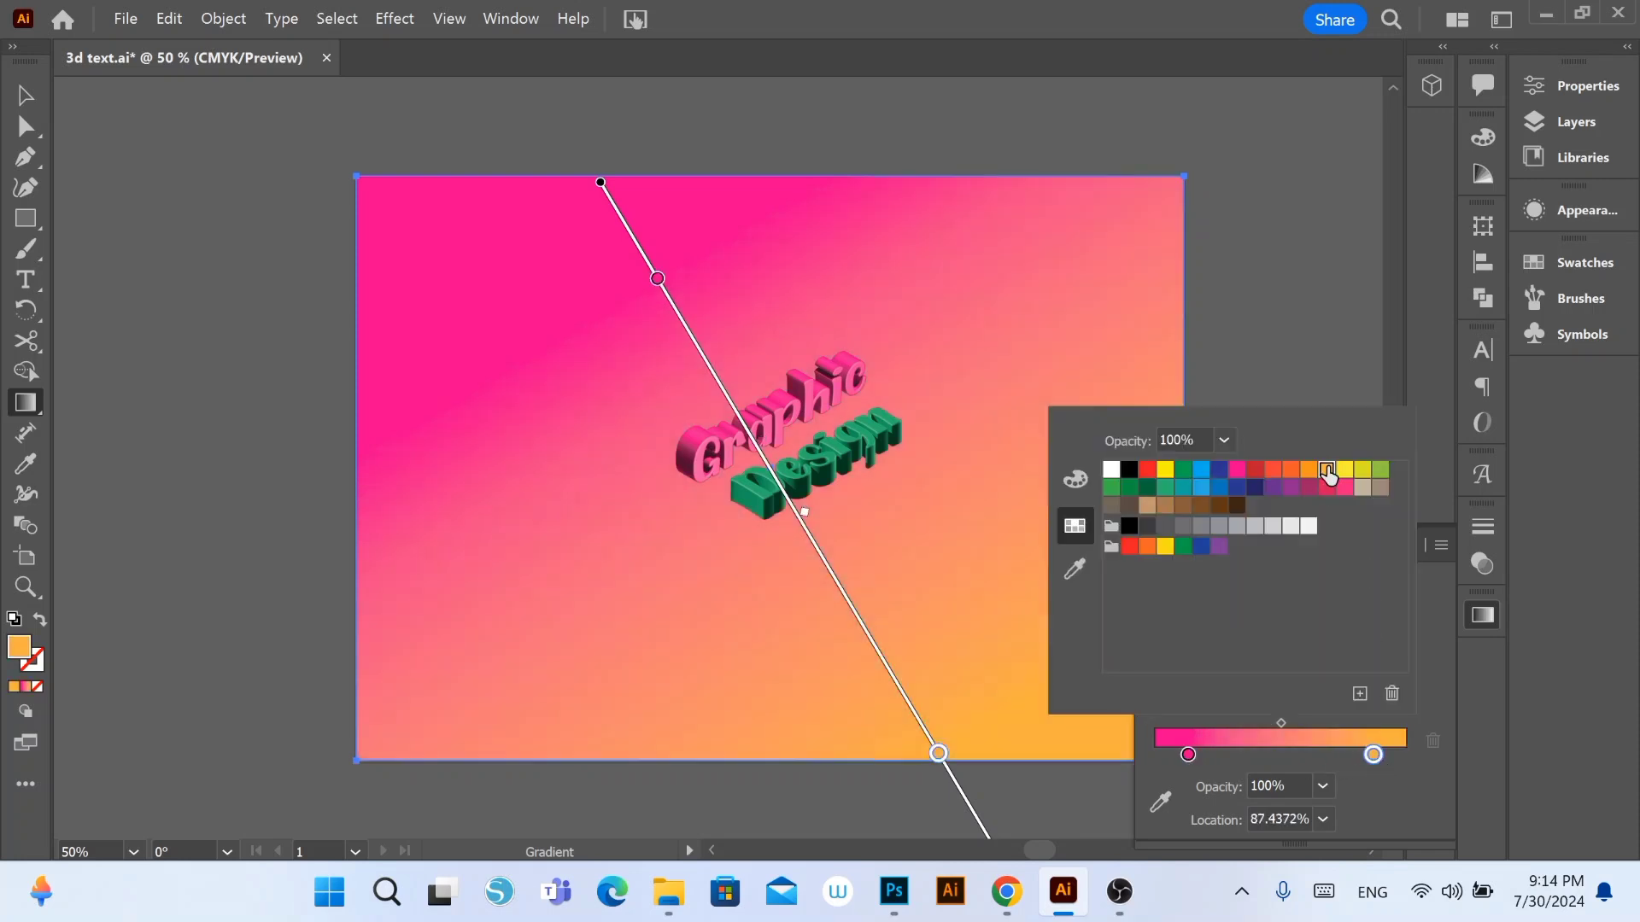
pyautogui.click(1201, 488)
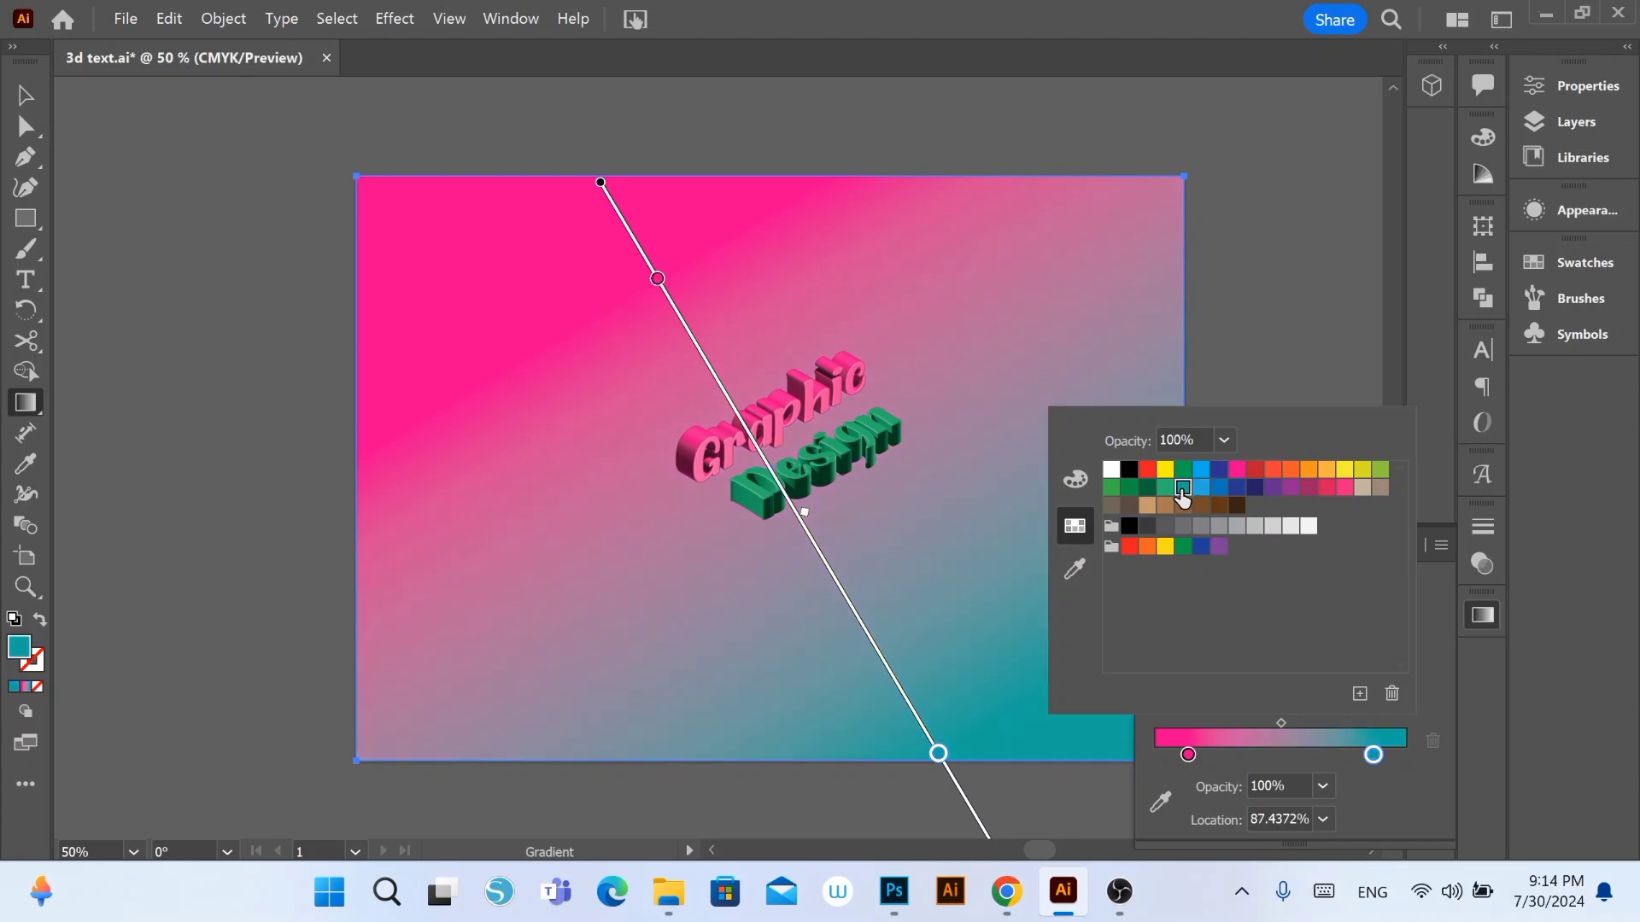
pyautogui.click(1183, 469)
pyautogui.click(1183, 547)
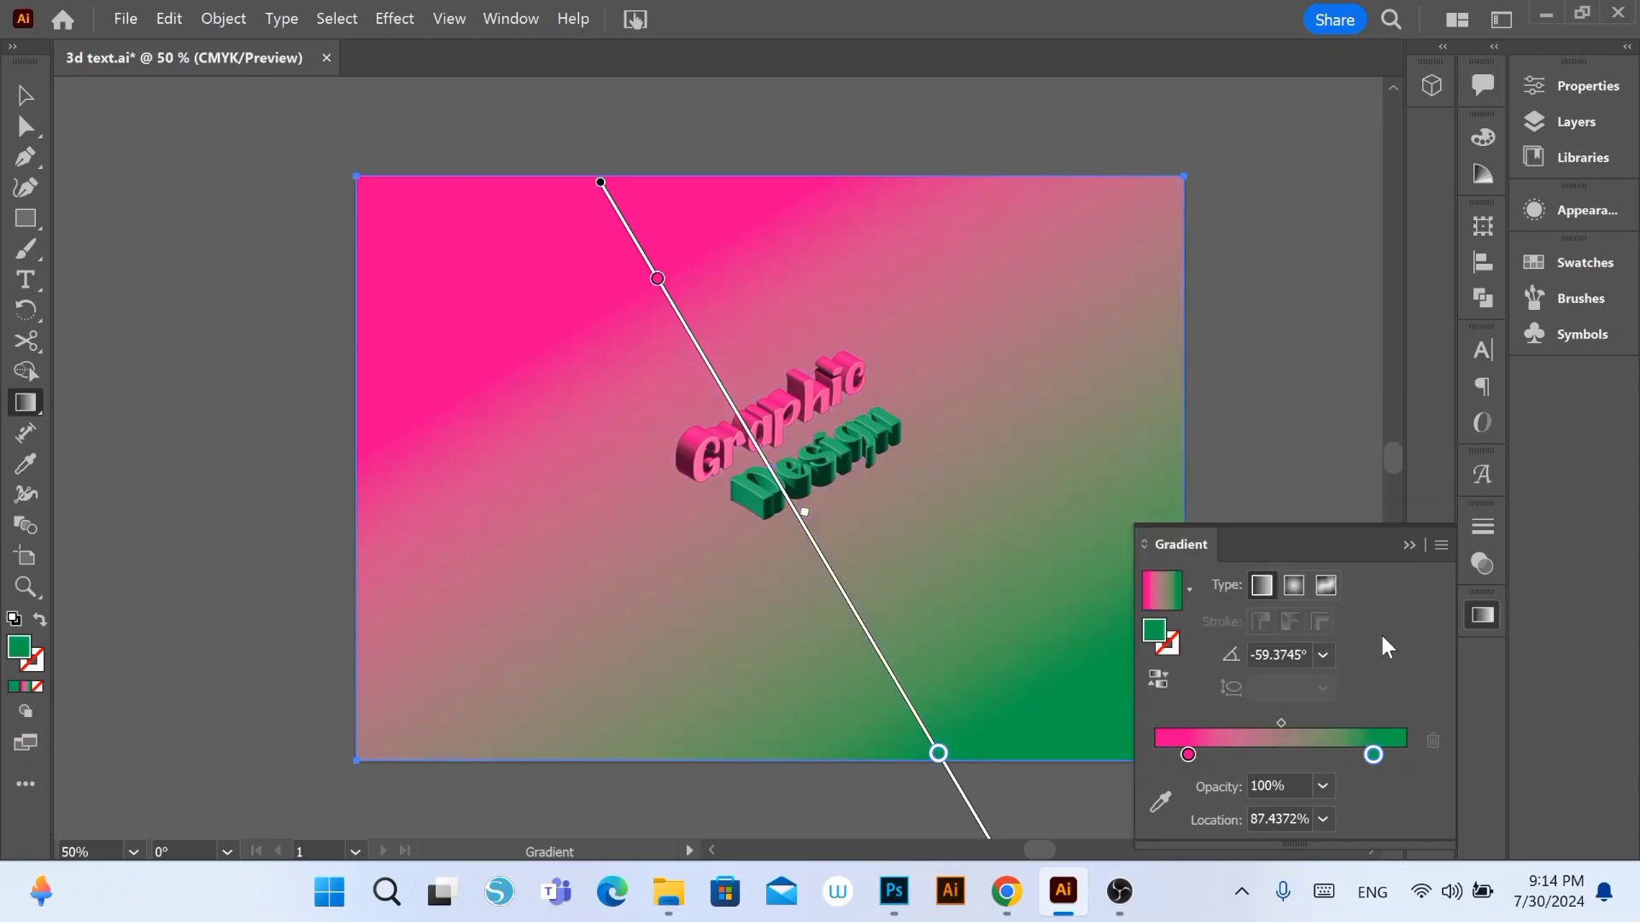
pyautogui.click(1409, 544)
# Step: Zoom in with the Selection tool and clear the selection, leaving the background deselected
pyautogui.press('v')
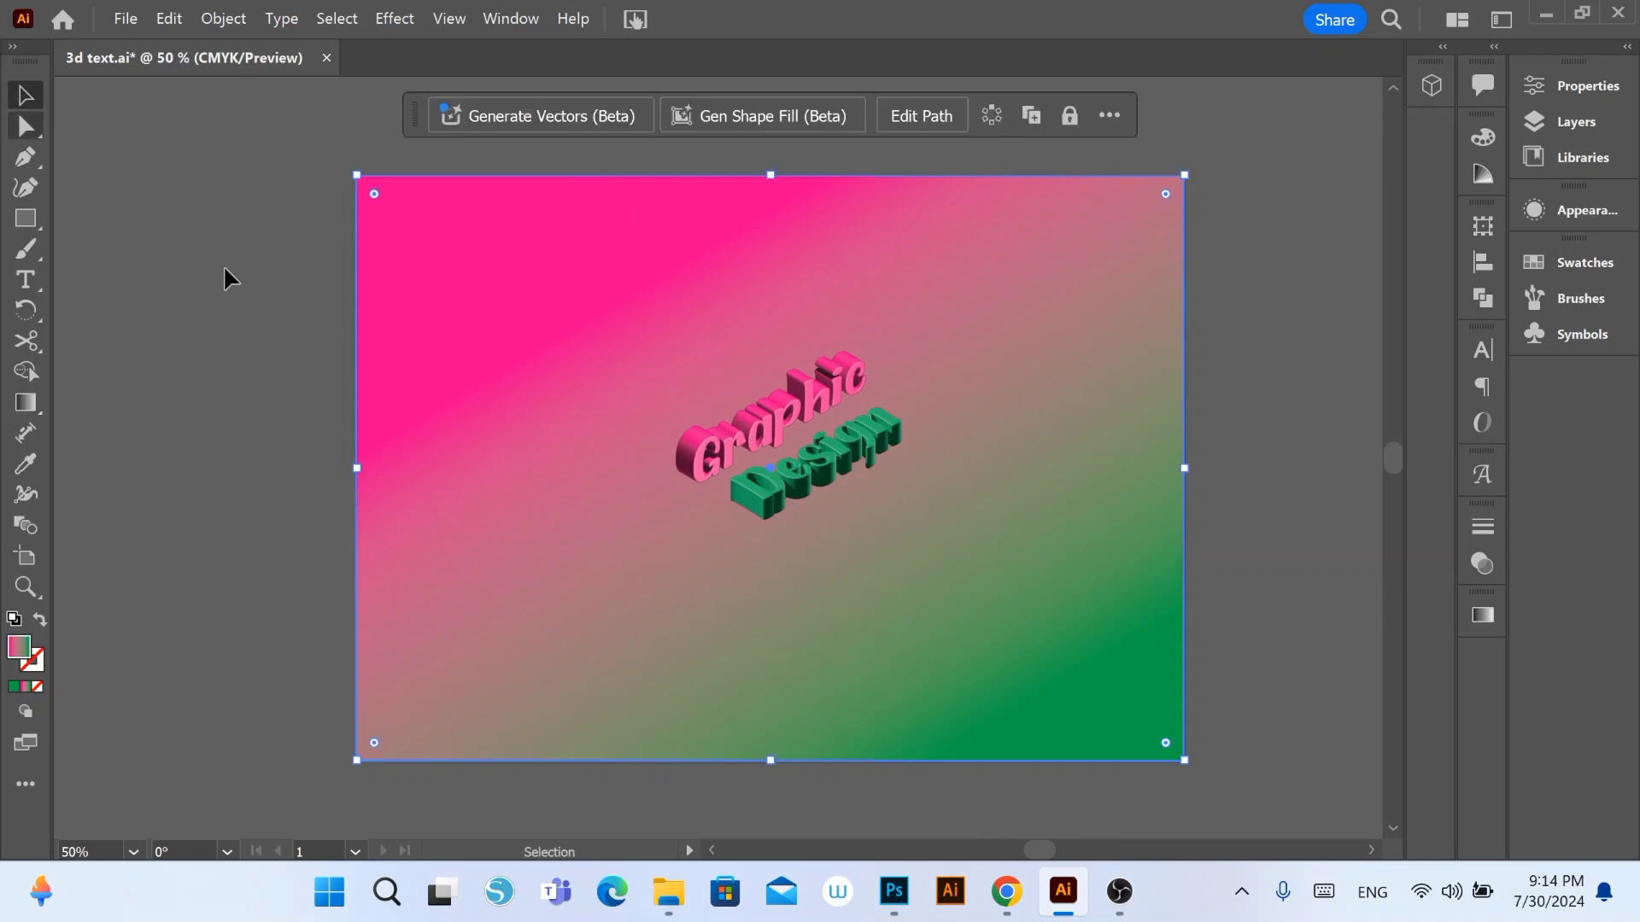
pyautogui.scroll(1, 674, 389)
pyautogui.scroll(1, 1098, 575)
pyautogui.scroll(1, 823, 523)
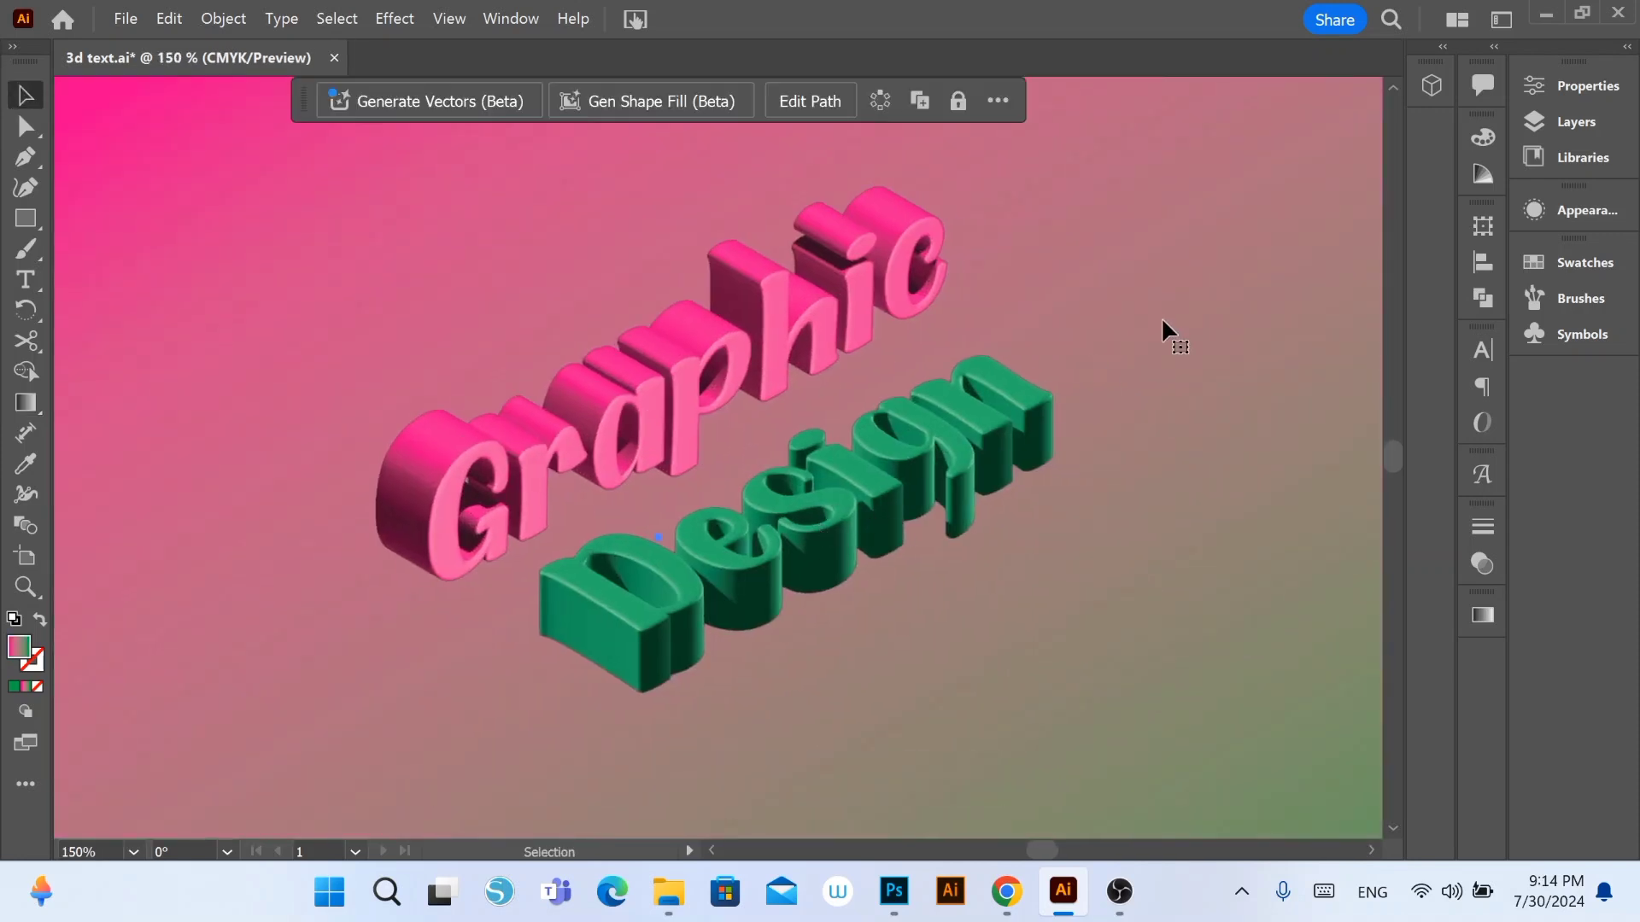
pyautogui.click(1196, 312)
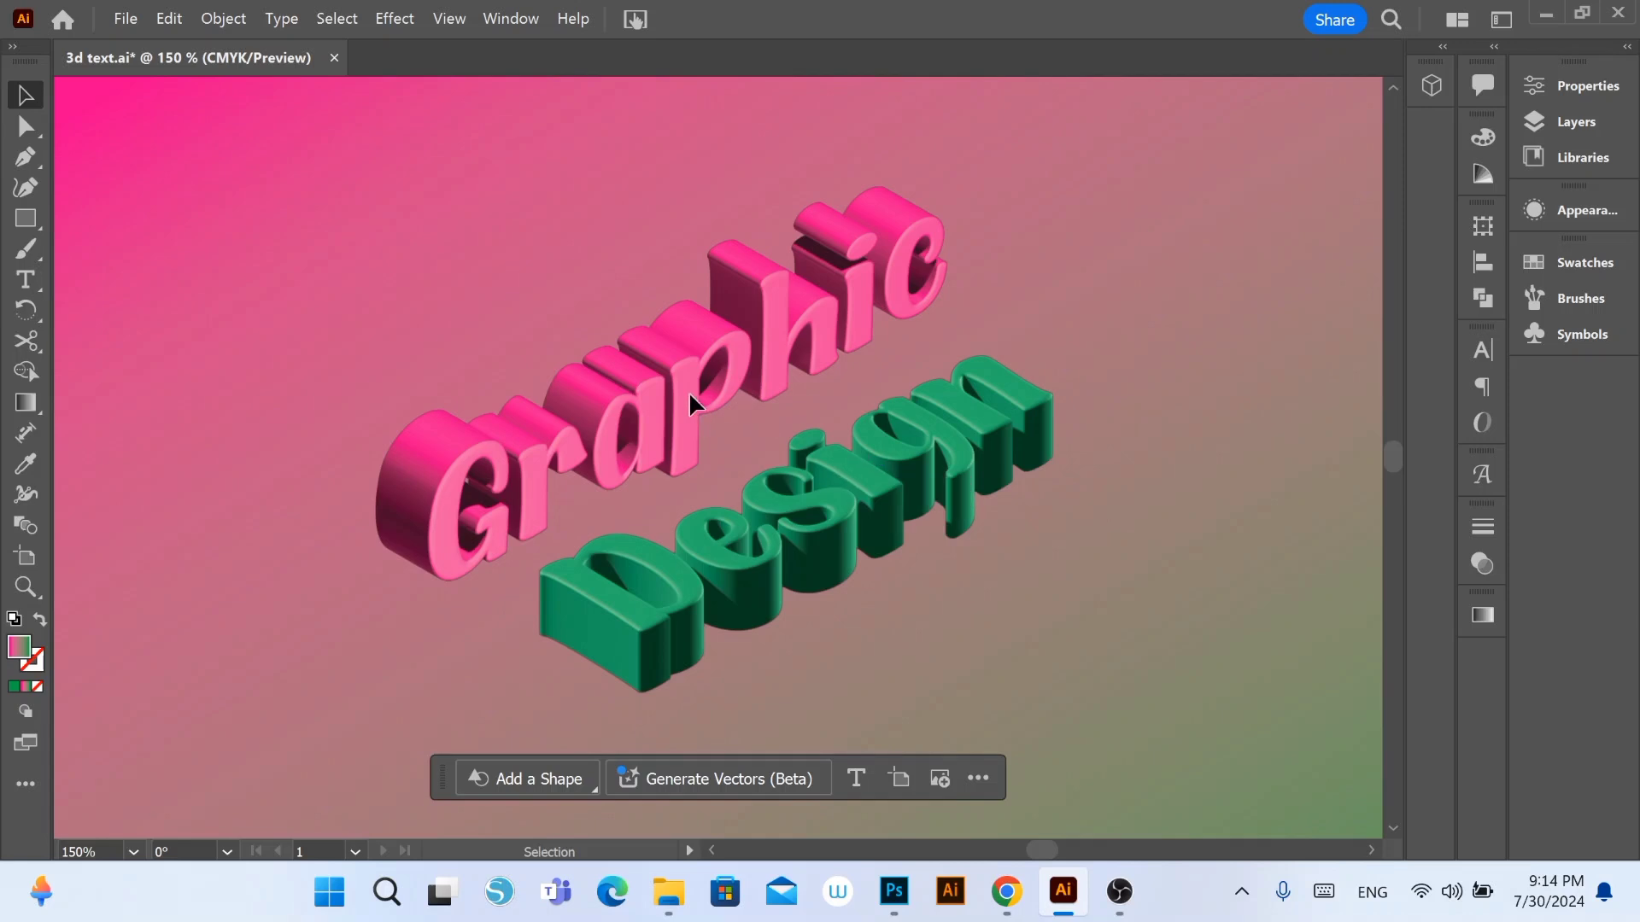
pyautogui.scroll(-2, 688, 391)
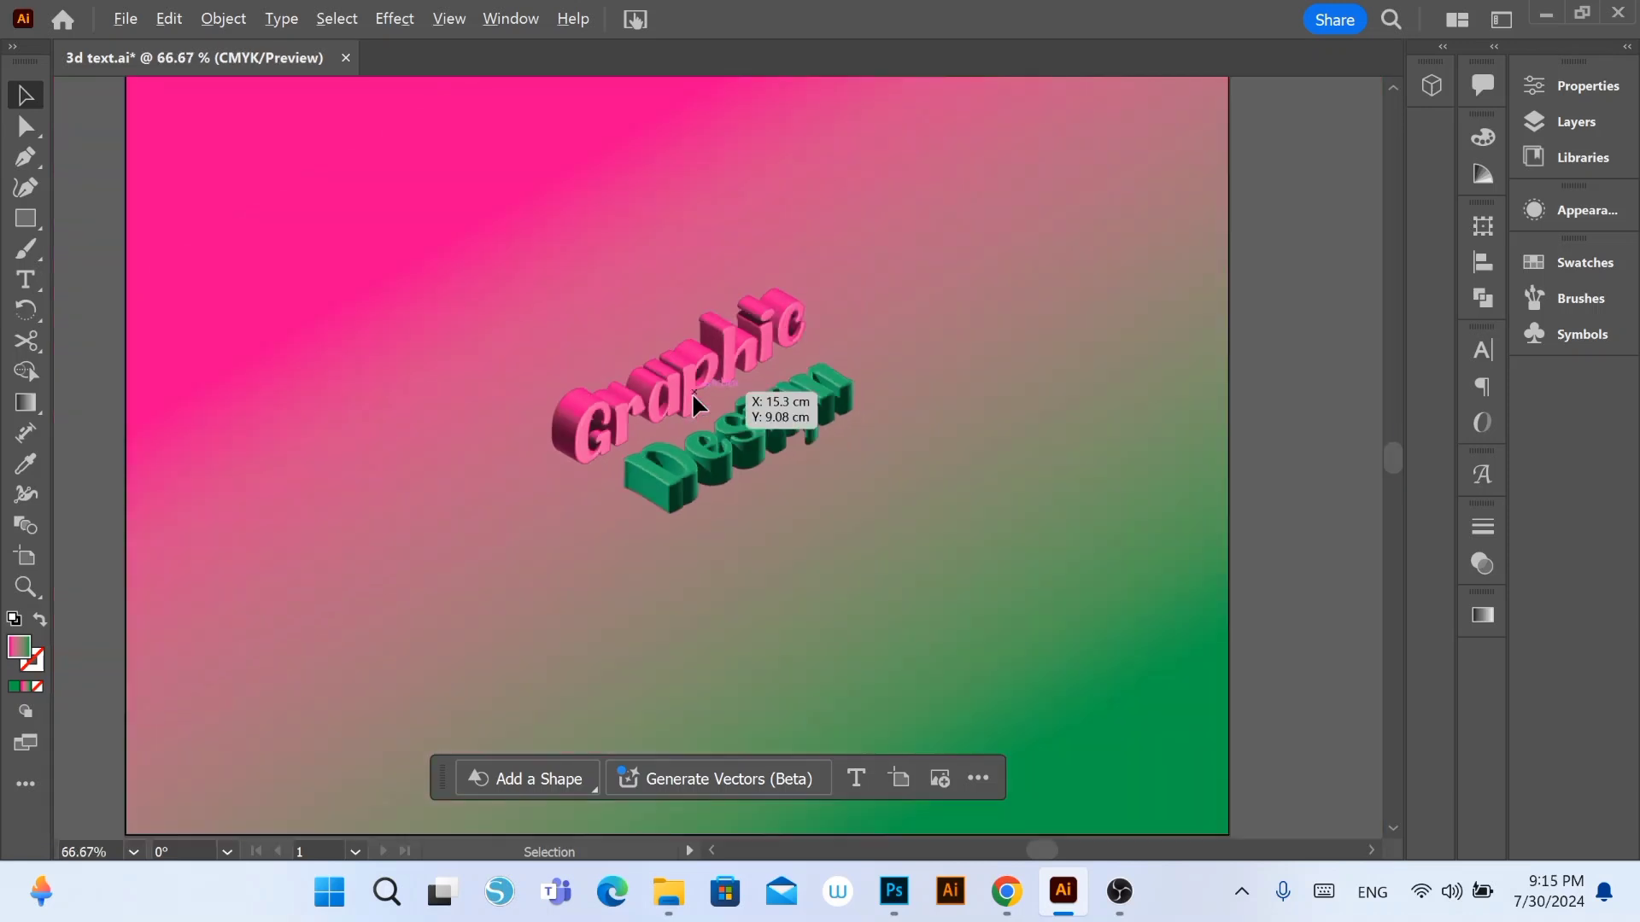
pyautogui.click(779, 430)
pyautogui.click(1300, 390)
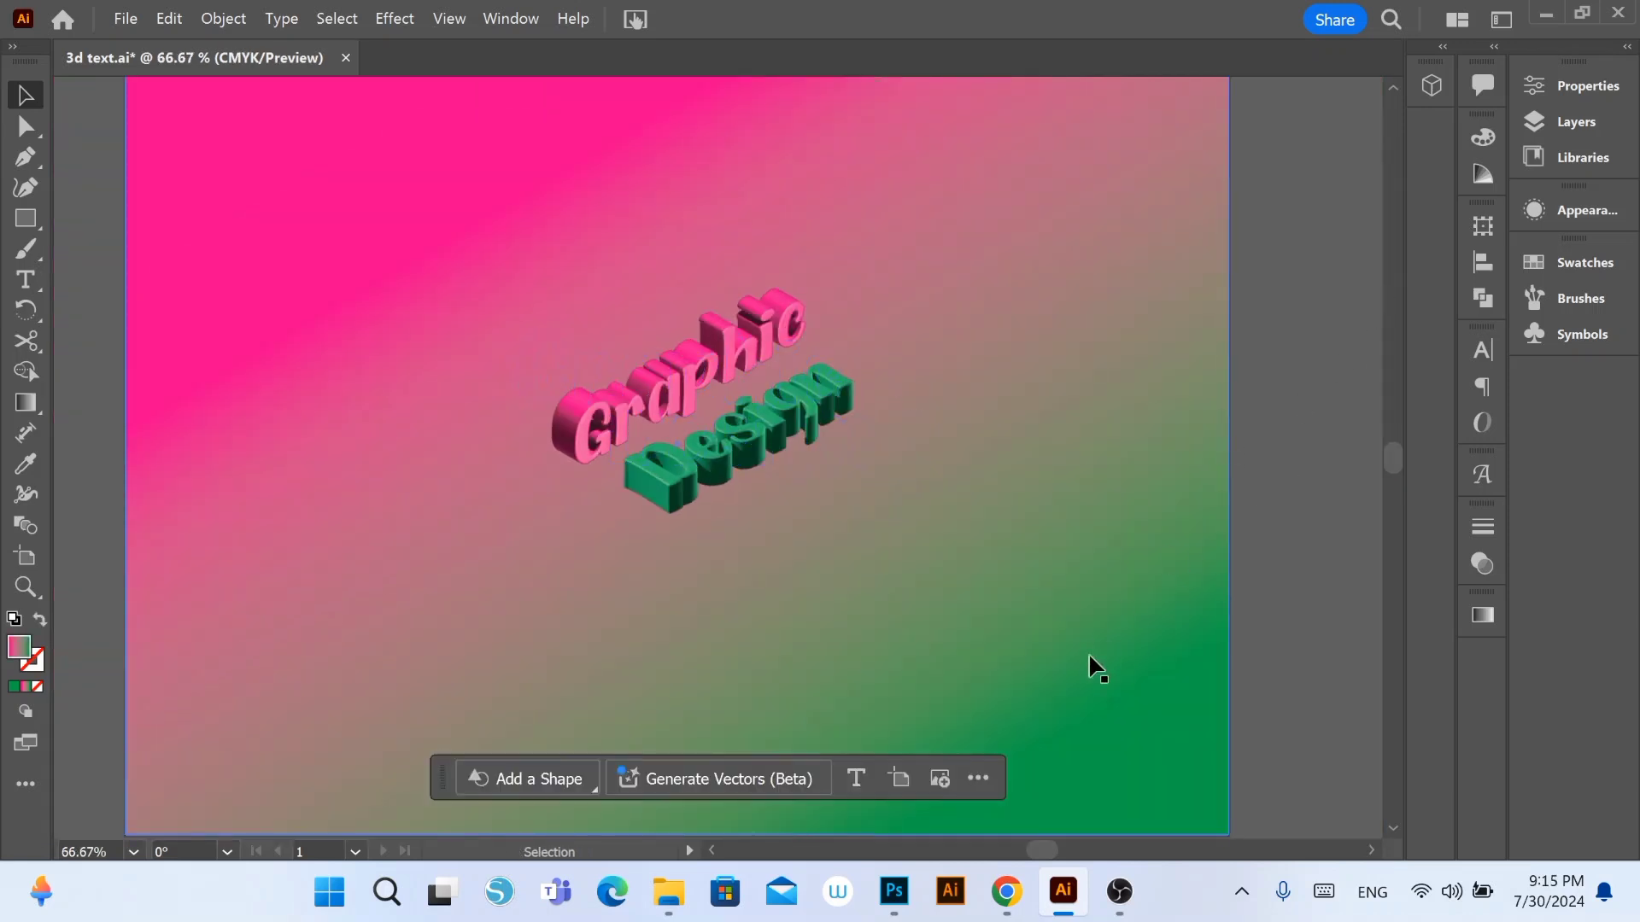
pyautogui.click(1088, 653)
pyautogui.hotkey('ctrl', 'shift', 'a')
# Step: Drag the green Design lettering up-left so it sits snugly beneath Graphic
pyautogui.scroll(1, 689, 362)
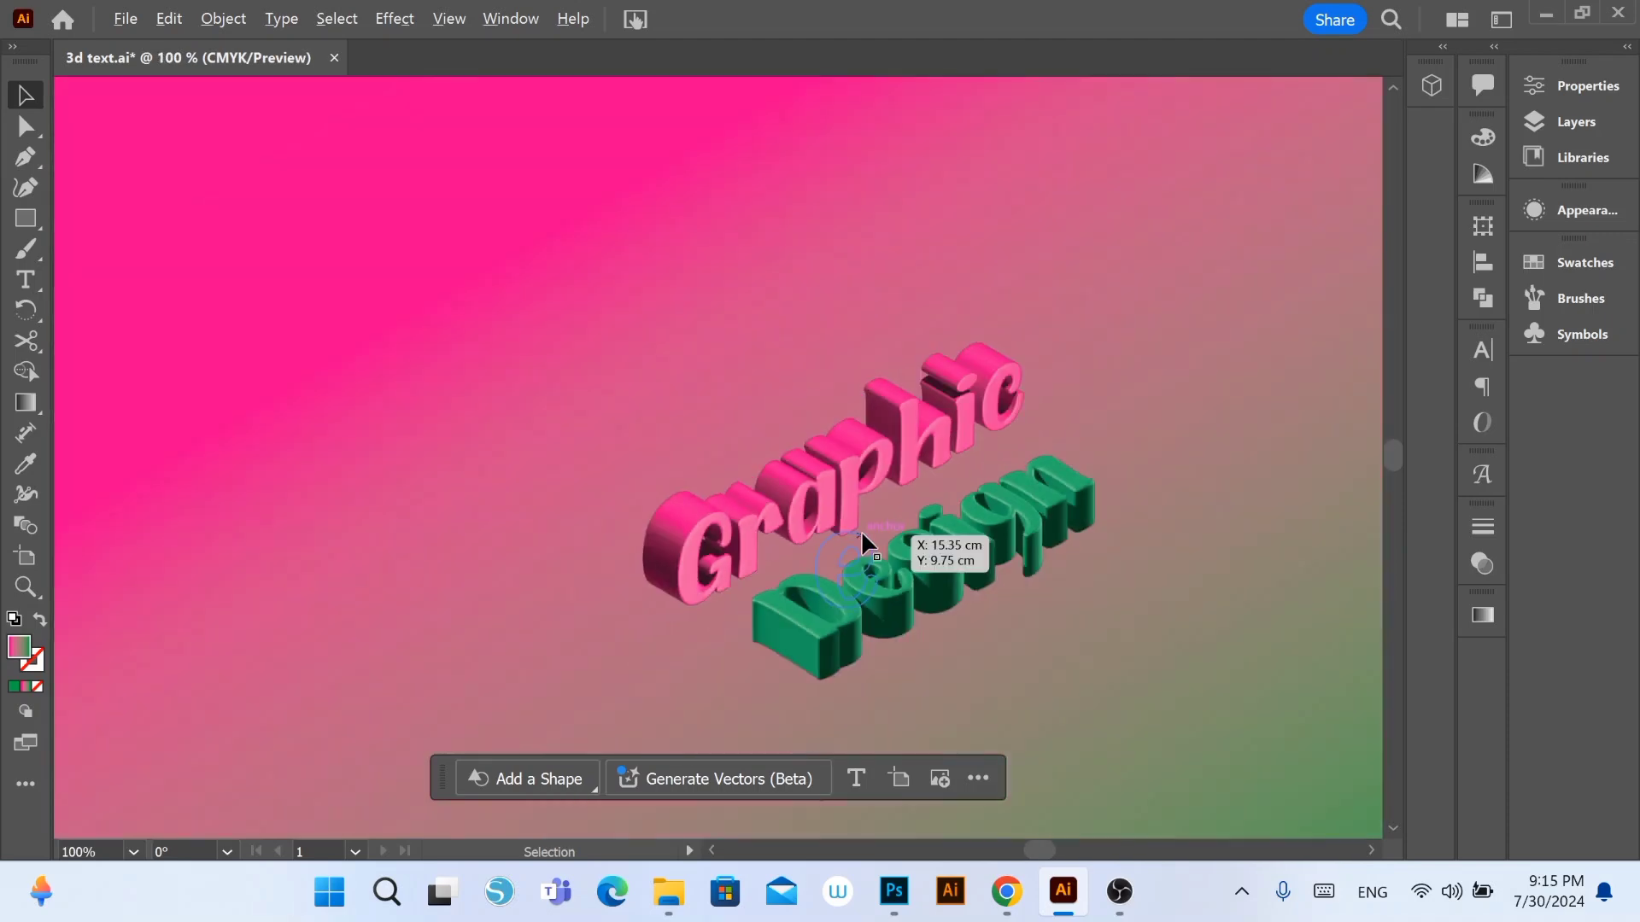
pyautogui.scroll(1, 897, 587)
pyautogui.moveTo(899, 588)
pyautogui.mouseDown()
pyautogui.moveTo(850, 444)
pyautogui.moveTo(891, 424)
pyautogui.mouseUp()
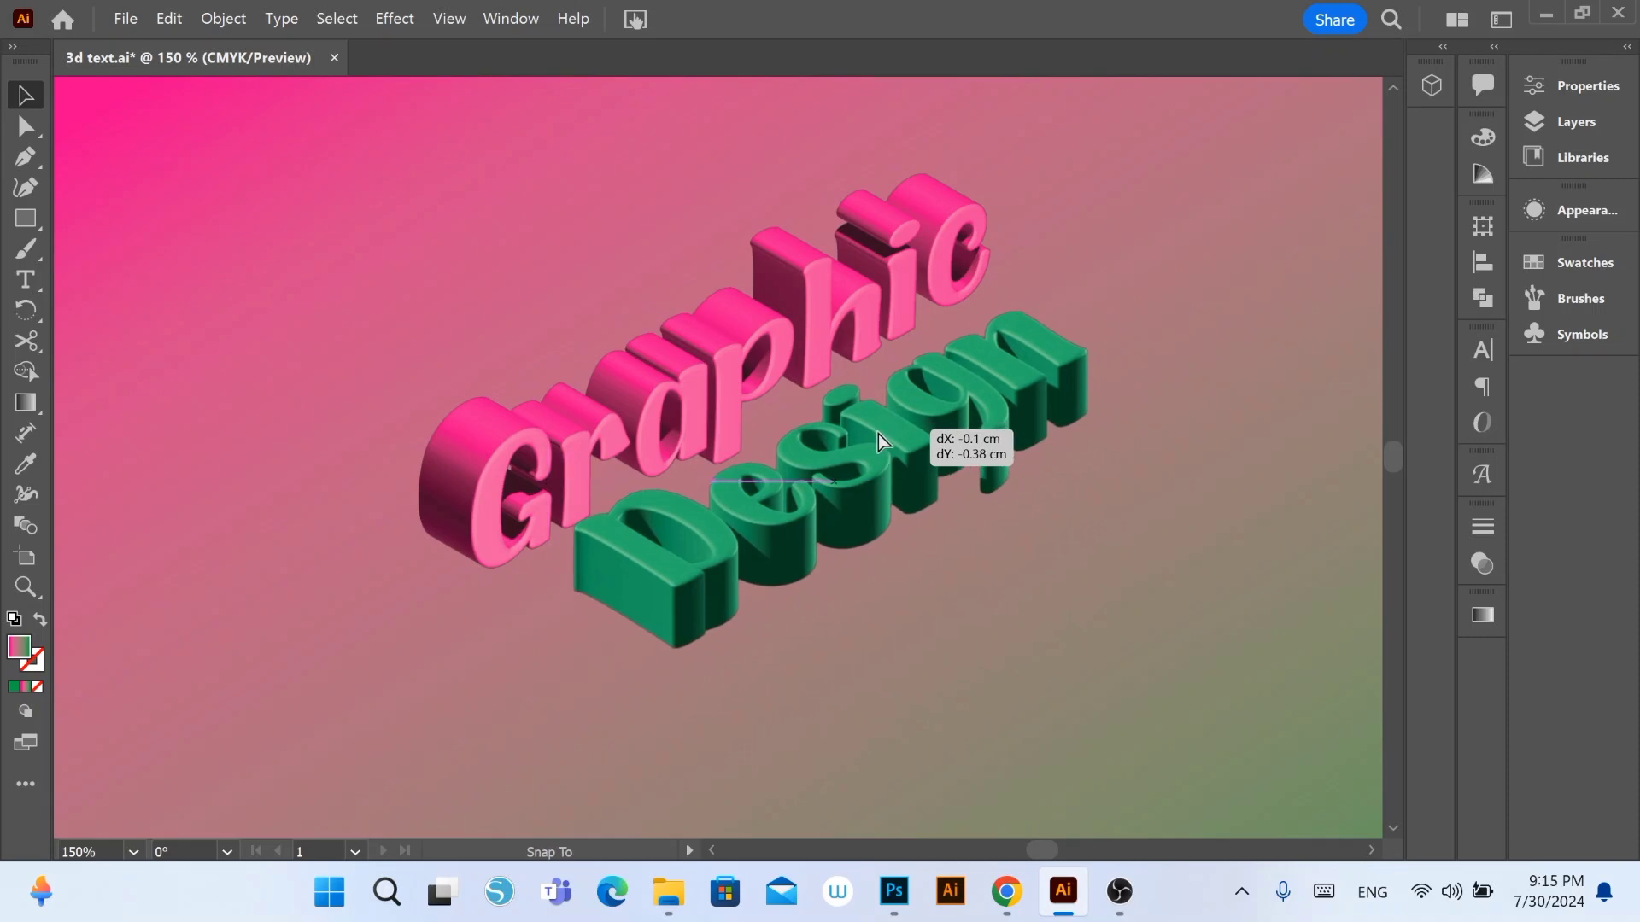
pyautogui.moveTo(889, 420); pyautogui.dragTo(867, 428)
pyautogui.click(337, 644)
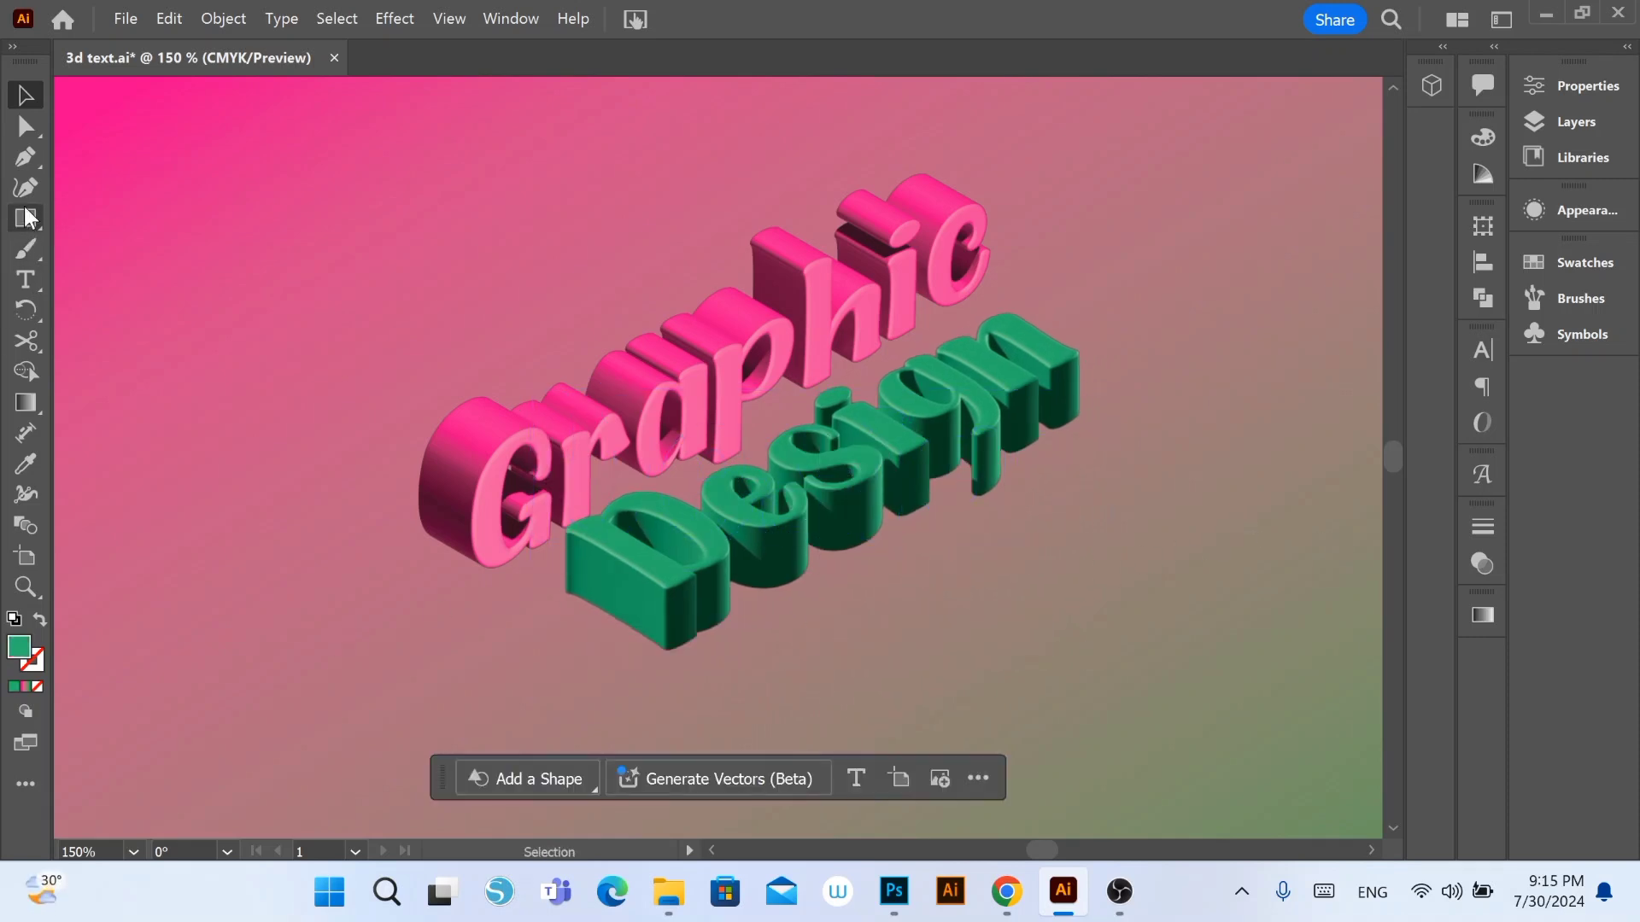
# Step: Pen-draw a four-corner shadow shape running from Graphic's end down to the left
pyautogui.click(25, 157)
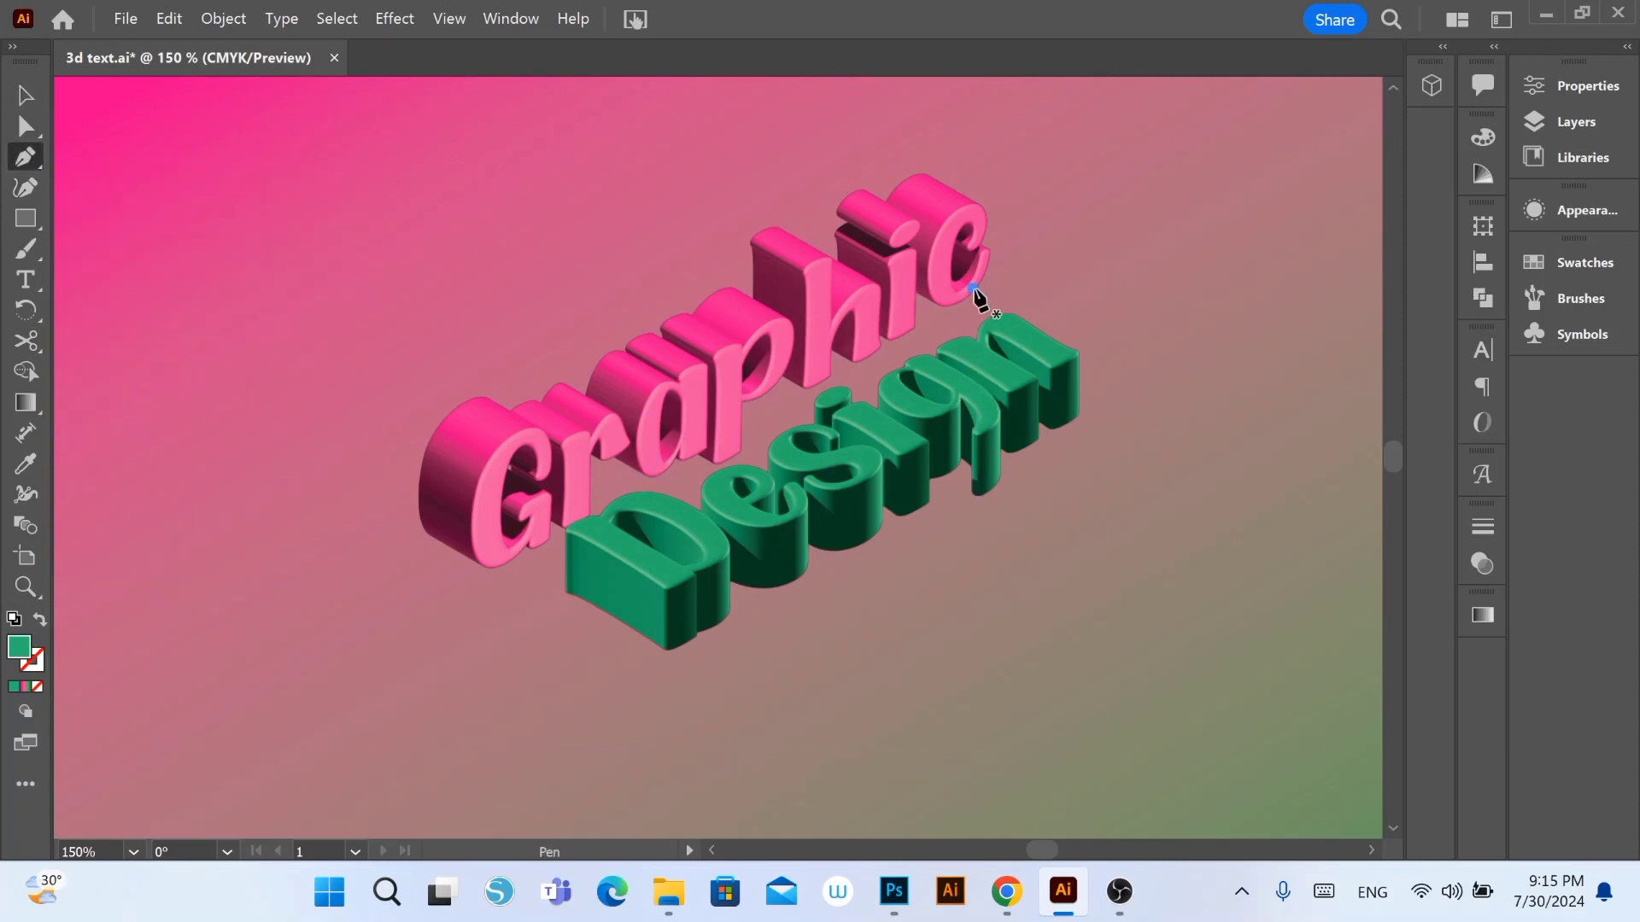
pyautogui.click(974, 288)
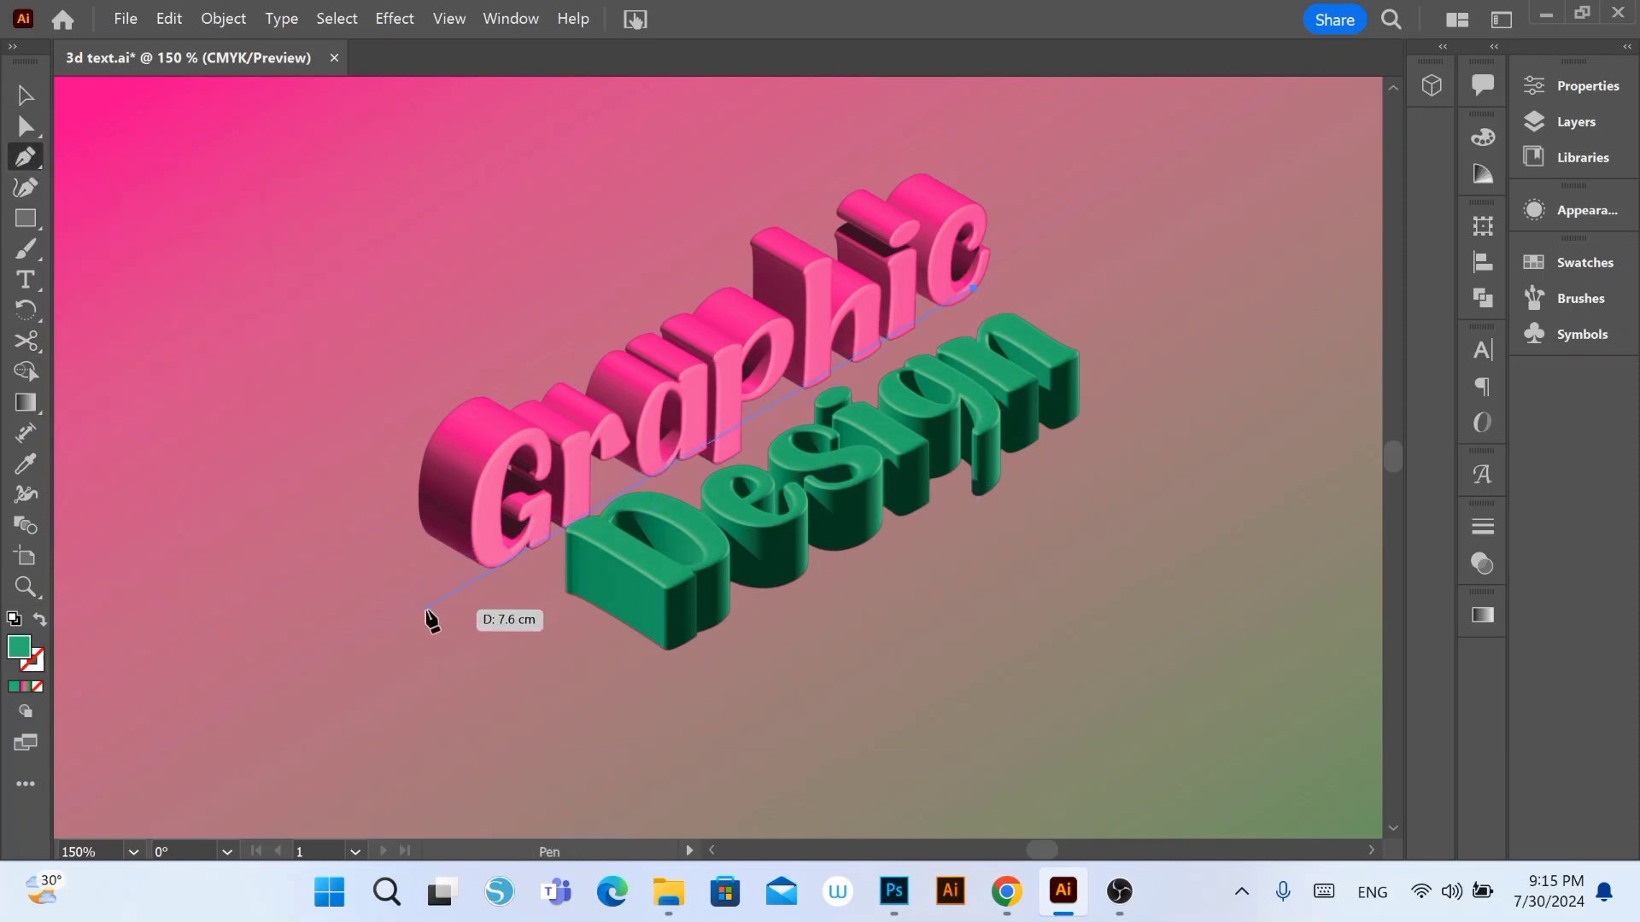
pyautogui.click(426, 608)
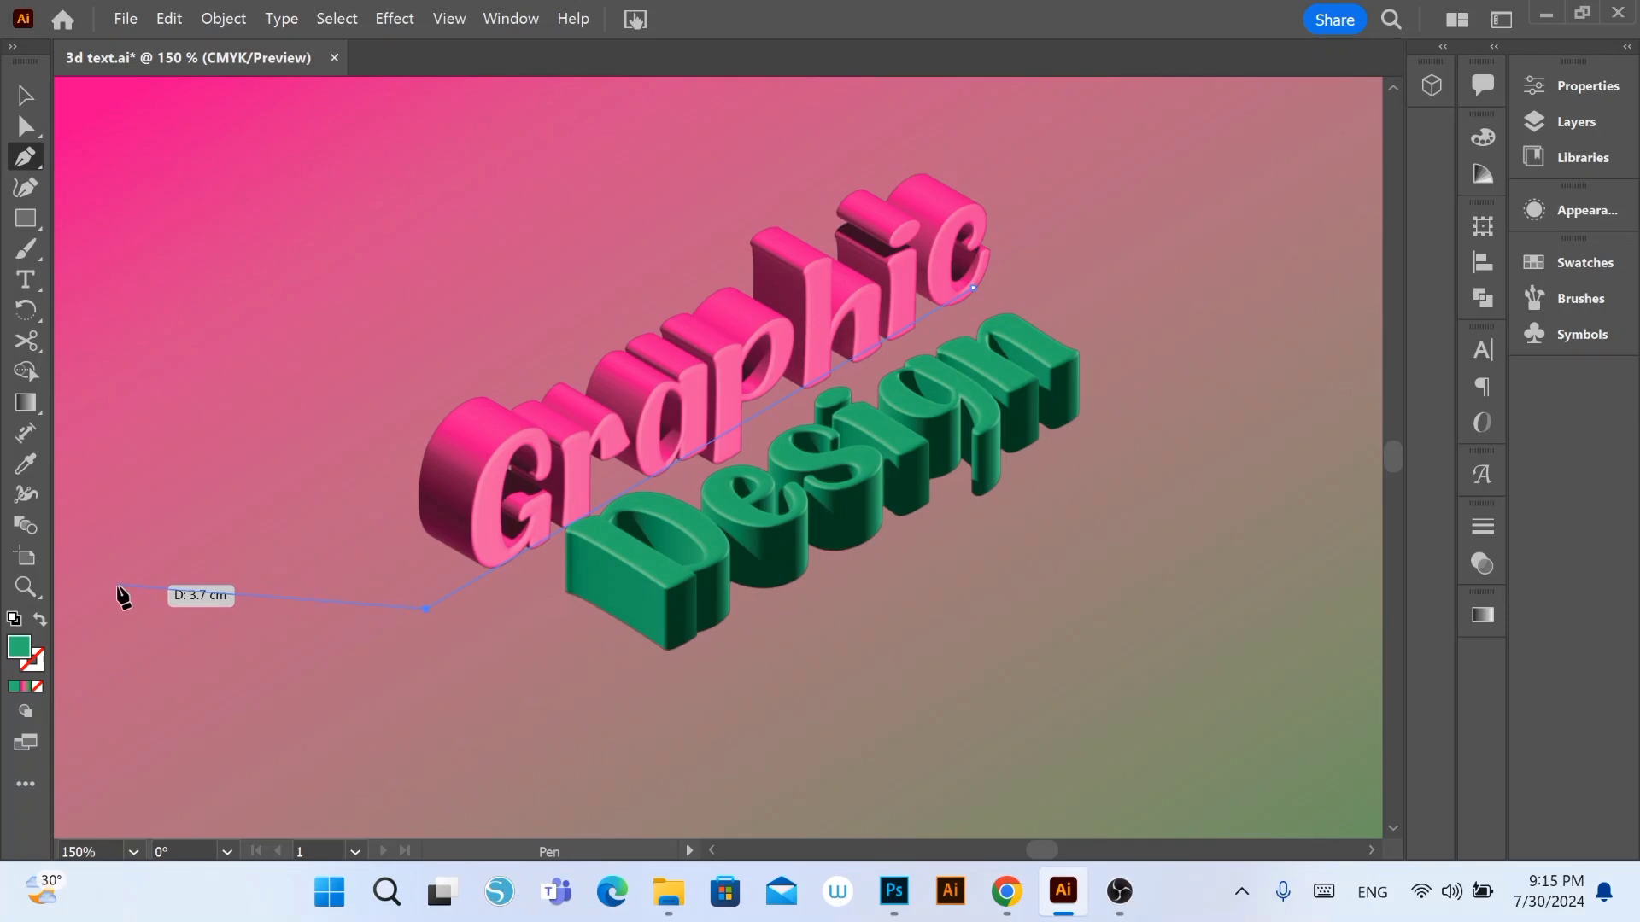
pyautogui.click(118, 571)
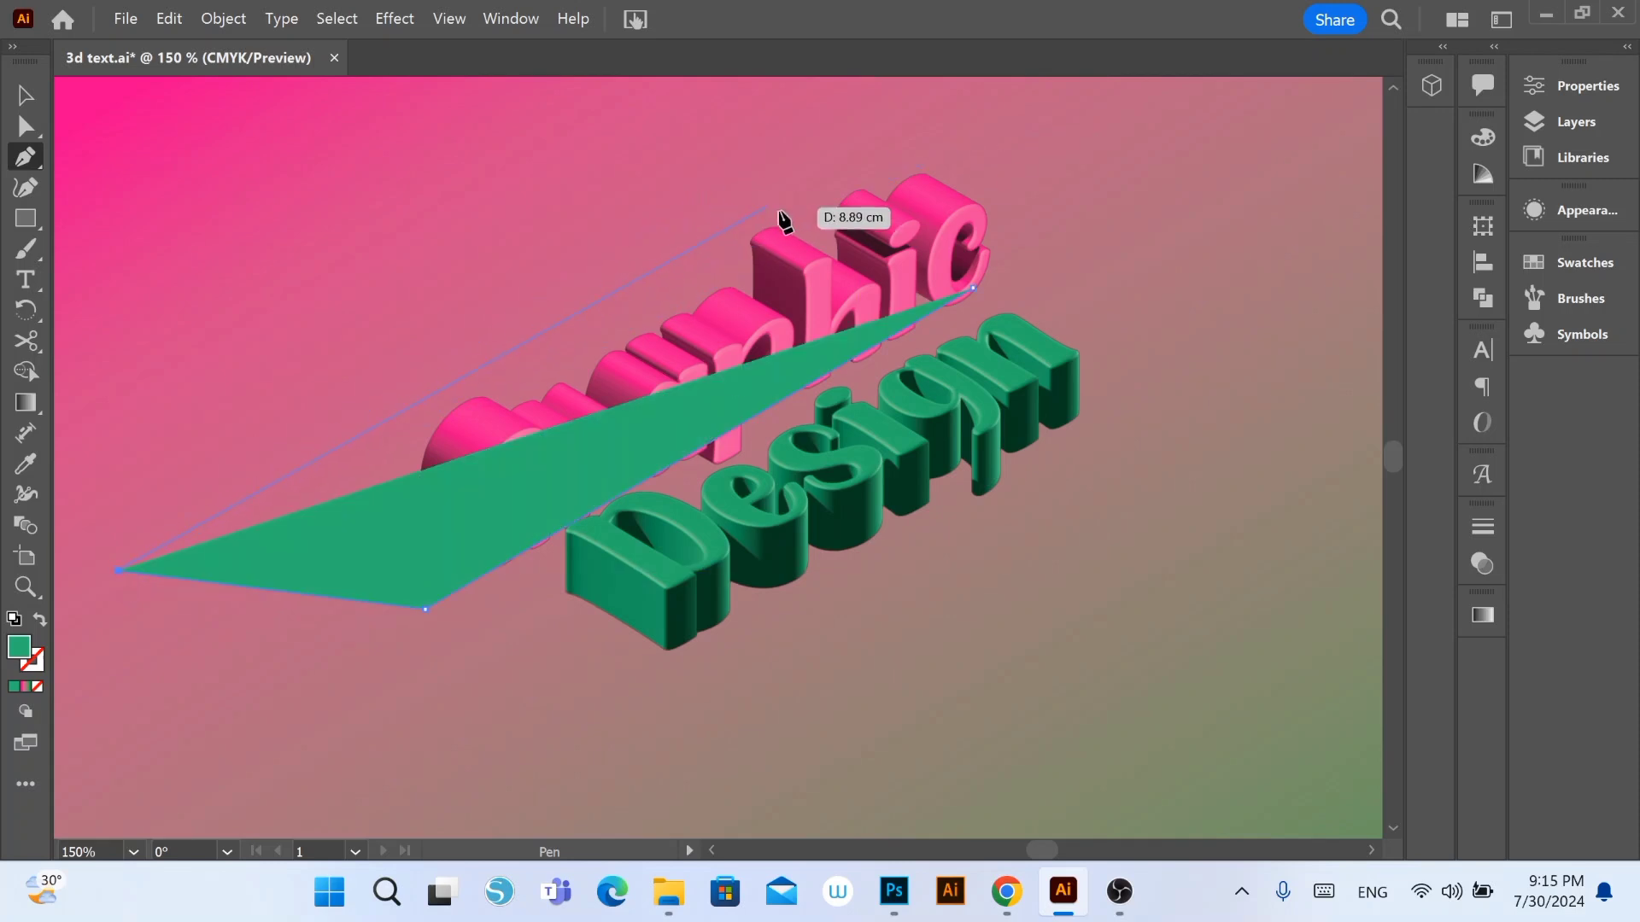
pyautogui.click(779, 210)
pyautogui.click(974, 288)
pyautogui.press('v')
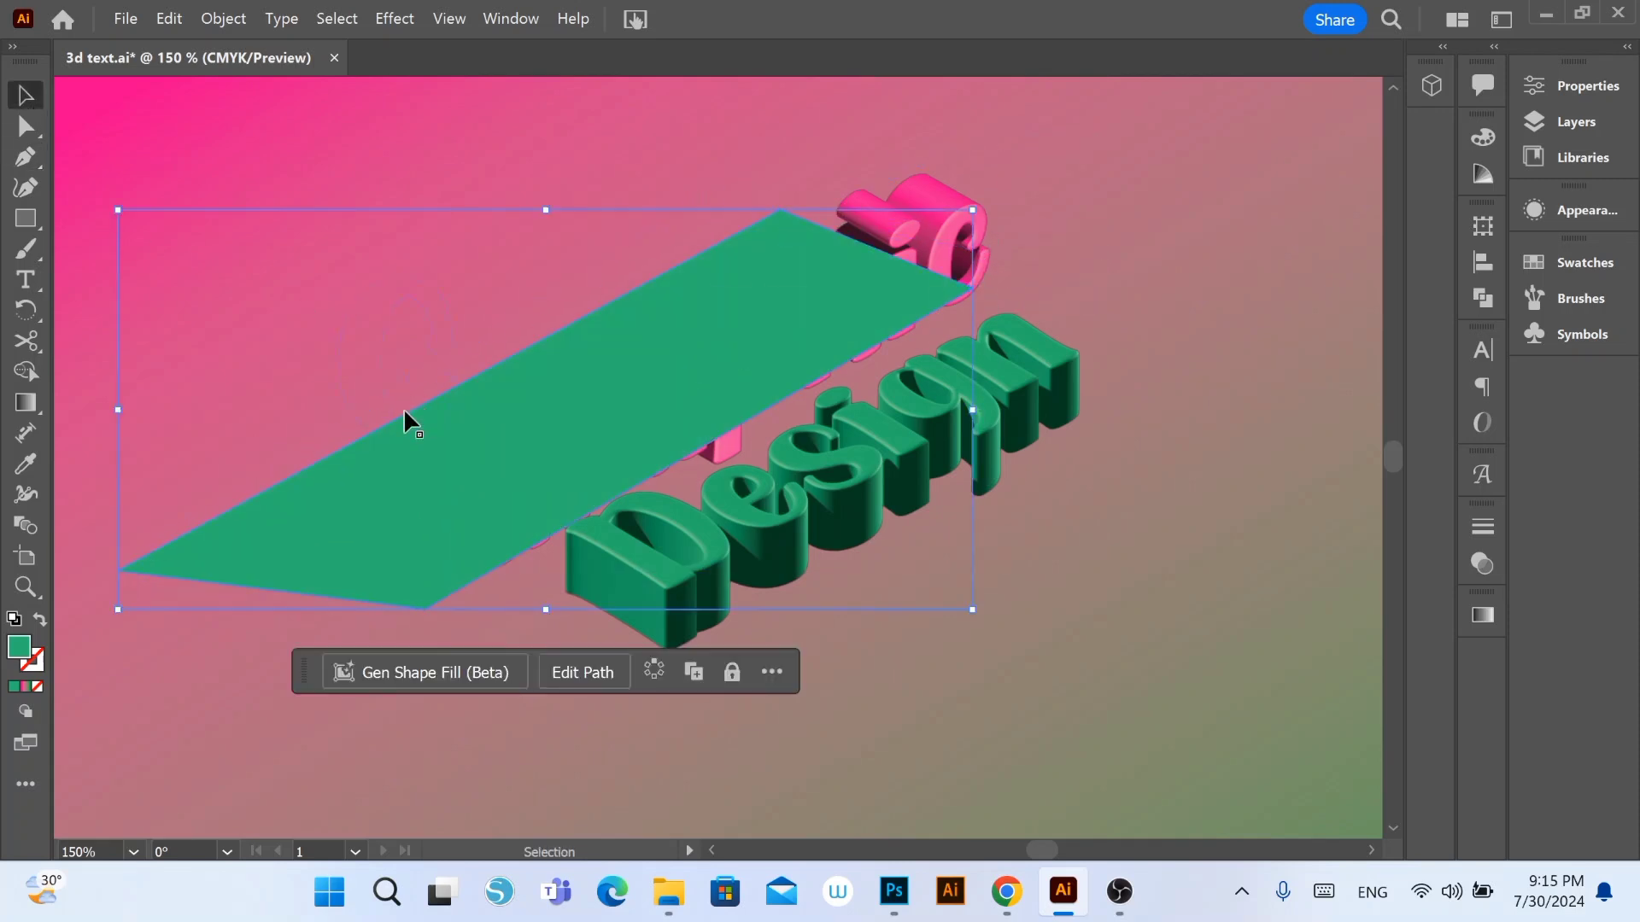
# Step: Give the shadow shape a black fill and paste it behind Graphic
pyautogui.click(16, 618)
pyautogui.click(37, 687)
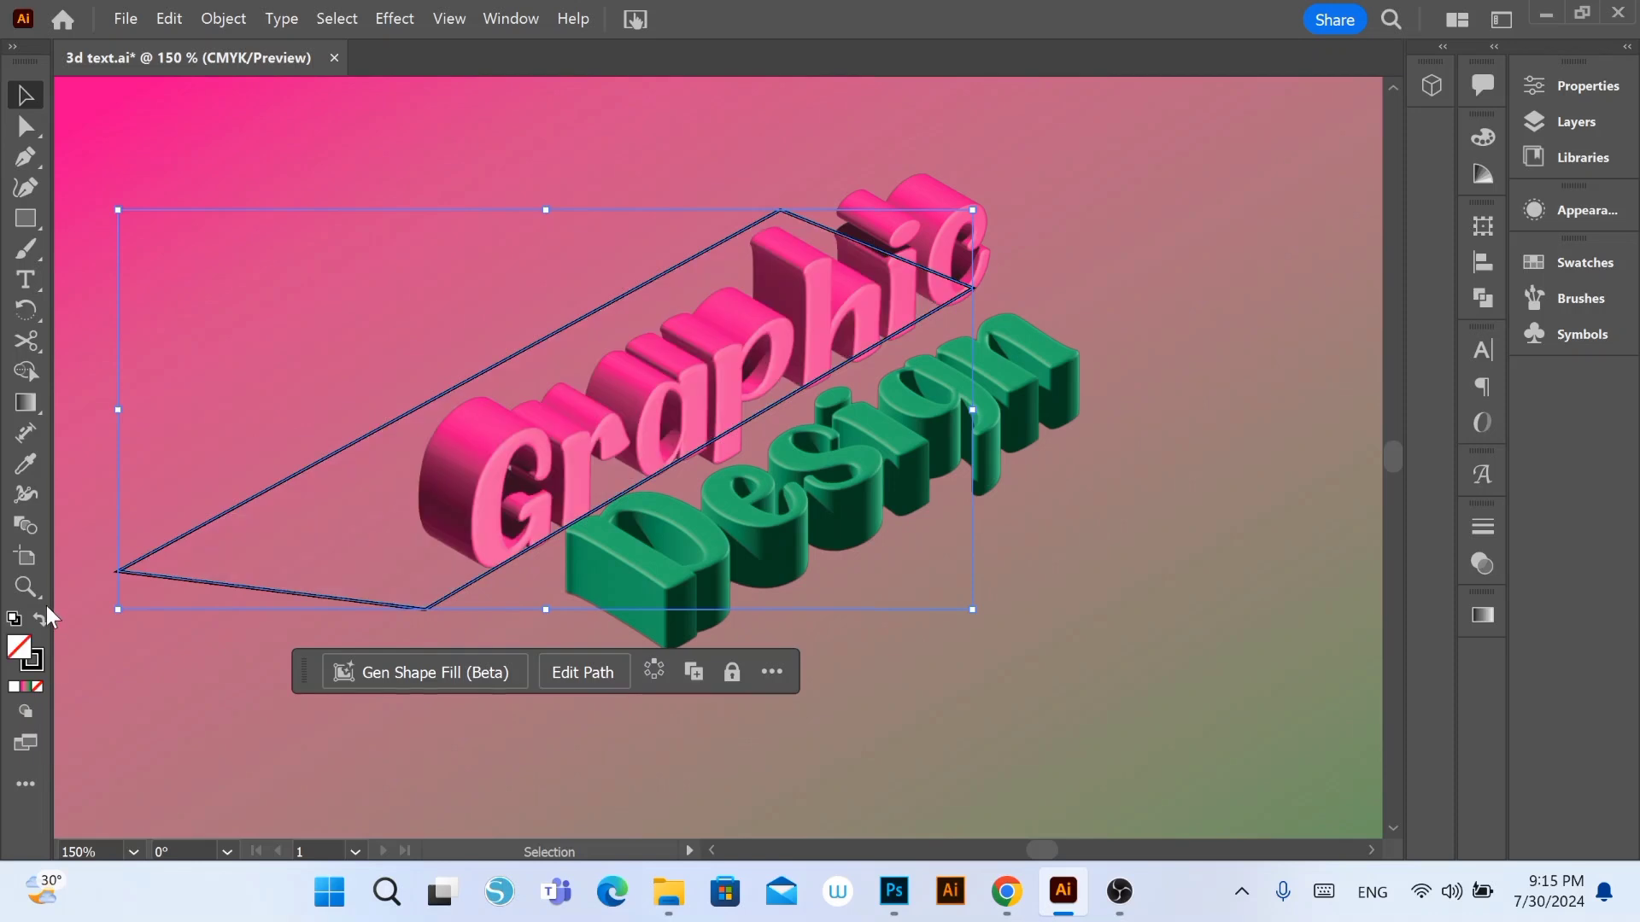
pyautogui.click(42, 617)
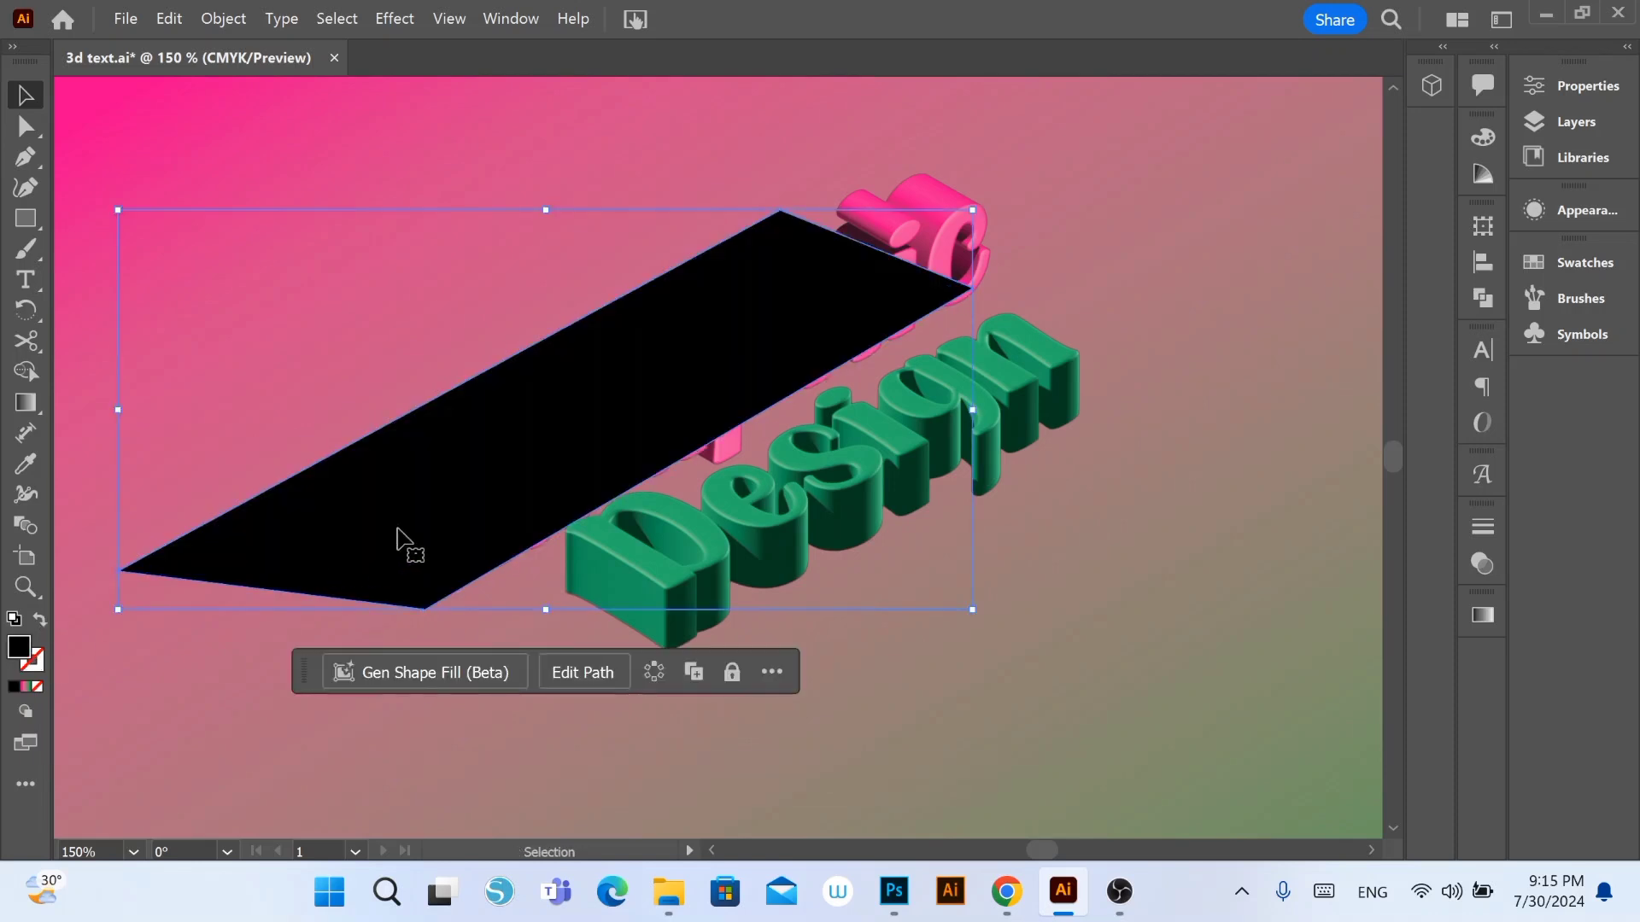
pyautogui.press('Delete')
pyautogui.click(822, 474)
pyautogui.click(459, 560)
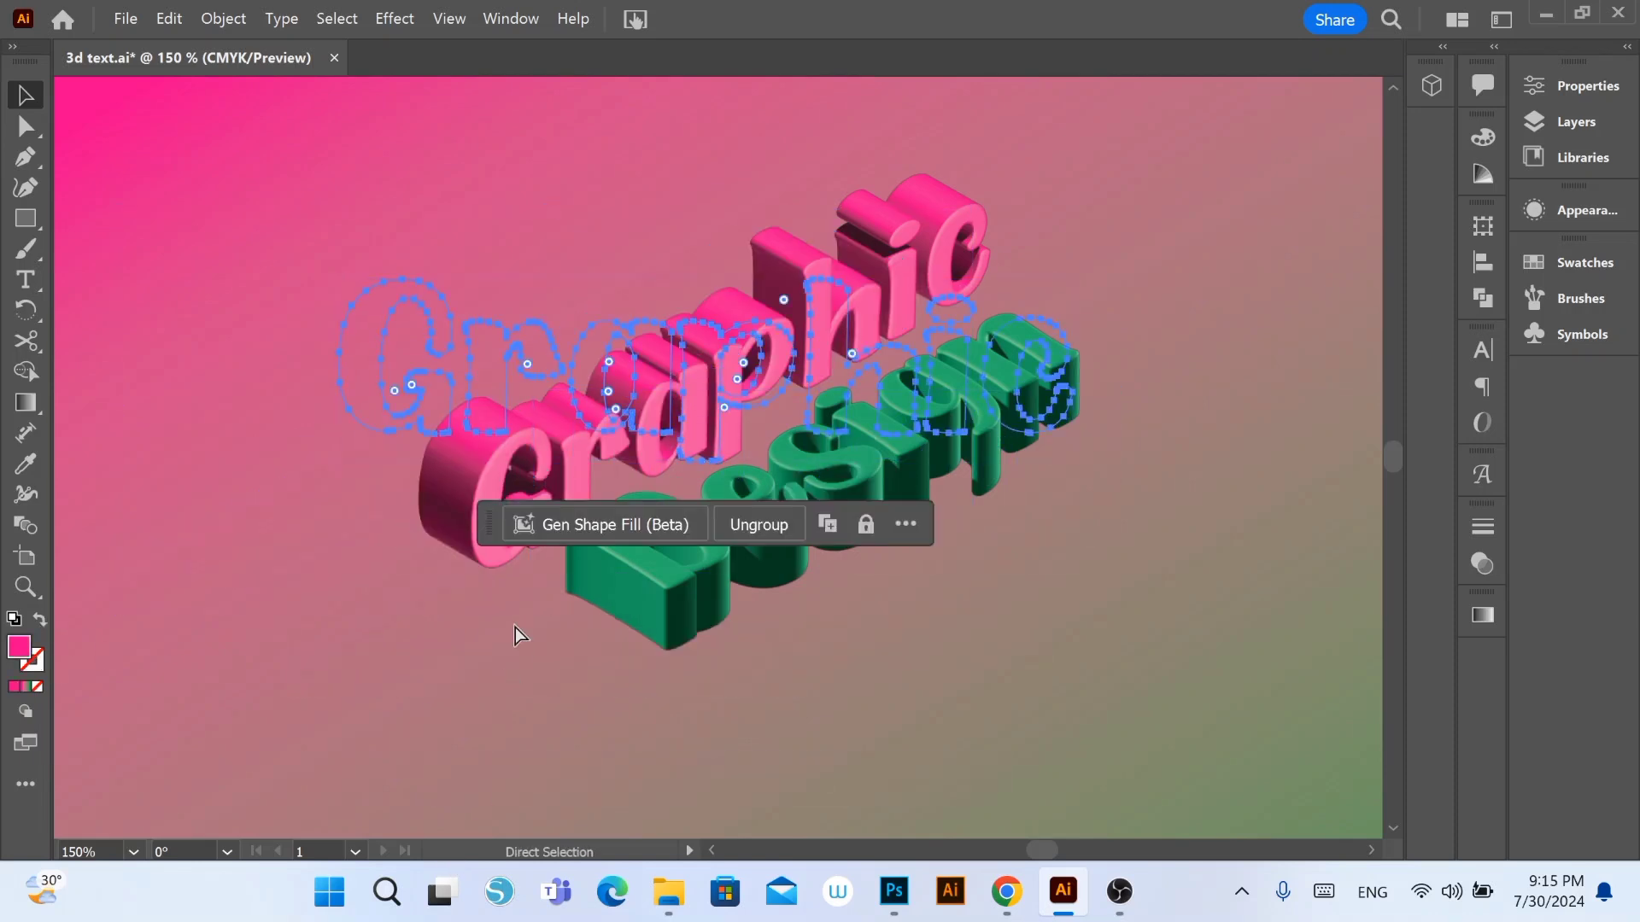
pyautogui.hotkey('ctrl', 'z')
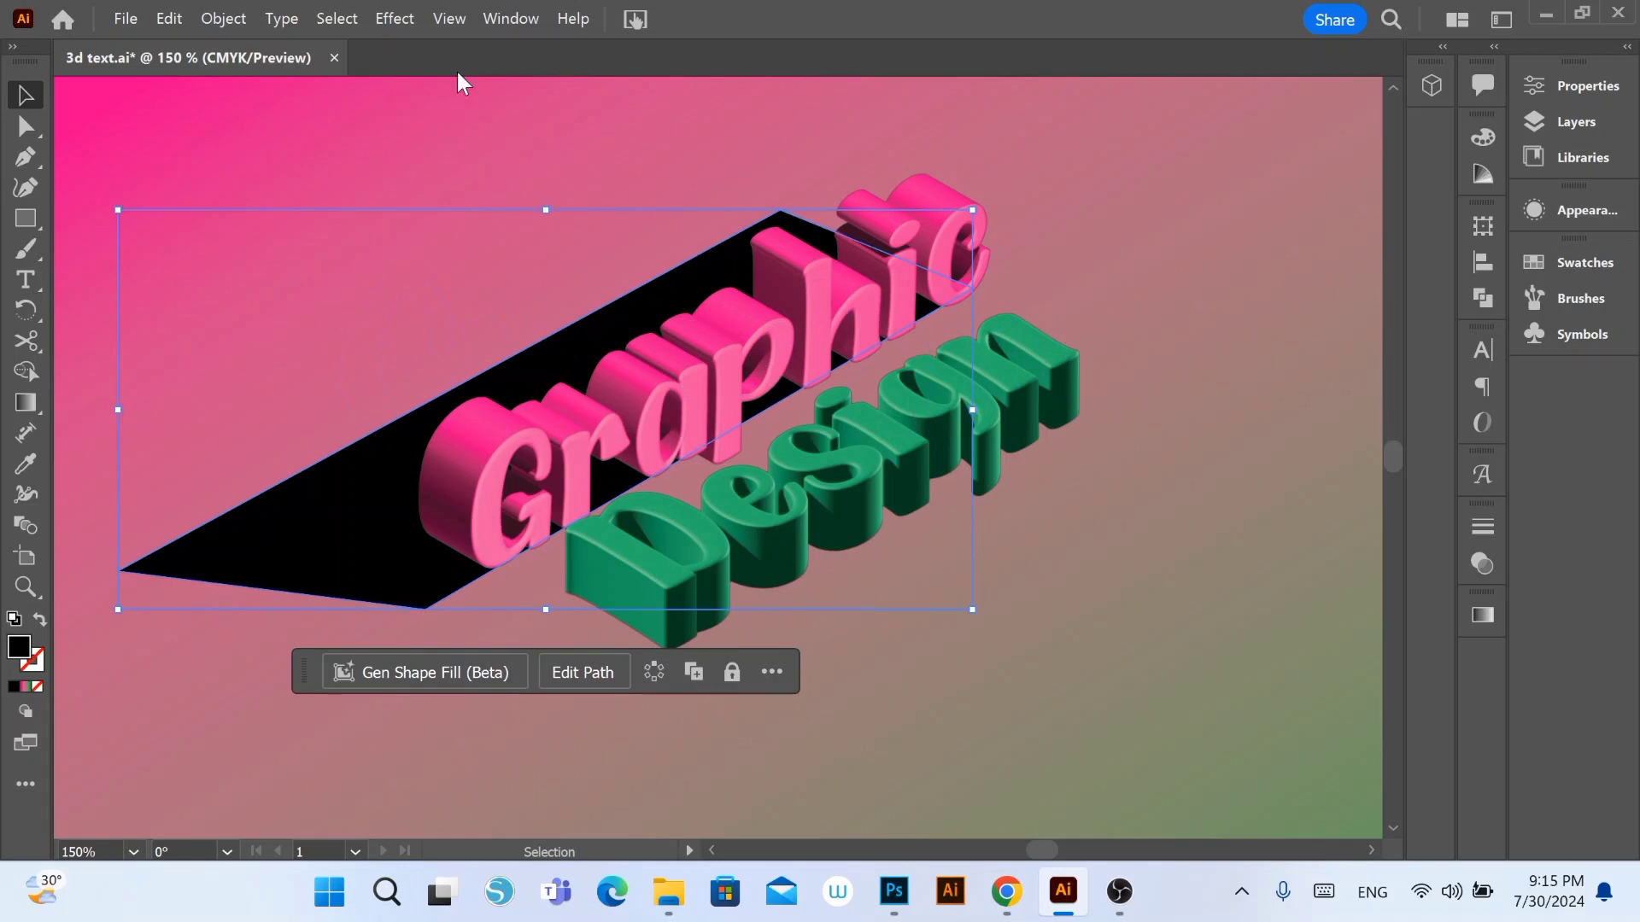
# Step: Apply a Gaussian Blur to the shadow shape
pyautogui.click(397, 18)
pyautogui.moveTo(410, 504)
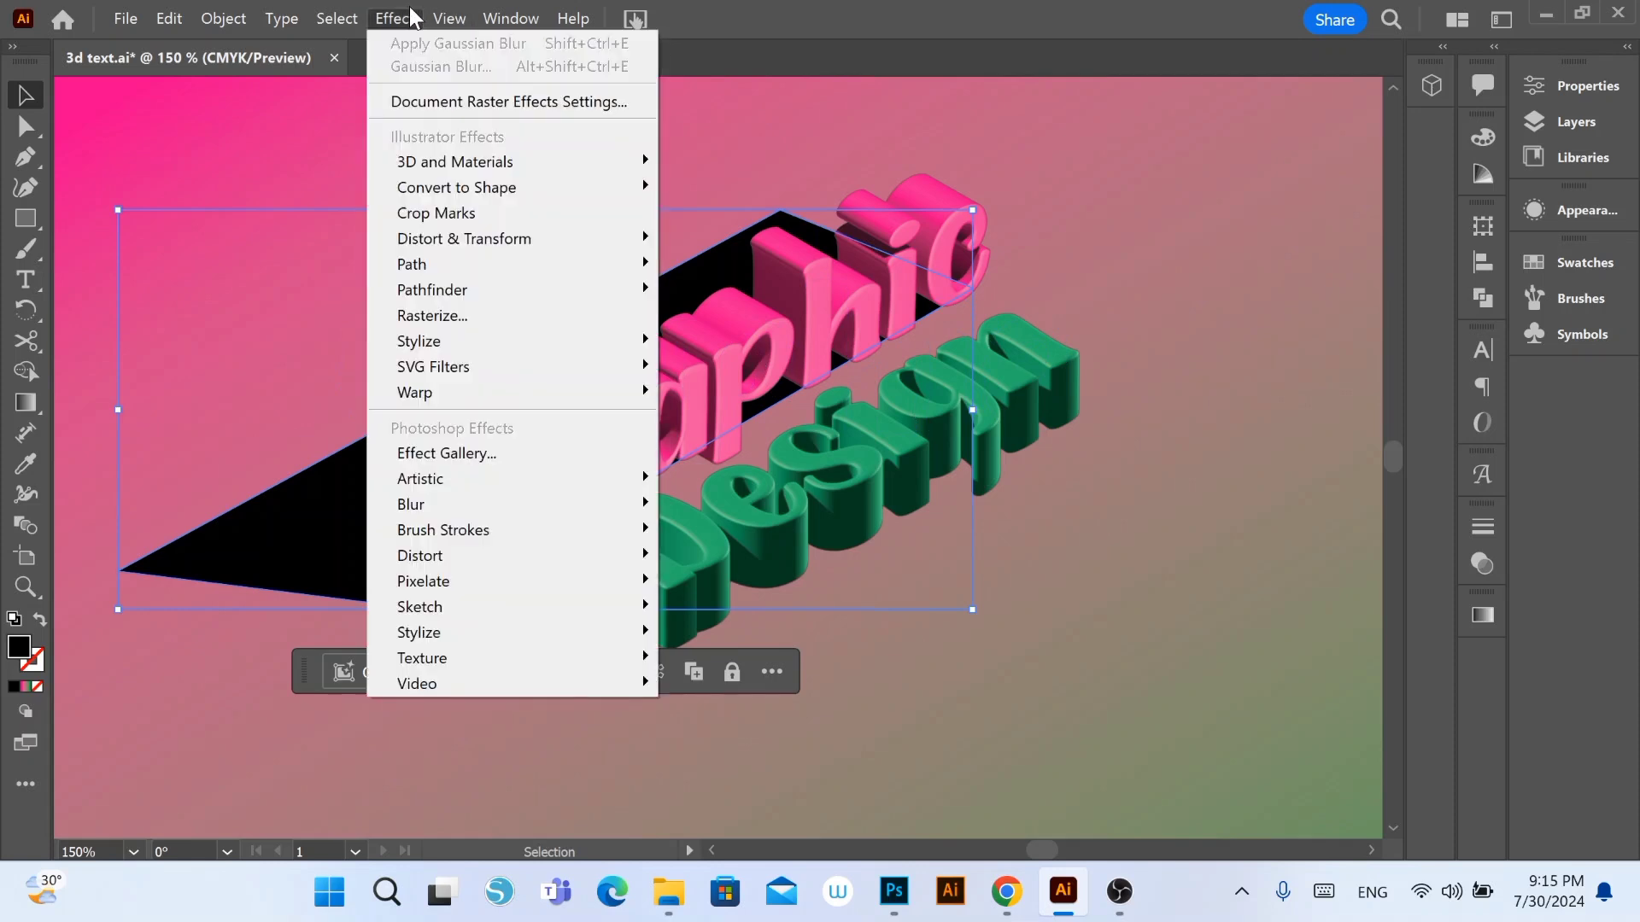
pyautogui.click(734, 505)
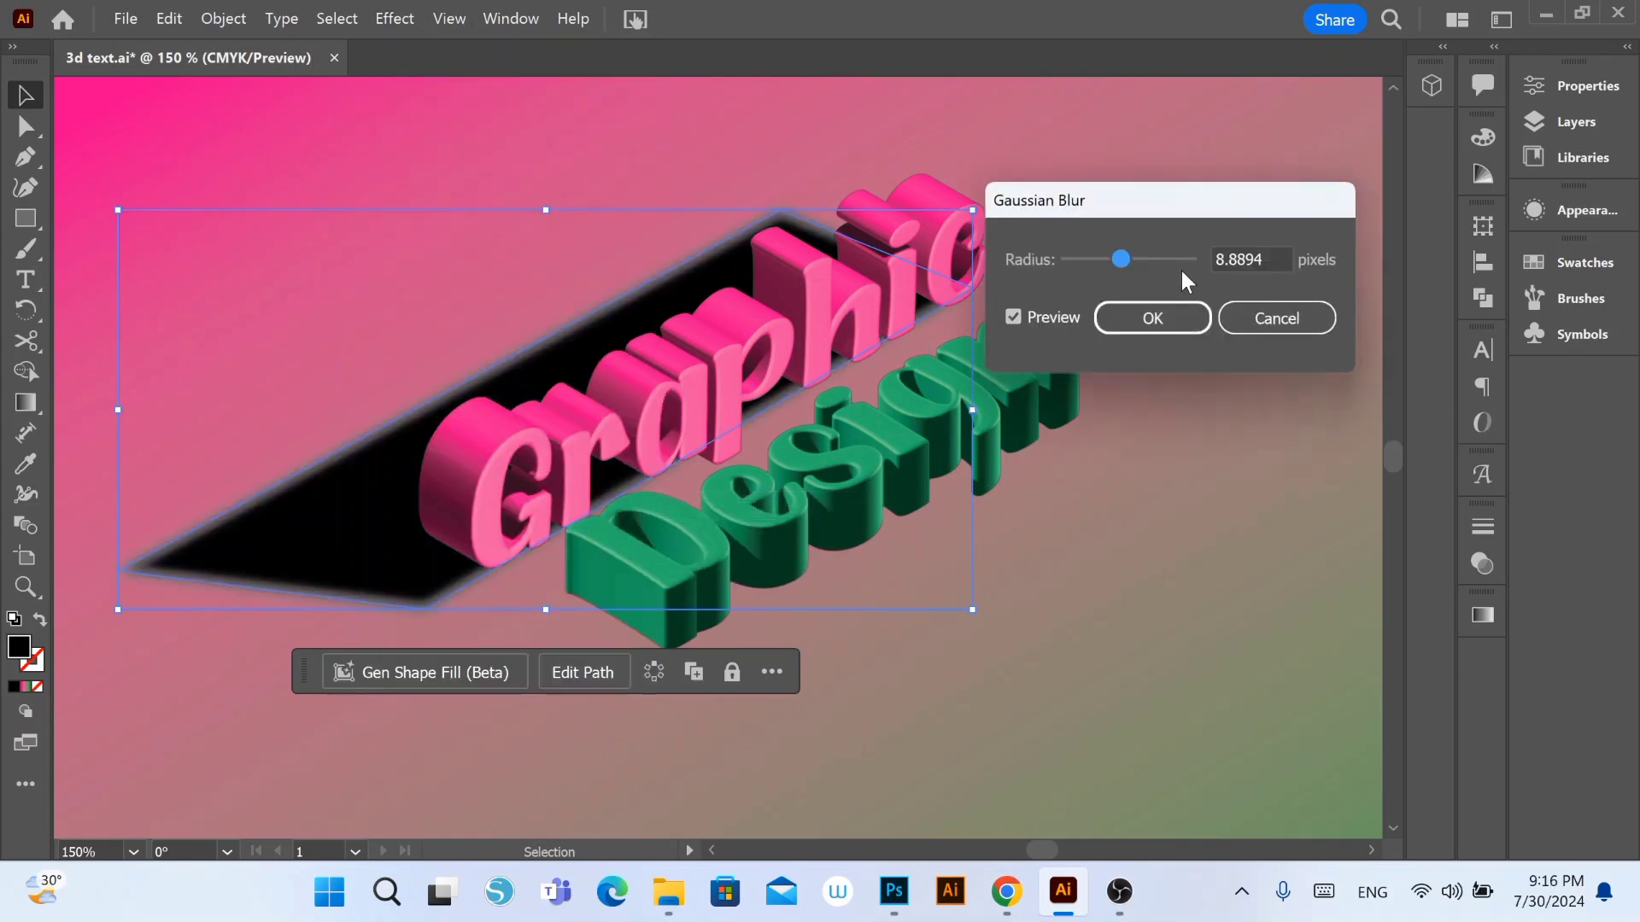
pyautogui.click(1170, 314)
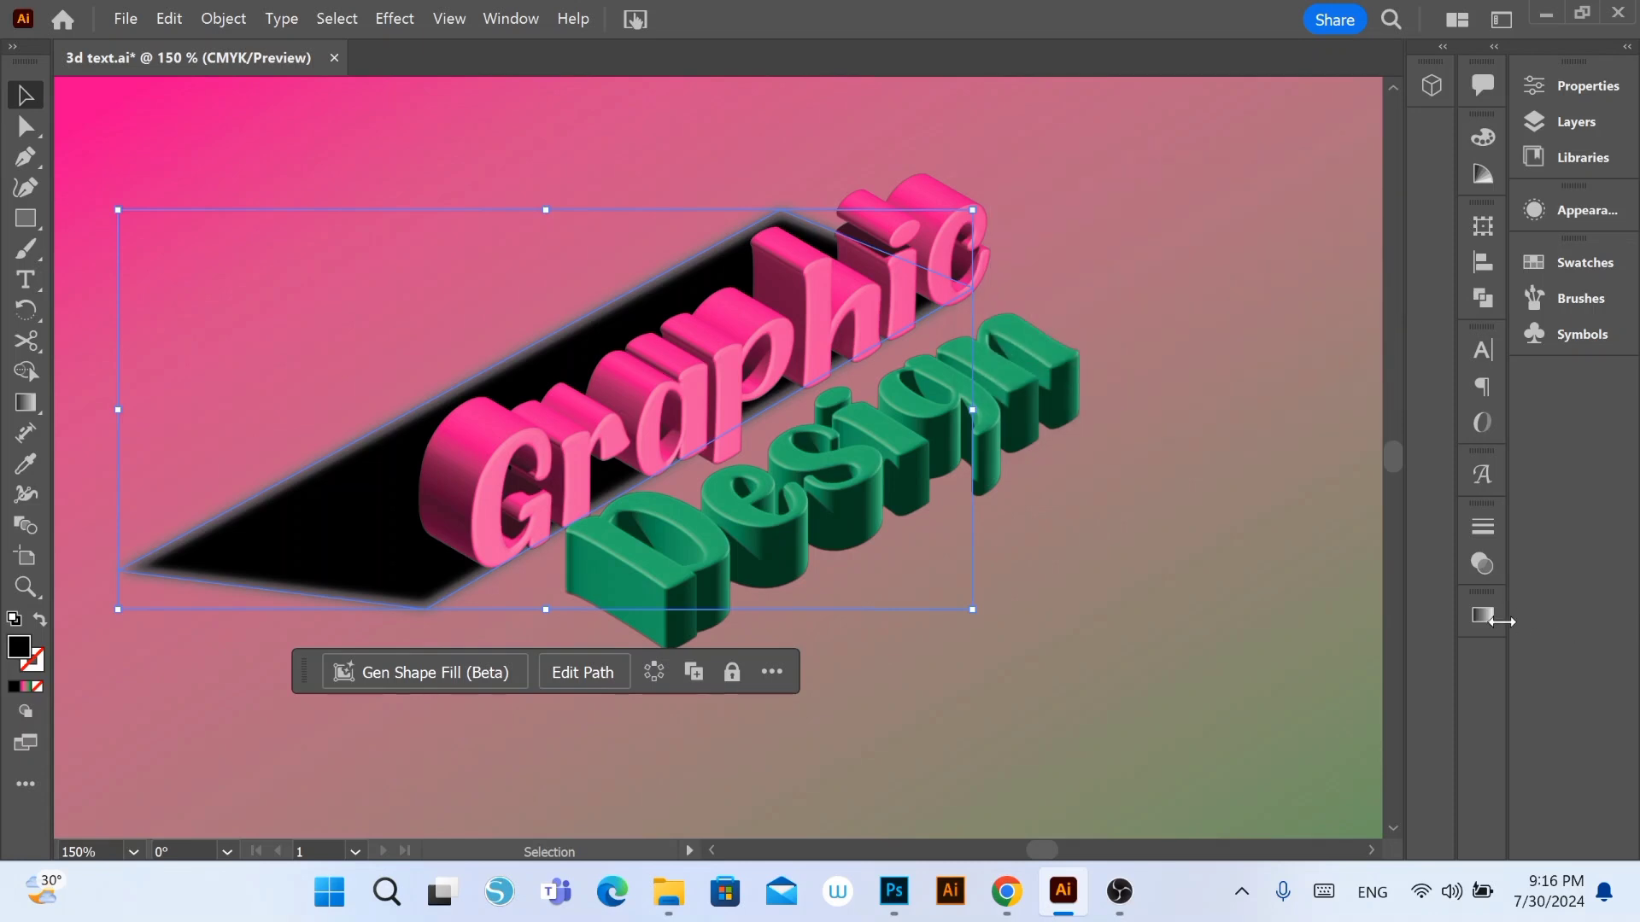
pyautogui.click(1482, 615)
# Step: Fill the shadow with a gradient reduced to two stops spanning the full bar
pyautogui.click(1281, 739)
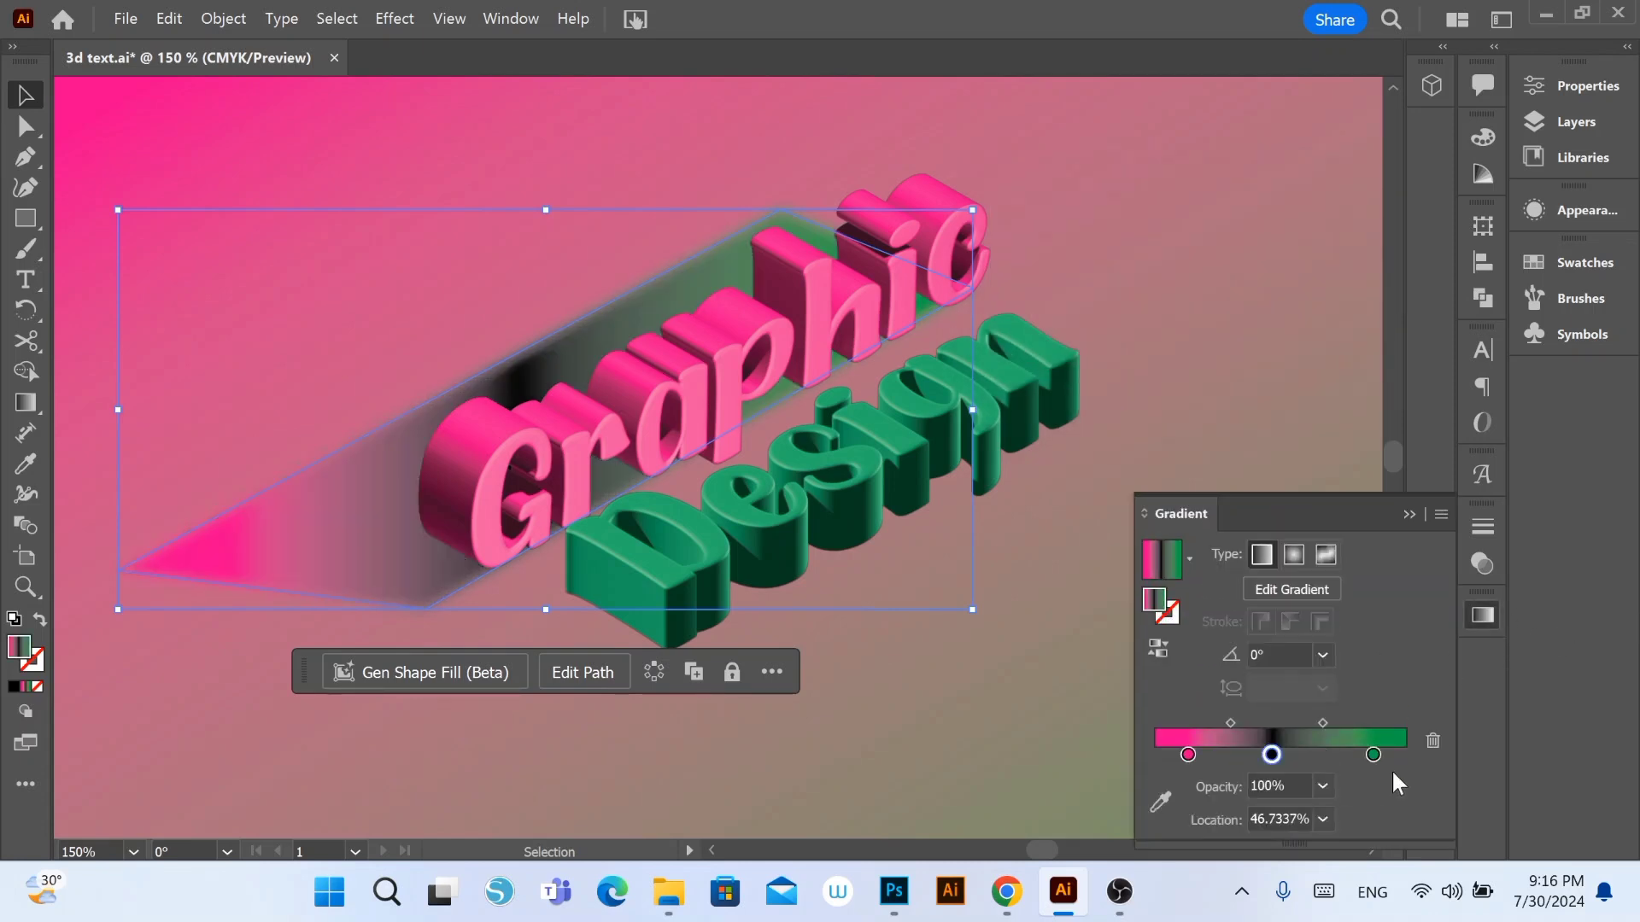
pyautogui.click(1376, 755)
pyautogui.moveTo(1373, 755); pyautogui.dragTo(1375, 803)
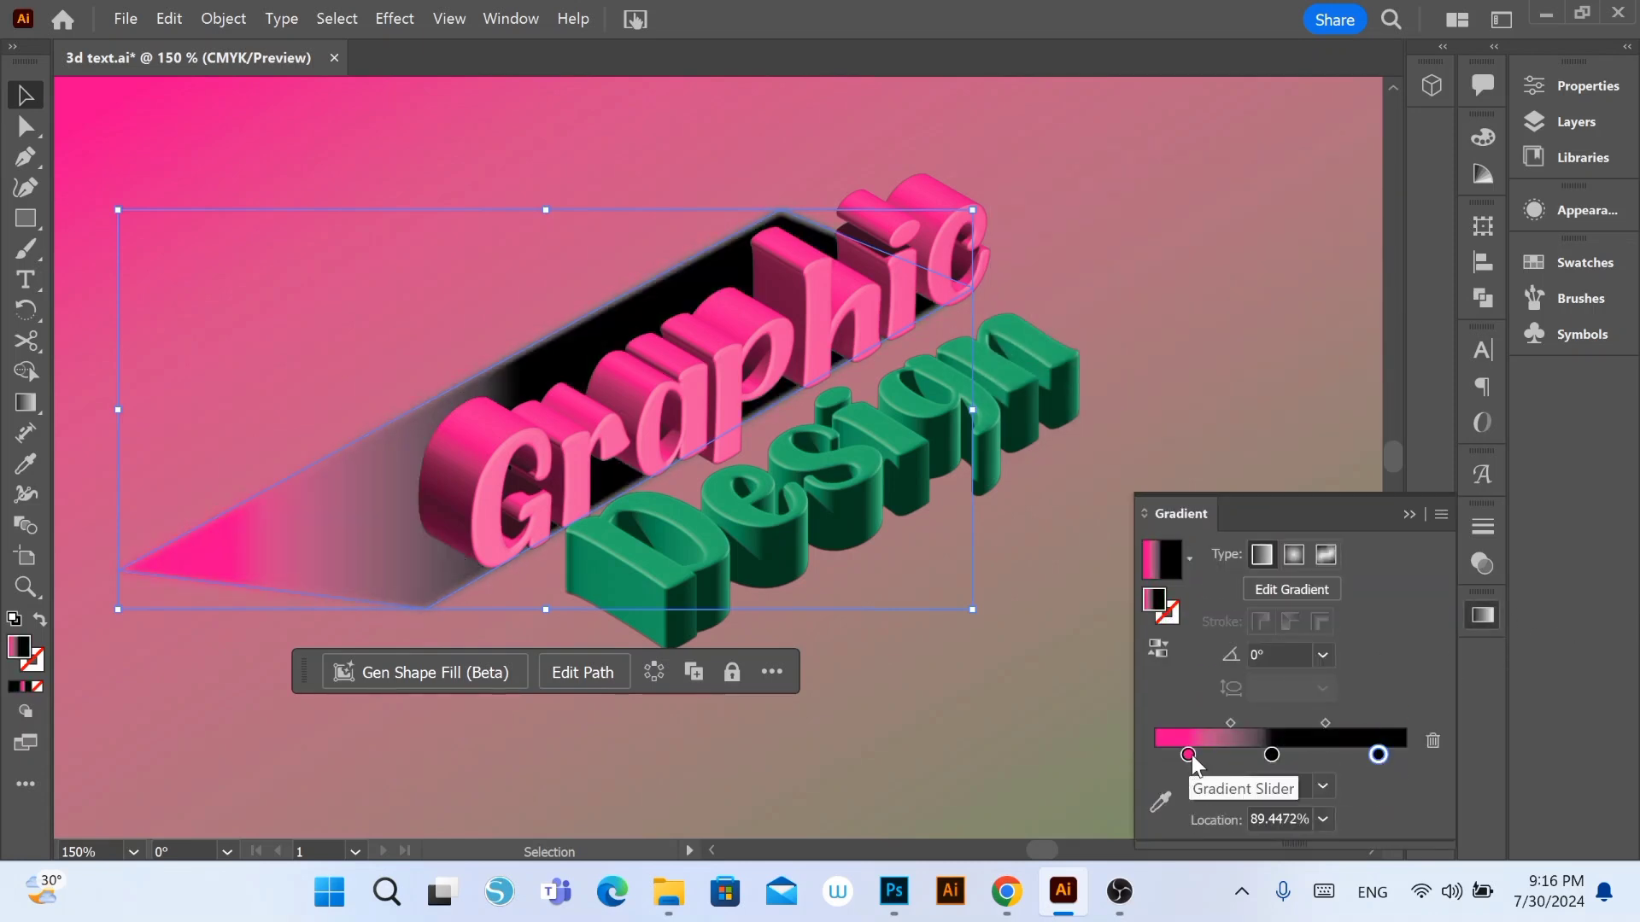
pyautogui.moveTo(1187, 755); pyautogui.dragTo(1190, 807)
pyautogui.moveTo(1272, 754); pyautogui.dragTo(1165, 755)
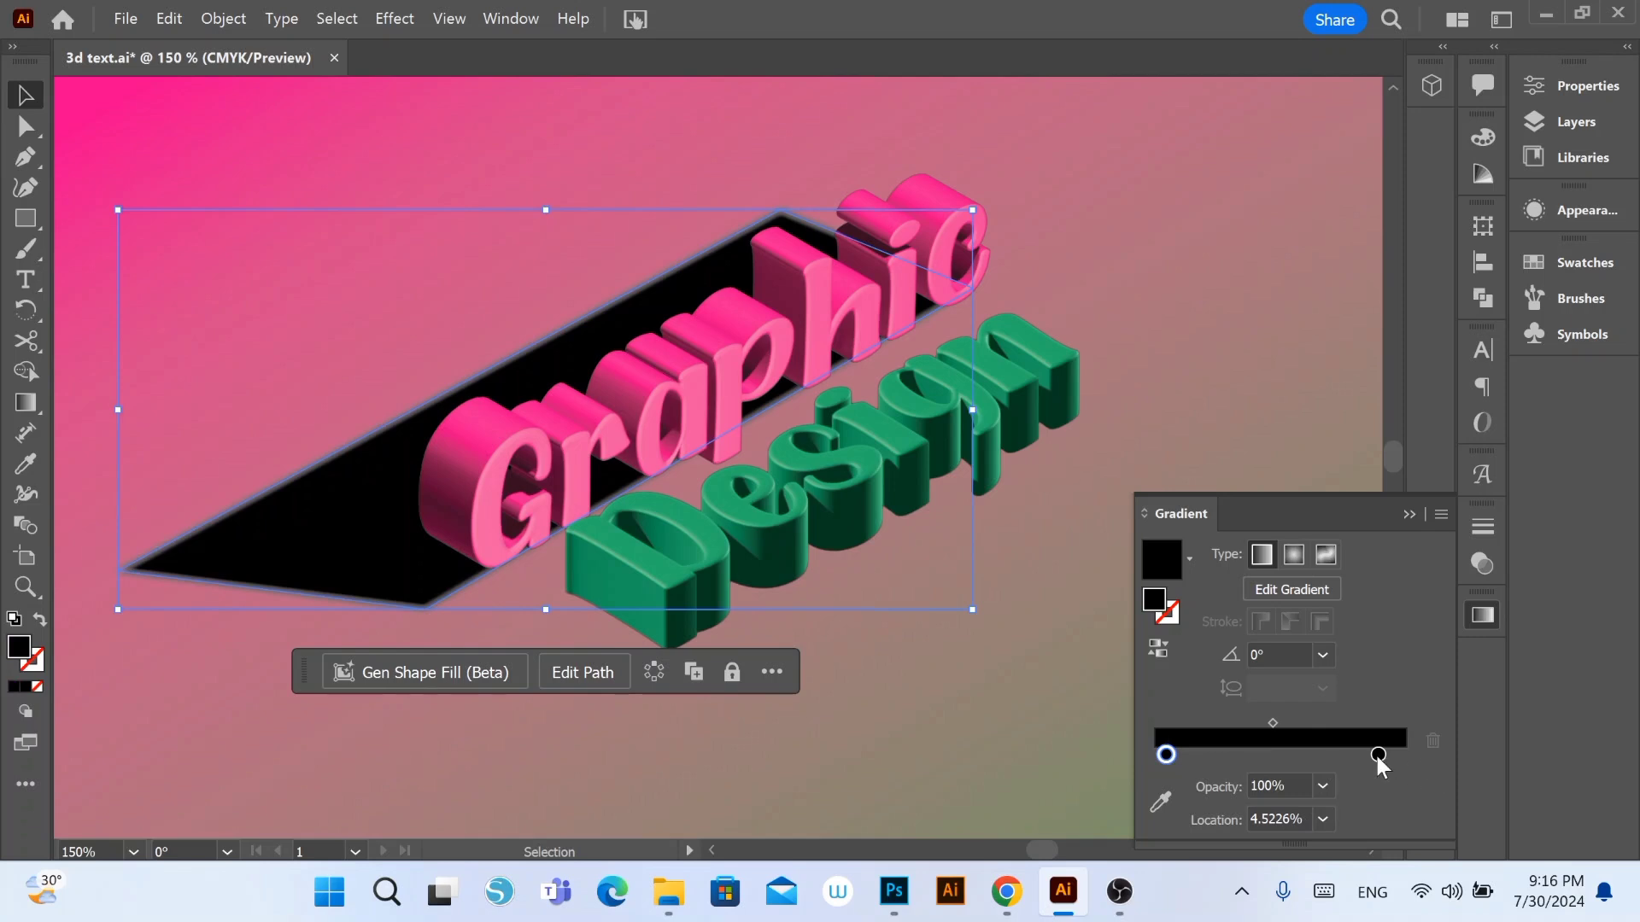
pyautogui.moveTo(1377, 755); pyautogui.dragTo(1405, 755)
# Step: Set the left stop's opacity to 0% and make the shadow gradient radial
pyautogui.click(1166, 755)
pyautogui.click(1322, 785)
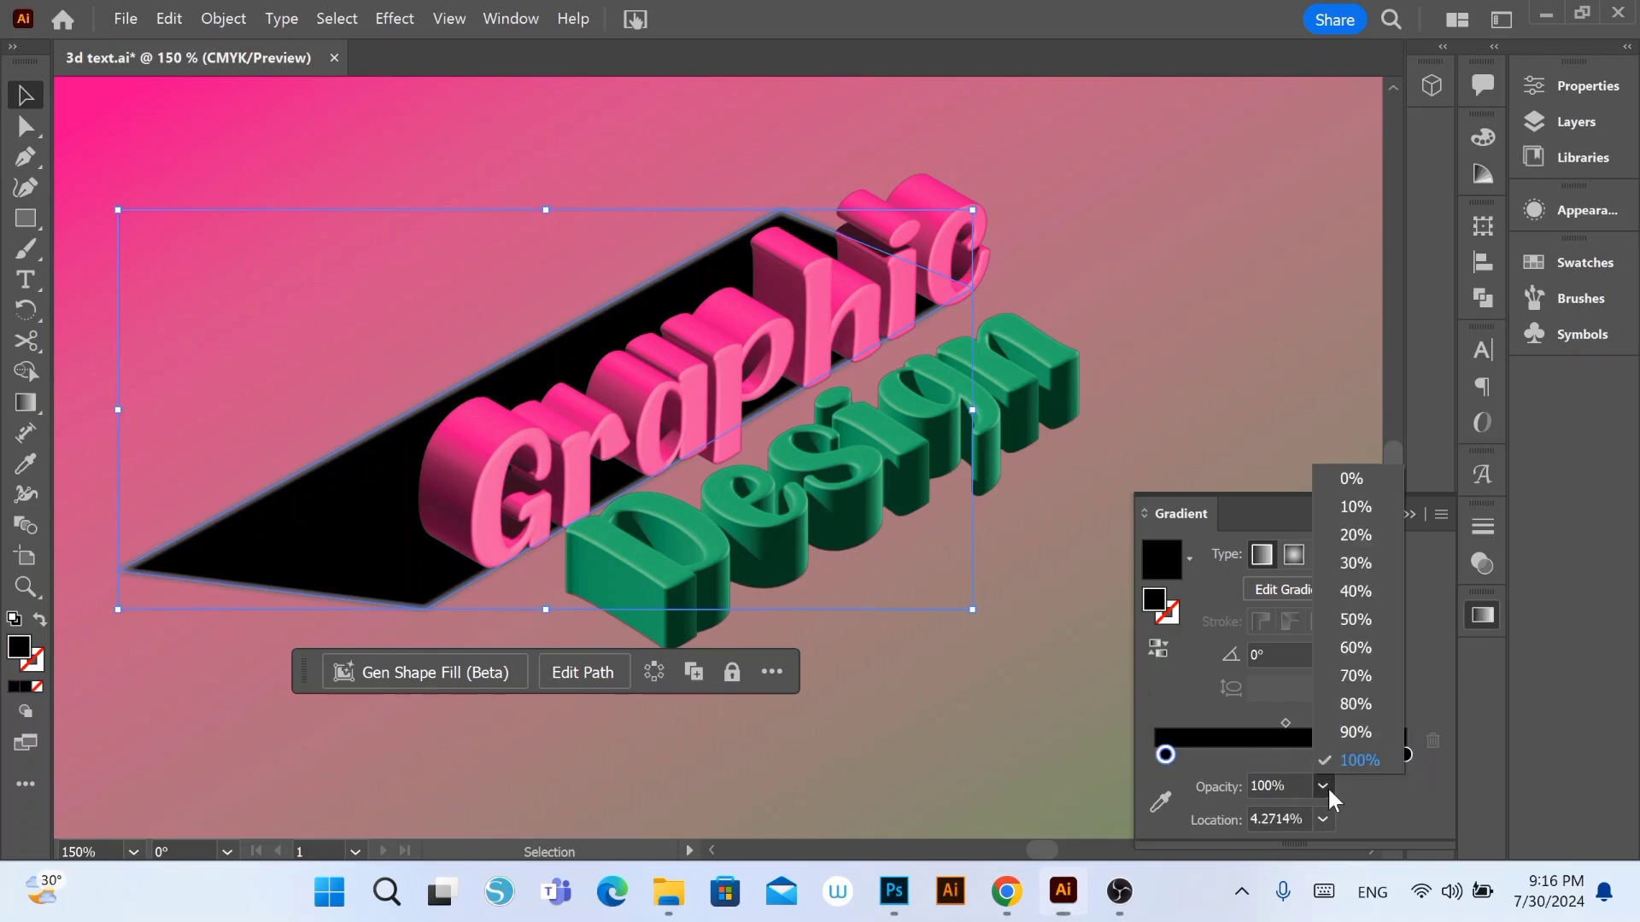
pyautogui.click(1354, 478)
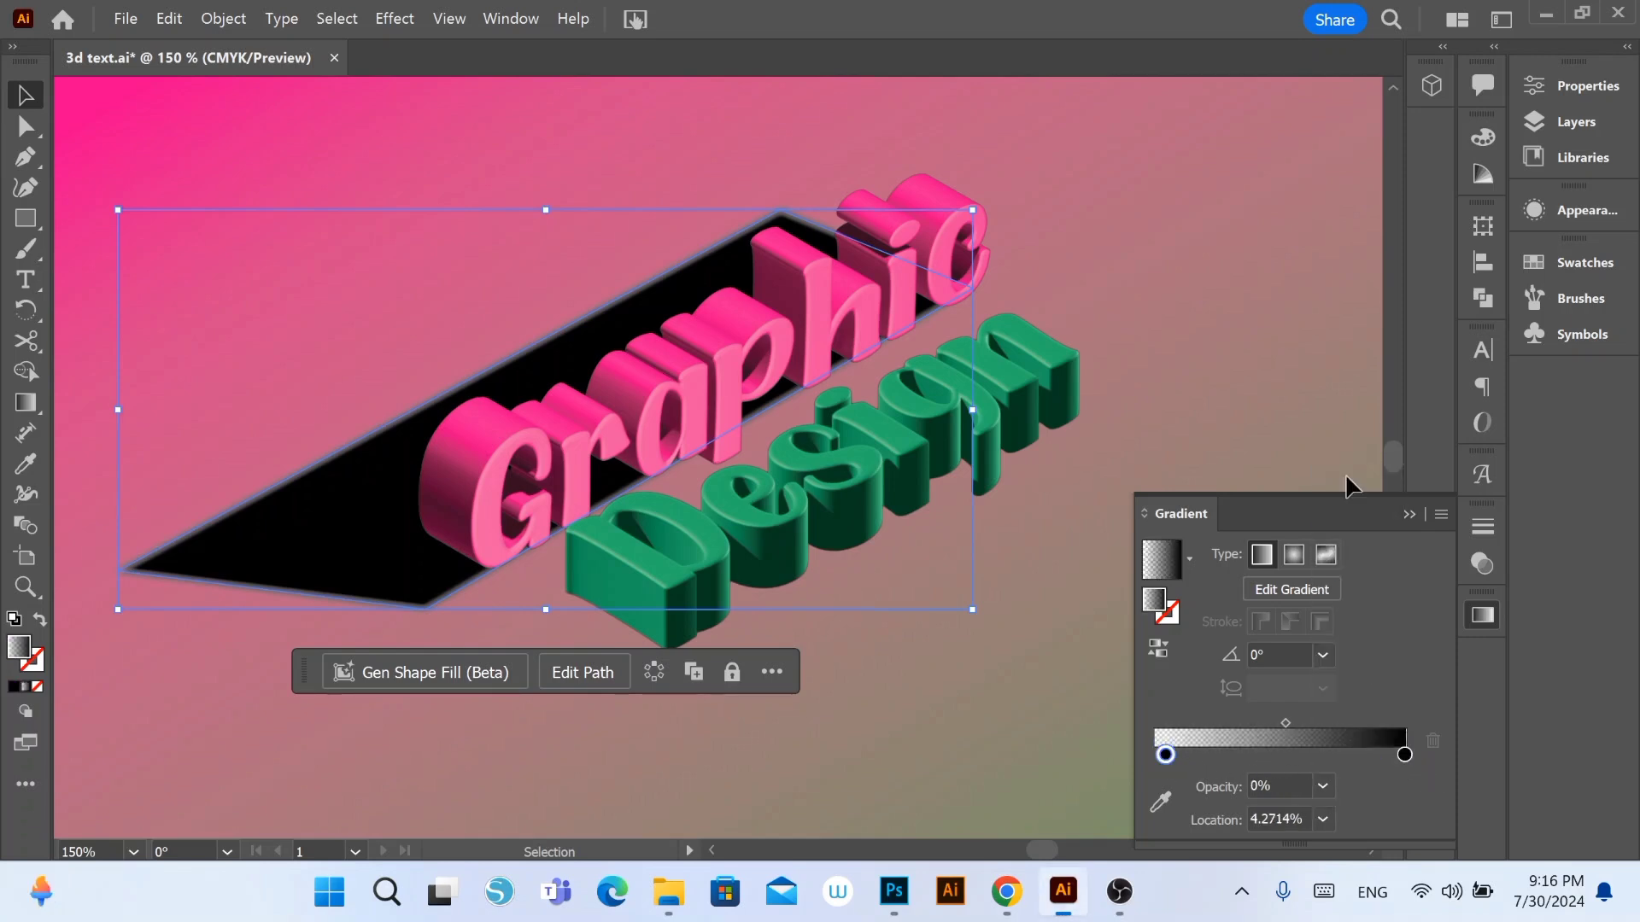
pyautogui.click(1294, 557)
pyautogui.click(26, 402)
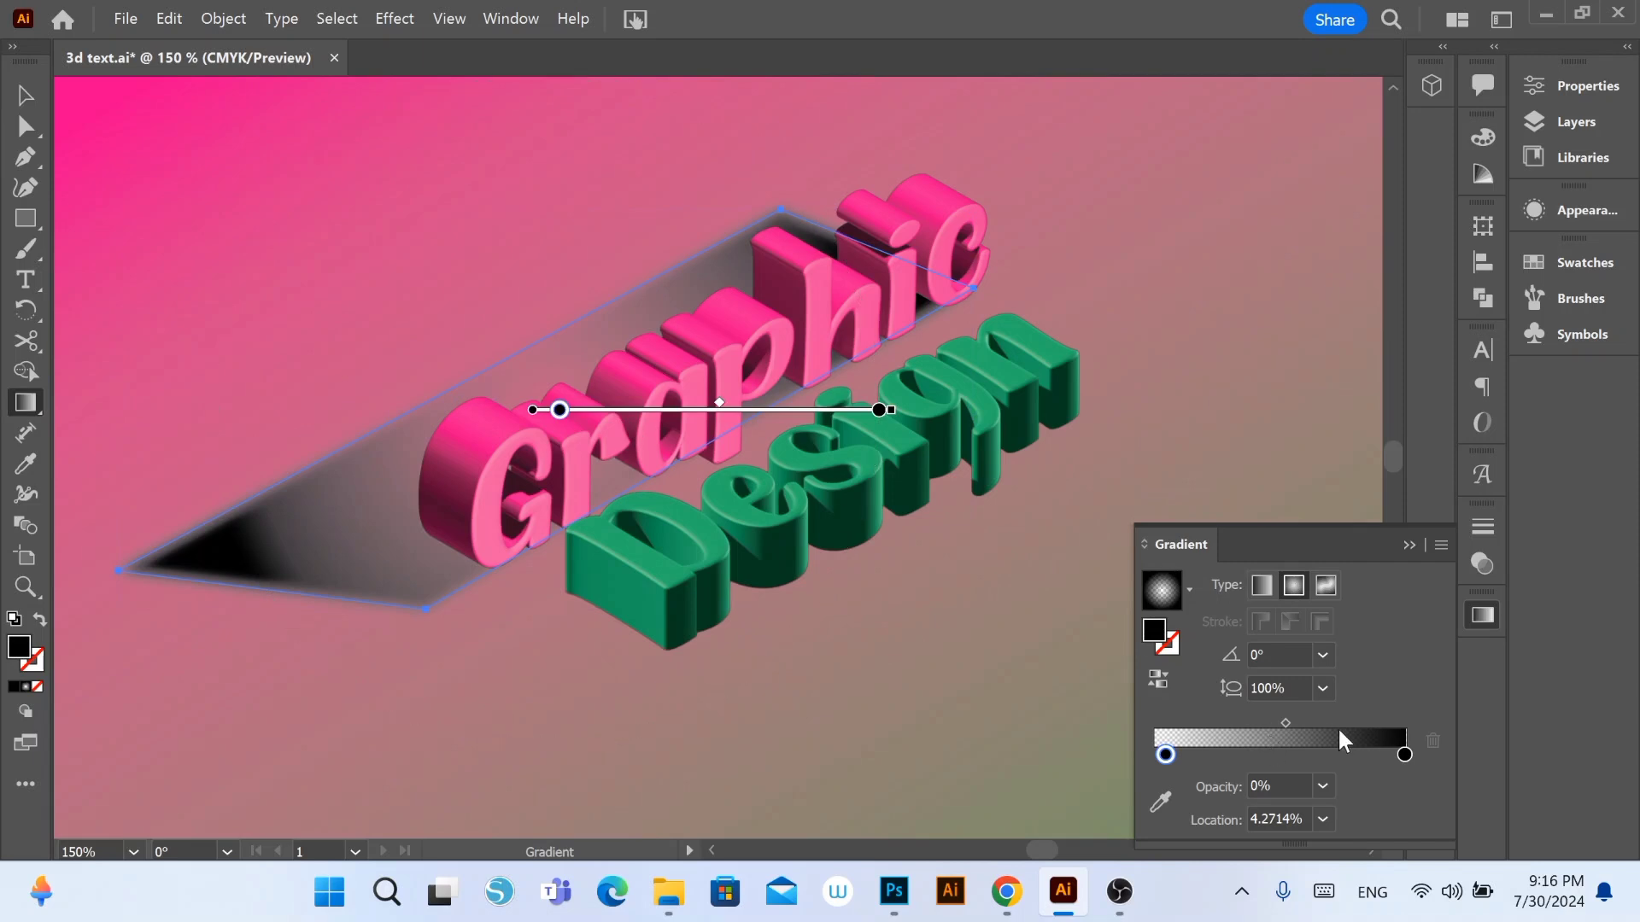
# Step: Reverse the shadow's radial gradient, move the black stop inward, and lay it nearly horizontal
pyautogui.click(1158, 679)
pyautogui.click(547, 410)
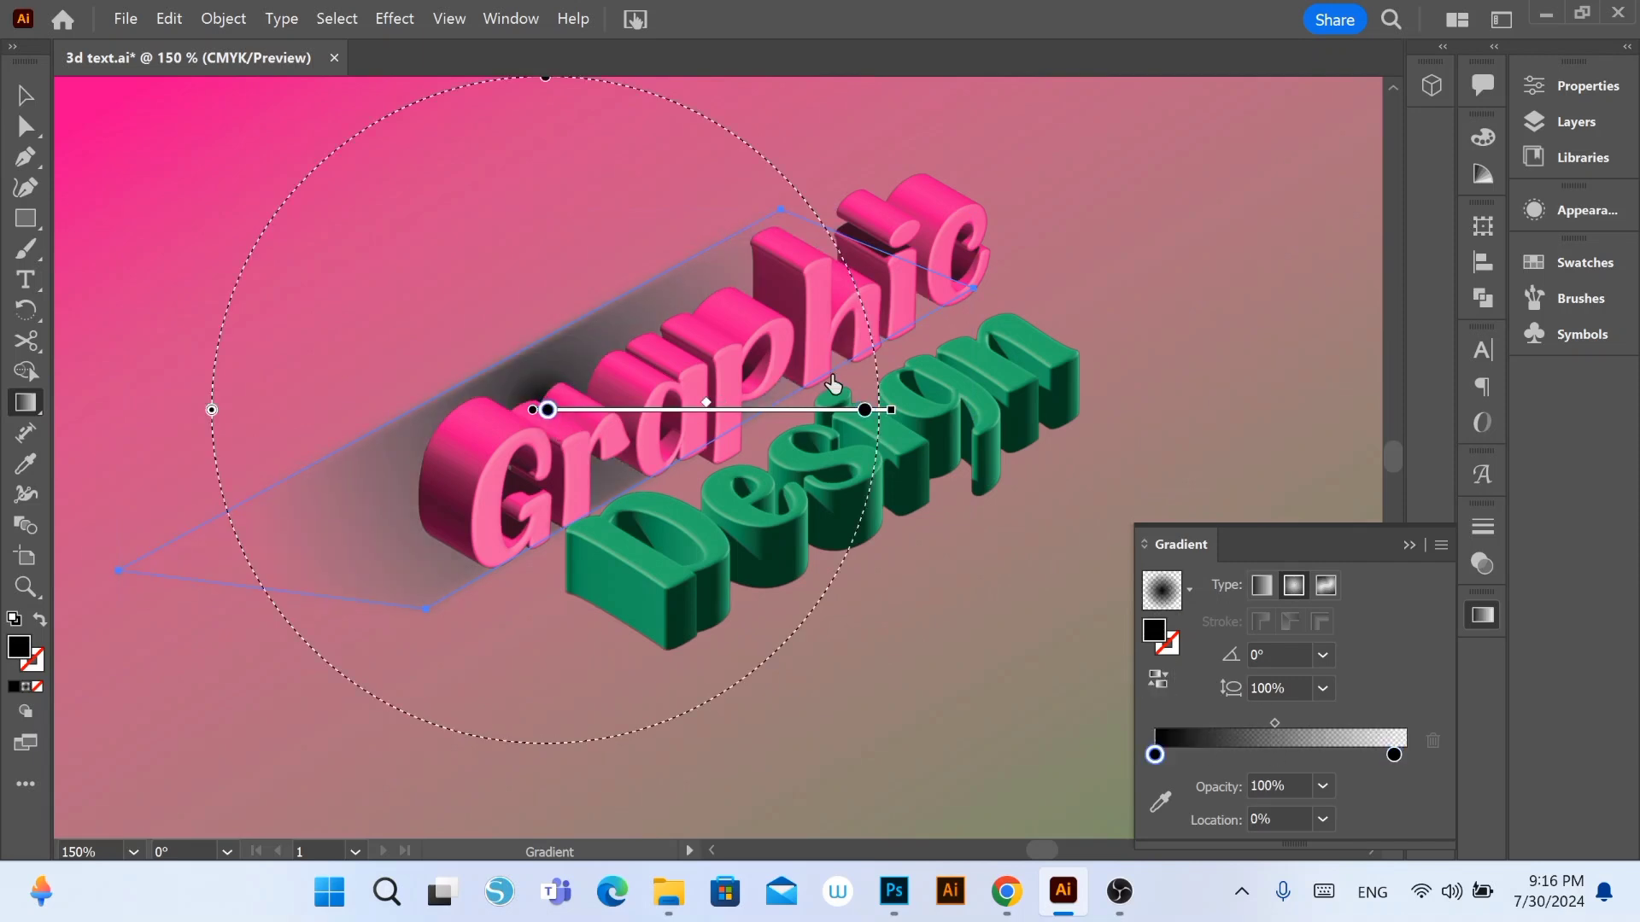
pyautogui.moveTo(548, 409); pyautogui.dragTo(661, 410)
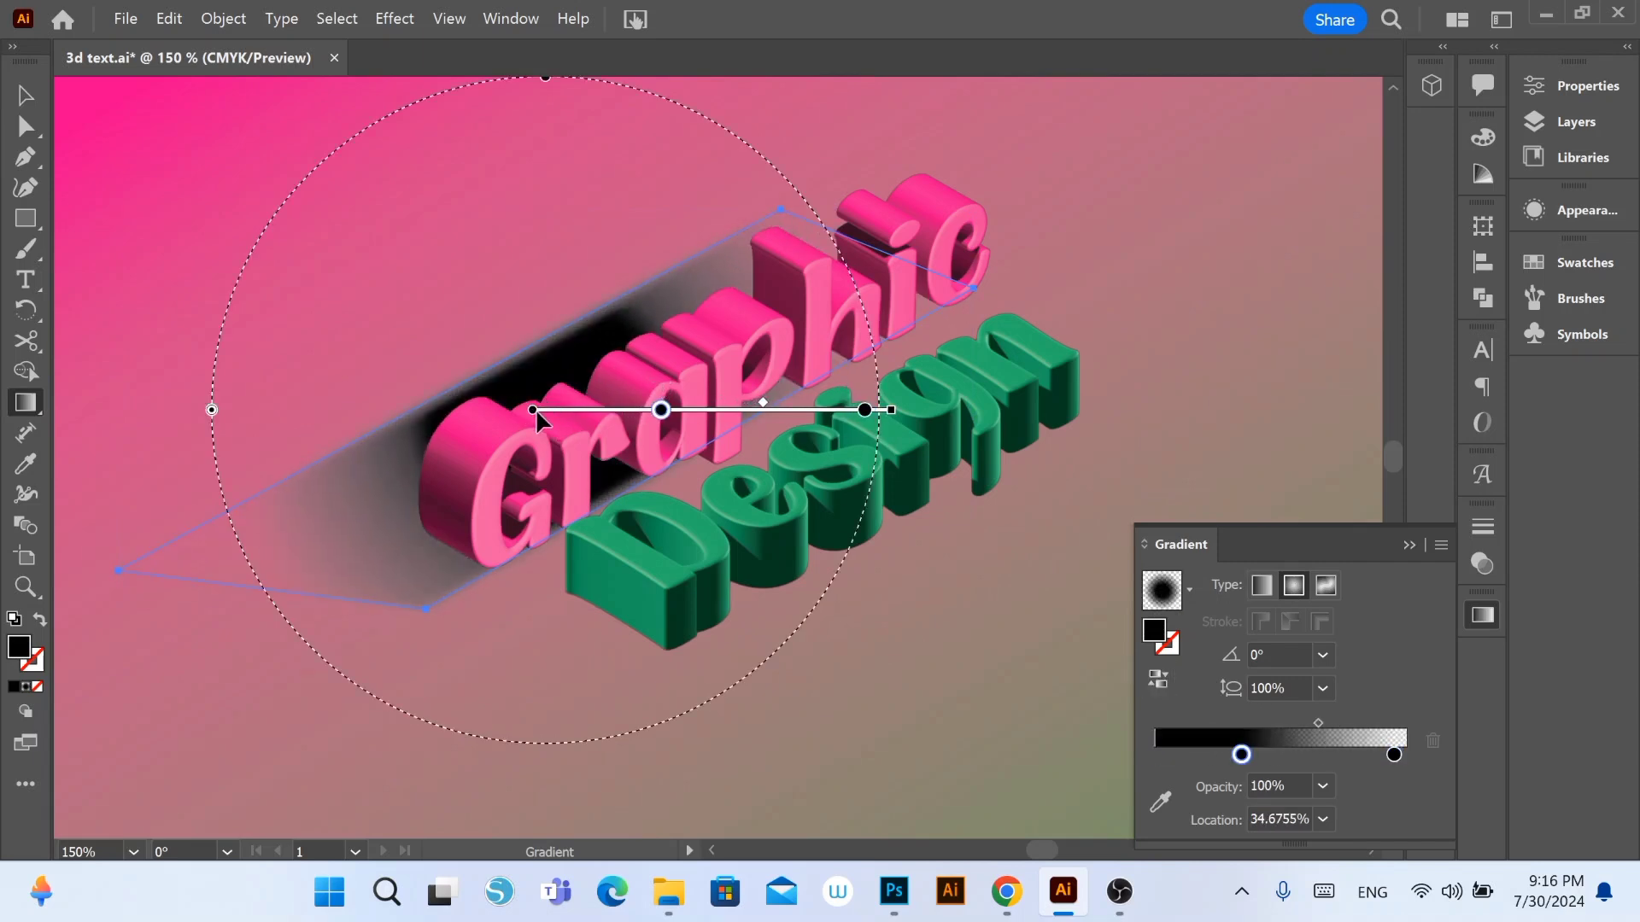
pyautogui.moveTo(521, 475); pyautogui.dragTo(665, 85)
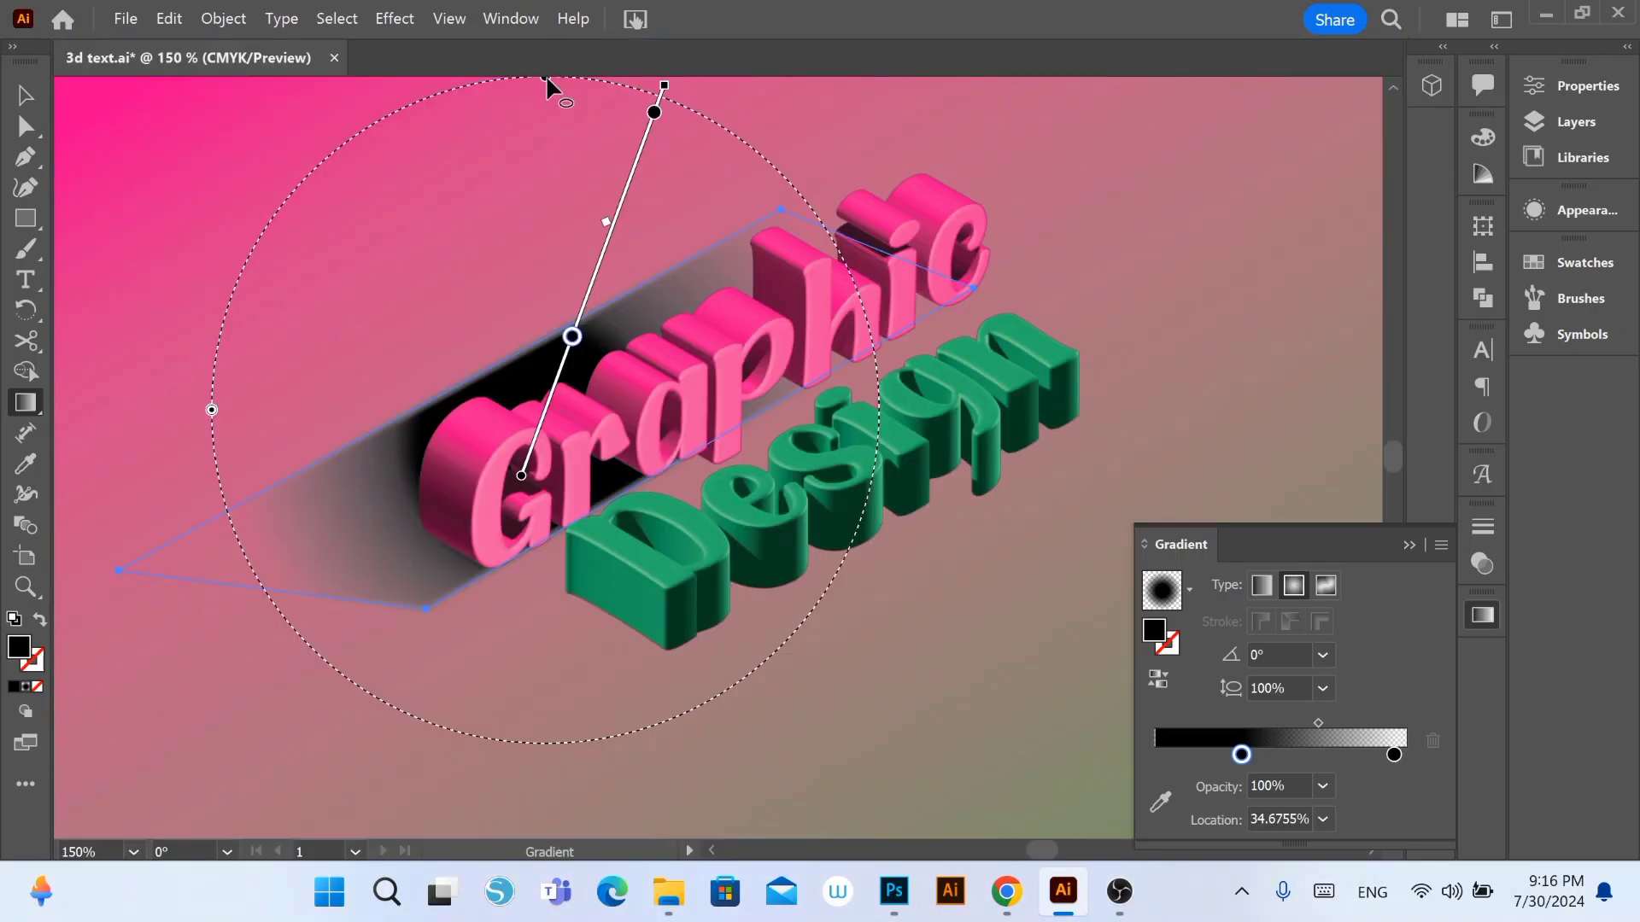
pyautogui.moveTo(548, 83); pyautogui.dragTo(550, 150)
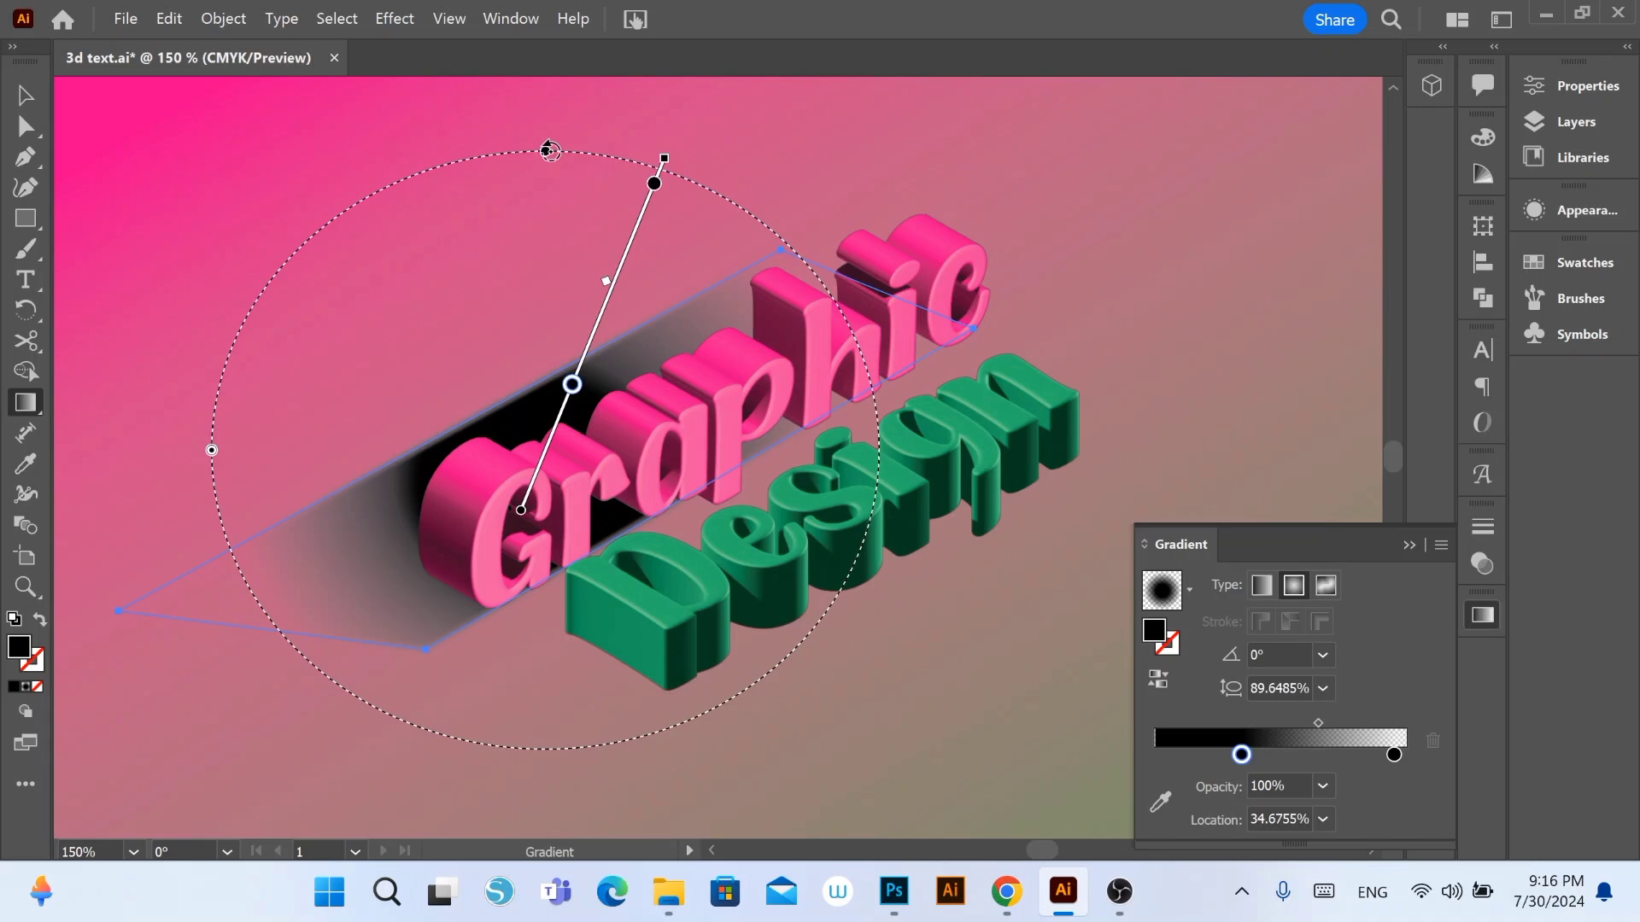
pyautogui.moveTo(577, 385); pyautogui.dragTo(602, 288)
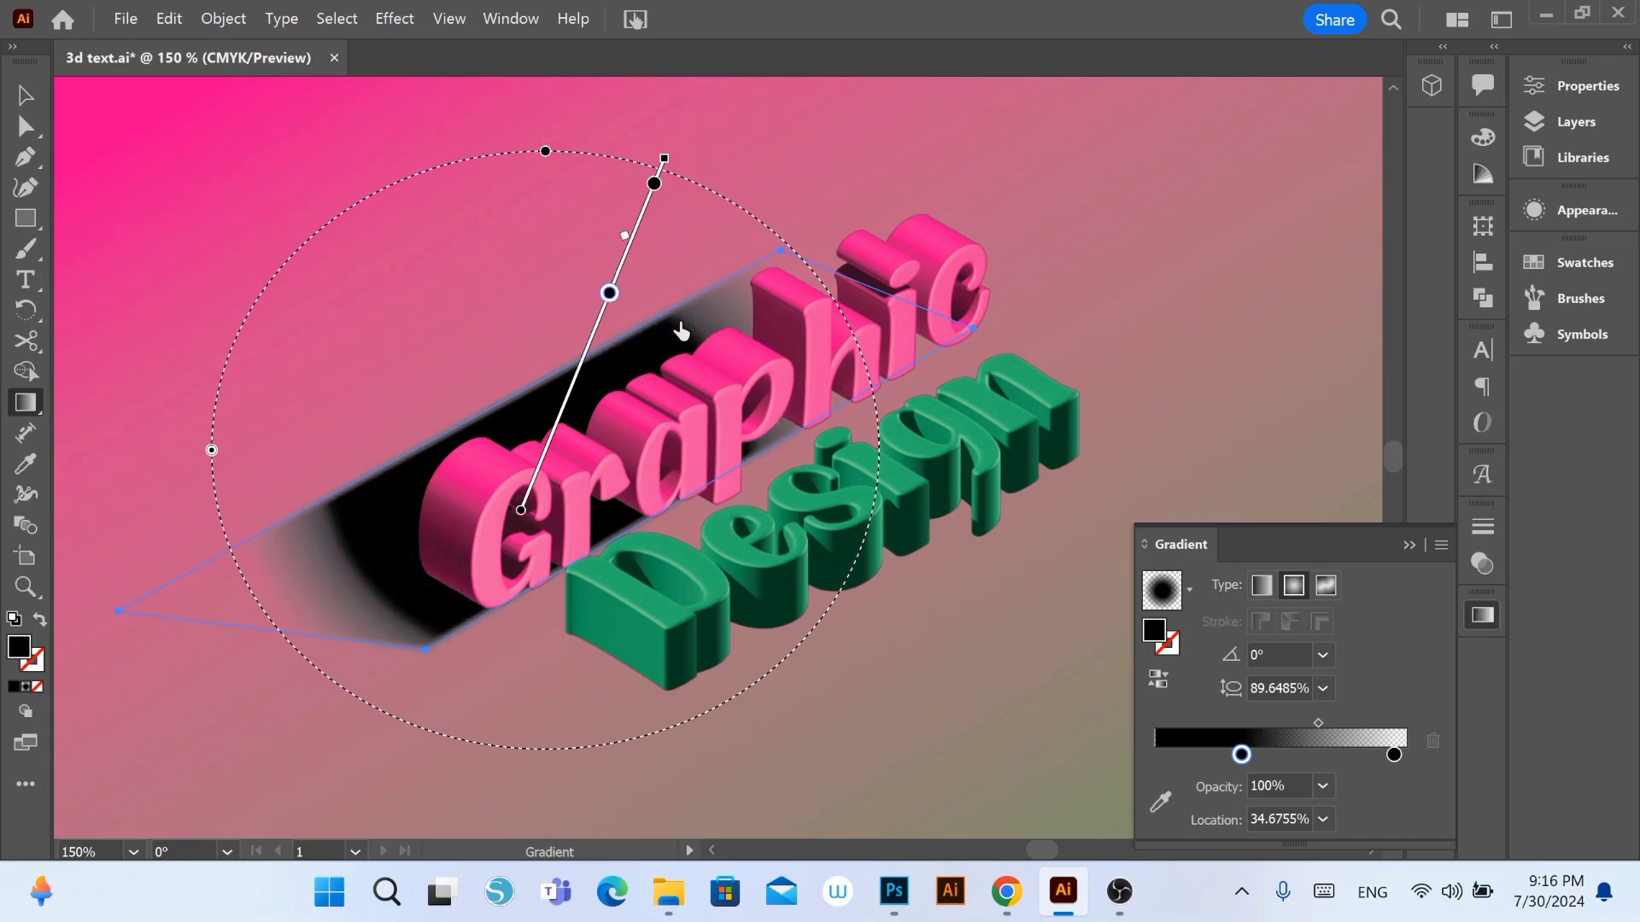
pyautogui.moveTo(567, 538); pyautogui.dragTo(705, 457)
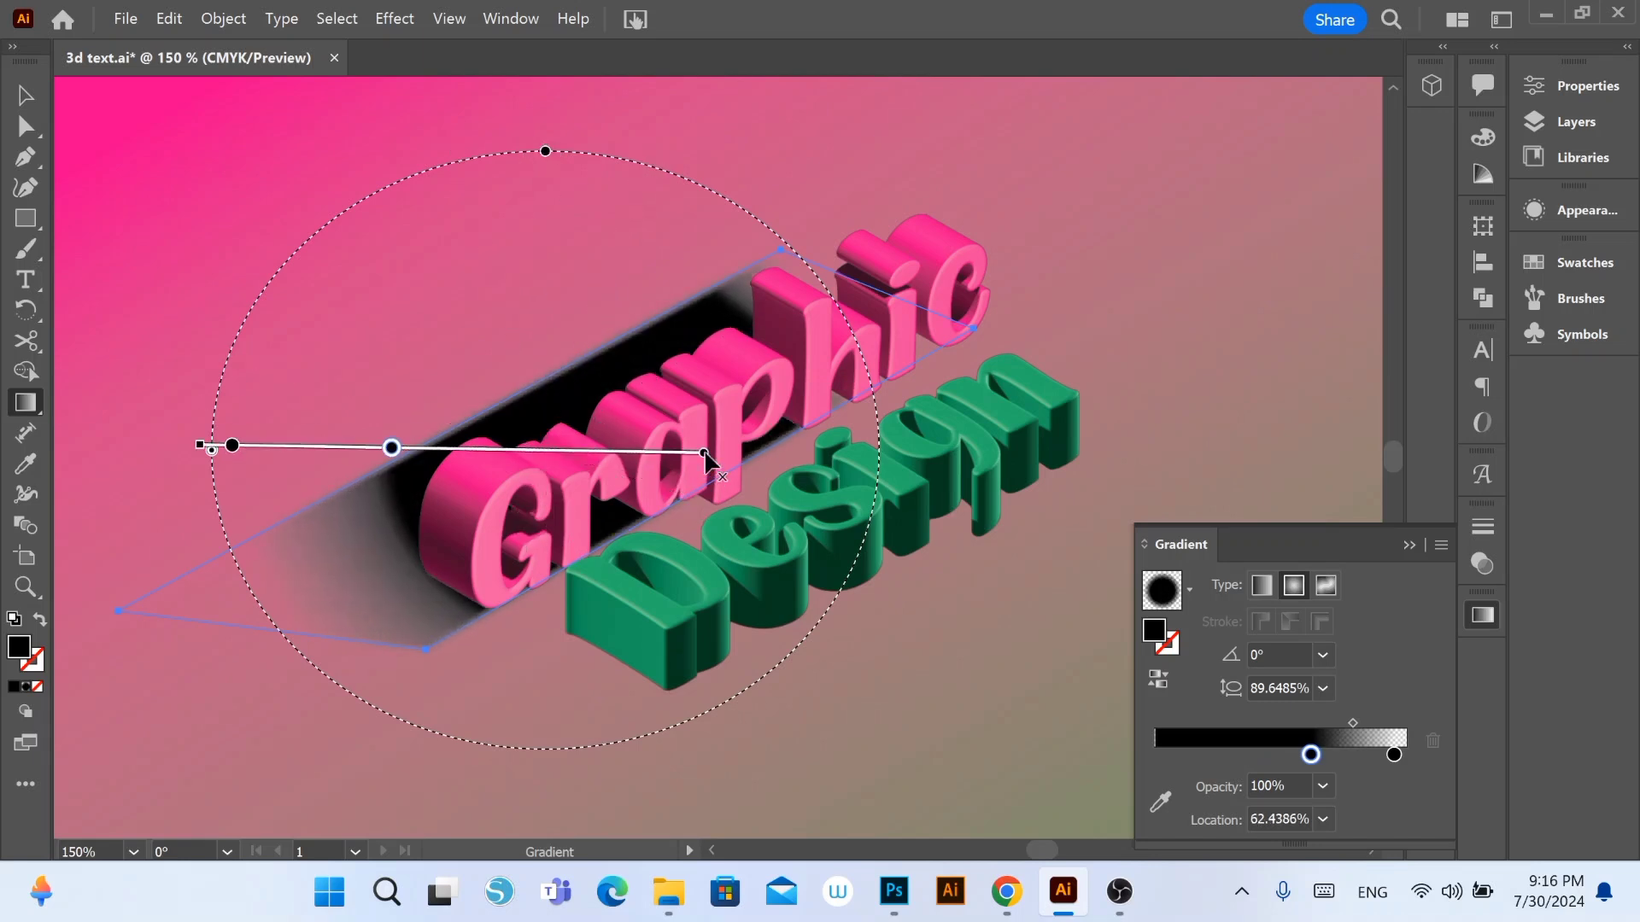
# Step: Nudge the shadow, flatten and enlarge the radial ellipse, and set the inner stop to 39.8469%
pyautogui.hotkey('shift', 'Right')
pyautogui.hotkey('shift', 'Right')
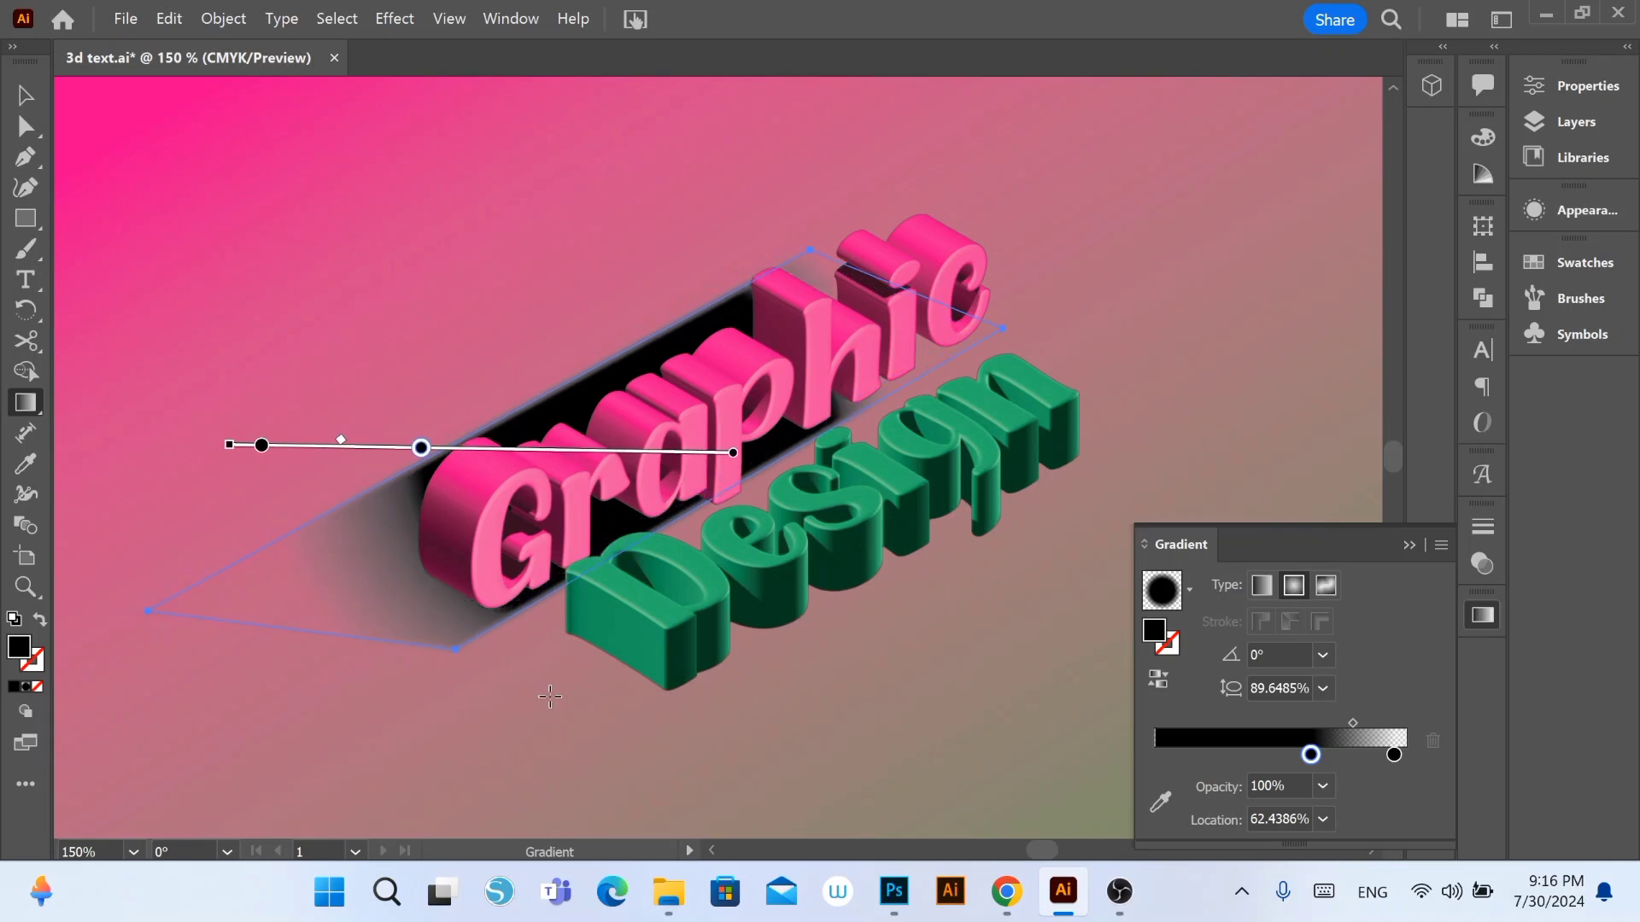
pyautogui.press('Left')
pyautogui.press('Left')
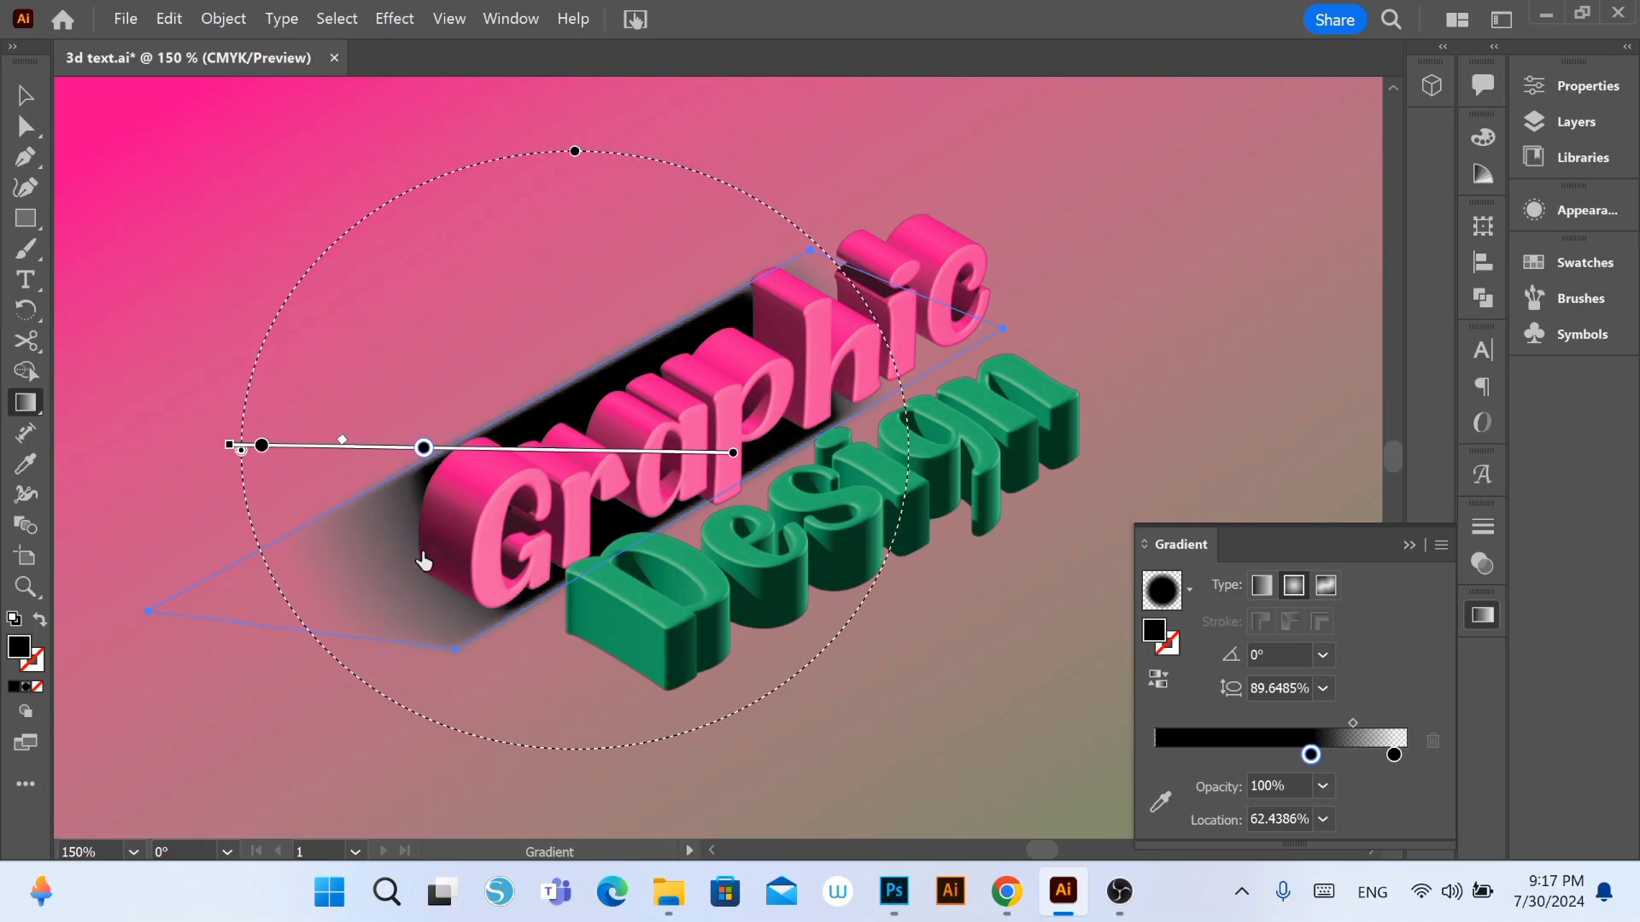
pyautogui.moveTo(422, 454)
pyautogui.mouseDown()
pyautogui.moveTo(583, 457)
pyautogui.moveTo(496, 450)
pyautogui.mouseUp()
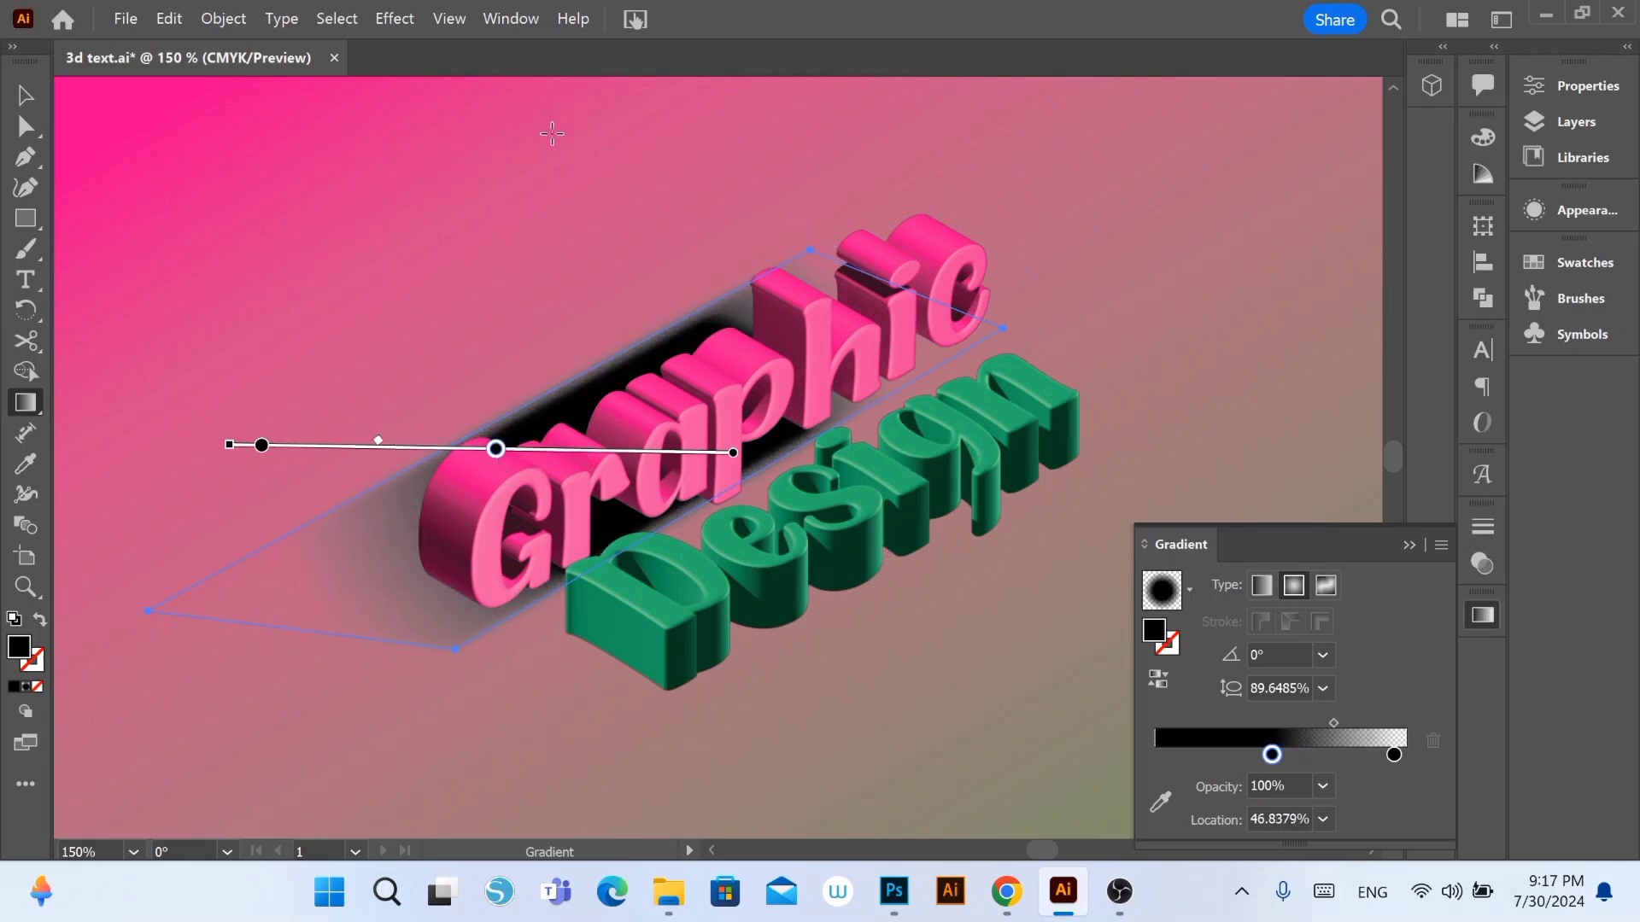
pyautogui.moveTo(575, 151)
pyautogui.mouseDown()
pyautogui.moveTo(574, 201)
pyautogui.moveTo(575, 176)
pyautogui.mouseUp()
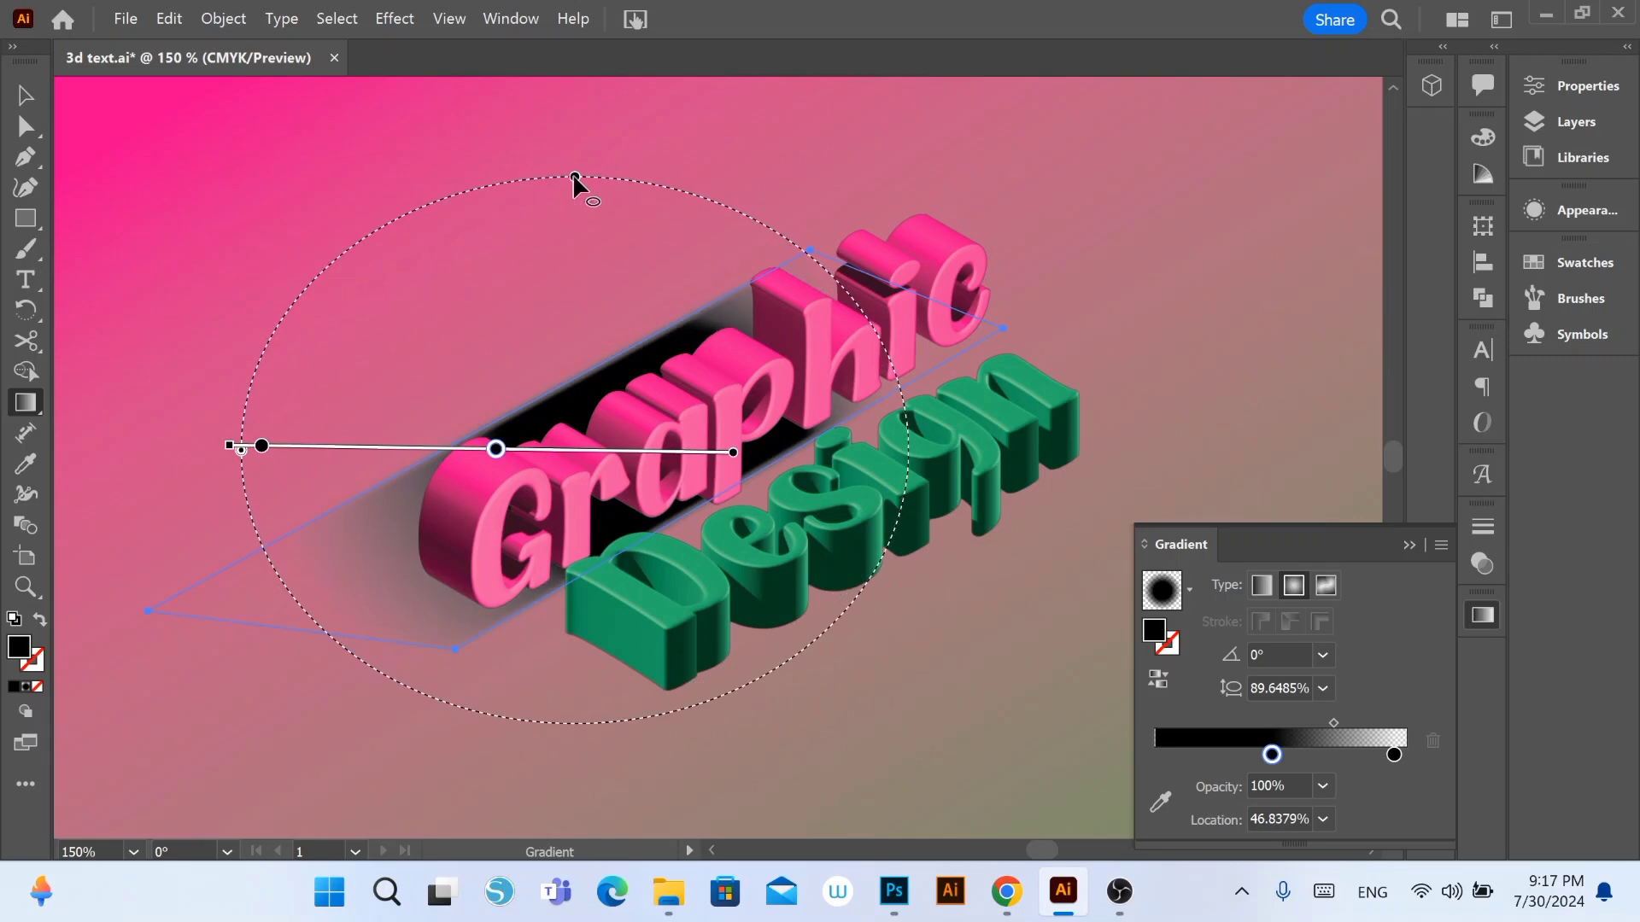
pyautogui.moveTo(244, 457)
pyautogui.mouseDown()
pyautogui.moveTo(440, 376)
pyautogui.moveTo(210, 504)
pyautogui.mouseUp()
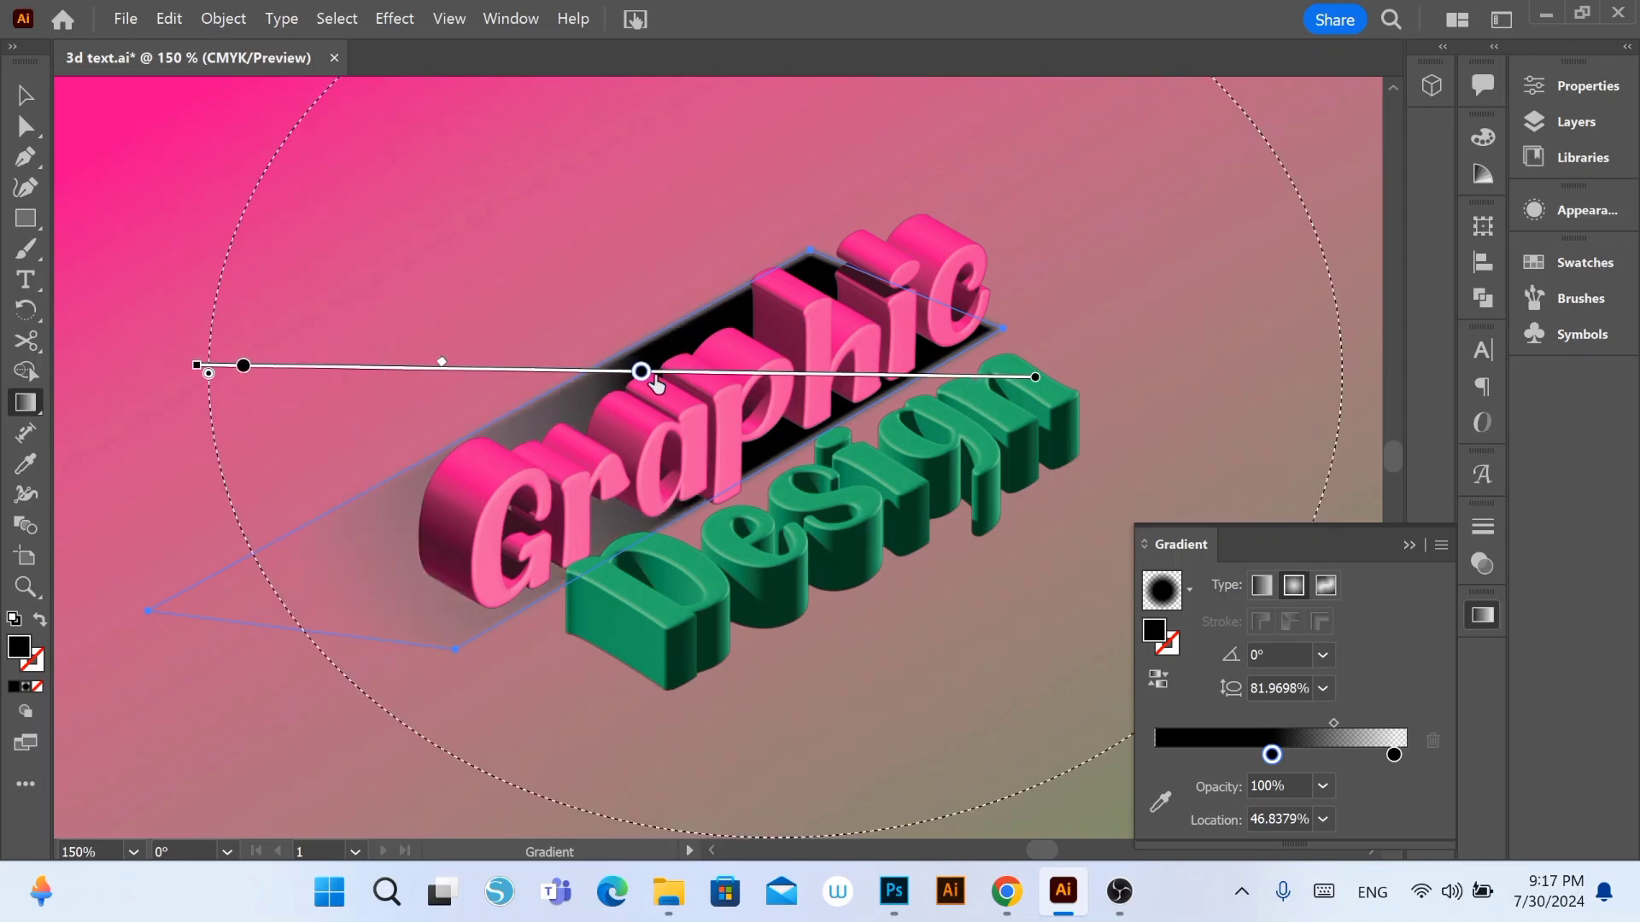
pyautogui.moveTo(642, 383)
pyautogui.mouseDown()
pyautogui.moveTo(193, 508)
pyautogui.moveTo(265, 515)
pyautogui.mouseUp()
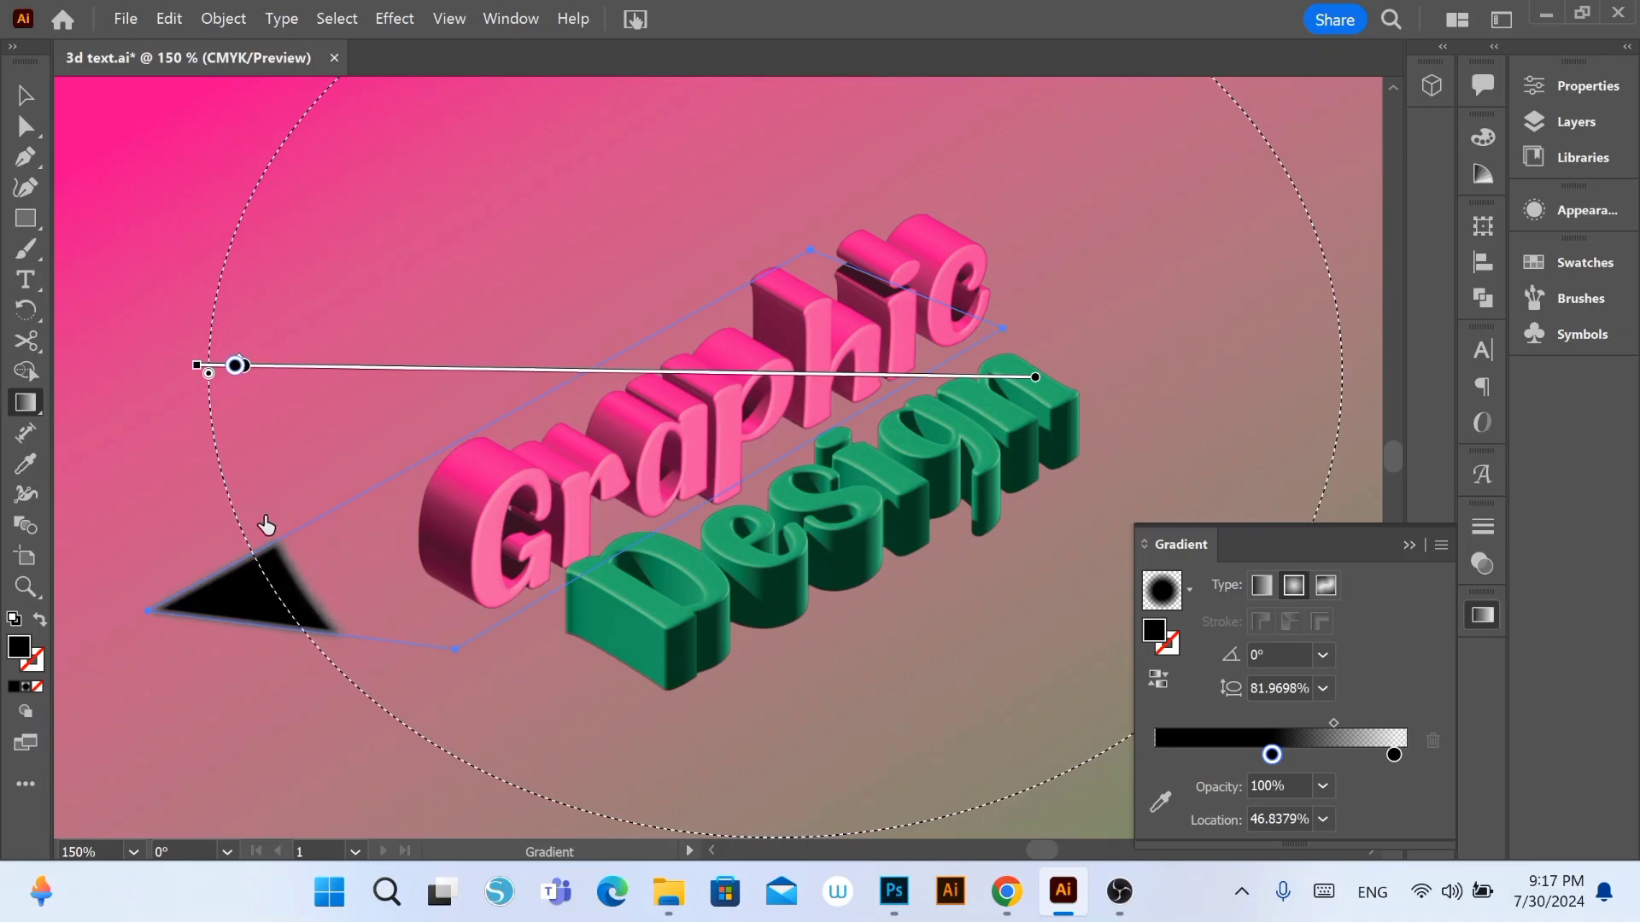
pyautogui.moveTo(1382, 754)
pyautogui.mouseDown()
pyautogui.moveTo(1204, 756)
pyautogui.moveTo(1262, 757)
pyautogui.mouseUp()
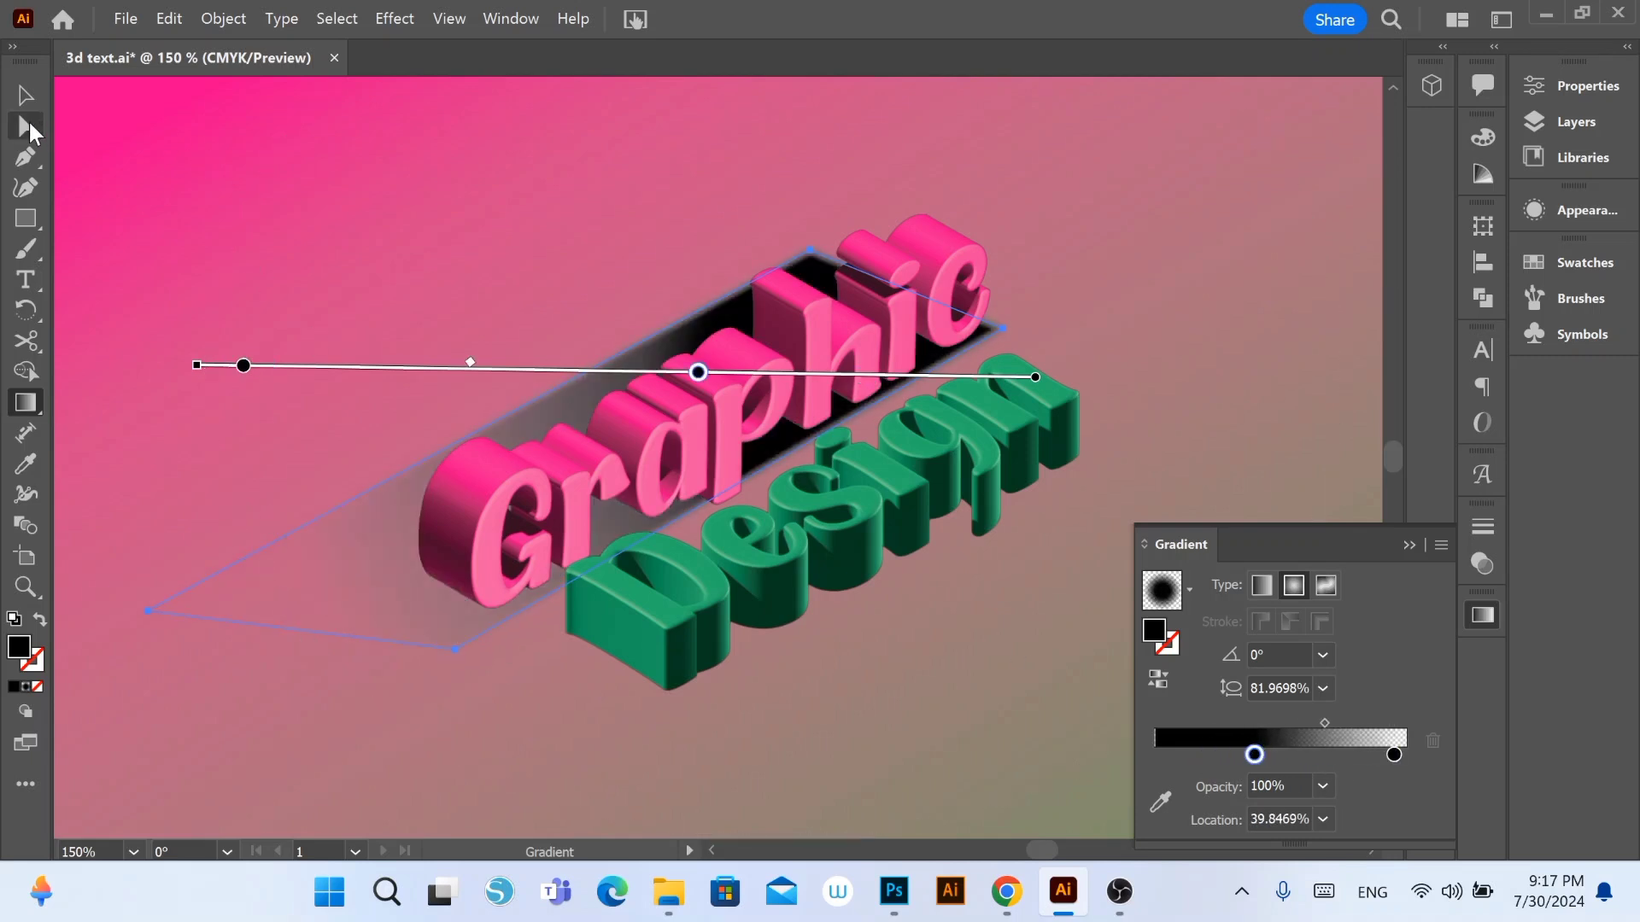
# Step: Pull the Graphic shadow's top corner across and round its top corners
pyautogui.click(26, 127)
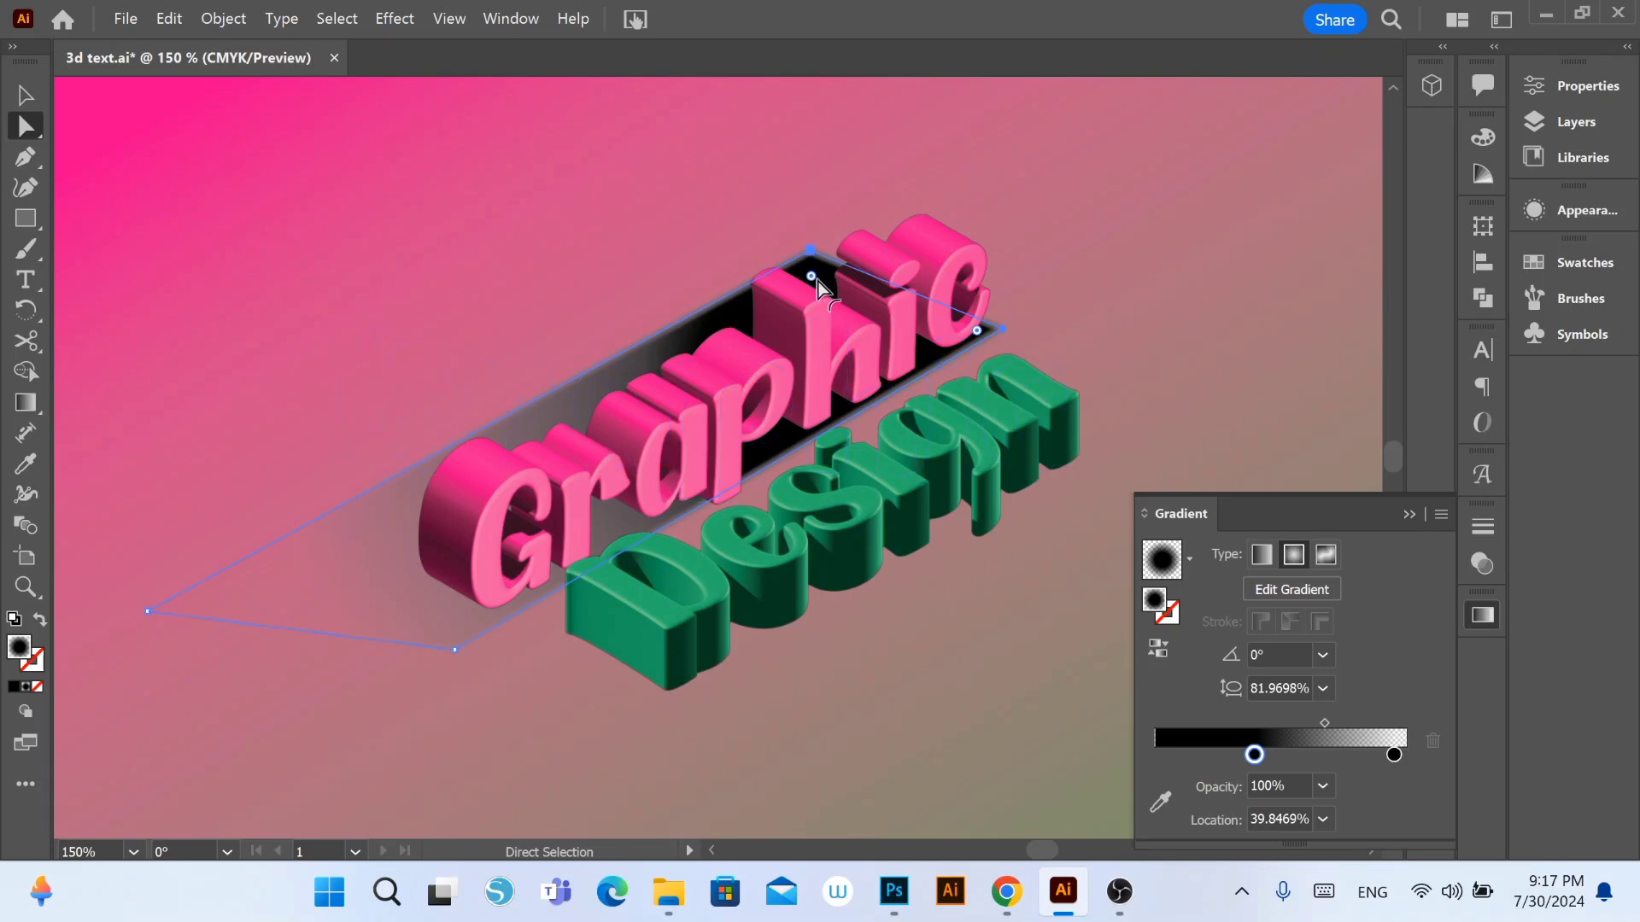
pyautogui.moveTo(818, 282); pyautogui.dragTo(948, 279)
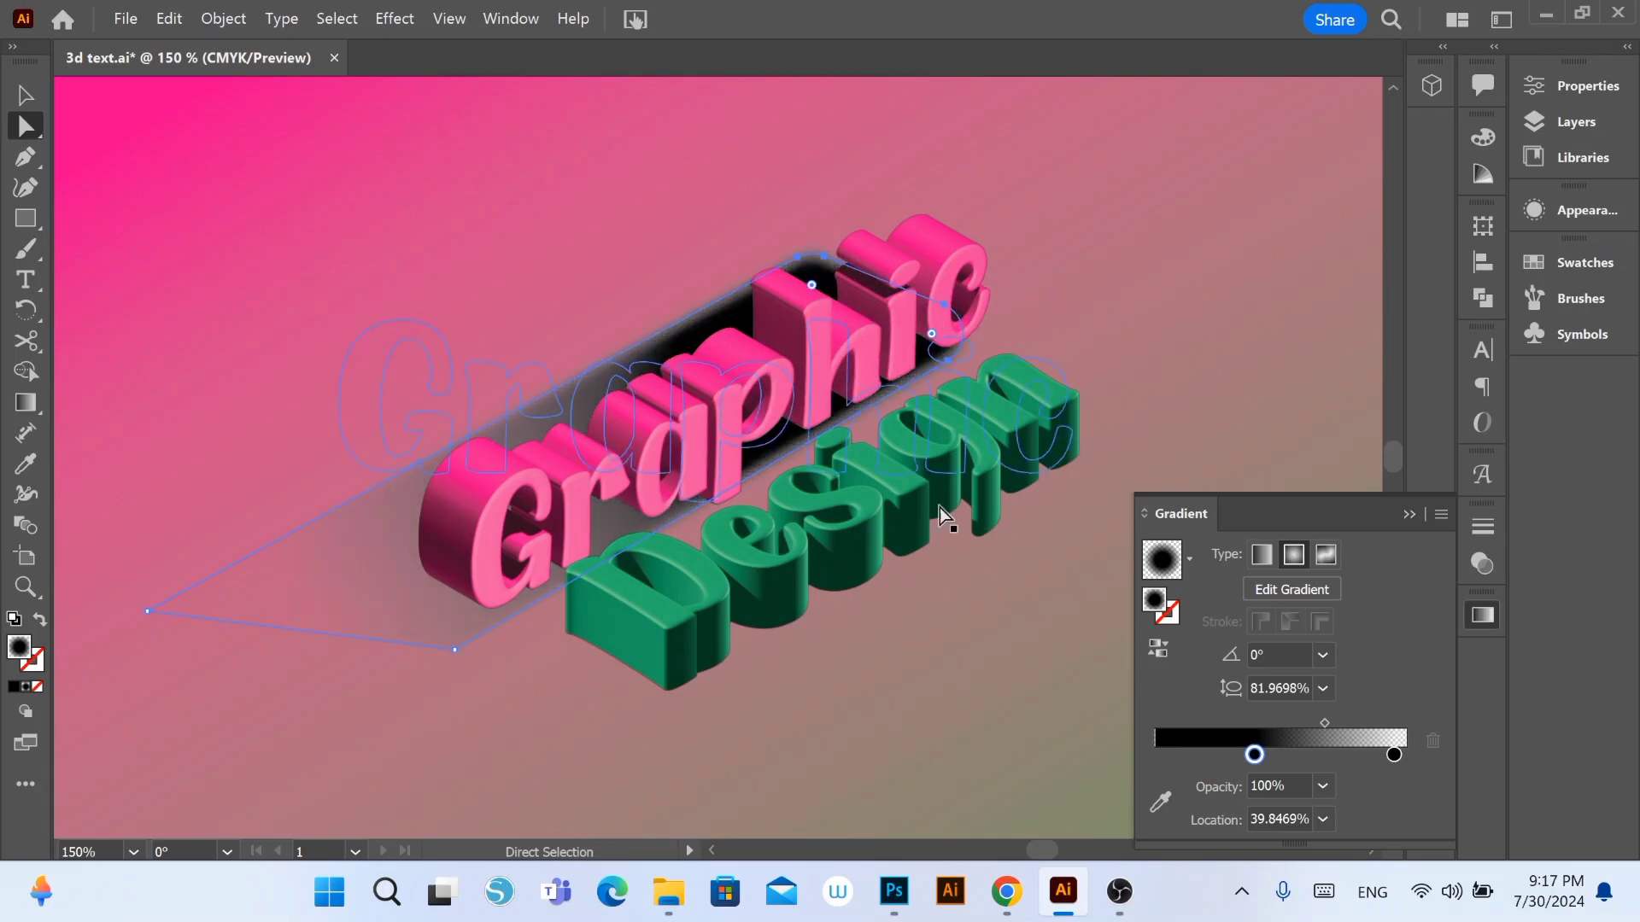
pyautogui.click(1101, 205)
pyautogui.click(822, 272)
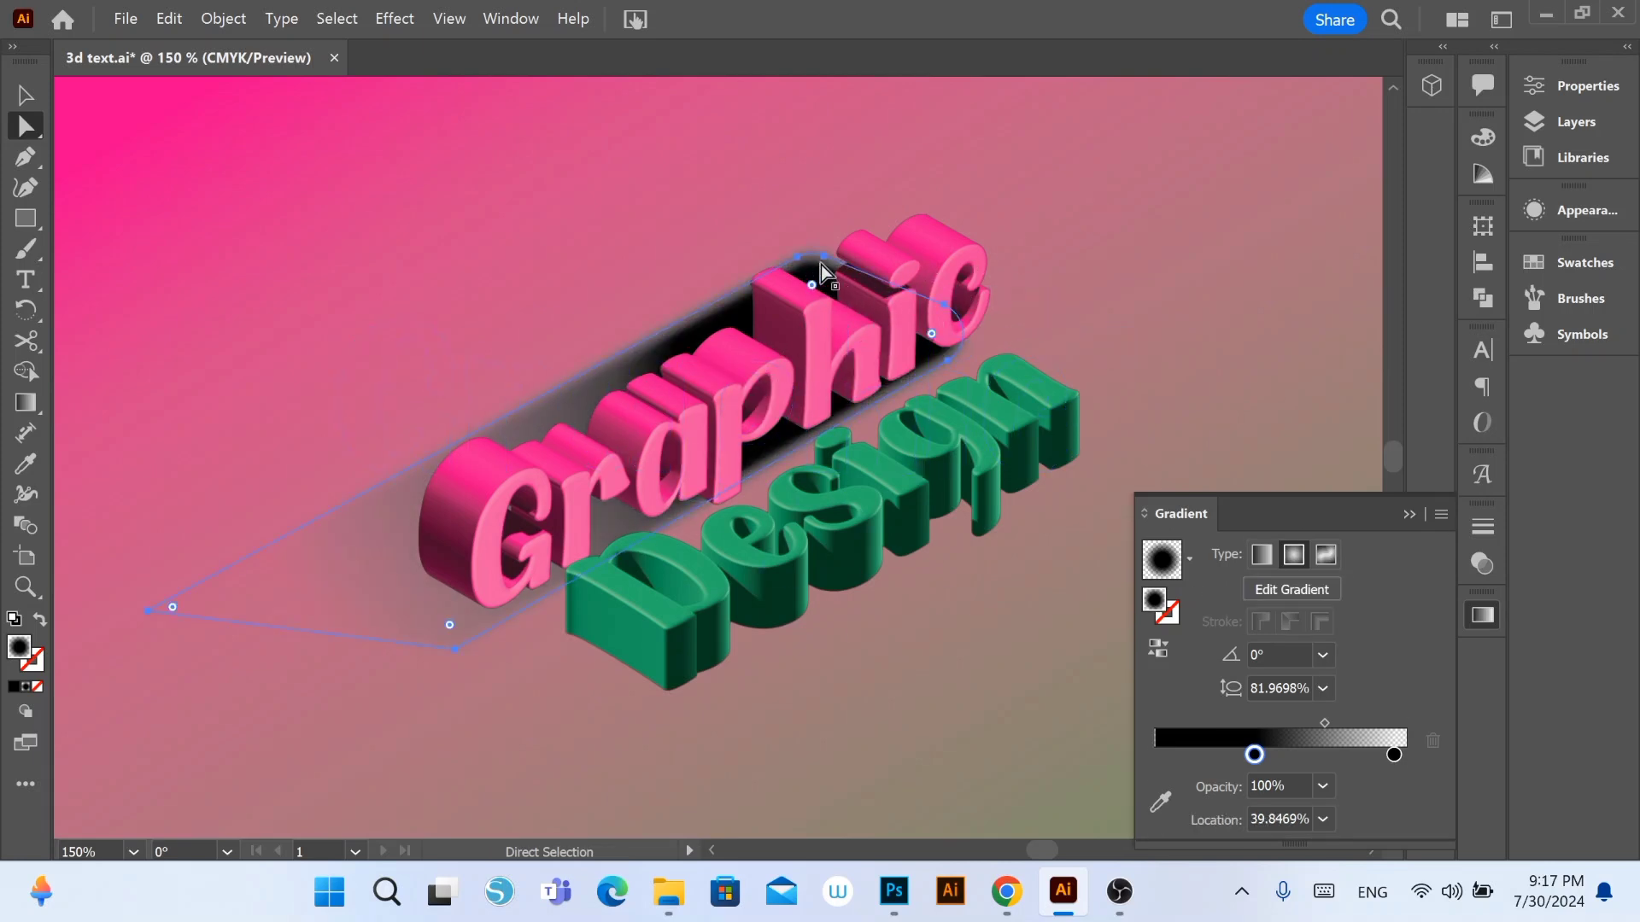
pyautogui.moveTo(810, 284); pyautogui.dragTo(826, 535)
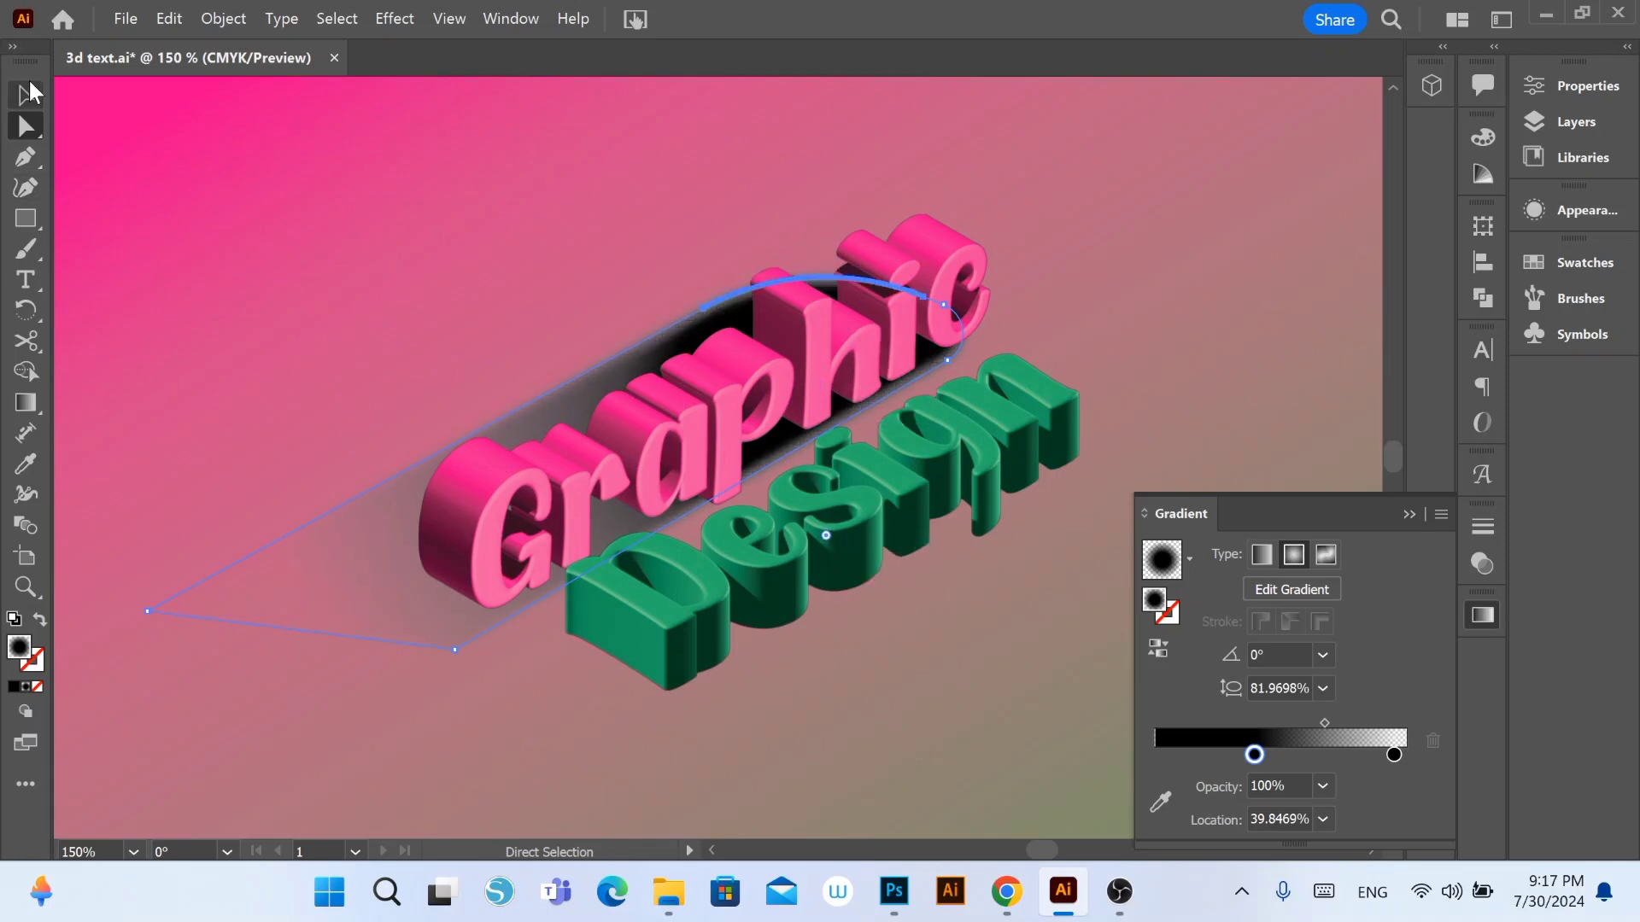
# Step: Set the Graphic shadow's blend mode to Multiply
pyautogui.click(26, 94)
pyautogui.click(1483, 564)
pyautogui.click(1226, 555)
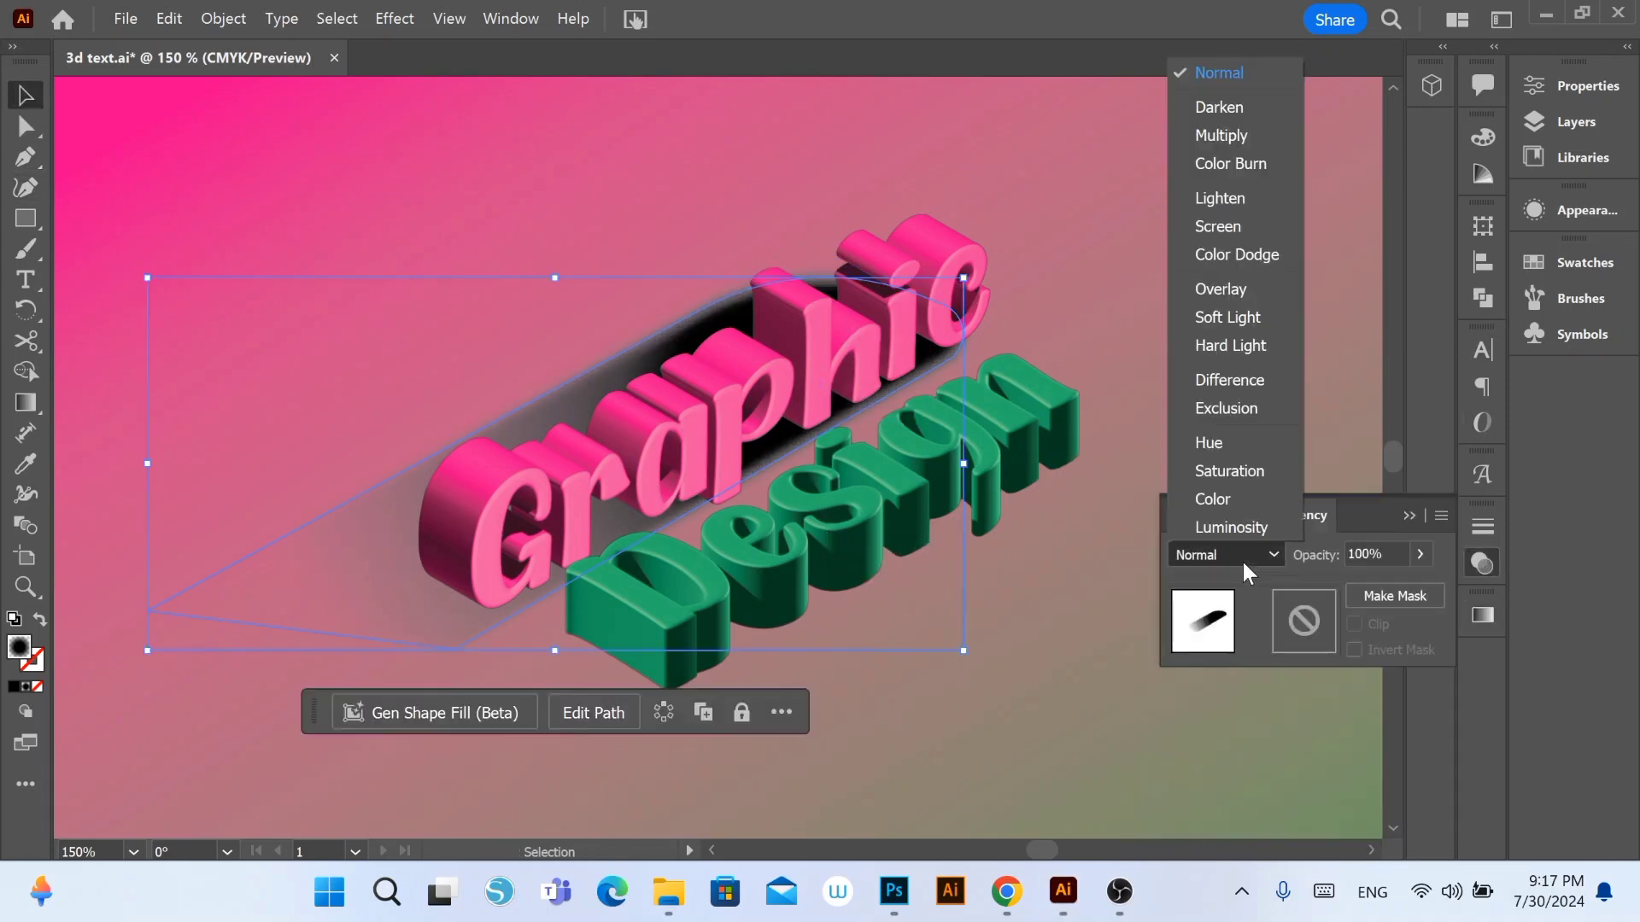
pyautogui.click(1221, 137)
pyautogui.click(1224, 160)
# Step: Move the shadow's left and top-right anchors to tuck it behind Graphic
pyautogui.click(351, 569)
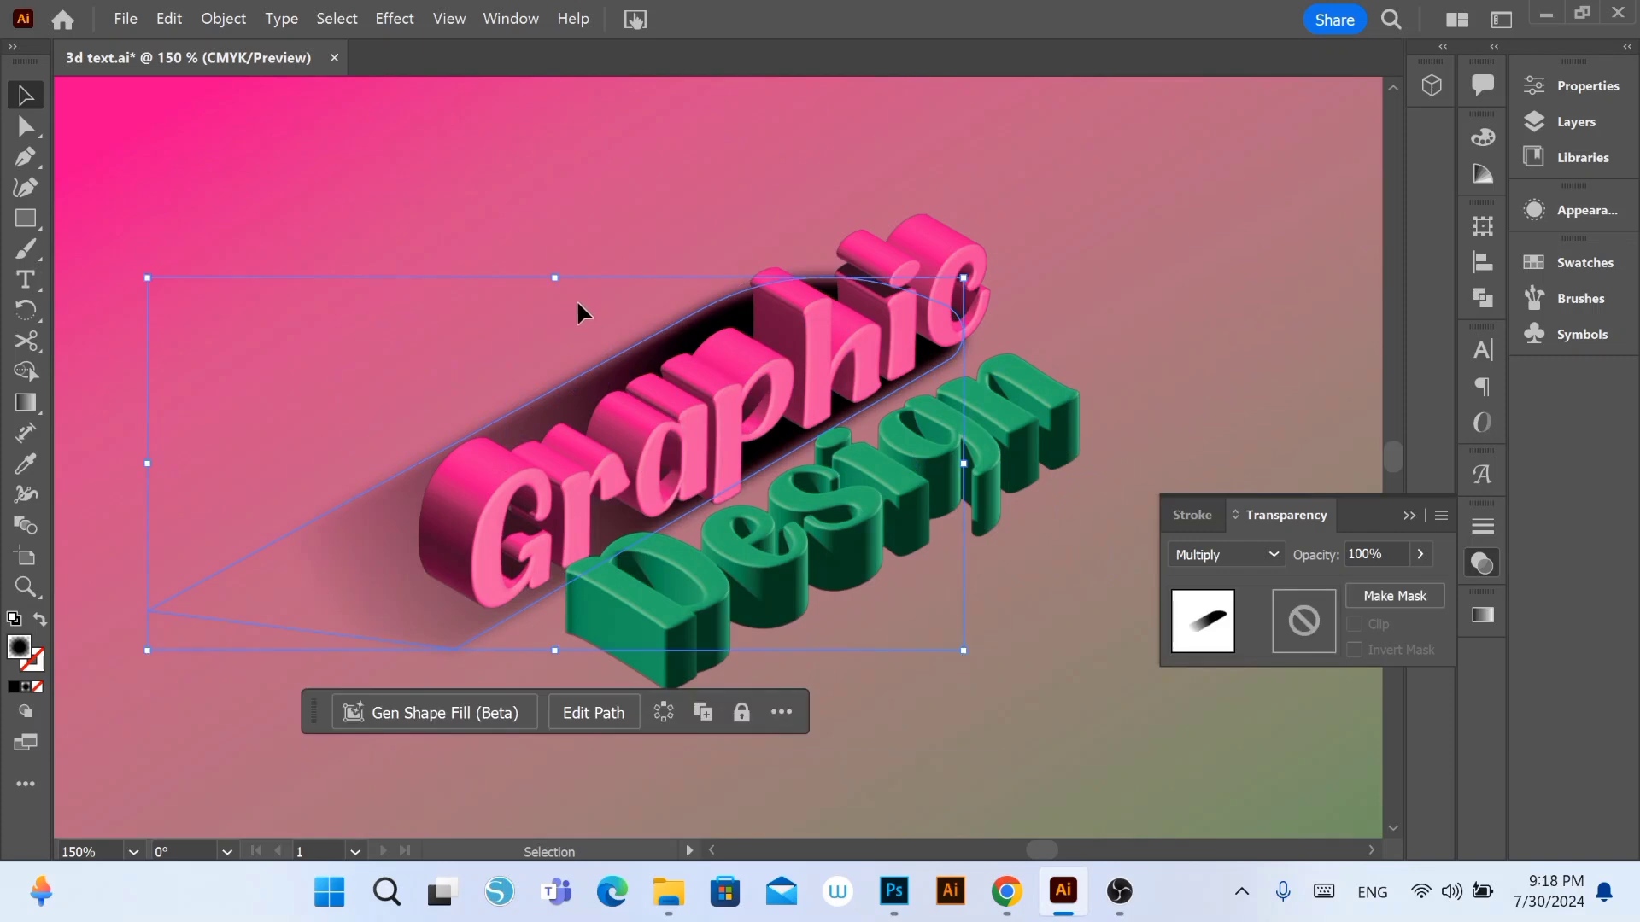
pyautogui.press('a')
pyautogui.click(921, 294)
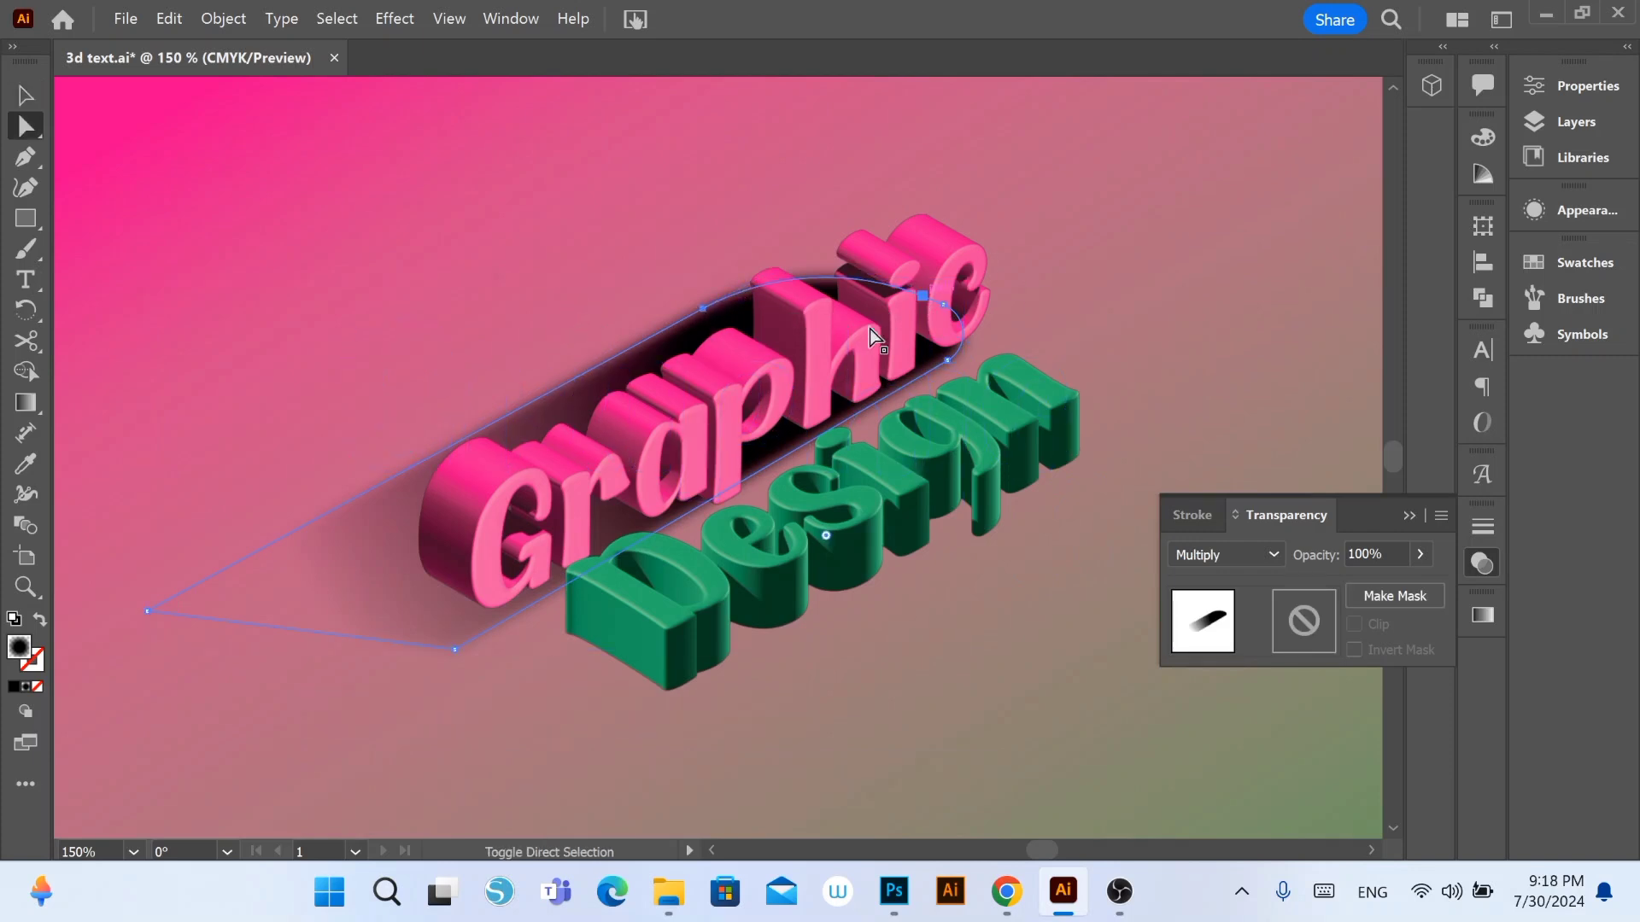
pyautogui.moveTo(147, 615); pyautogui.dragTo(171, 674)
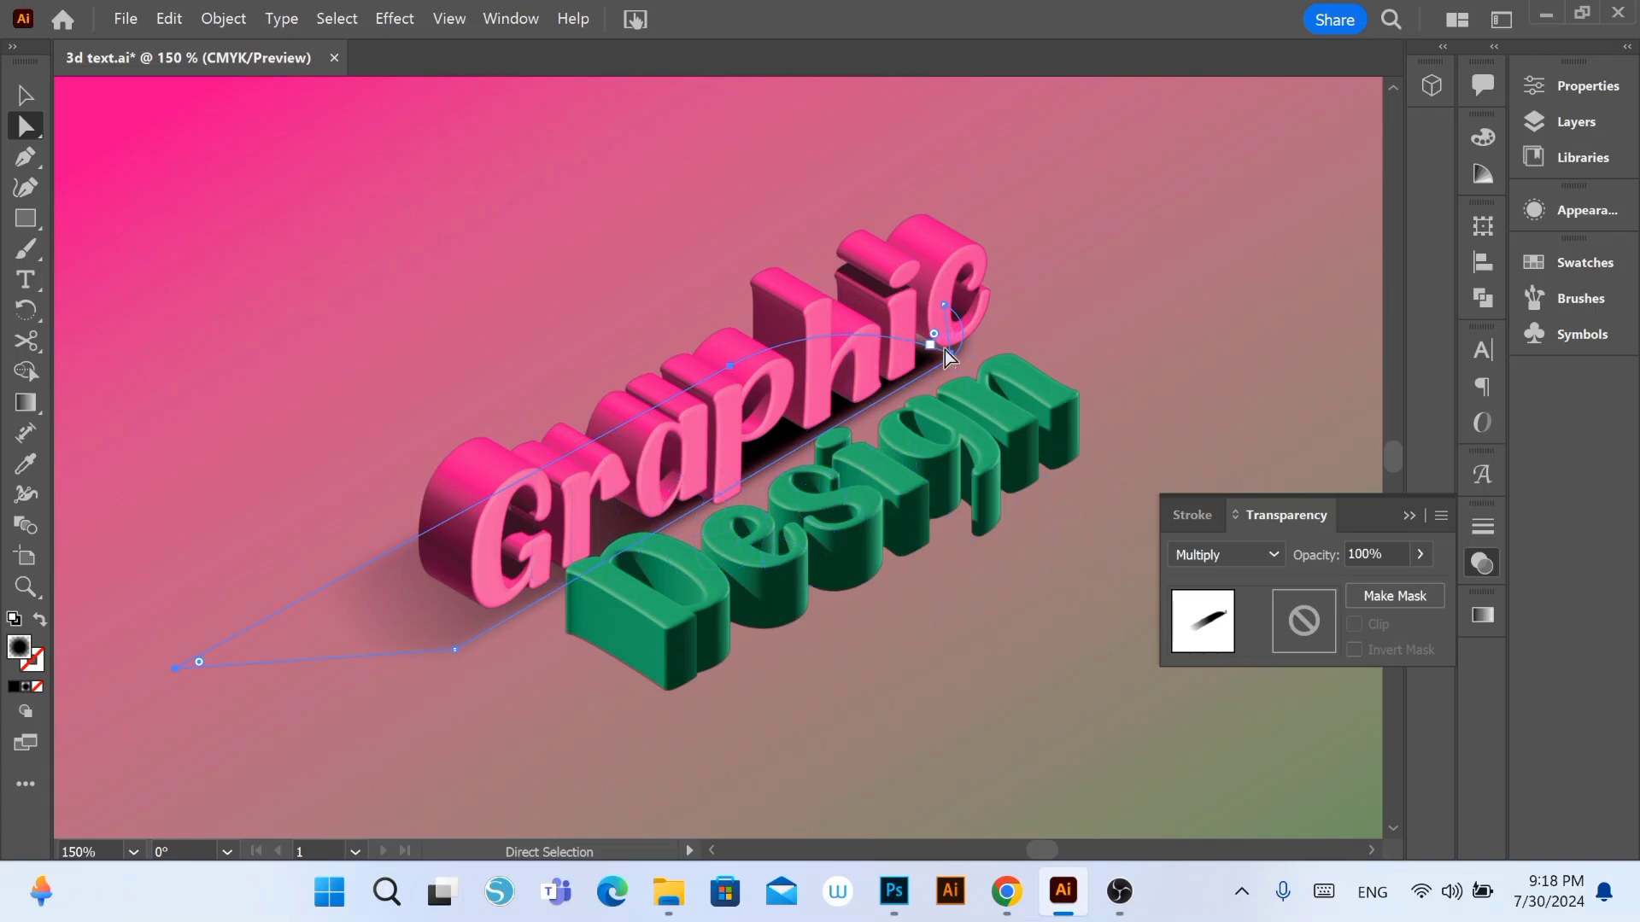
pyautogui.moveTo(945, 357); pyautogui.dragTo(932, 292)
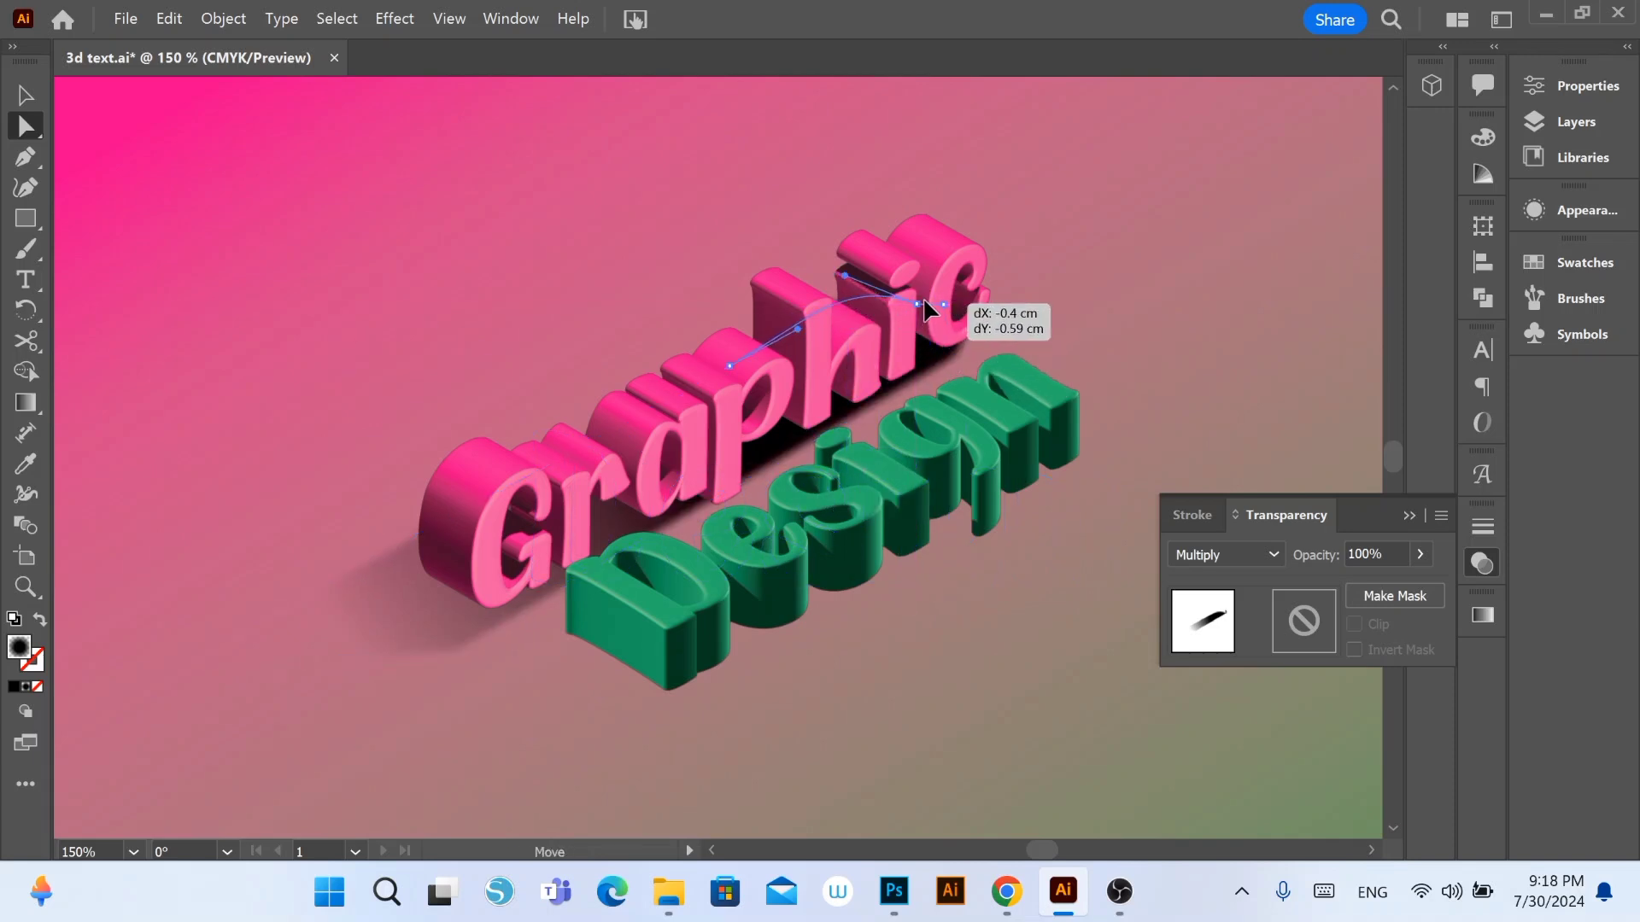
pyautogui.click(25, 96)
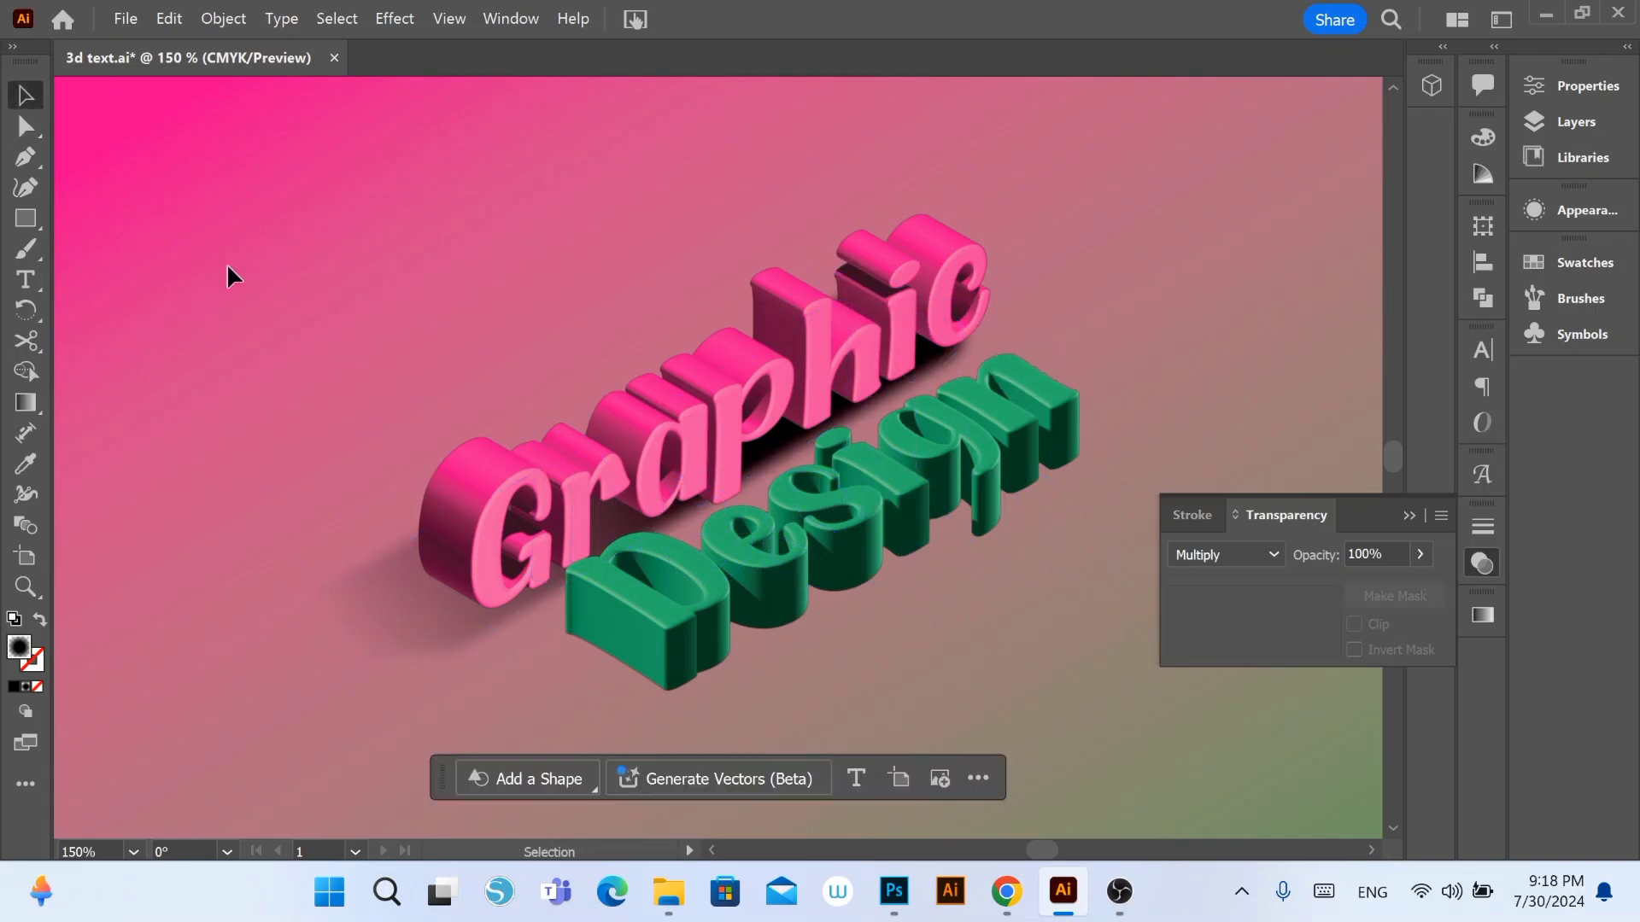
pyautogui.click(25, 157)
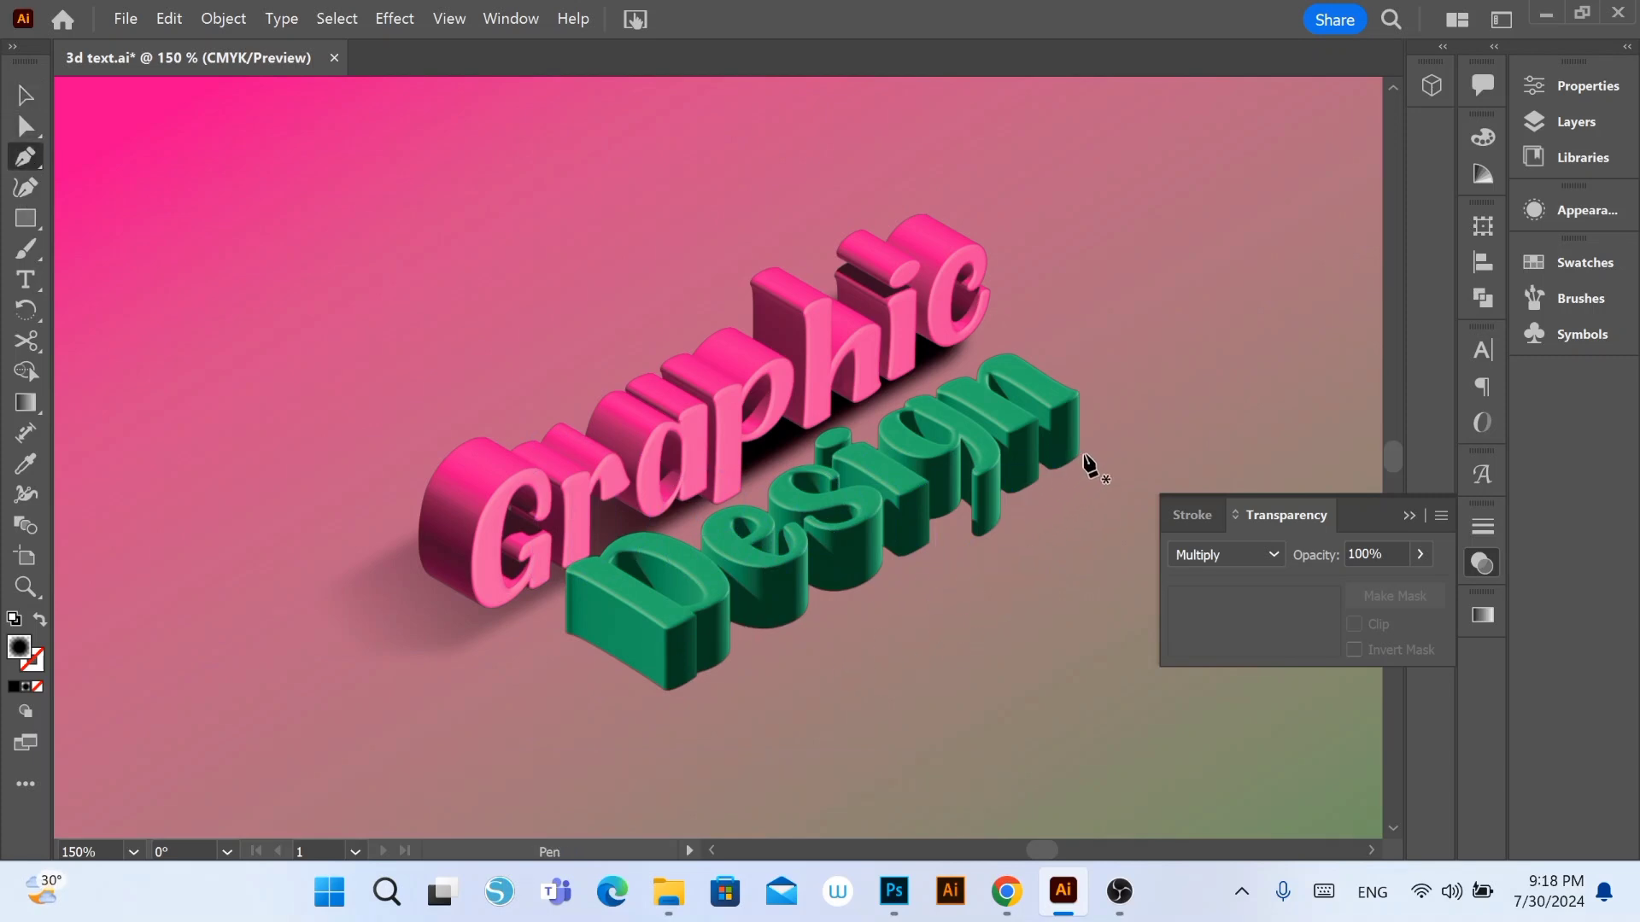
# Step: Draw a four-corner shadow outline under Design and send it behind the text
pyautogui.click(1080, 453)
pyautogui.click(651, 702)
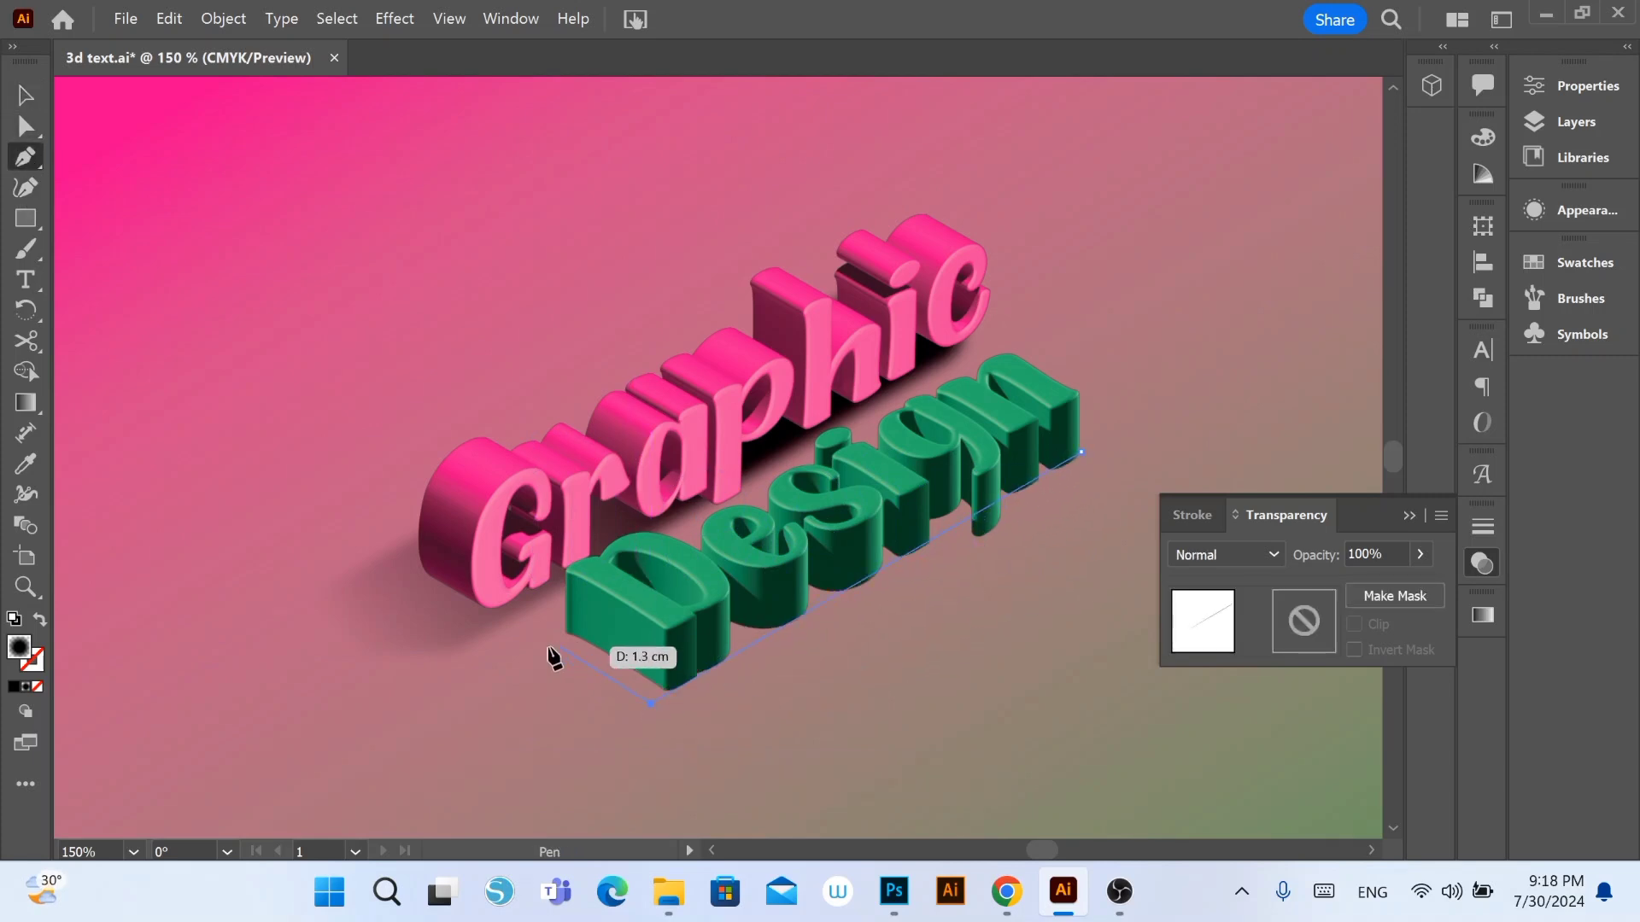
pyautogui.click(484, 619)
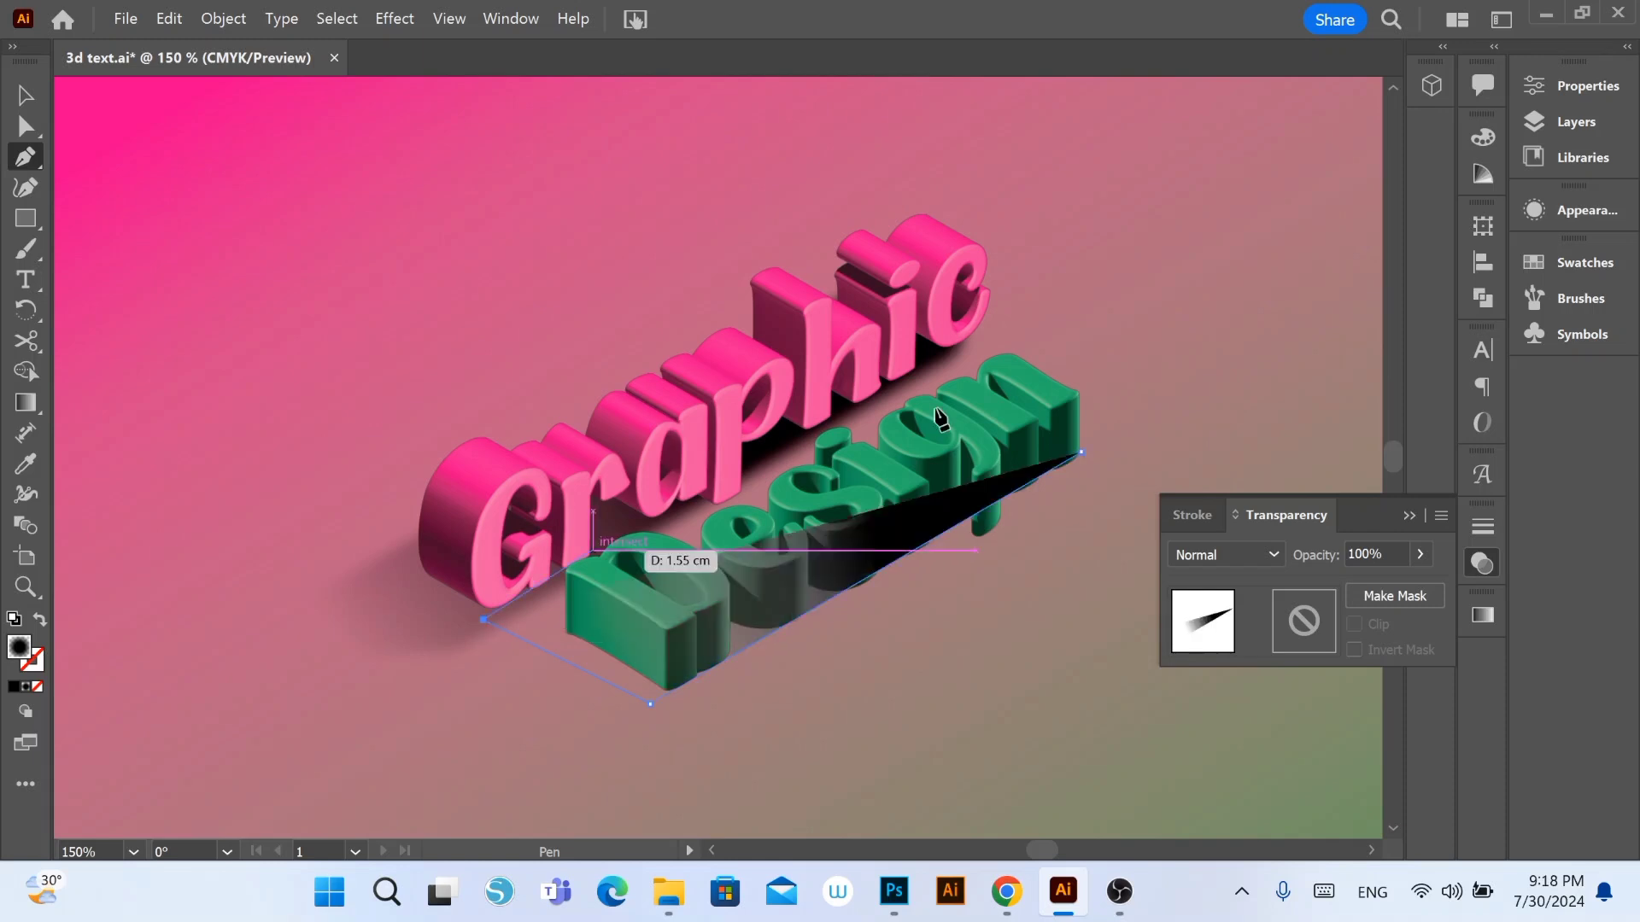
pyautogui.click(958, 373)
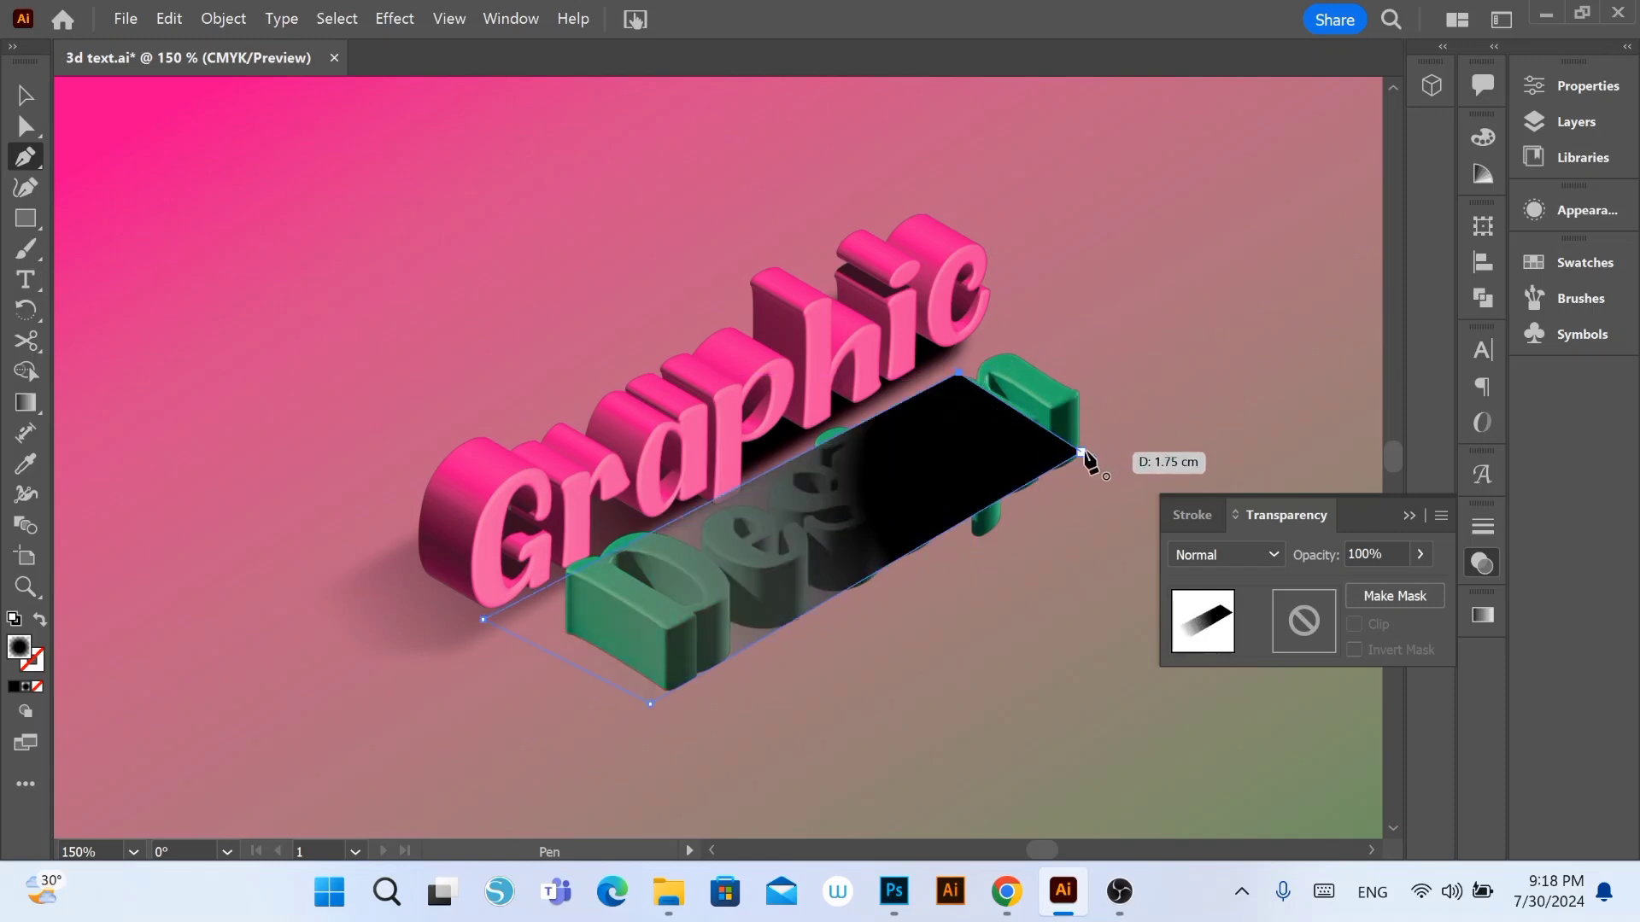
pyautogui.click(1080, 453)
pyautogui.press('v')
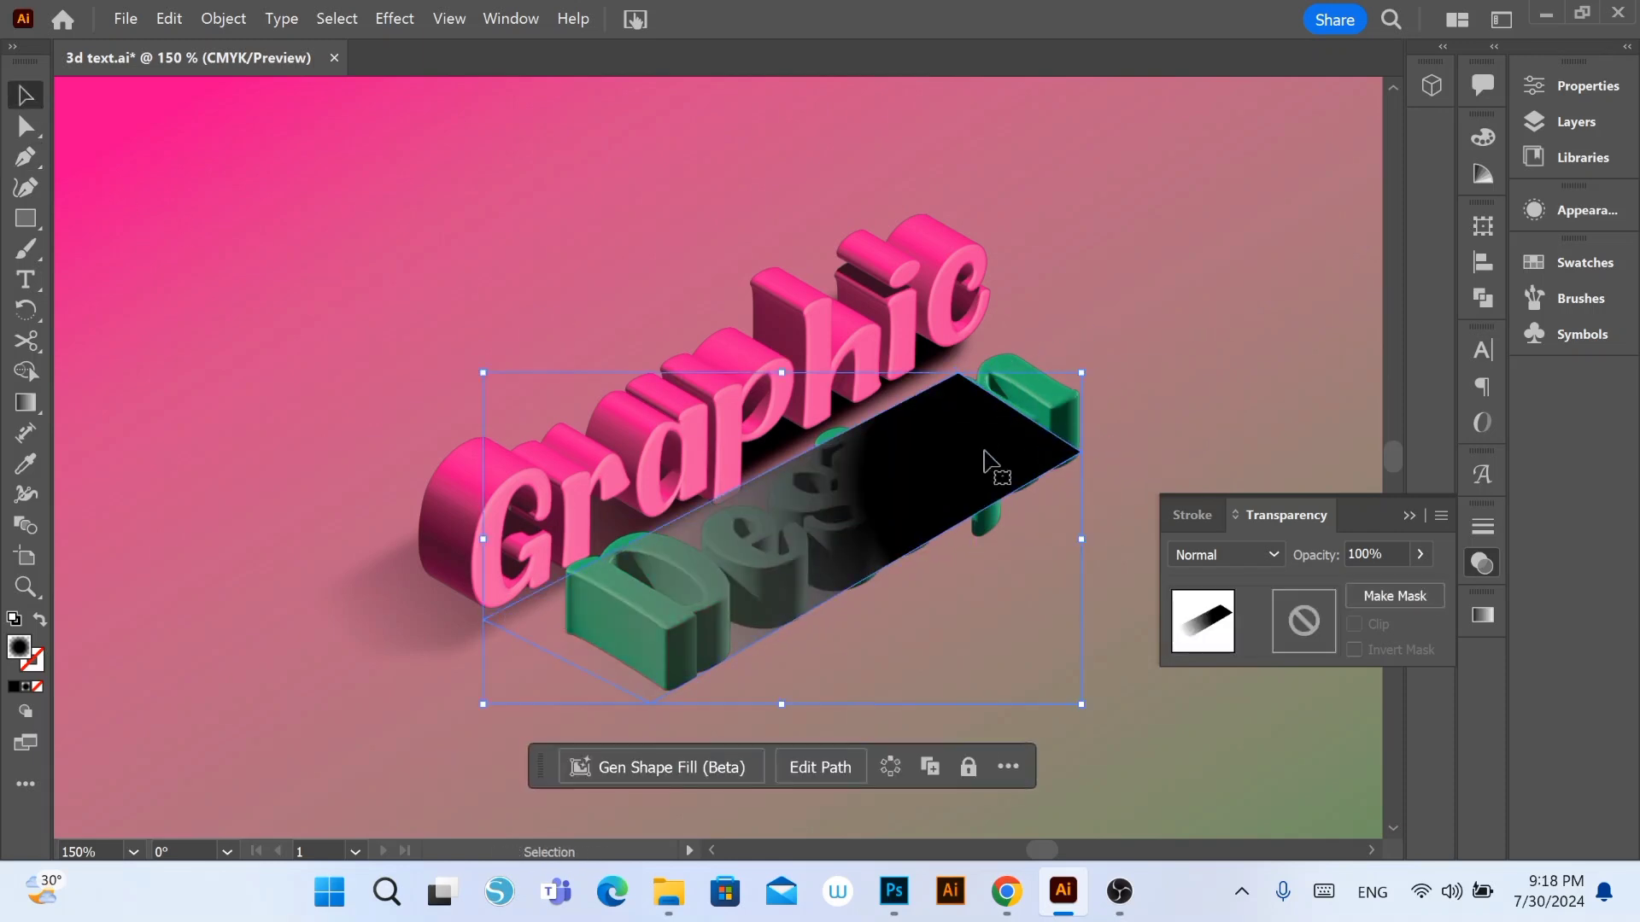
pyautogui.hotkey('ctrl', '[')
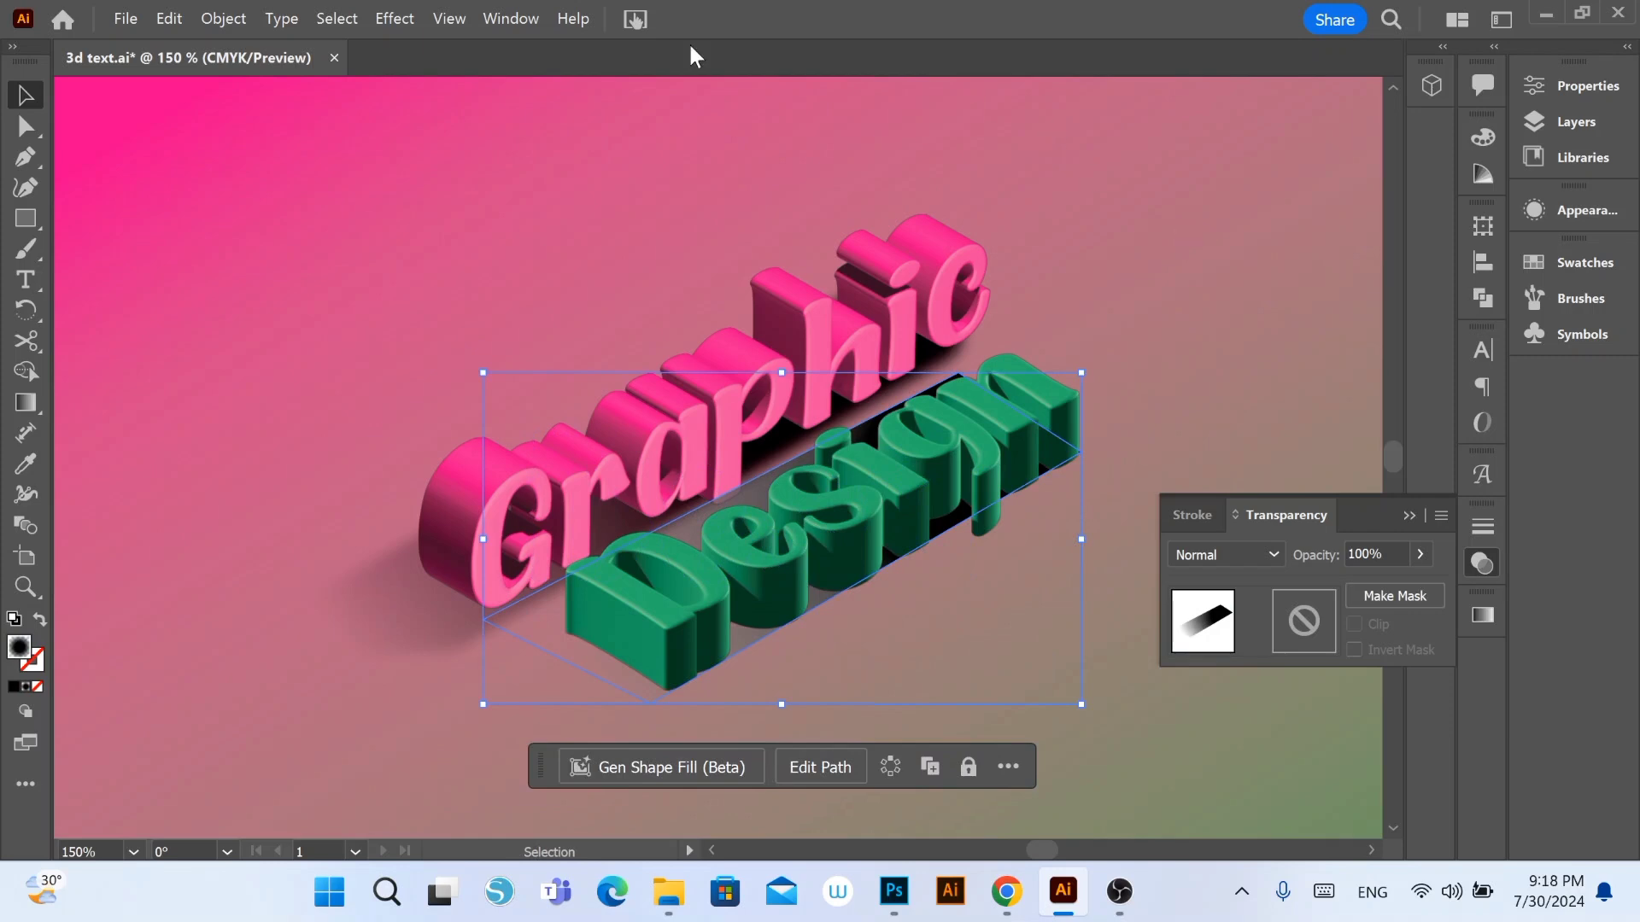
# Step: Apply a small-radius Gaussian Blur to the Design shadow
pyautogui.click(413, 18)
pyautogui.moveTo(410, 504)
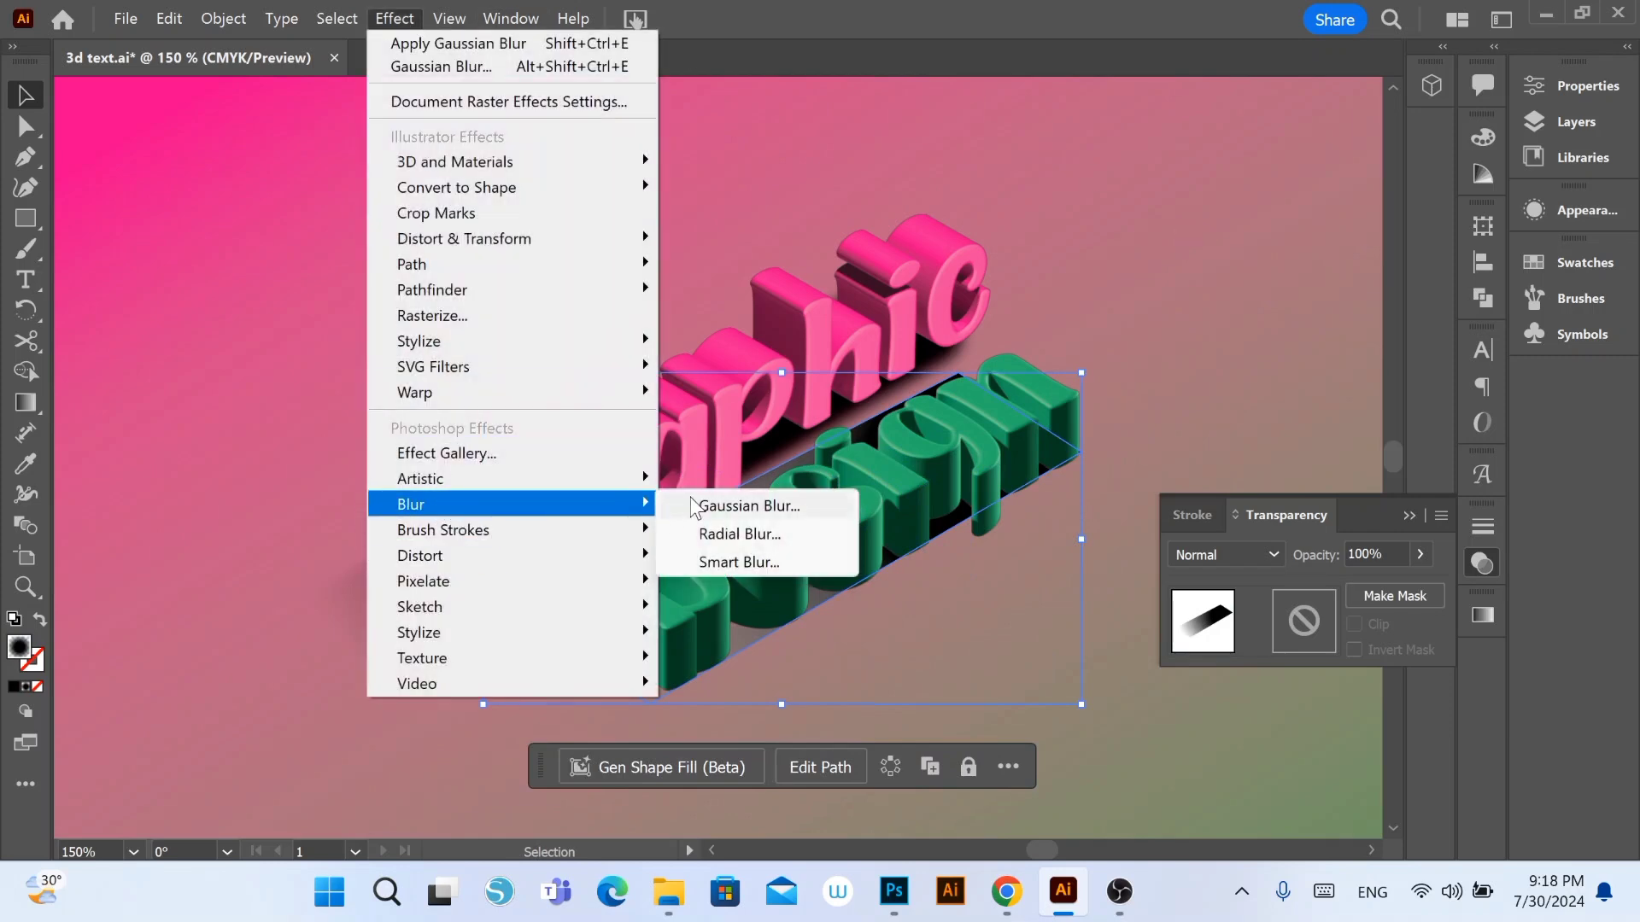
pyautogui.click(687, 506)
pyautogui.moveTo(1121, 259); pyautogui.dragTo(1114, 261)
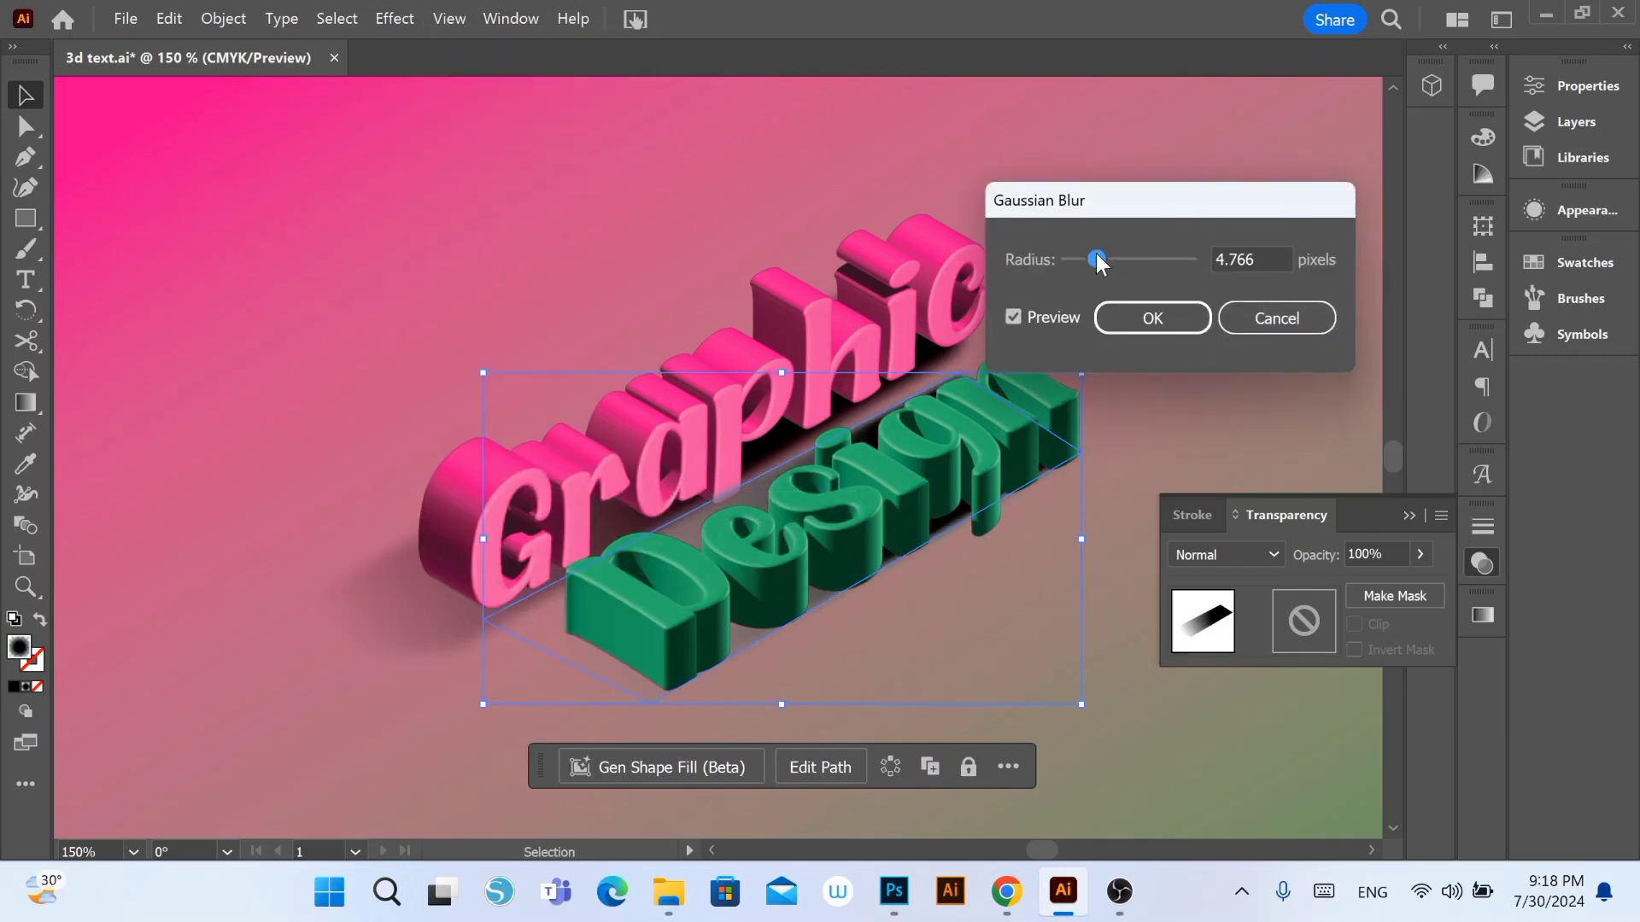
pyautogui.click(1145, 320)
pyautogui.click(1223, 243)
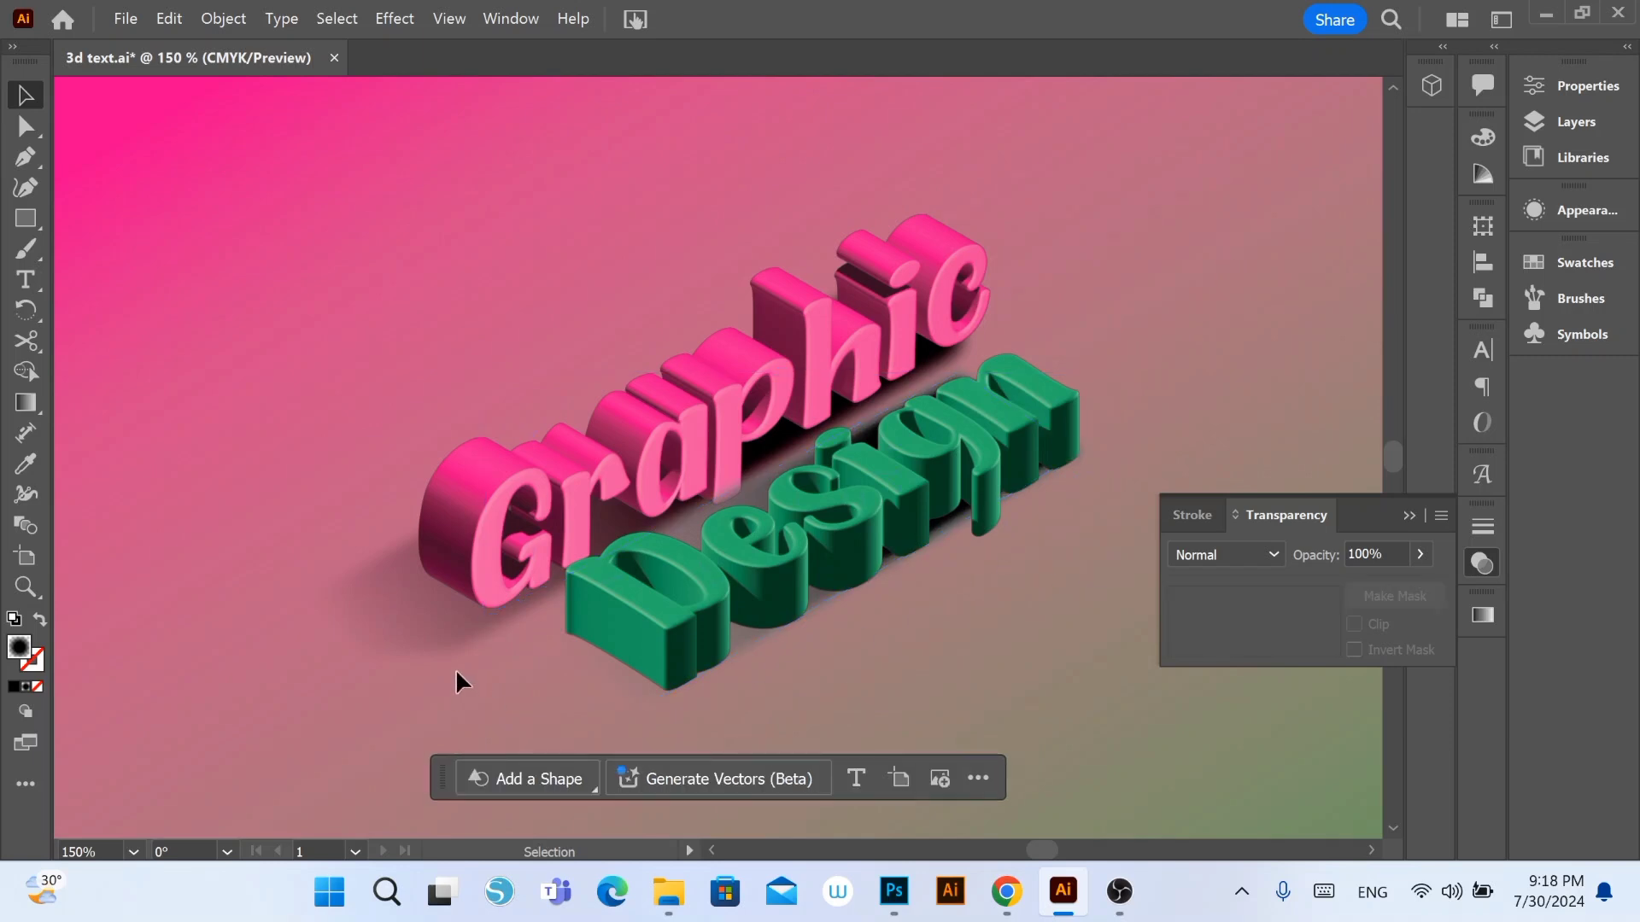
# Step: Shift the Design shadow's dark gradient stop and redraw the gradient diagonally across it
pyautogui.click(556, 656)
pyautogui.click(25, 403)
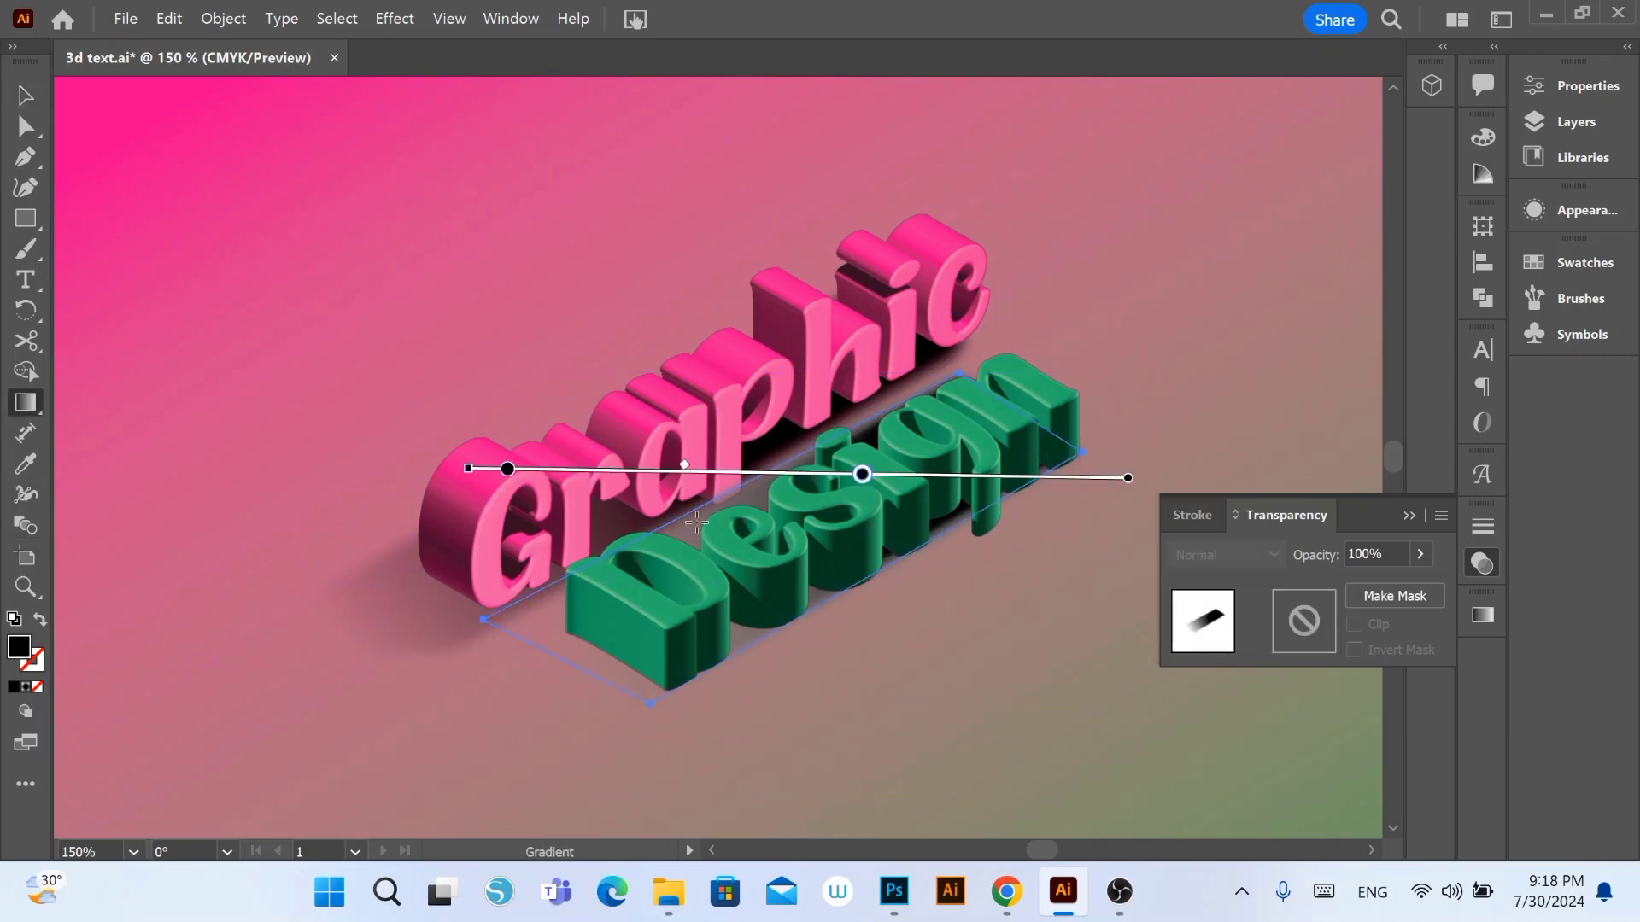
pyautogui.moveTo(862, 475); pyautogui.dragTo(691, 472)
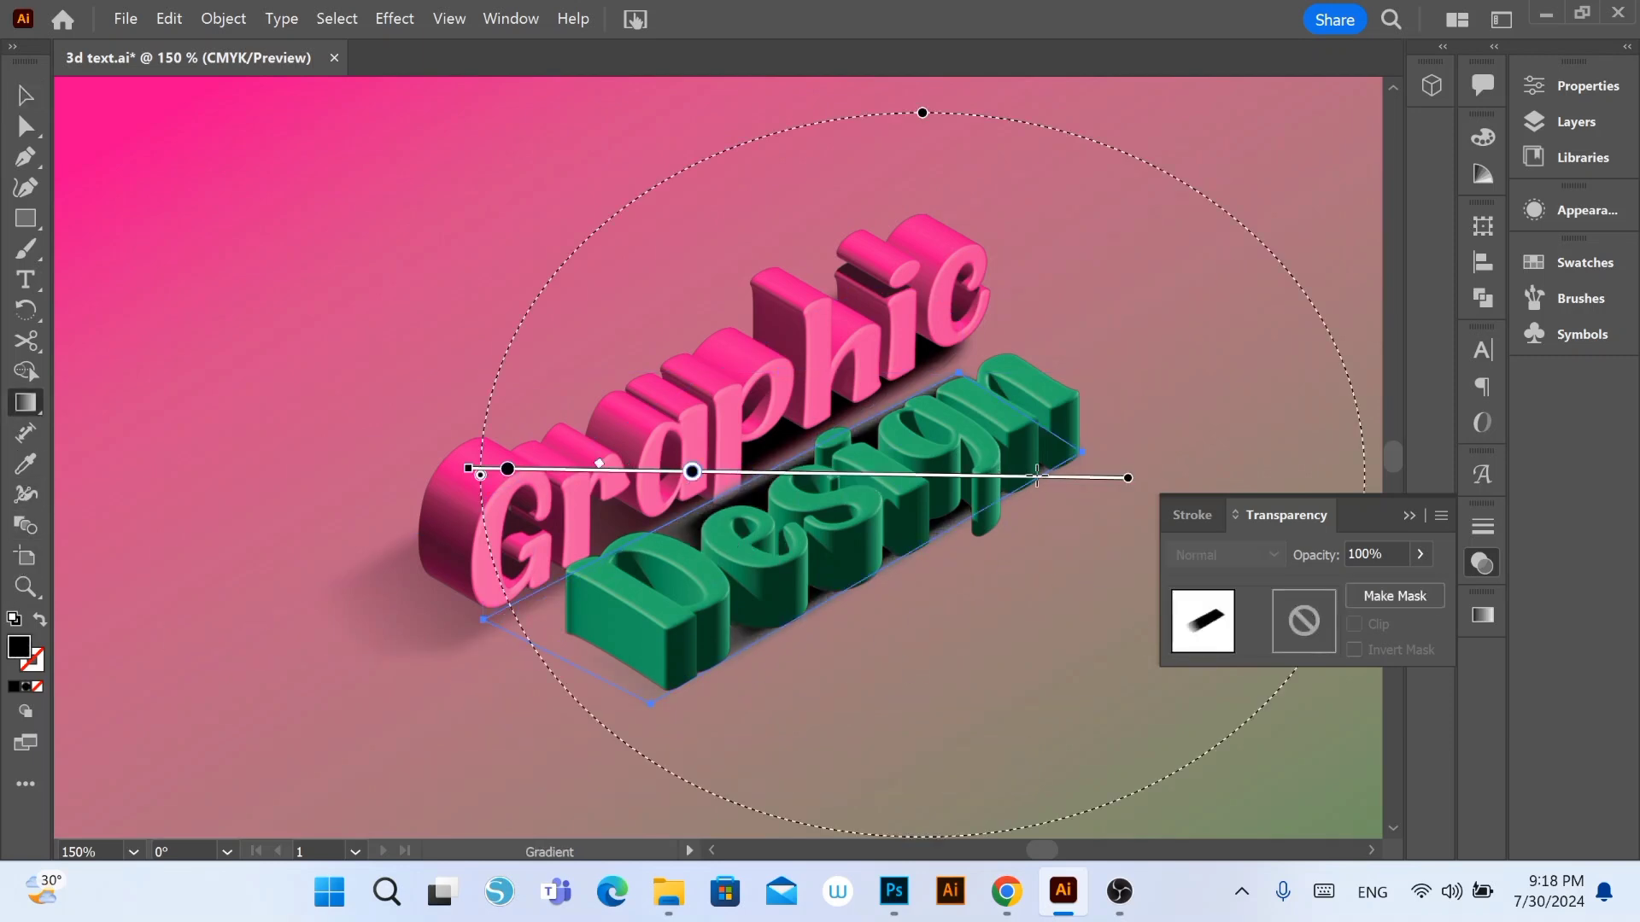
pyautogui.moveTo(1128, 482)
pyautogui.mouseDown()
pyautogui.moveTo(1093, 512)
pyautogui.moveTo(1112, 467)
pyautogui.mouseUp()
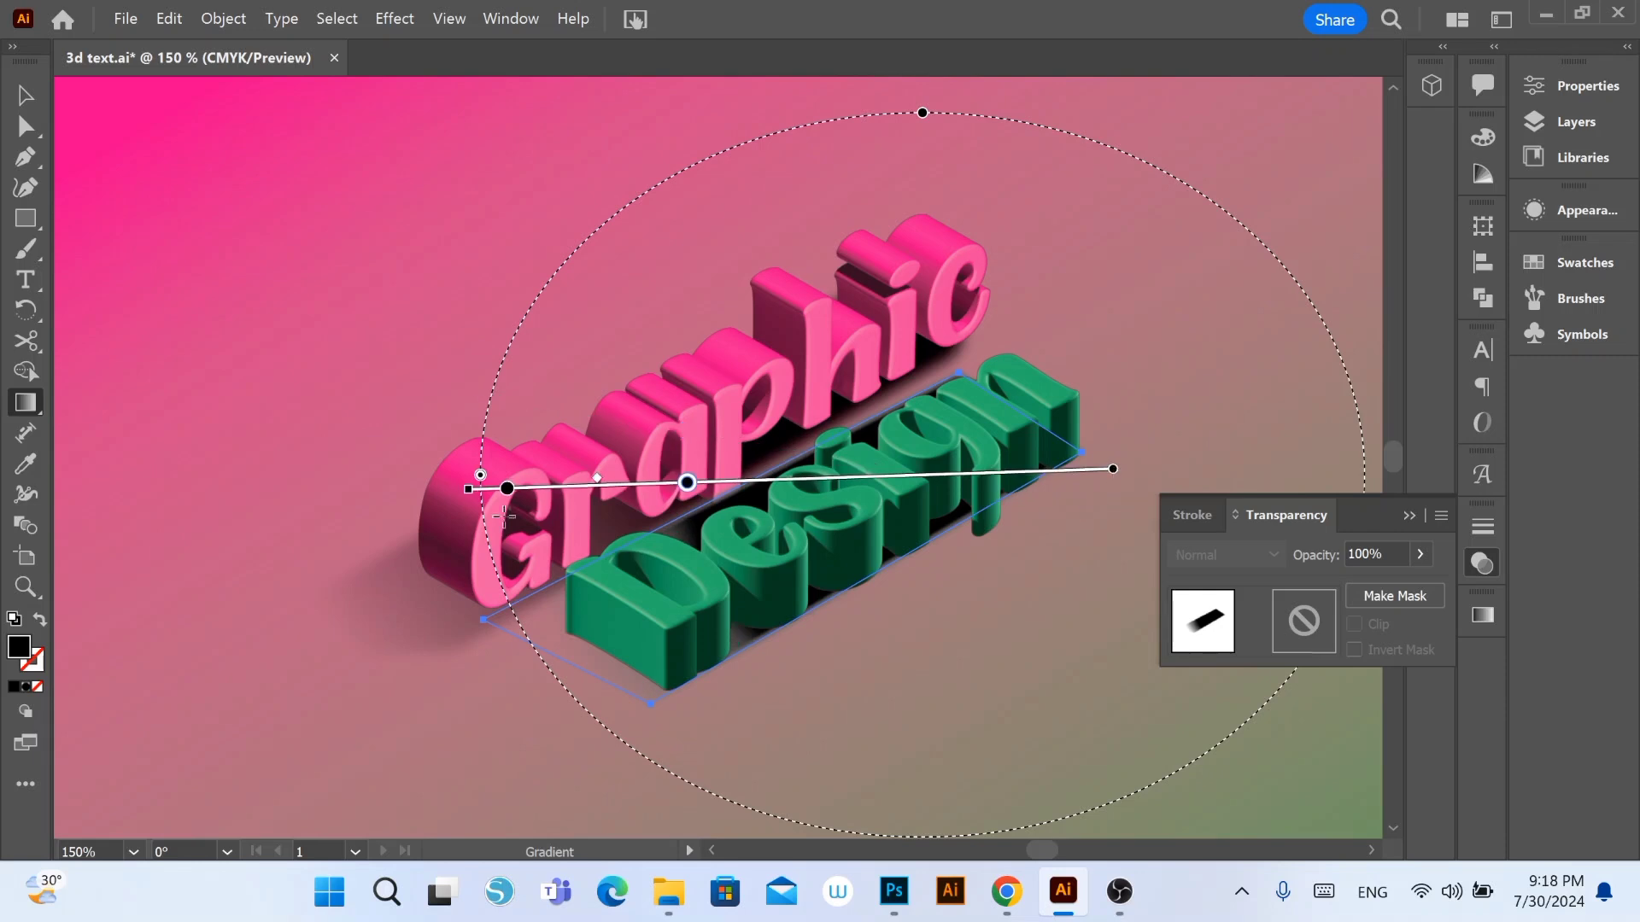
pyautogui.moveTo(480, 476); pyautogui.dragTo(369, 515)
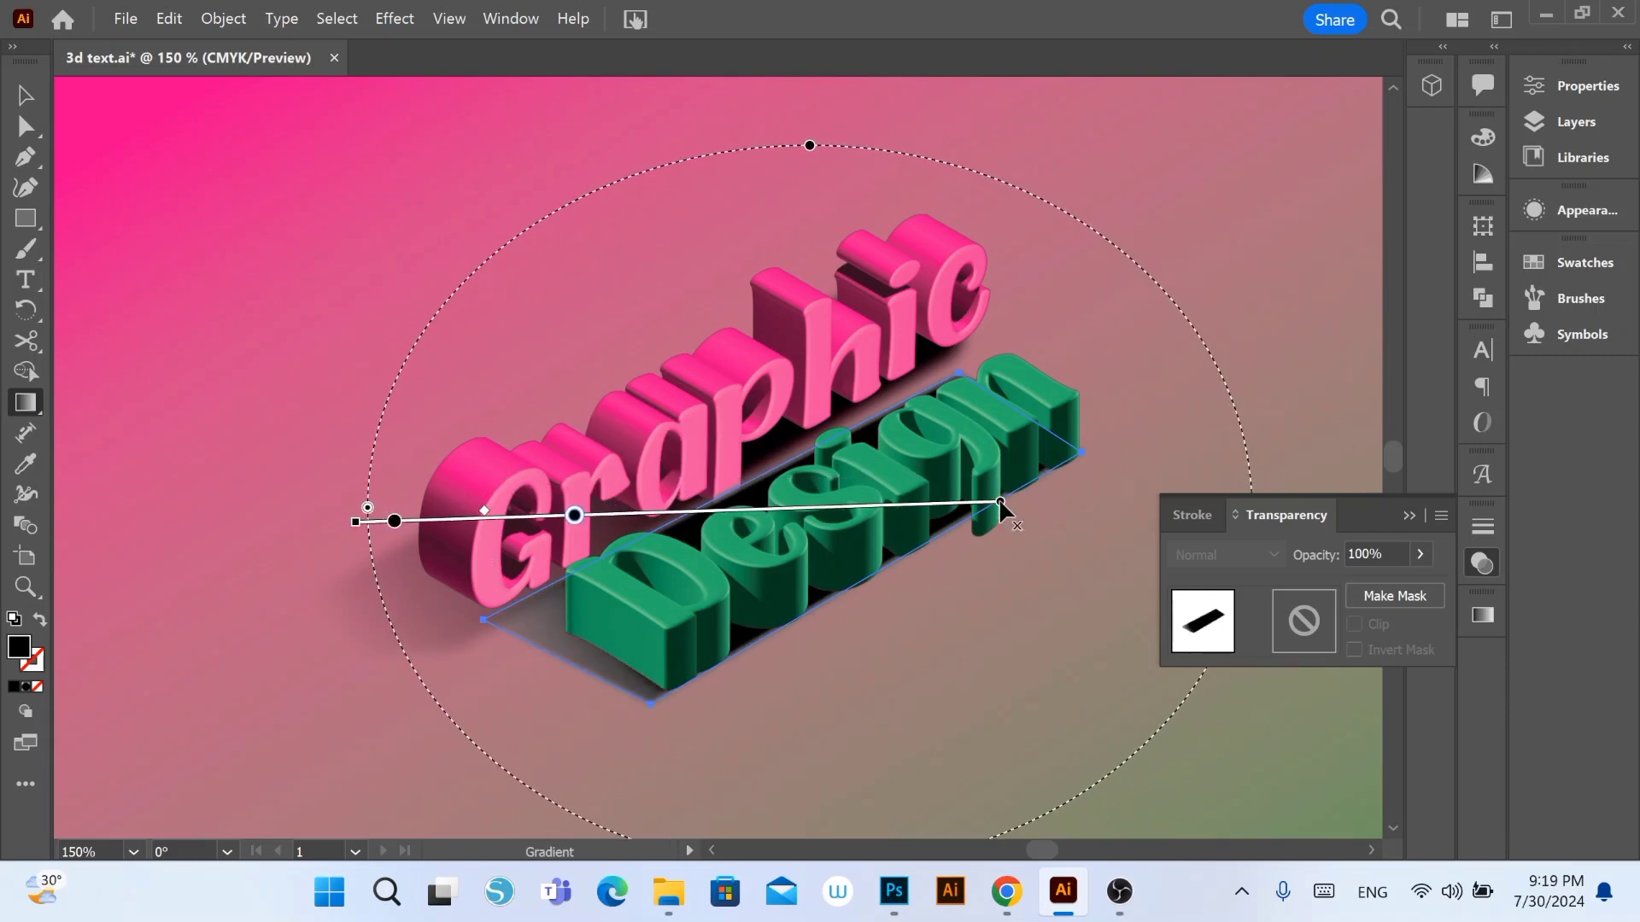
pyautogui.moveTo(1001, 511); pyautogui.dragTo(860, 534)
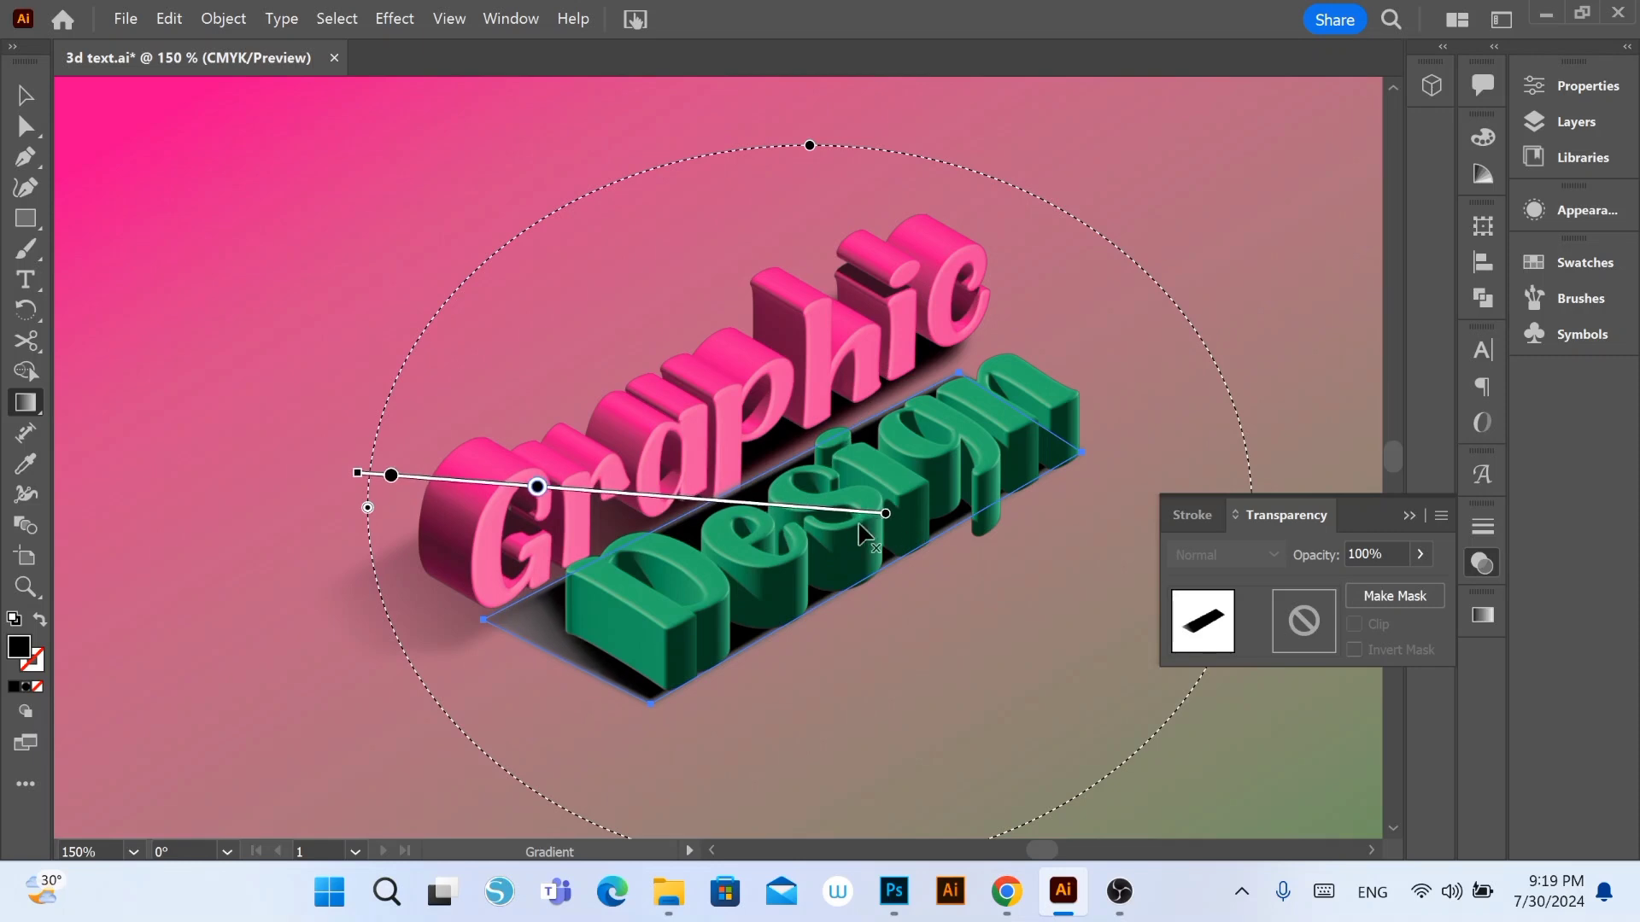
pyautogui.moveTo(999, 199); pyautogui.dragTo(775, 562)
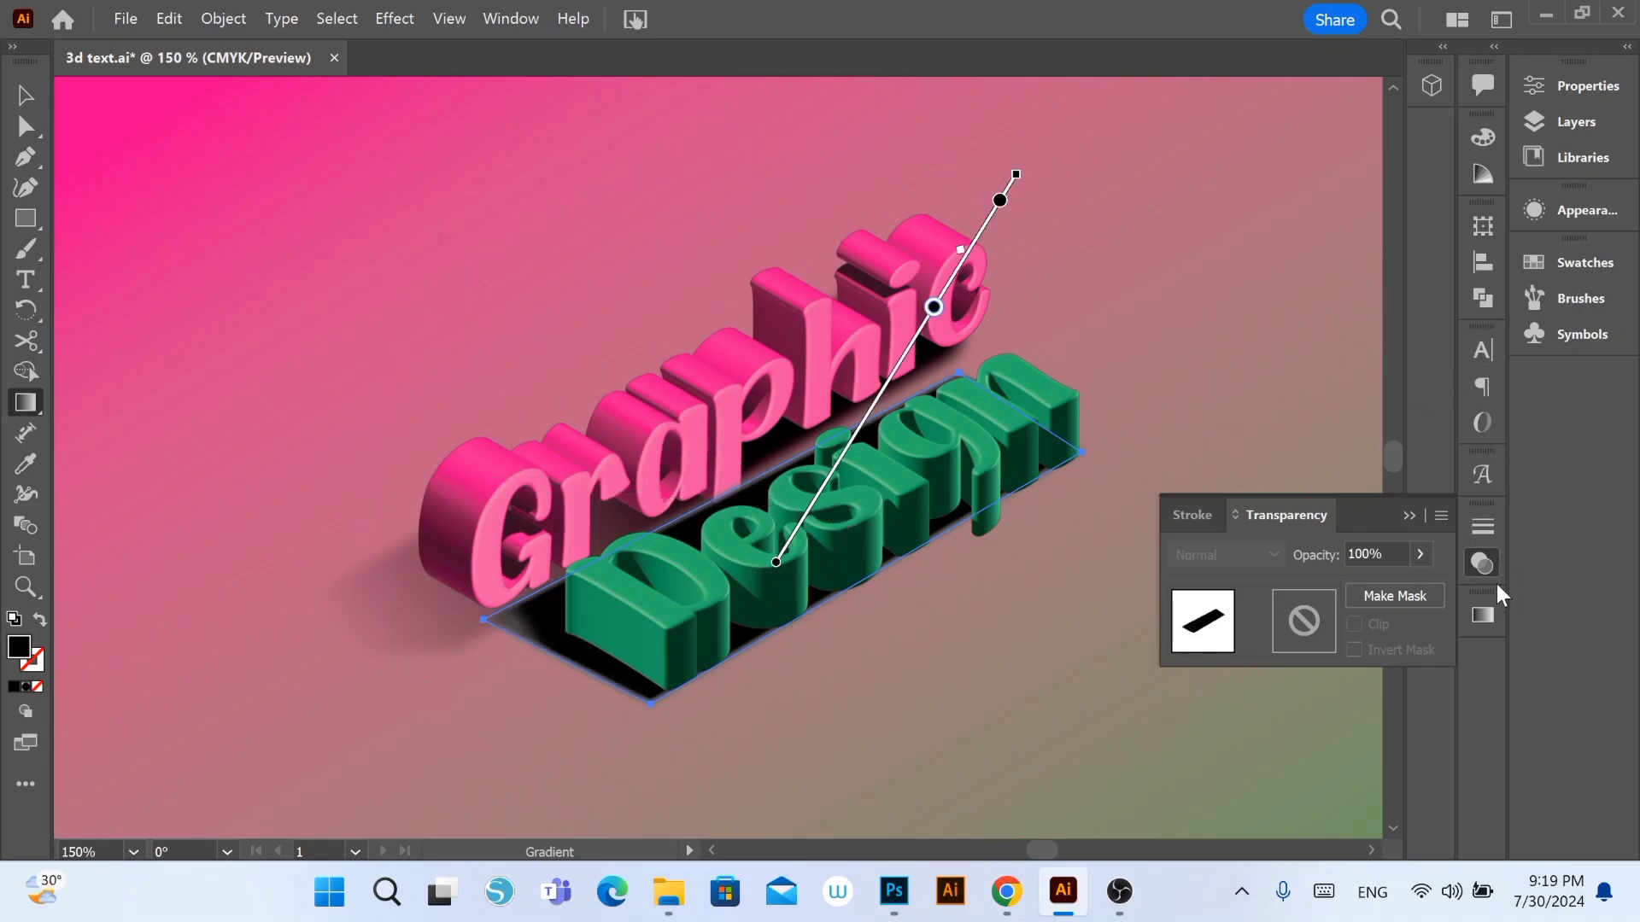
pyautogui.click(17, 97)
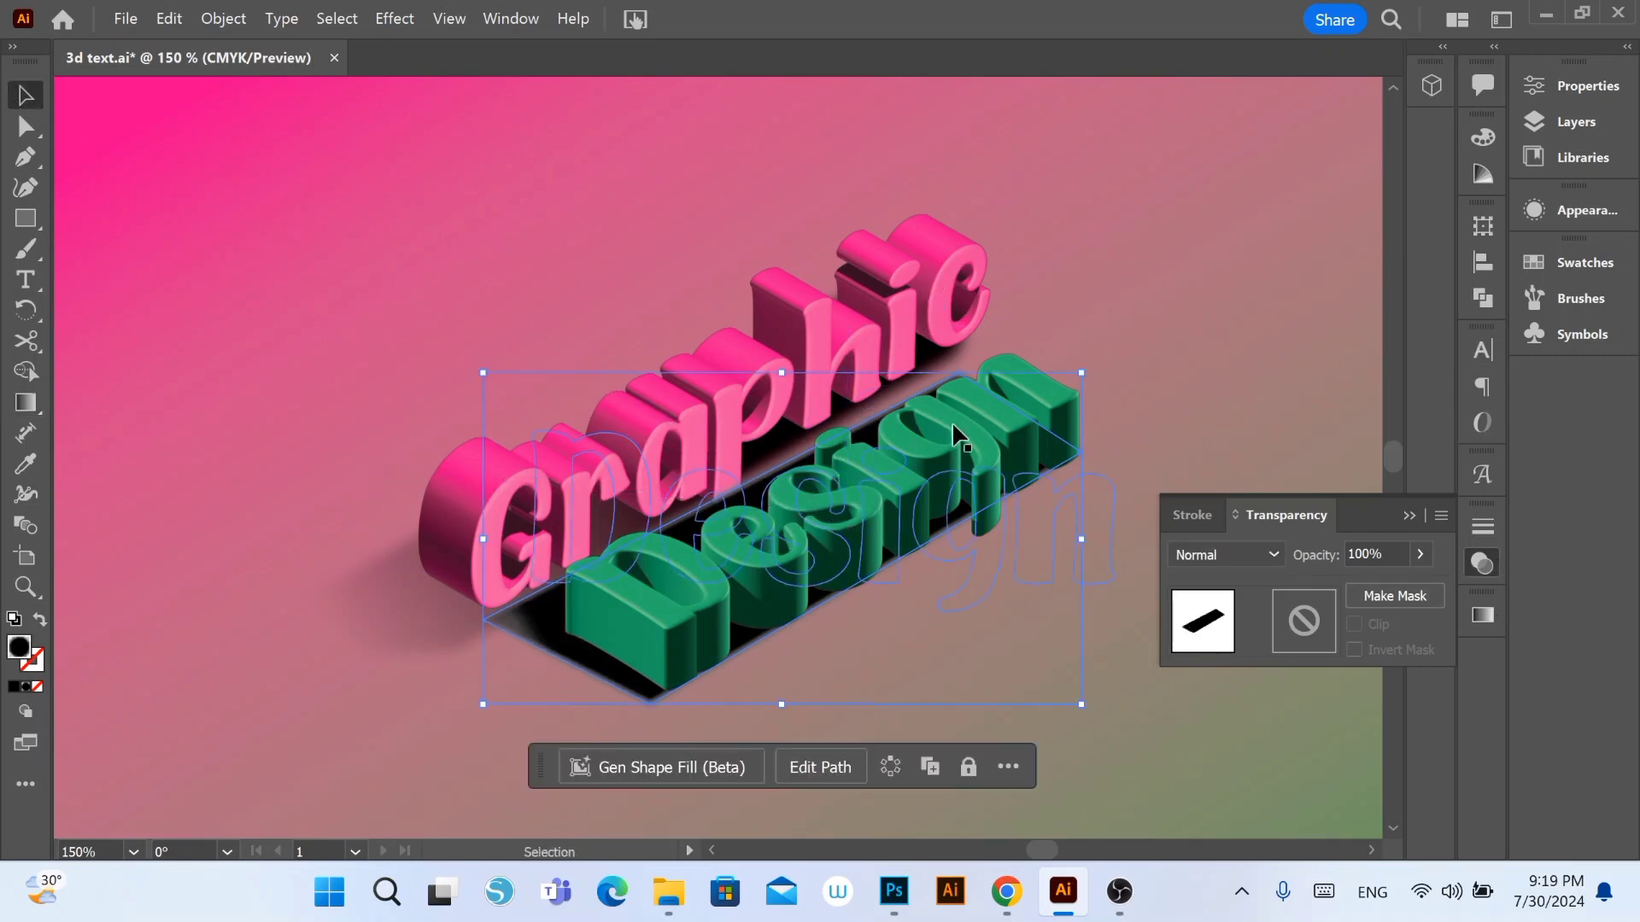
# Step: Set the Design shadow to Multiply blend mode at 70% opacity
pyautogui.click(1189, 553)
pyautogui.click(1211, 135)
pyautogui.click(1420, 555)
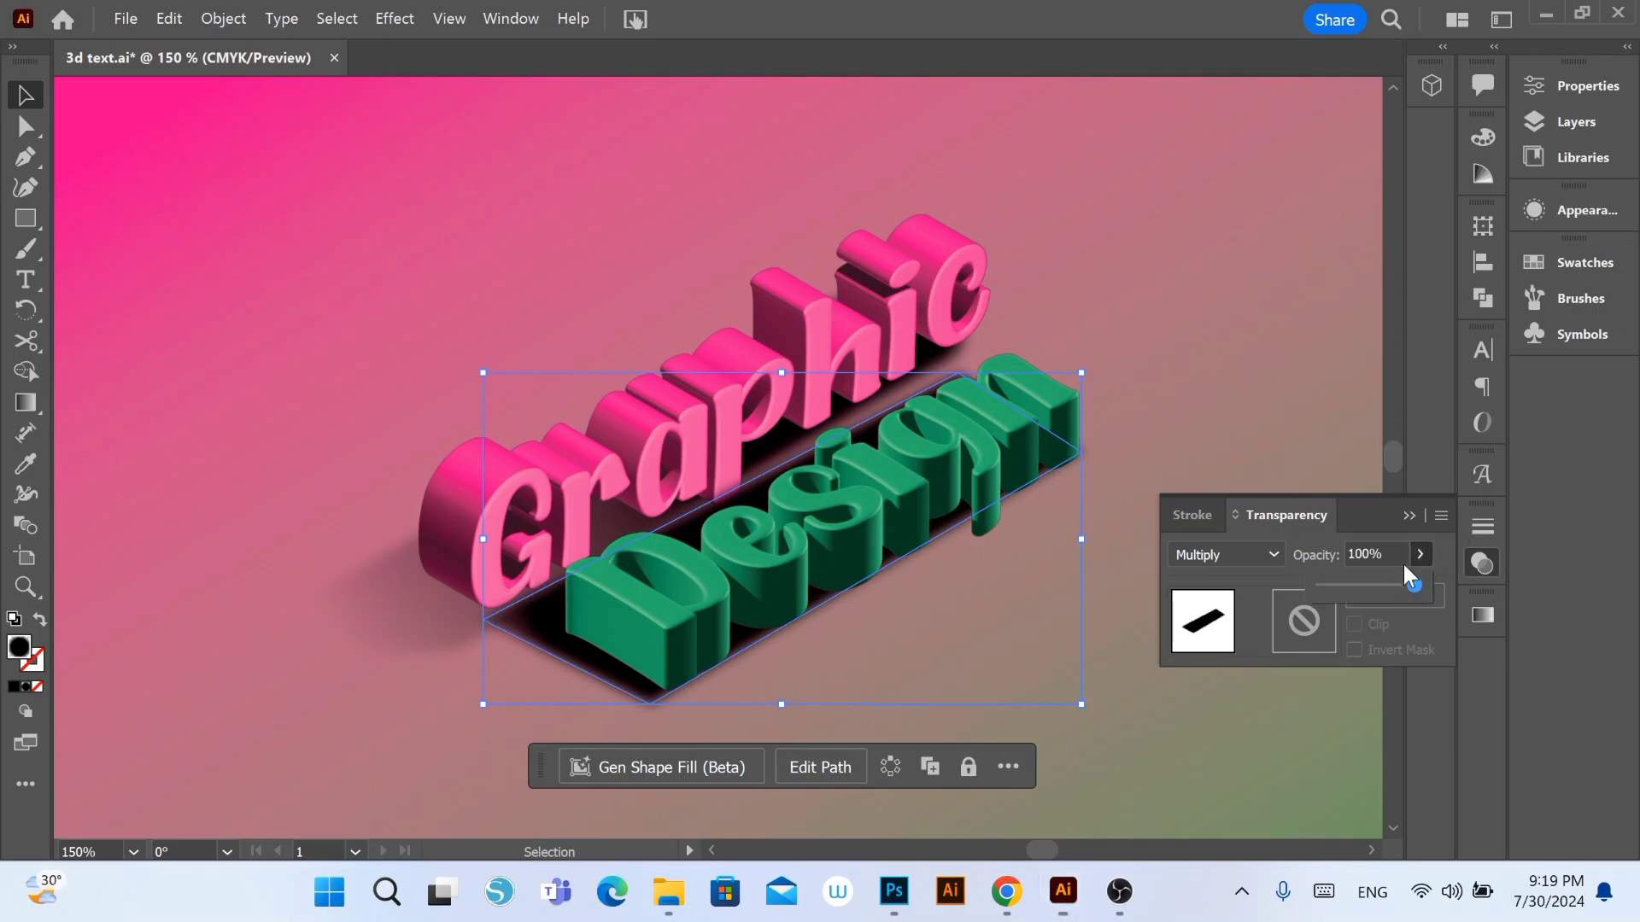
pyautogui.moveTo(1420, 585); pyautogui.dragTo(1385, 583)
# Step: Round the Design shadow's left, bottom, top and right corners with live-corner widgets
pyautogui.click(25, 126)
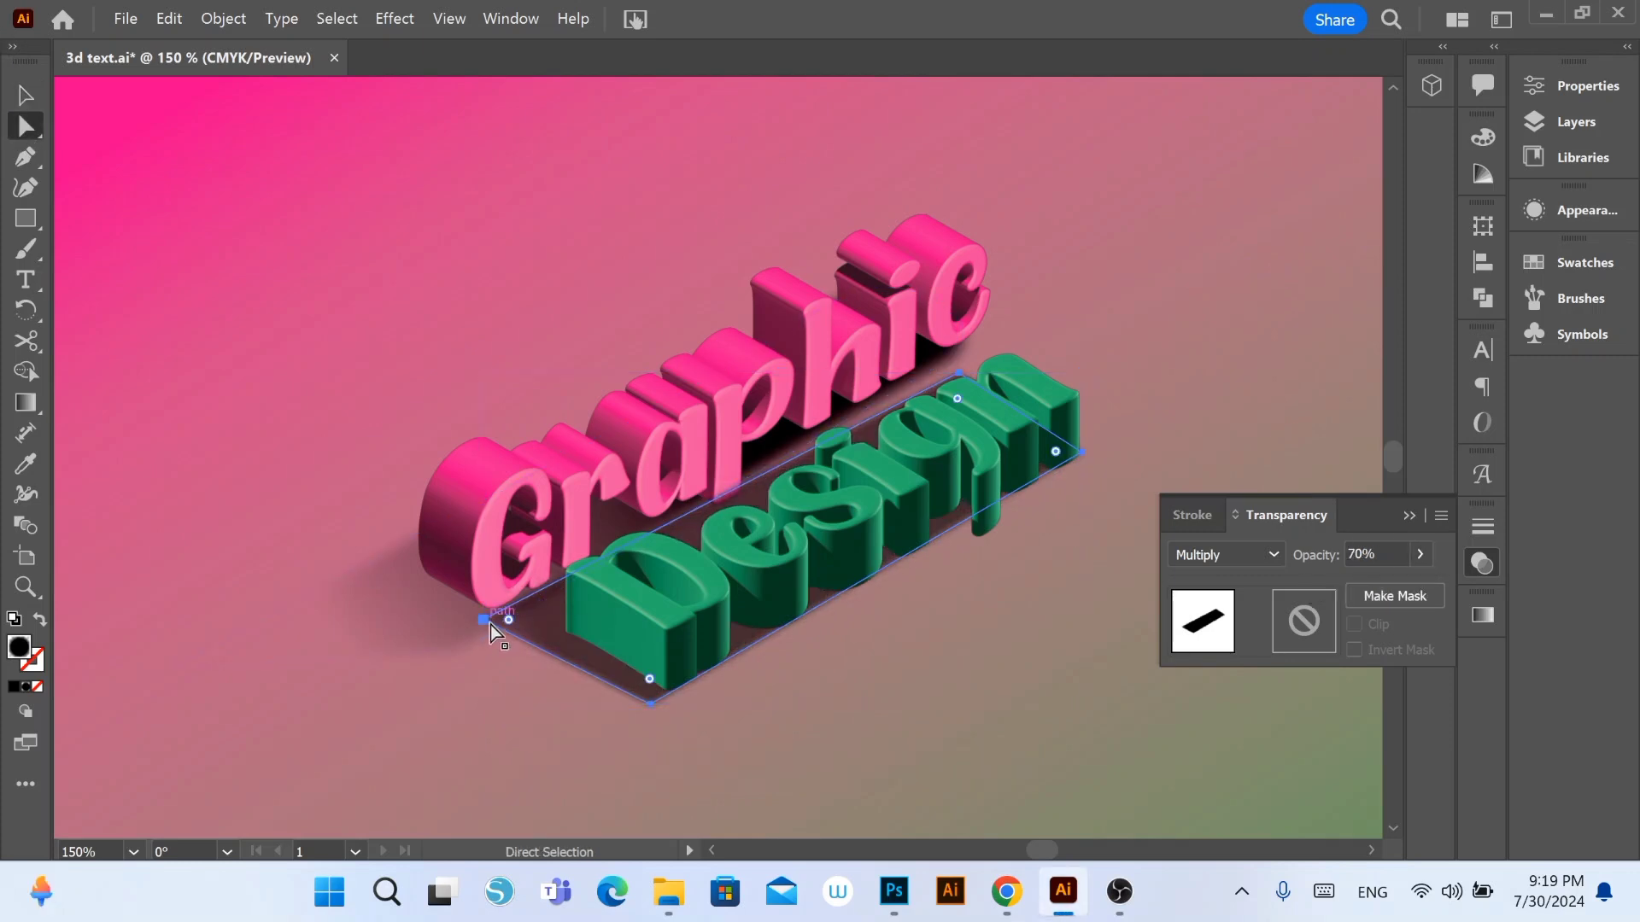
pyautogui.moveTo(510, 620); pyautogui.dragTo(536, 629)
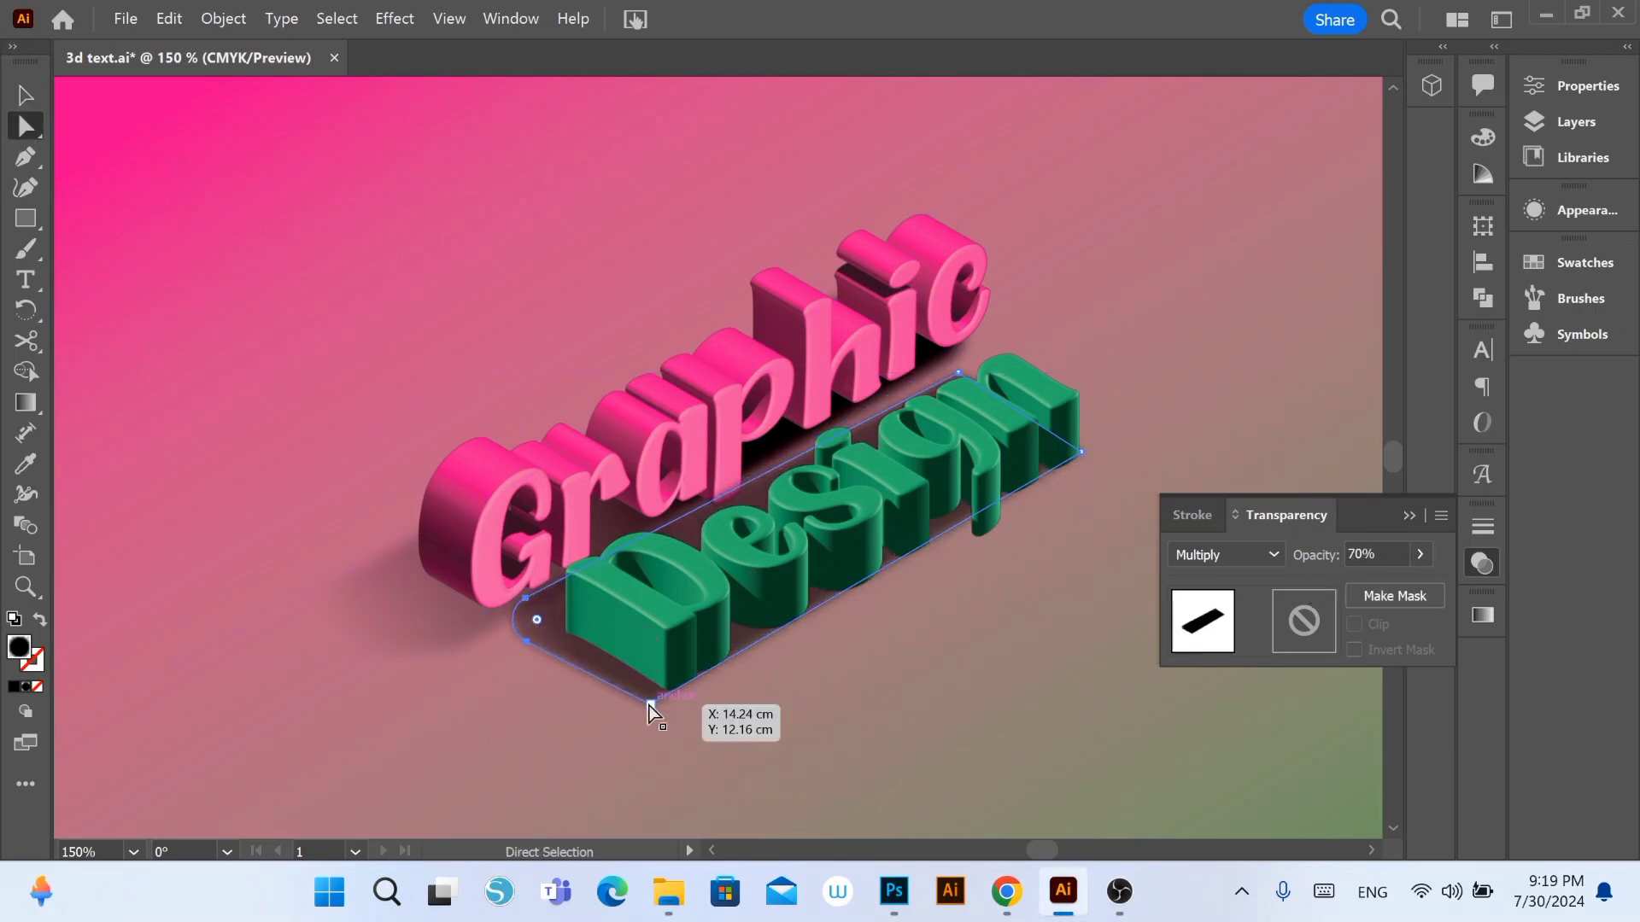
pyautogui.moveTo(651, 680); pyautogui.dragTo(662, 643)
pyautogui.moveTo(977, 388)
pyautogui.mouseDown()
pyautogui.moveTo(953, 410)
pyautogui.moveTo(957, 458)
pyautogui.mouseUp()
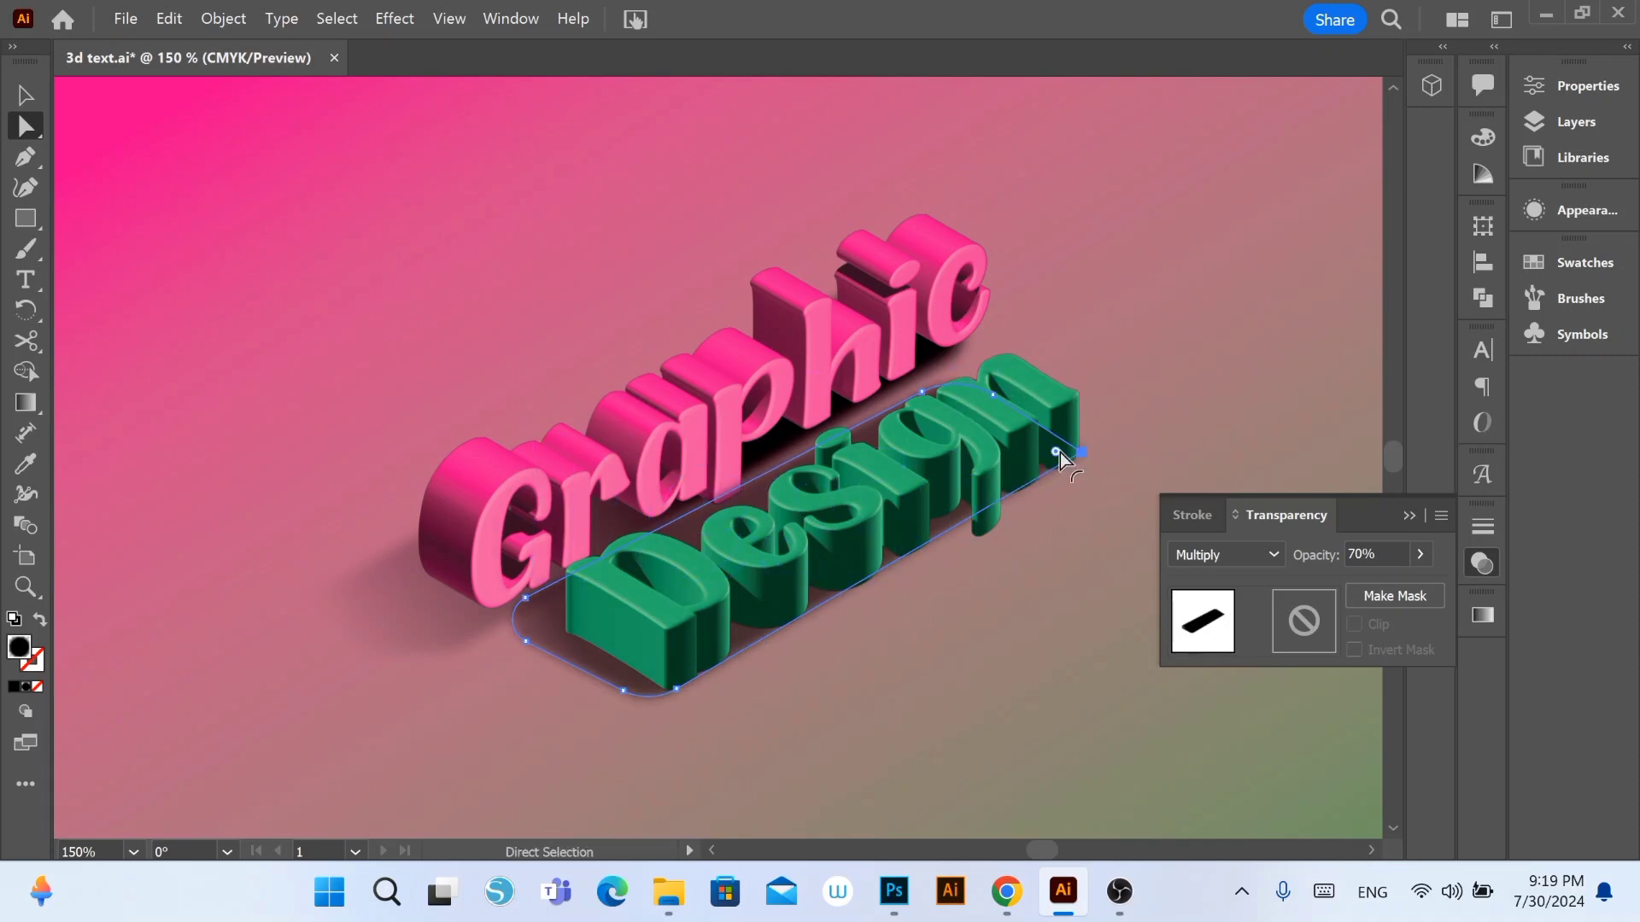
pyautogui.moveTo(1059, 452); pyautogui.dragTo(1047, 452)
pyautogui.click(1153, 440)
pyautogui.click(25, 96)
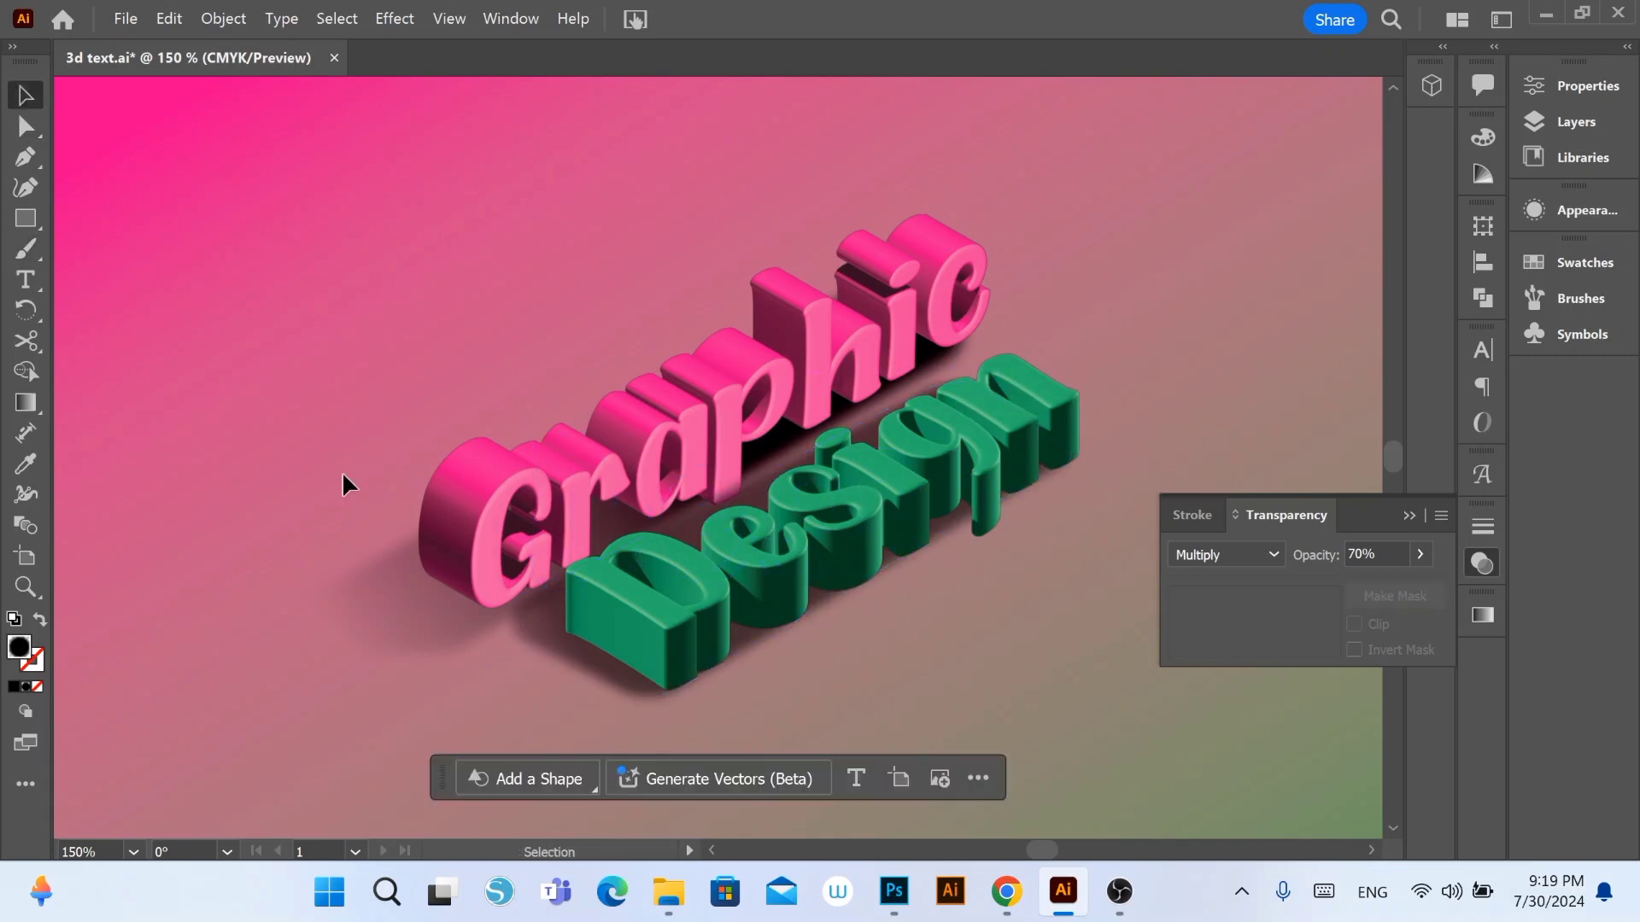
# Step: Nudge the Design shadow right and reverse its gradient colours
pyautogui.click(621, 683)
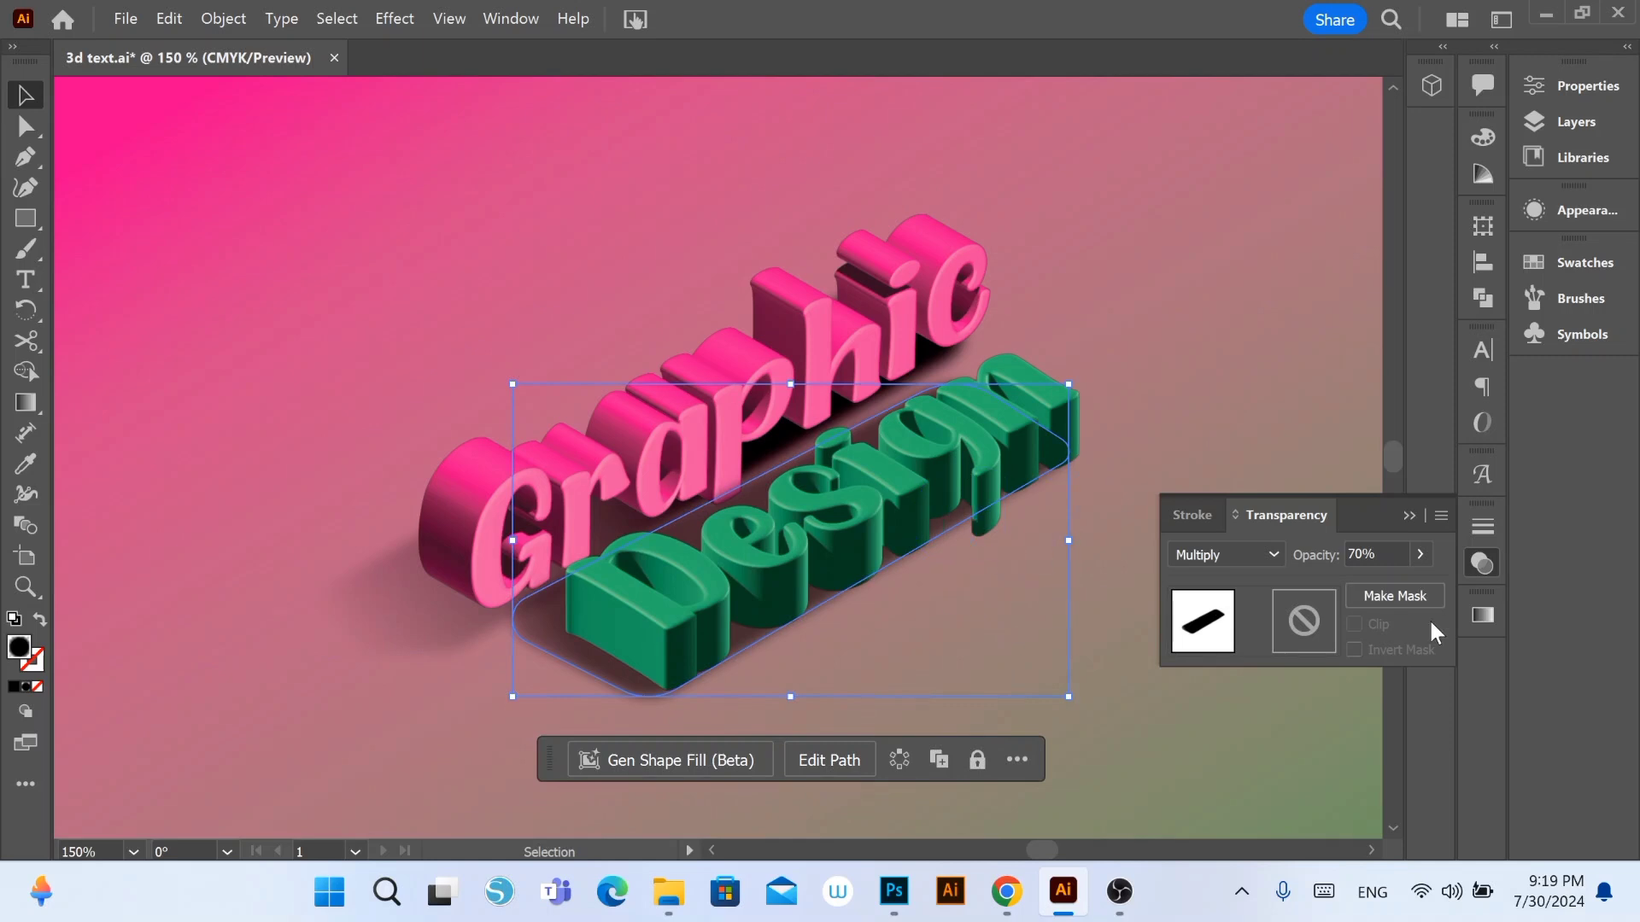
pyautogui.press('Right')
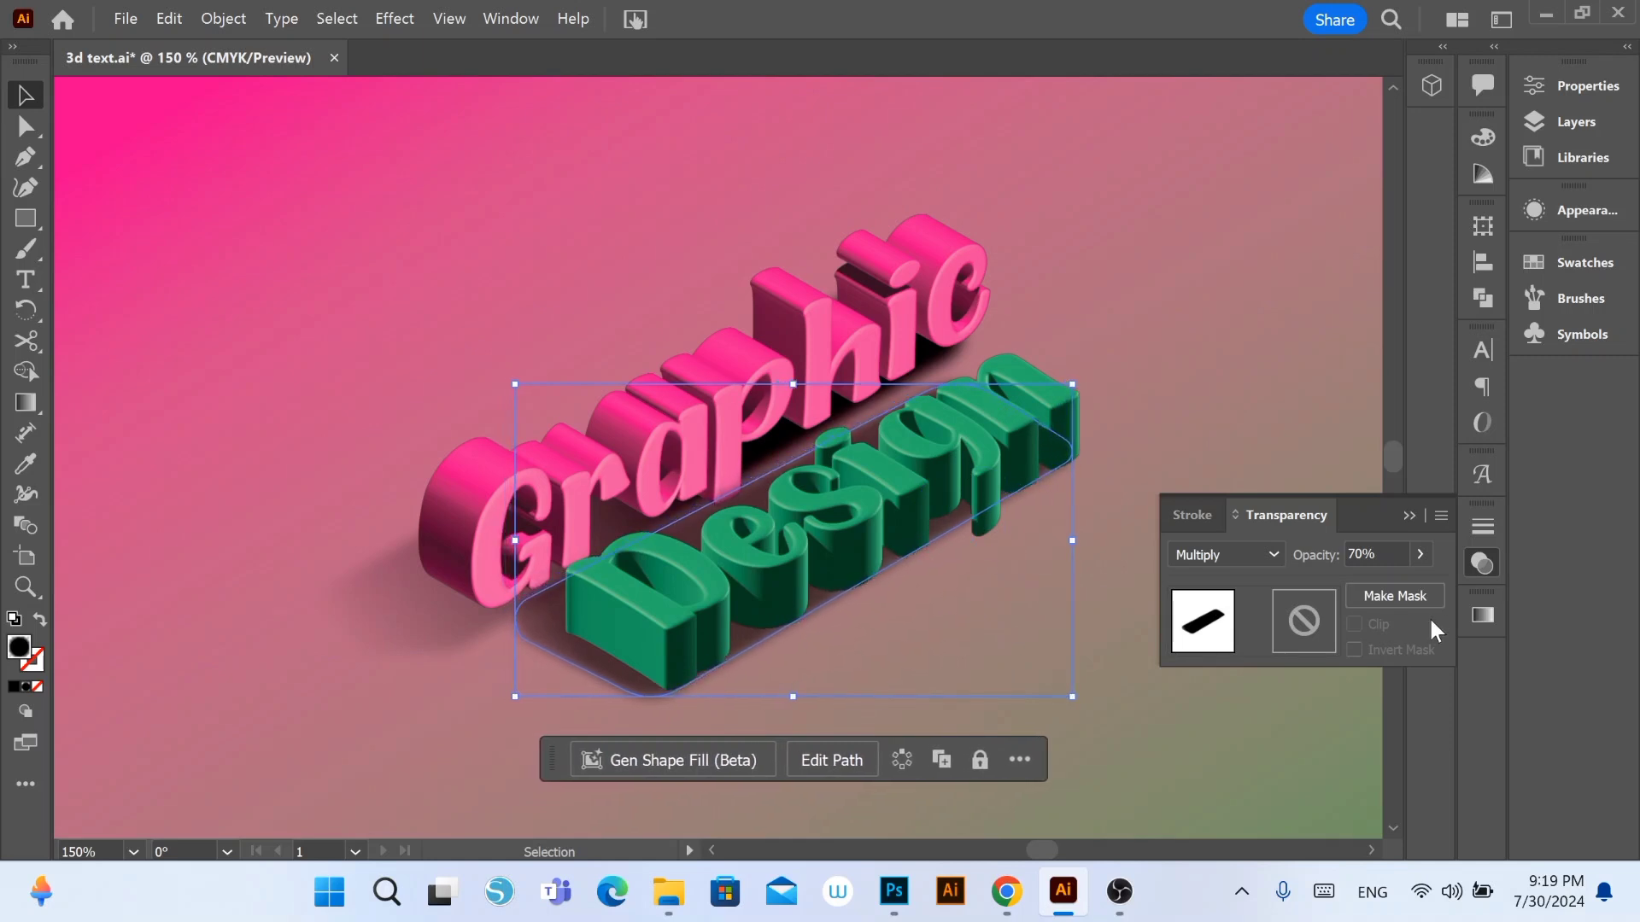
pyautogui.click(1485, 611)
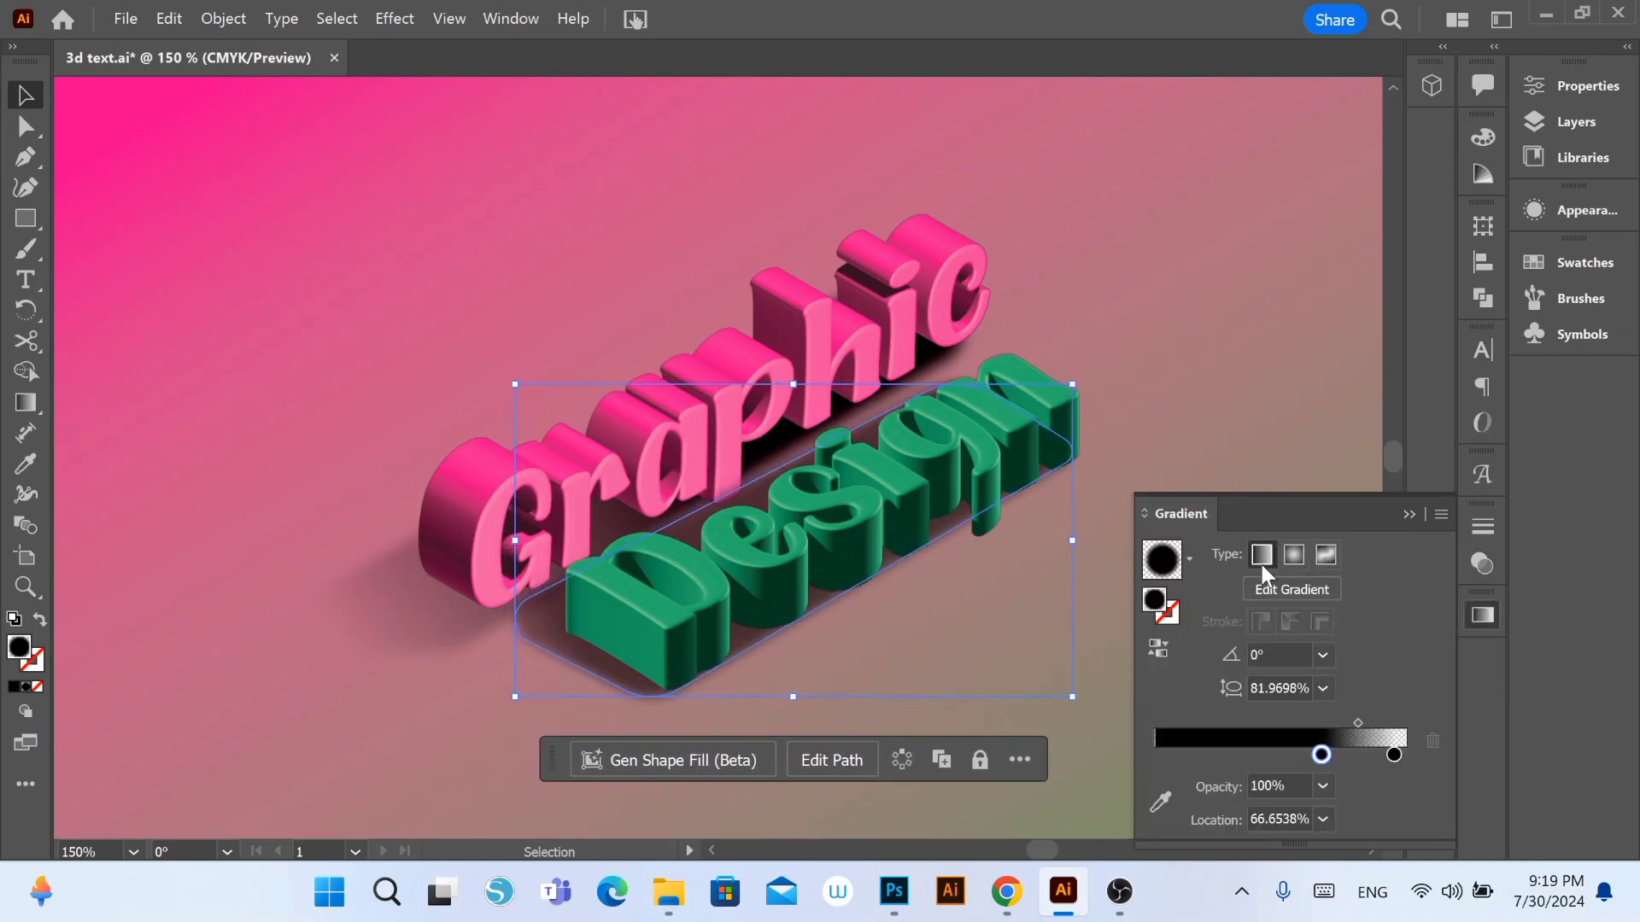
pyautogui.click(33, 406)
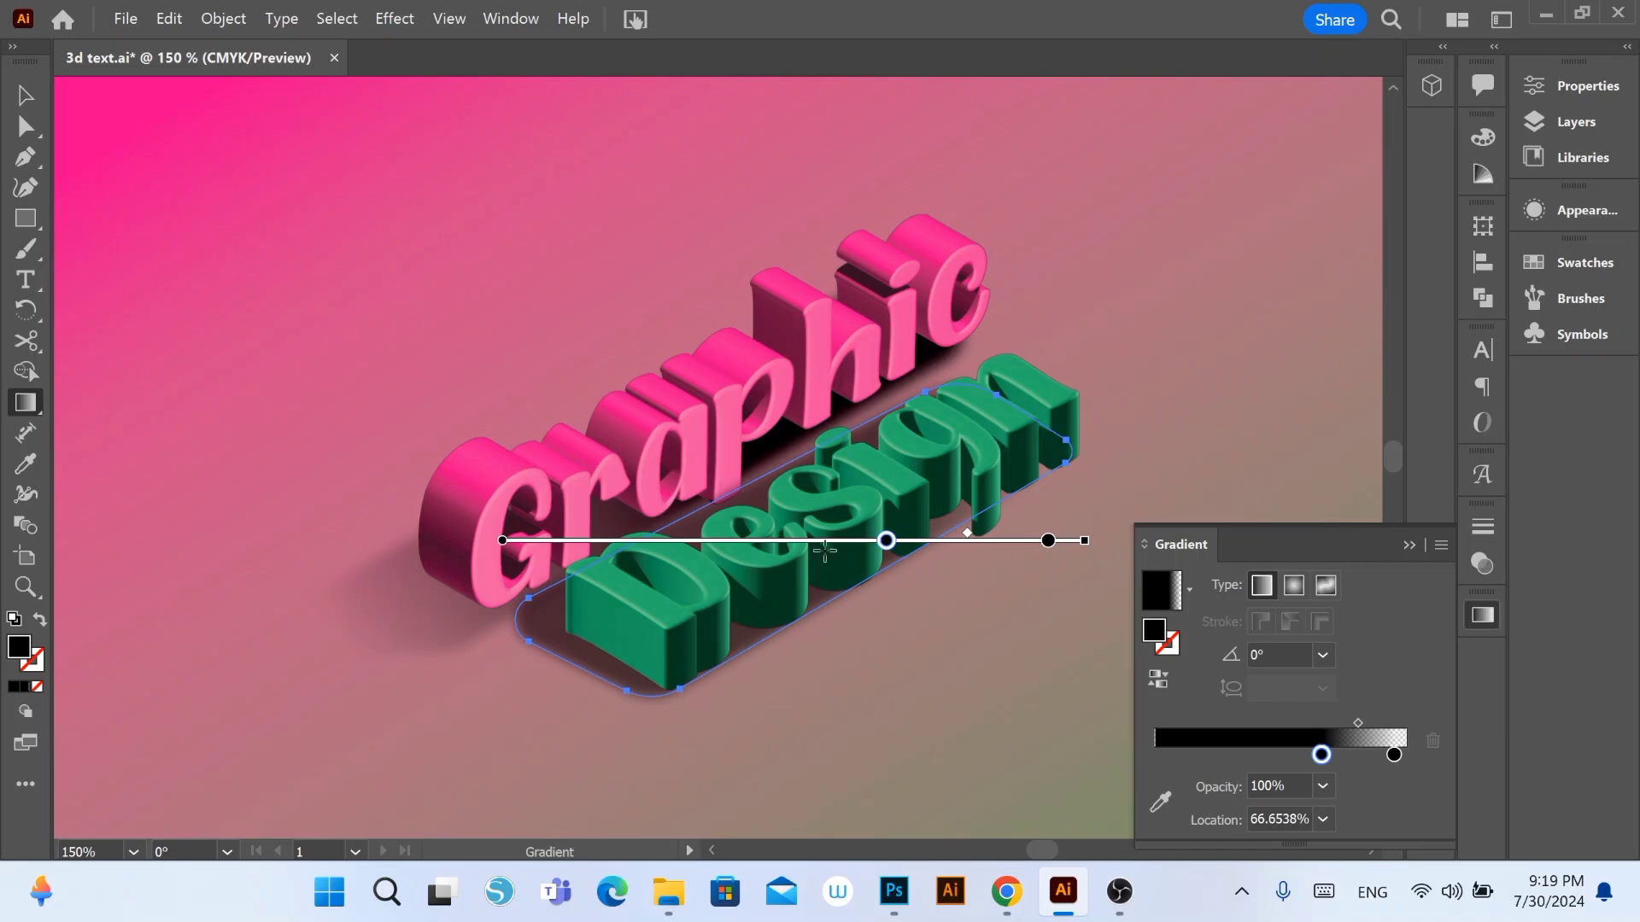
pyautogui.moveTo(584, 654); pyautogui.dragTo(1040, 401)
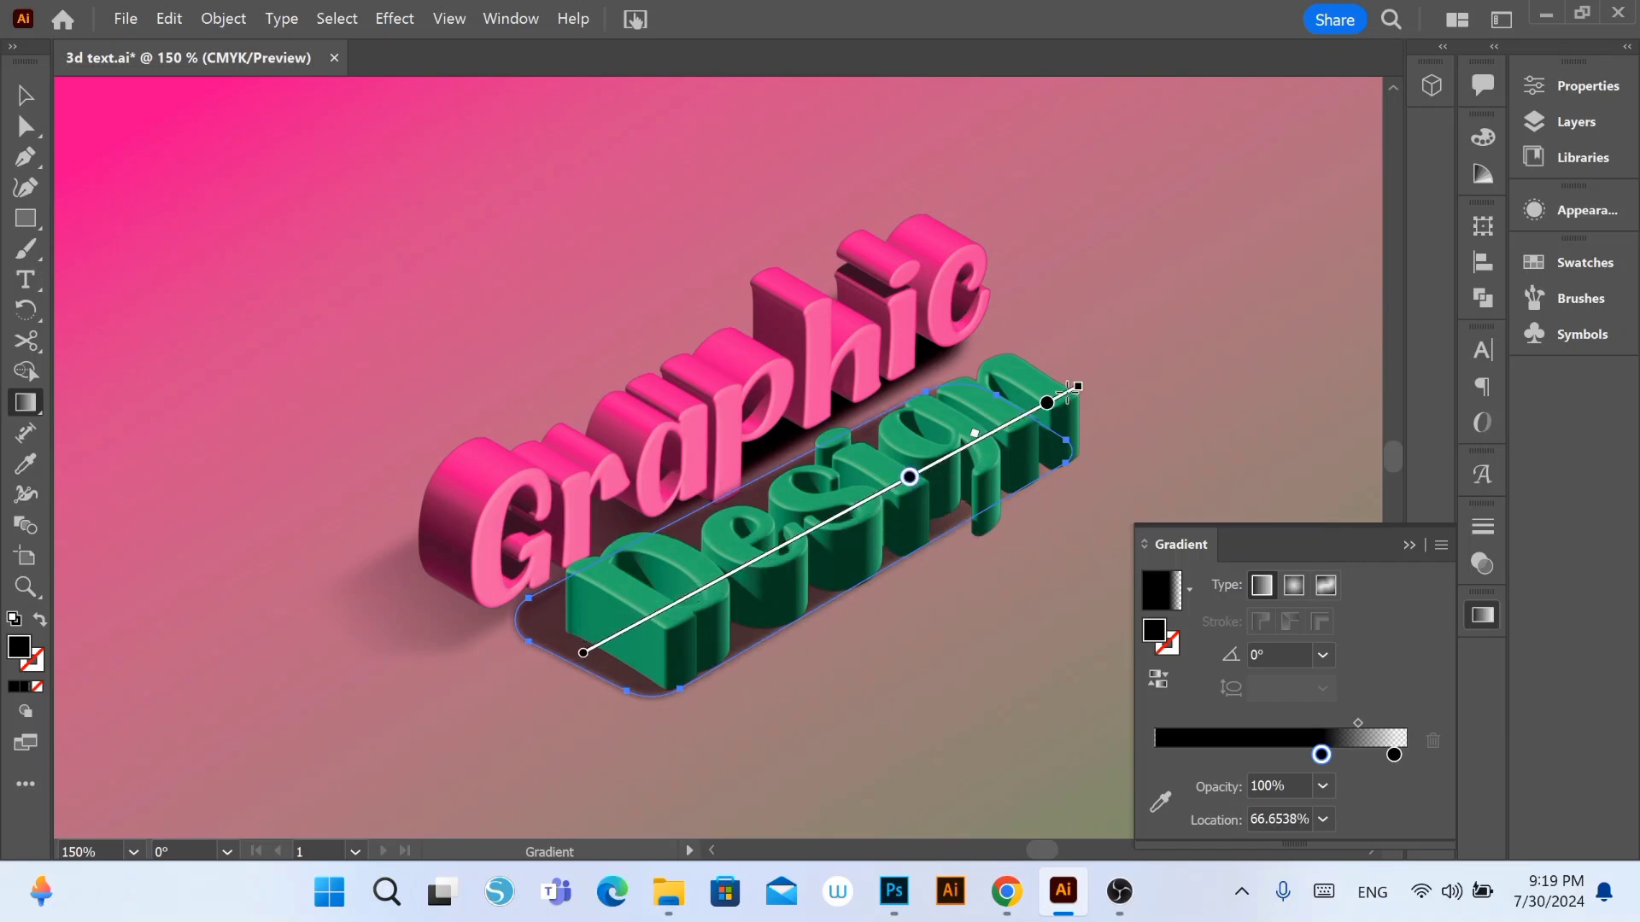
pyautogui.click(1160, 680)
# Step: Redraw the shadow gradient to run nearly vertically downward, about -82.68°
pyautogui.moveTo(945, 429); pyautogui.dragTo(585, 659)
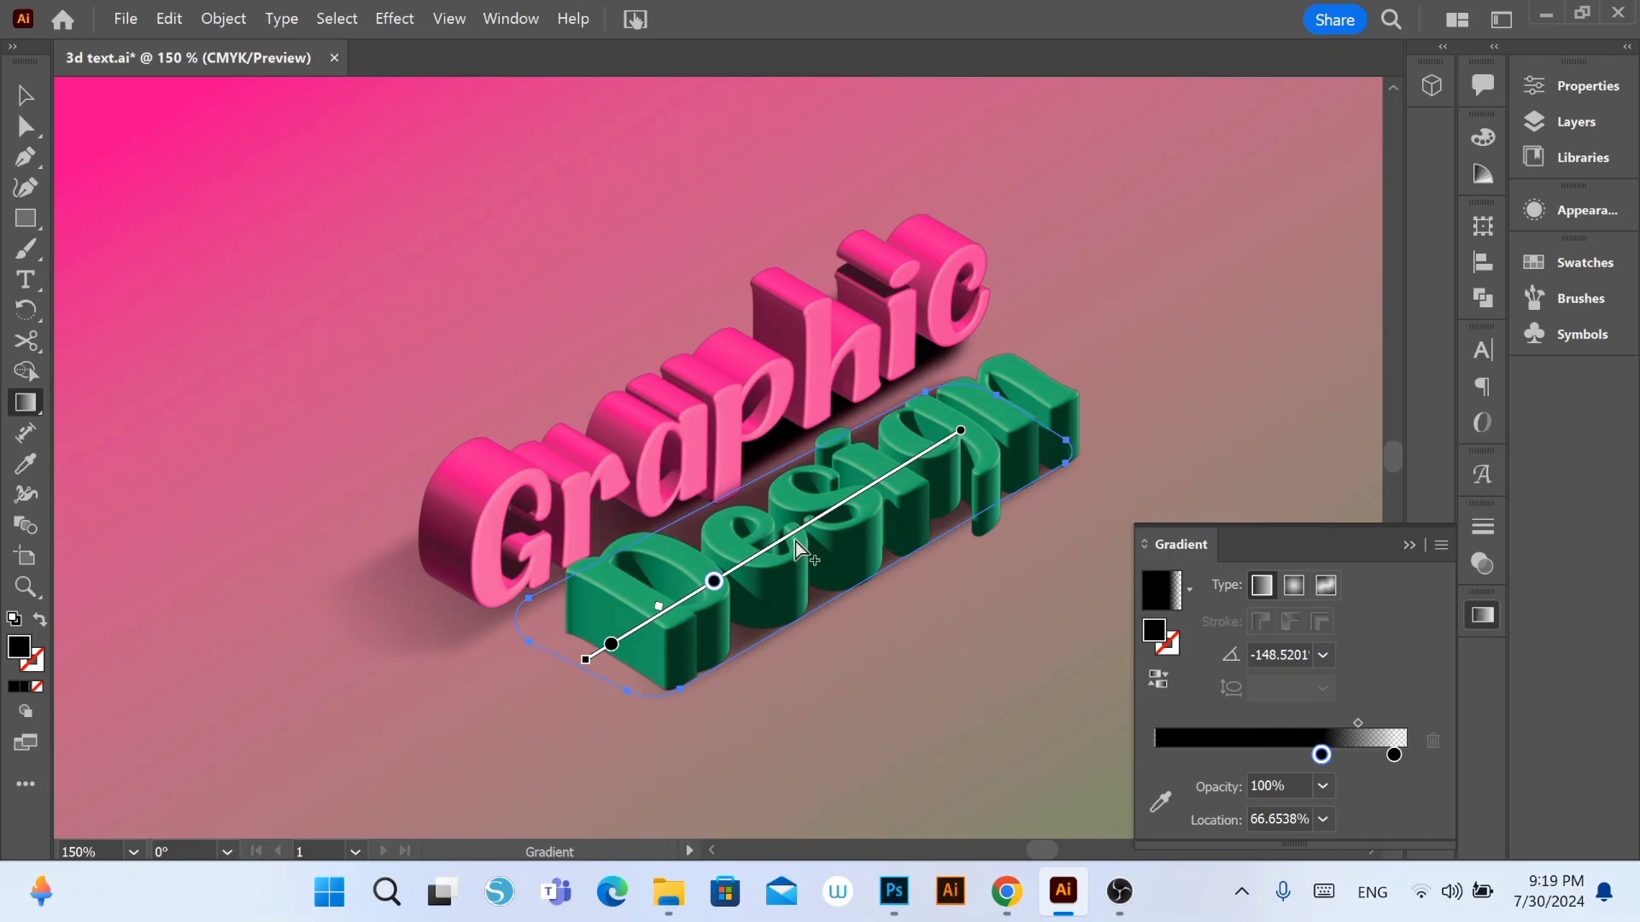
pyautogui.moveTo(1026, 444); pyautogui.dragTo(494, 636)
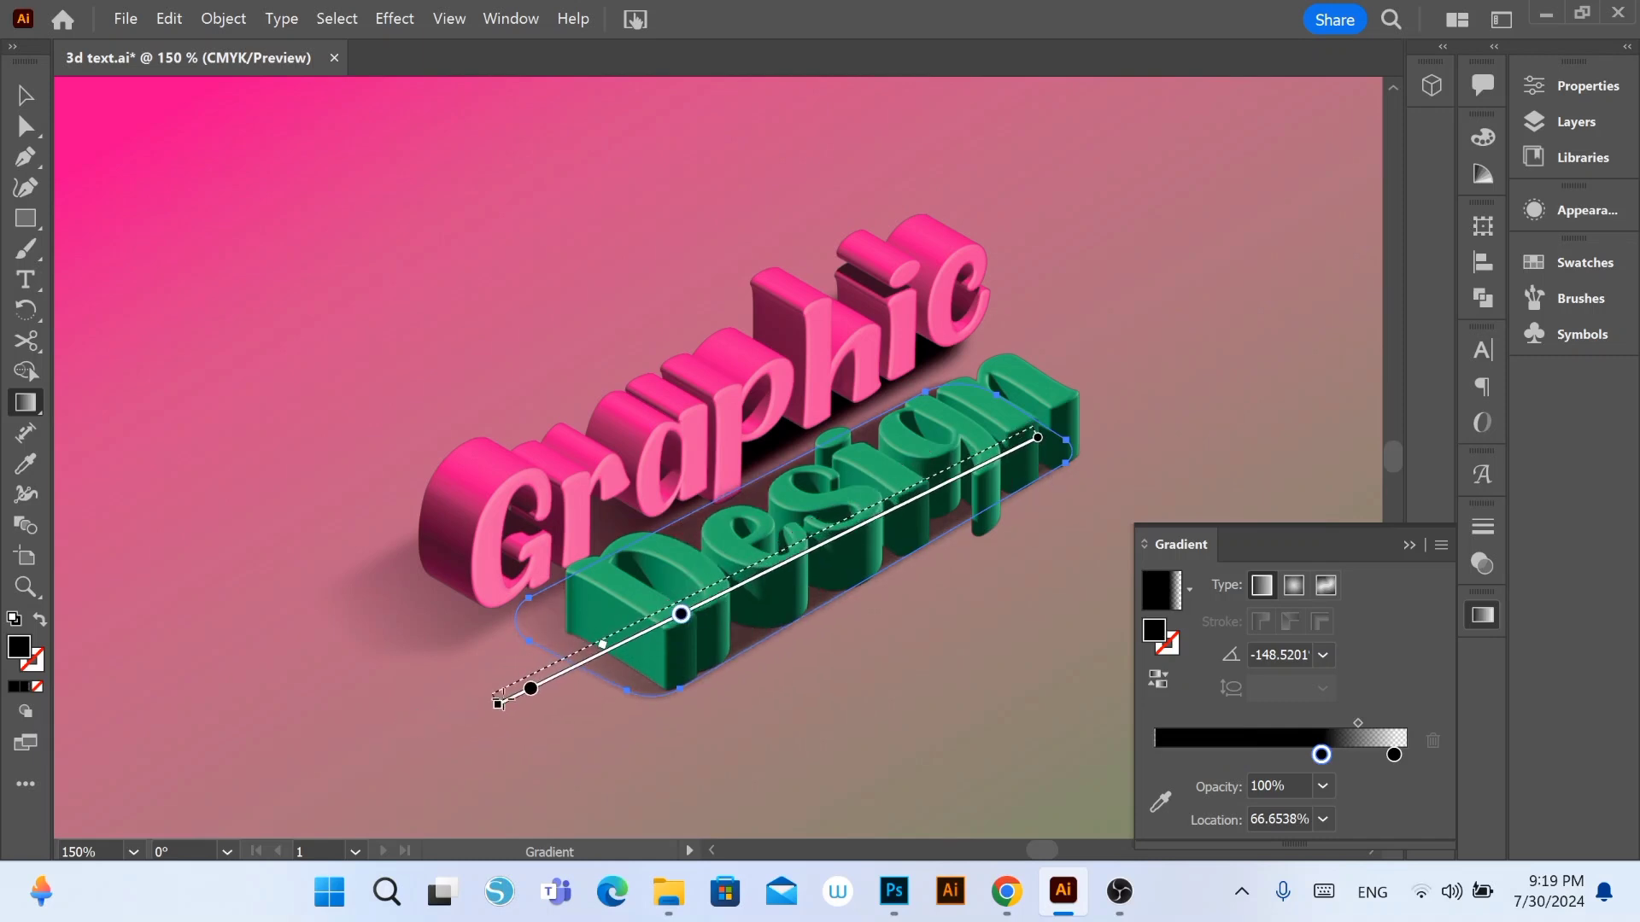
pyautogui.moveTo(494, 636); pyautogui.dragTo(478, 673)
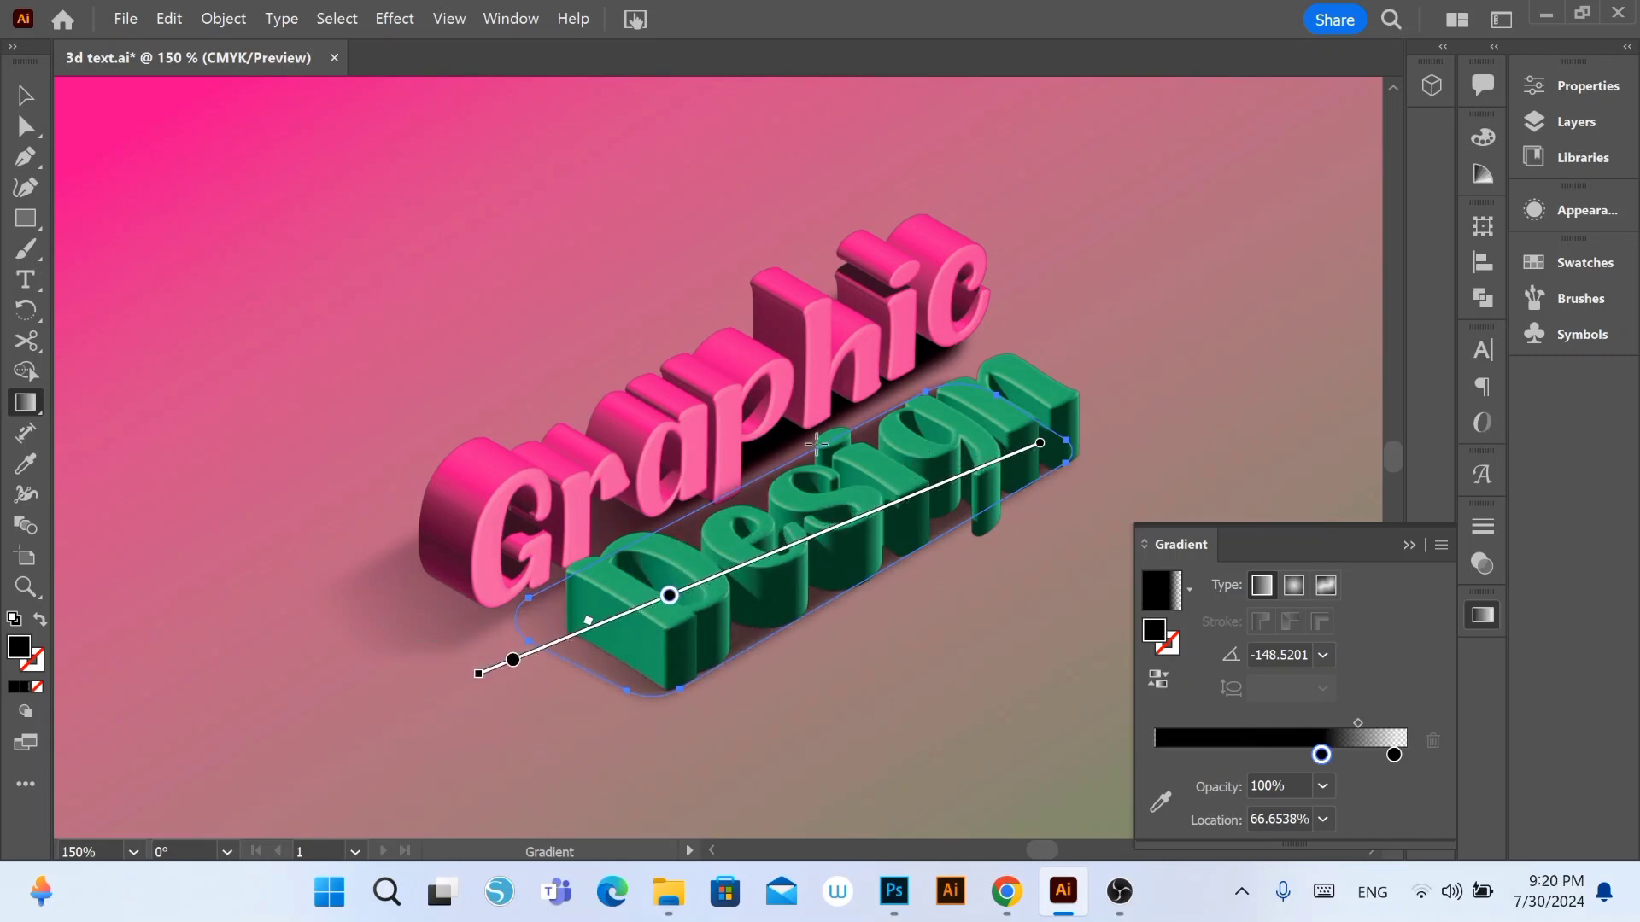
pyautogui.moveTo(928, 373)
pyautogui.mouseDown()
pyautogui.moveTo(852, 594)
pyautogui.moveTo(822, 335)
pyautogui.mouseUp()
pyautogui.moveTo(729, 192)
pyautogui.mouseDown()
pyautogui.moveTo(818, 685)
pyautogui.moveTo(809, 672)
pyautogui.mouseUp()
pyautogui.press('v')
# Step: Move the Design shadow gradient's middle stop to 43.54%
pyautogui.click(142, 213)
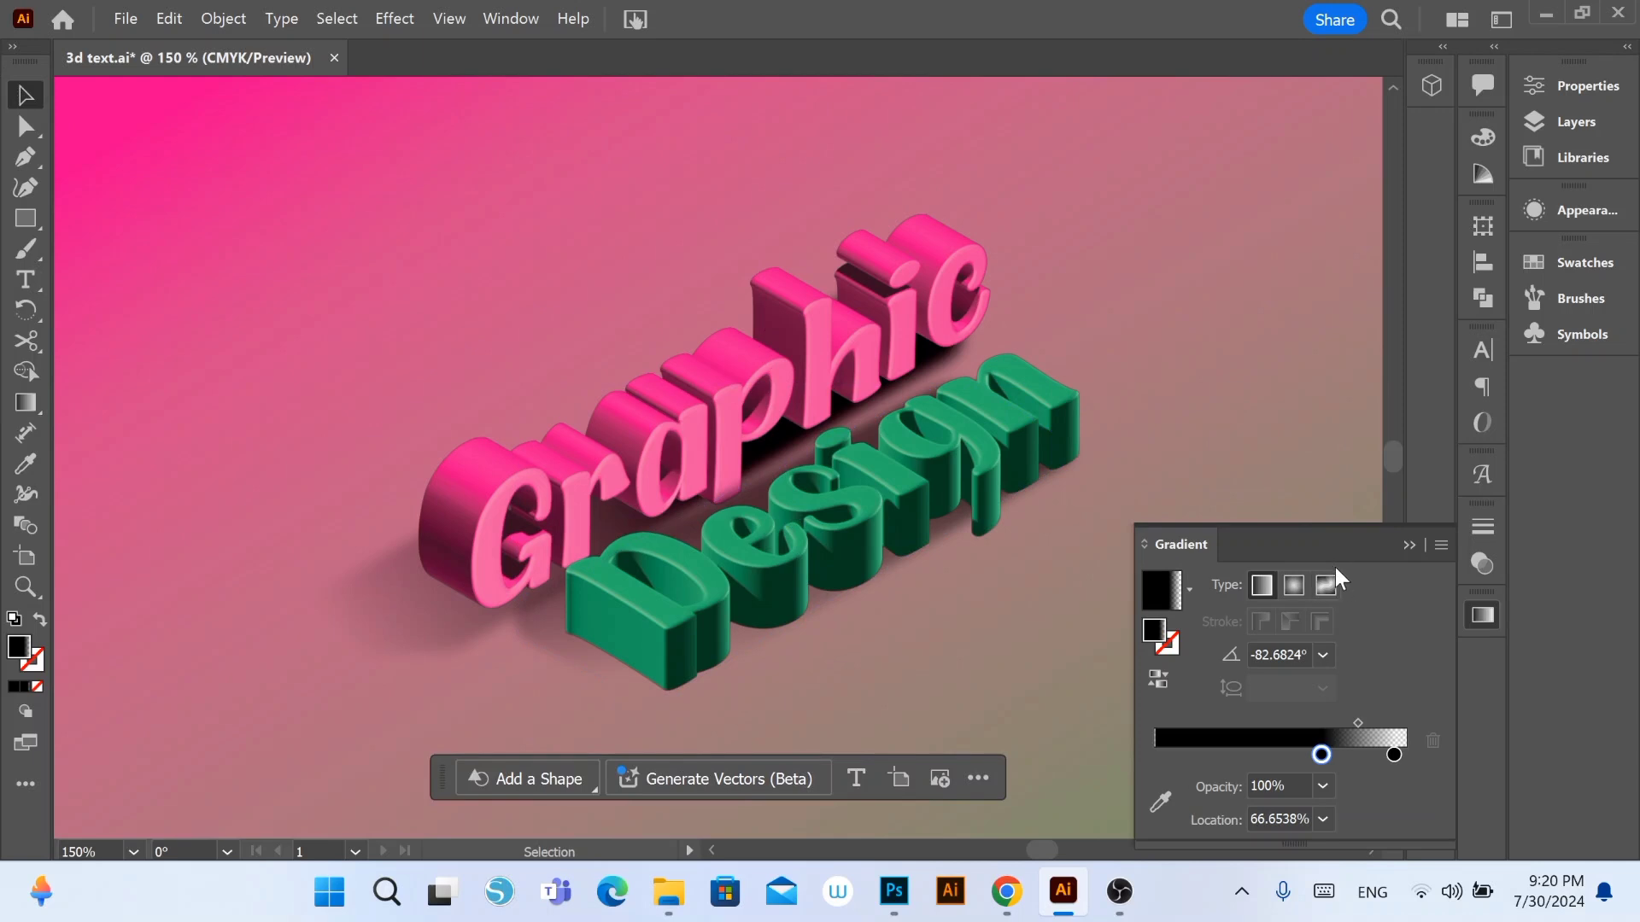
pyautogui.click(1409, 545)
pyautogui.click(538, 644)
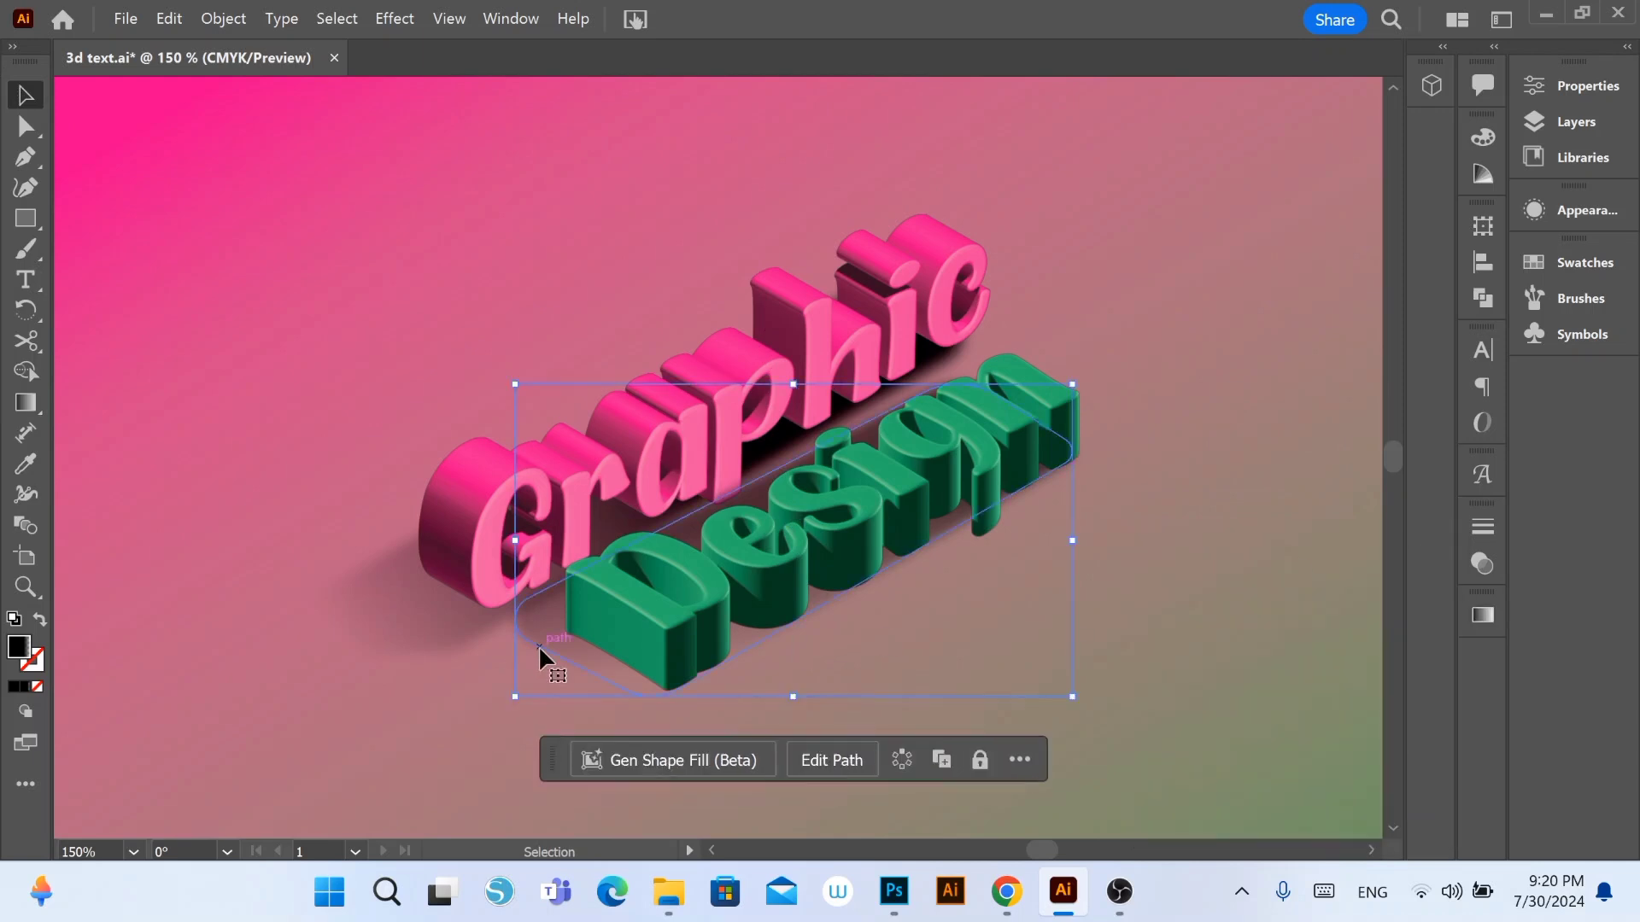
pyautogui.click(1483, 615)
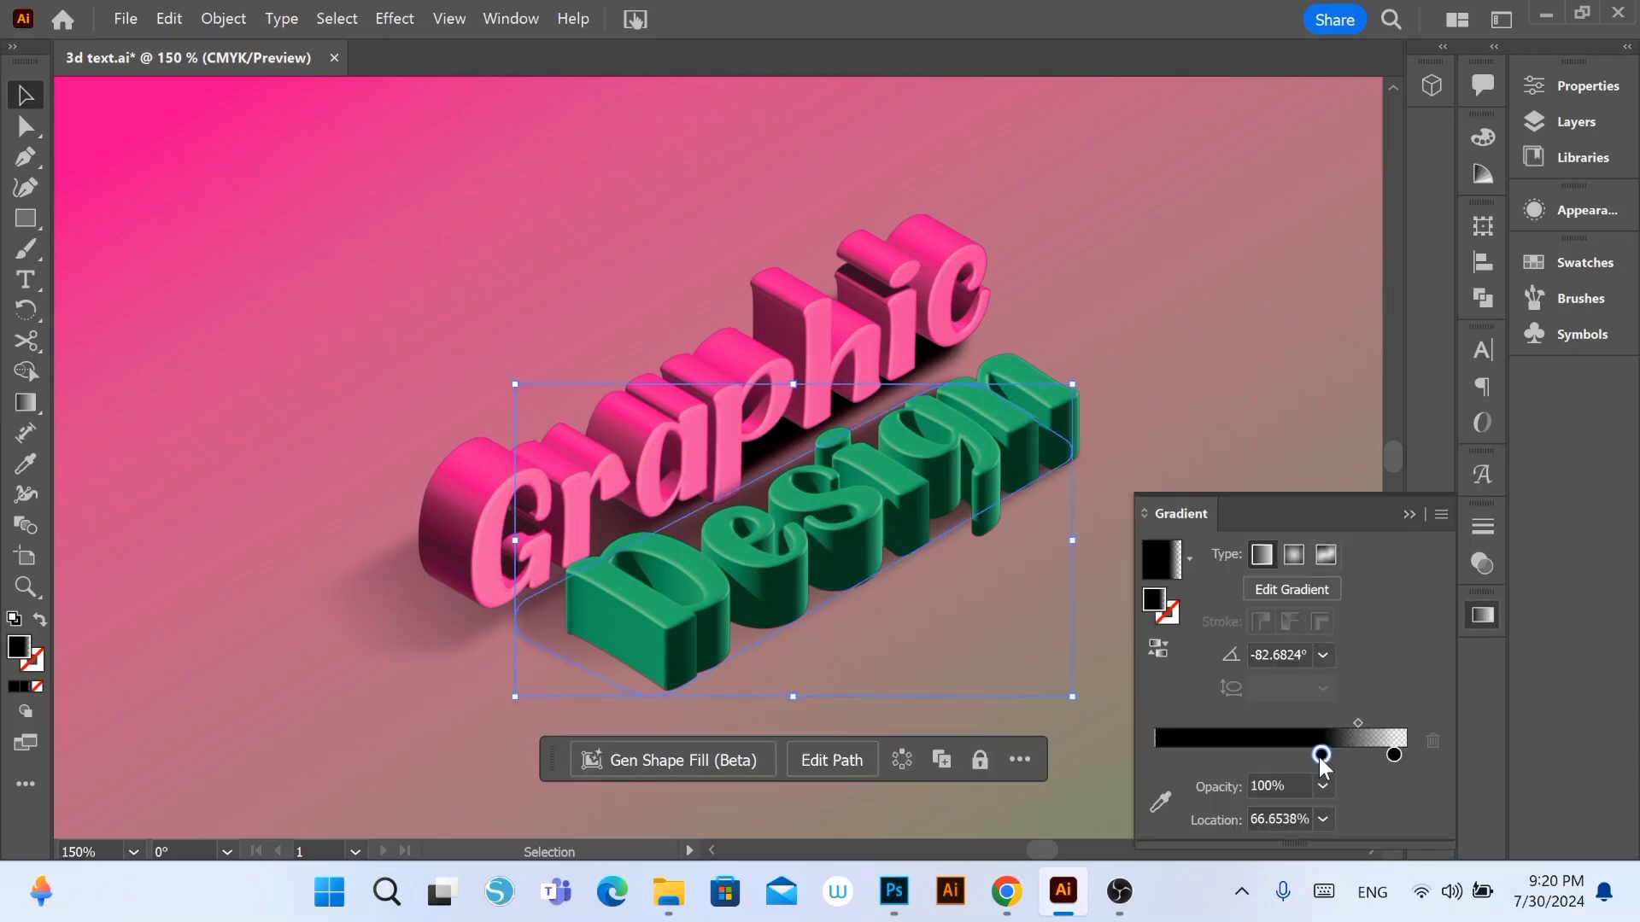
pyautogui.moveTo(1321, 756); pyautogui.dragTo(1265, 756)
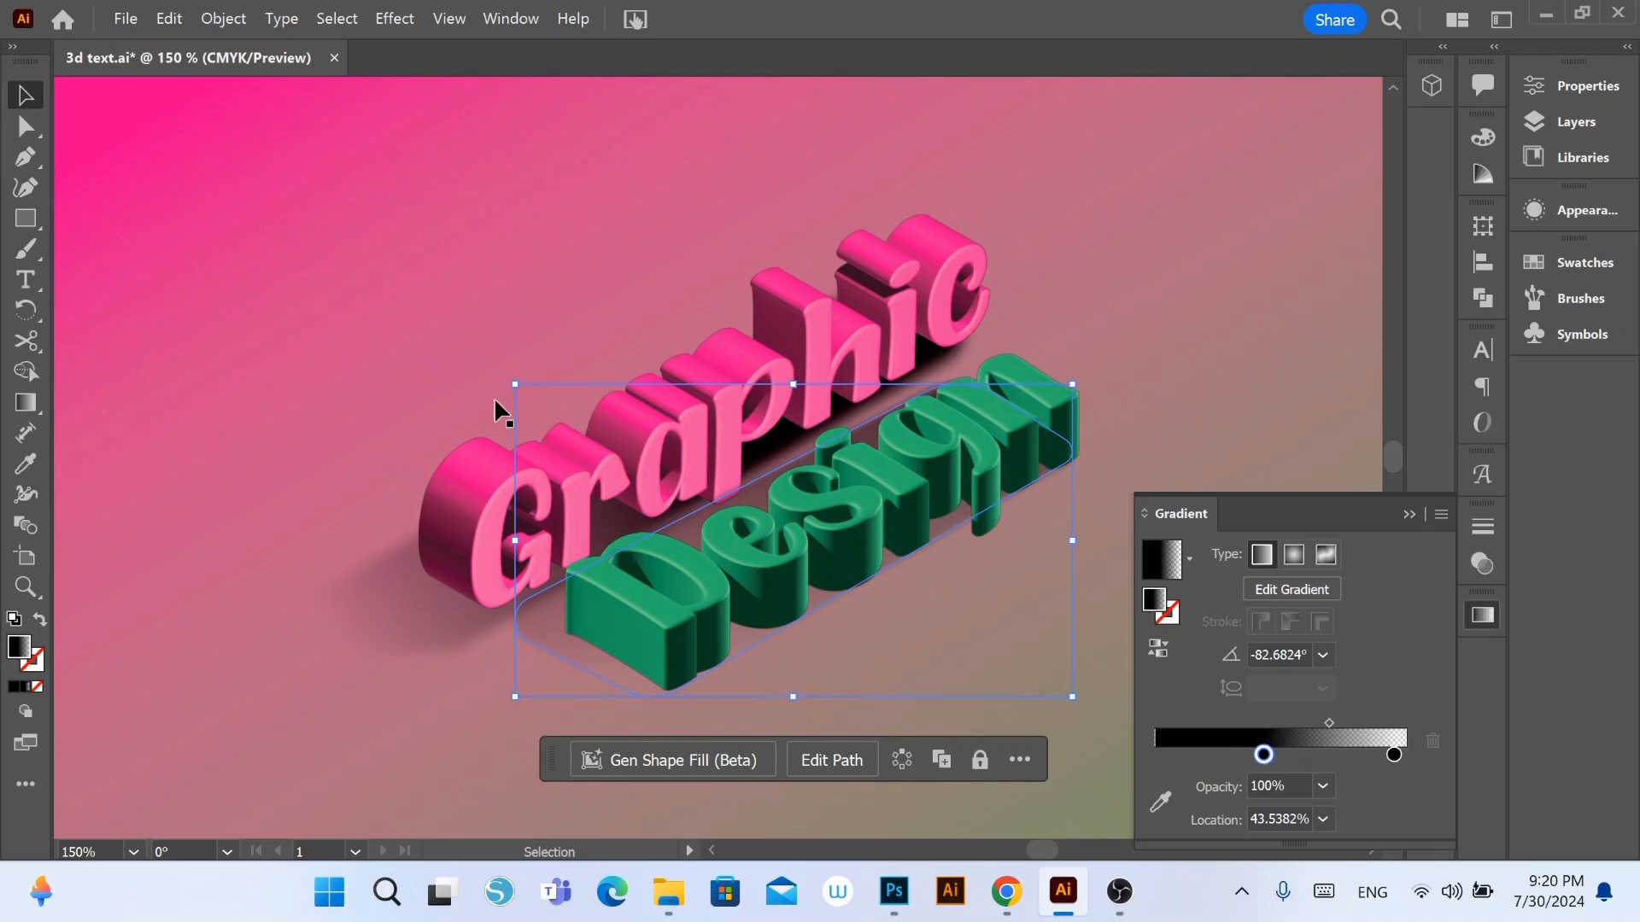
pyautogui.click(495, 400)
pyautogui.click(1410, 546)
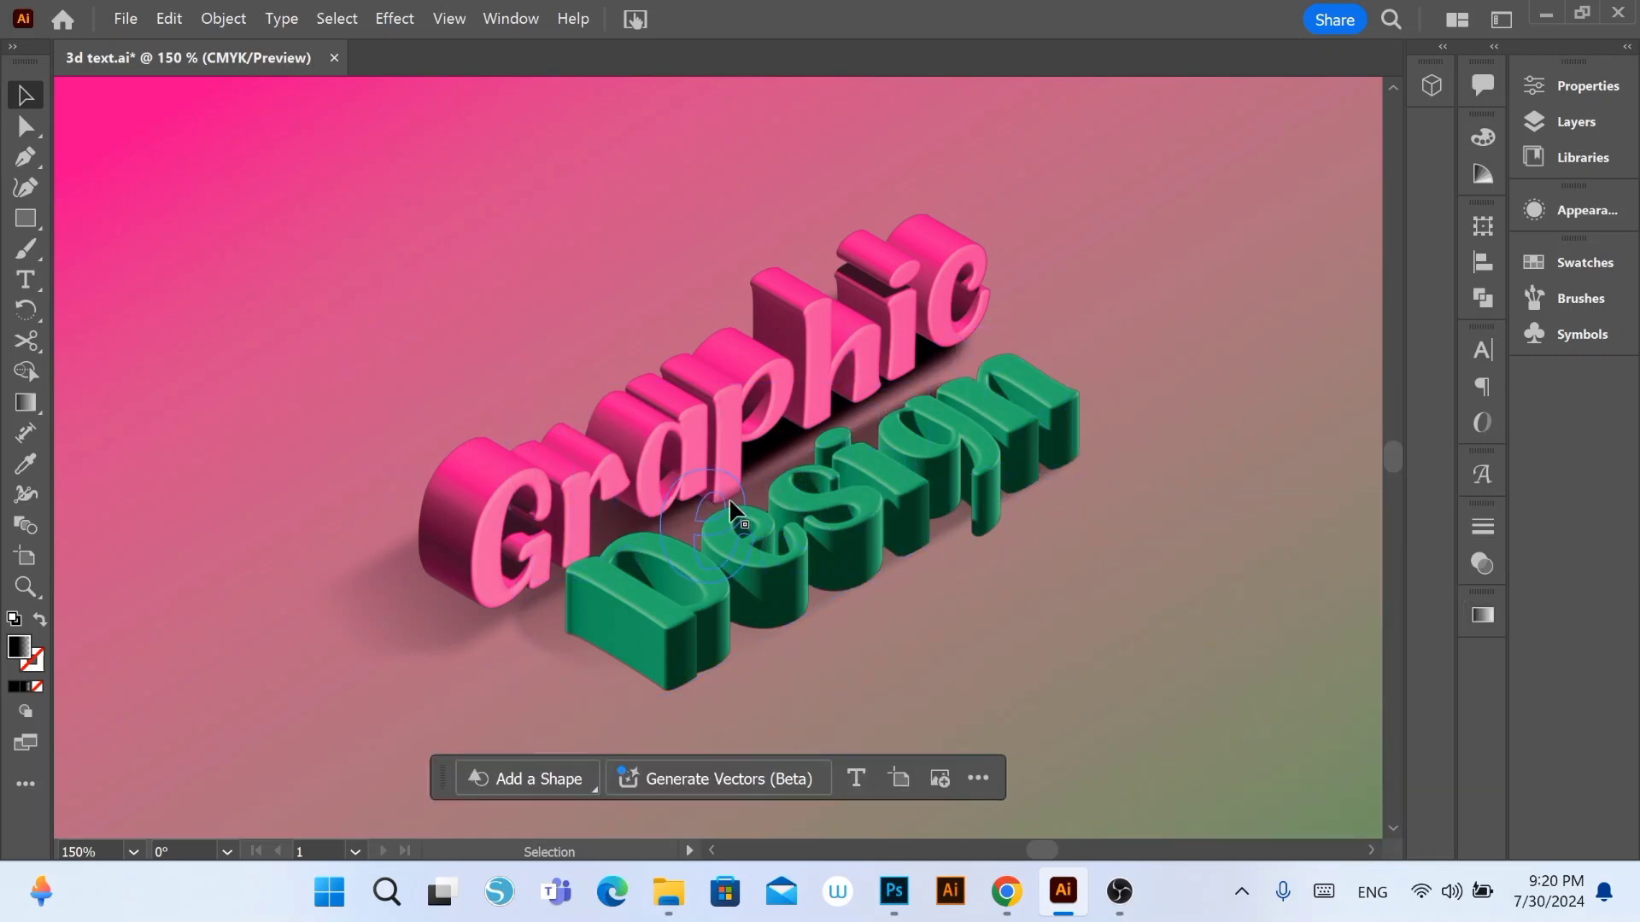
pyautogui.click(807, 470)
pyautogui.press('a')
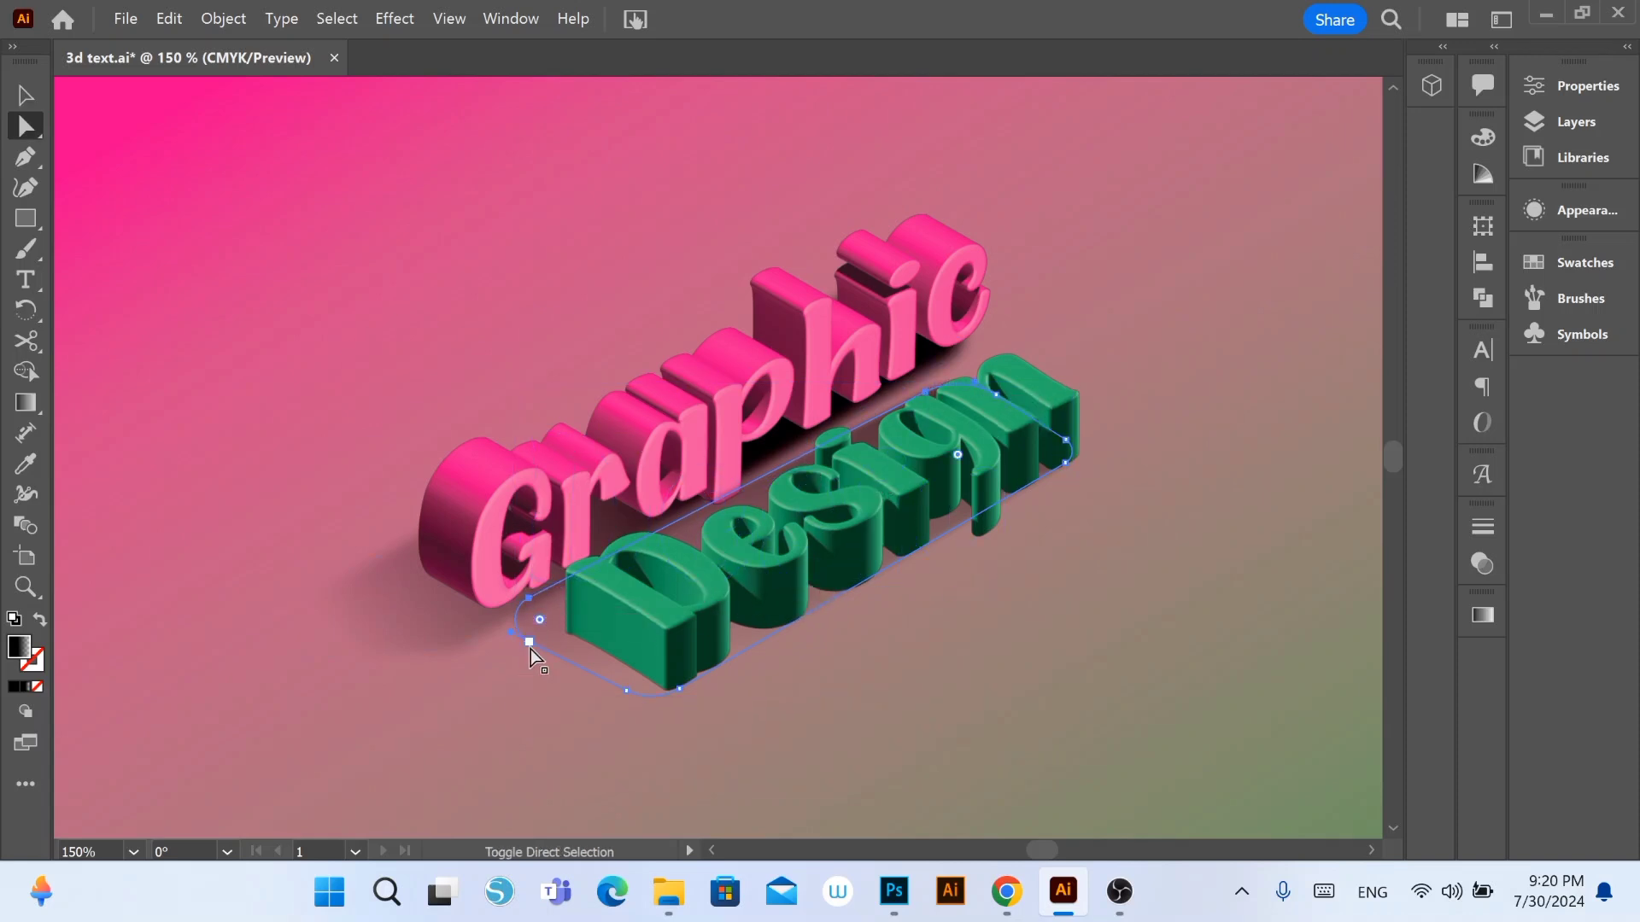
# Step: Drag the Design shadow's lower-left anchor down and outward beneath the letters
pyautogui.moveTo(529, 645)
pyautogui.mouseDown()
pyautogui.moveTo(568, 725)
pyautogui.moveTo(554, 710)
pyautogui.mouseUp()
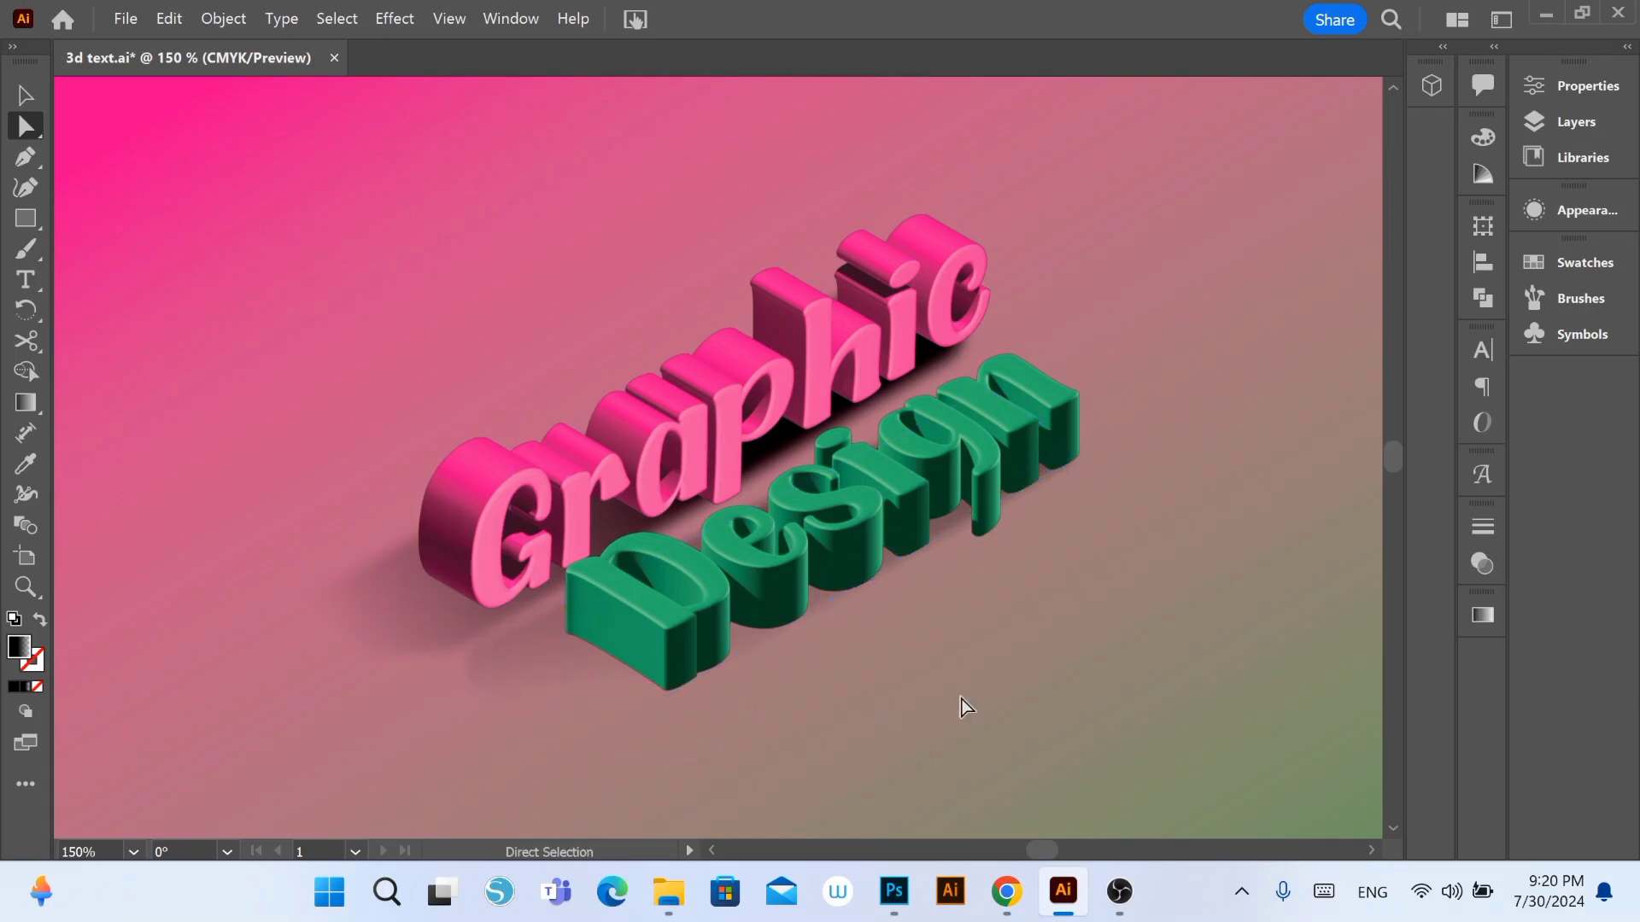
pyautogui.moveTo(479, 649)
pyautogui.mouseDown()
pyautogui.moveTo(484, 693)
pyautogui.moveTo(630, 684)
pyautogui.mouseUp()
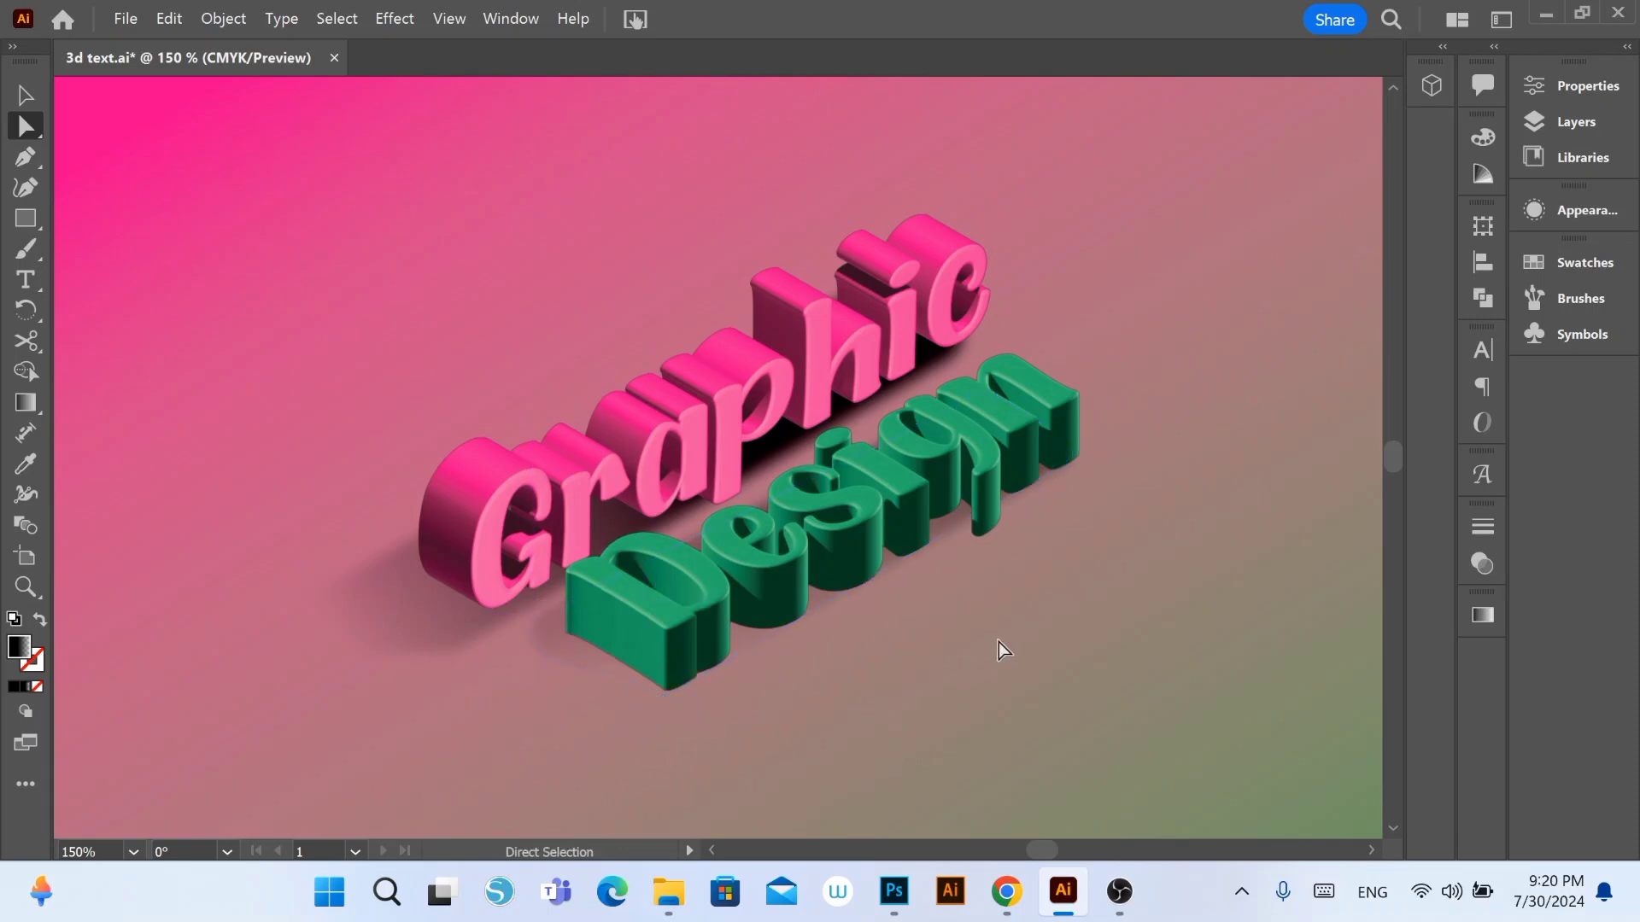
pyautogui.keyDown('alt'); pyautogui.scroll(1, 1093, 582); pyautogui.keyUp('alt')
pyautogui.moveTo(894, 751); pyautogui.dragTo(988, 787)
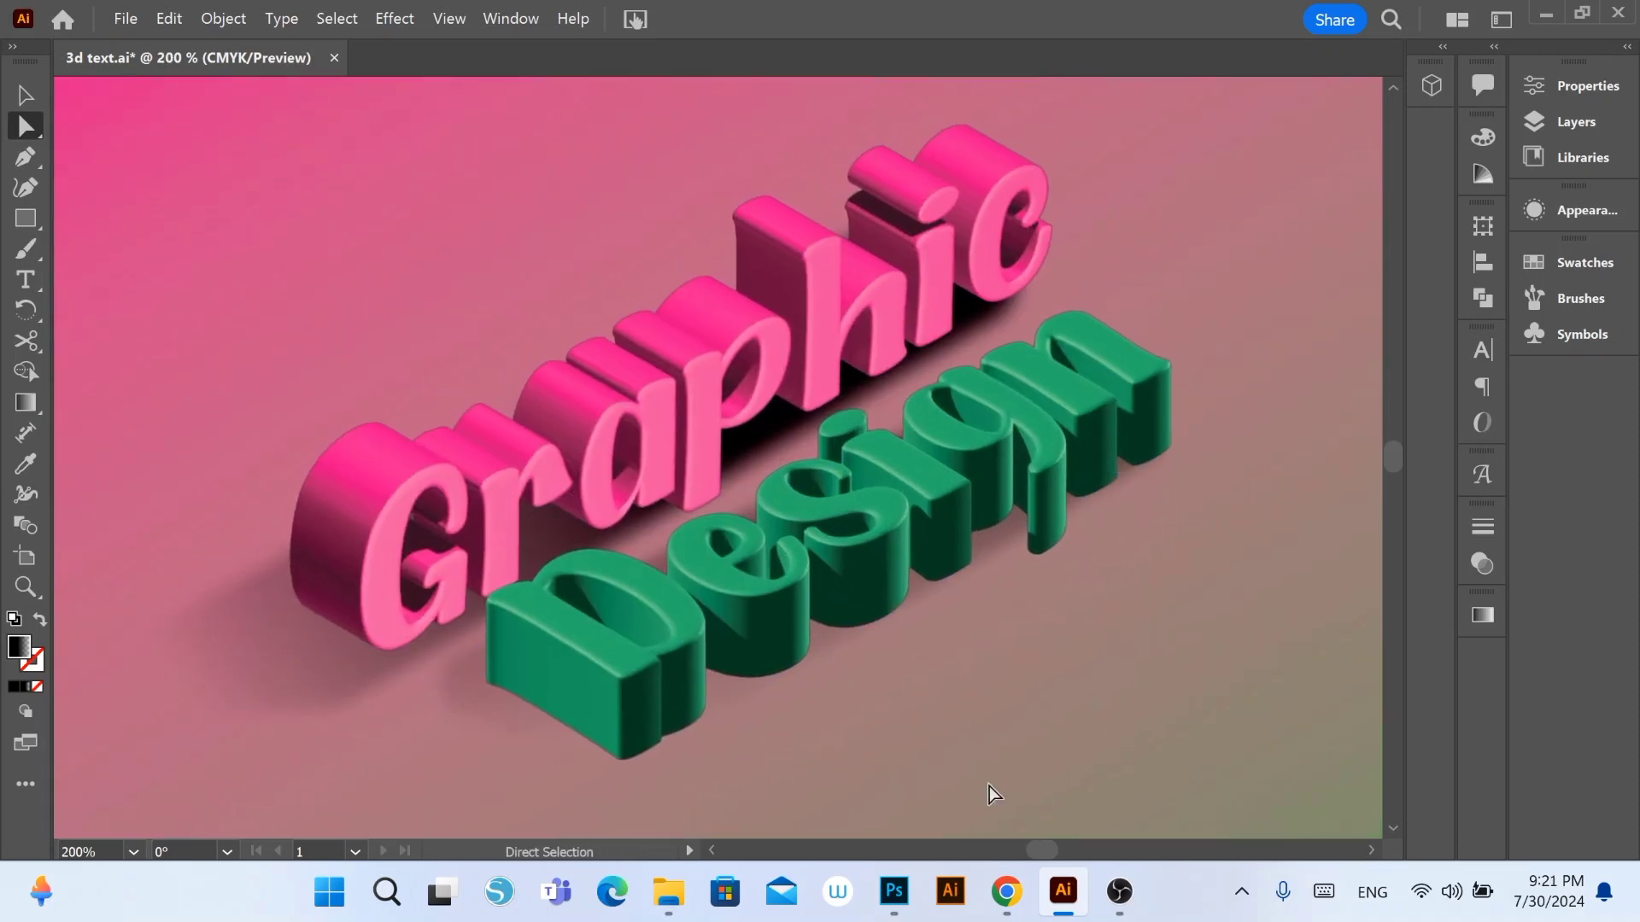
# Step: Return to the Selection tool to view the finished lettering and shadows
pyautogui.click(24, 107)
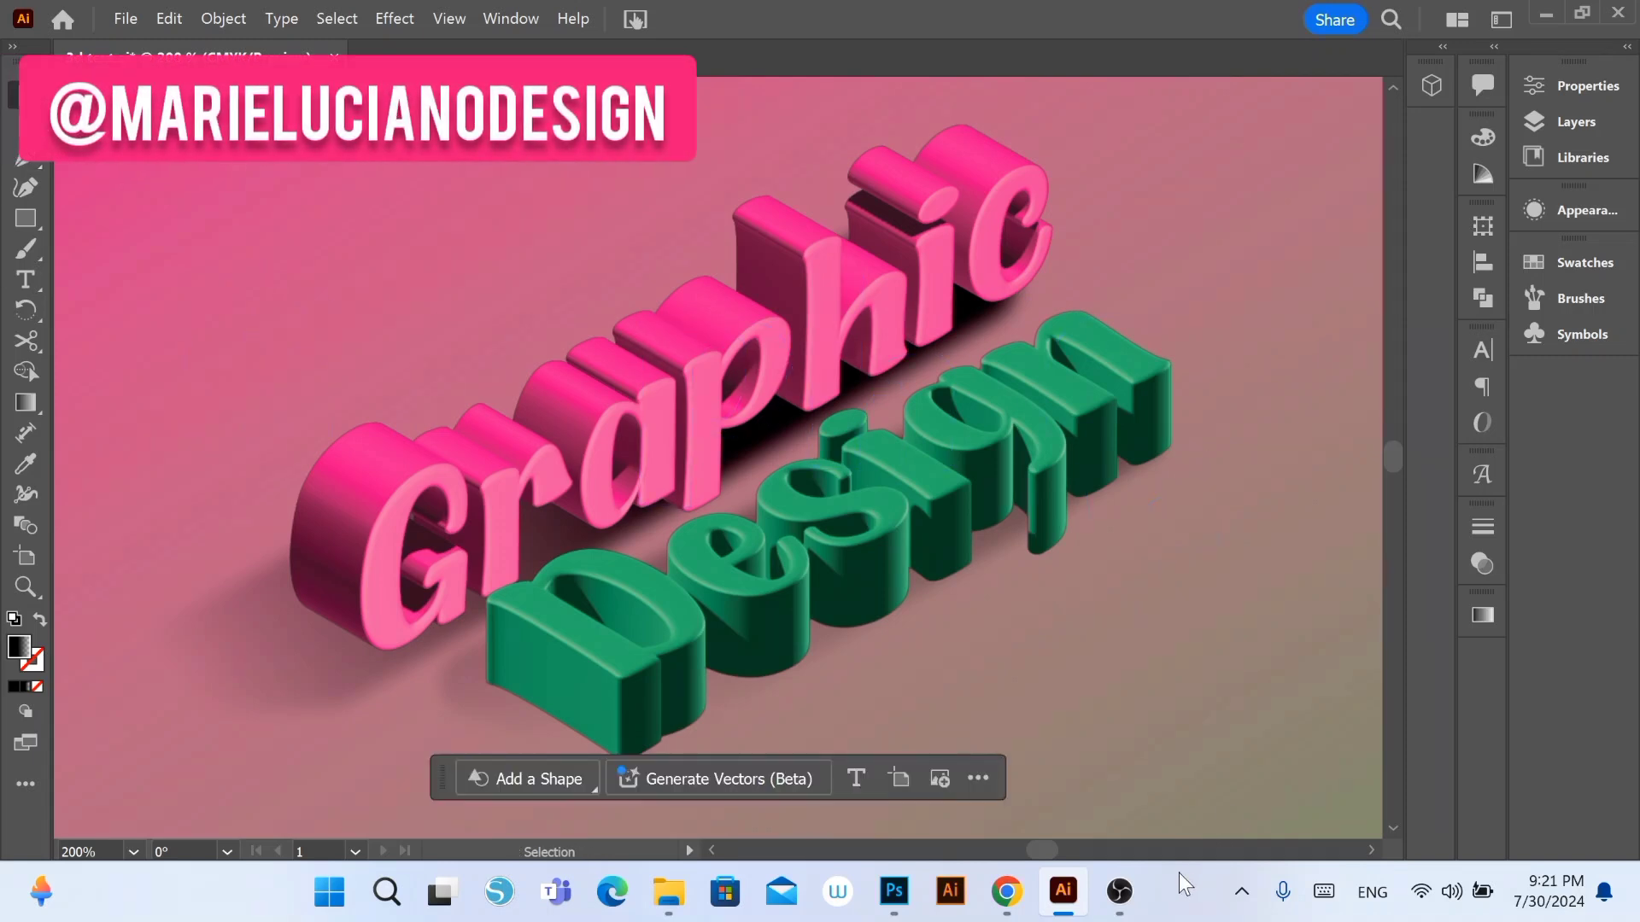